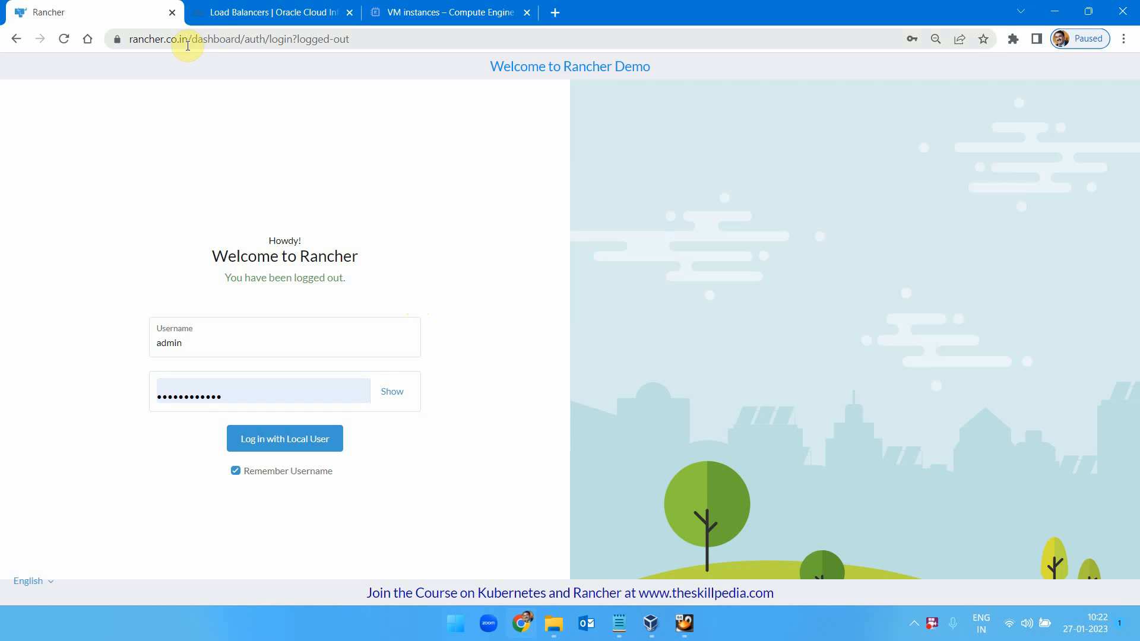
Check the rancher VM in Google Cloud's instance list and log in to the Rancher dashboard with the local admin account.
drag(188, 46, 113, 41)
click(320, 118)
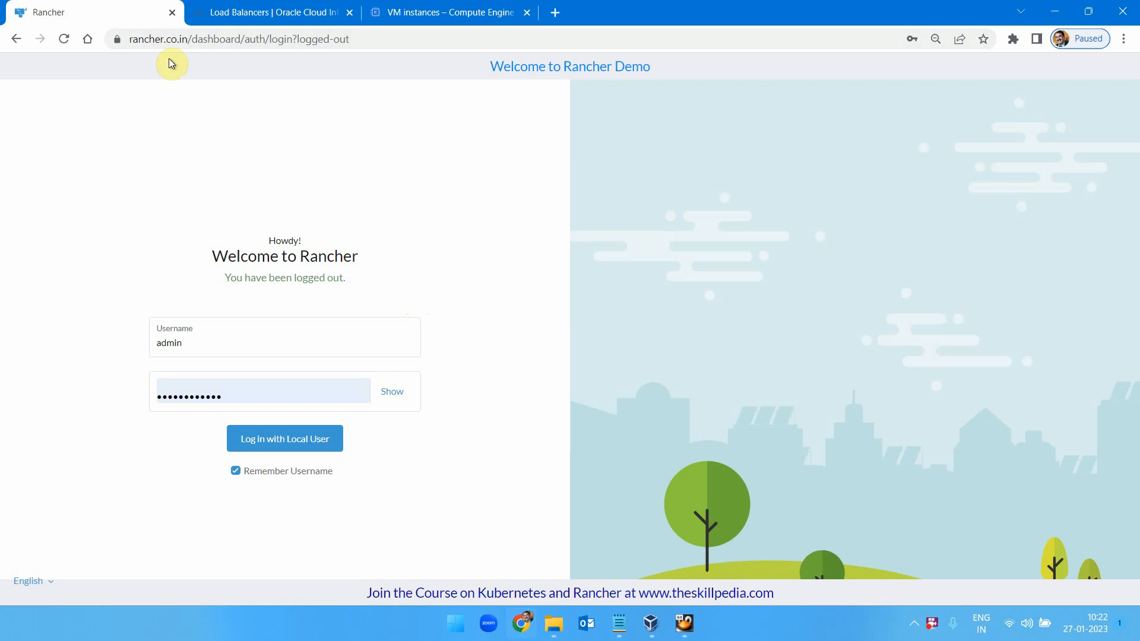
click(403, 12)
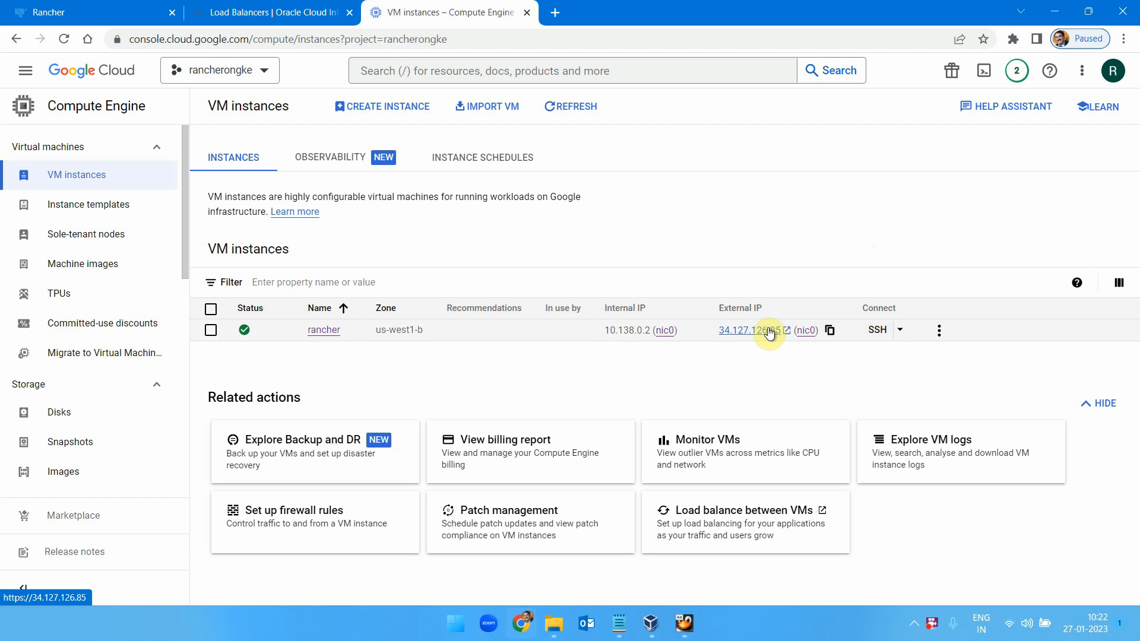
click(67, 7)
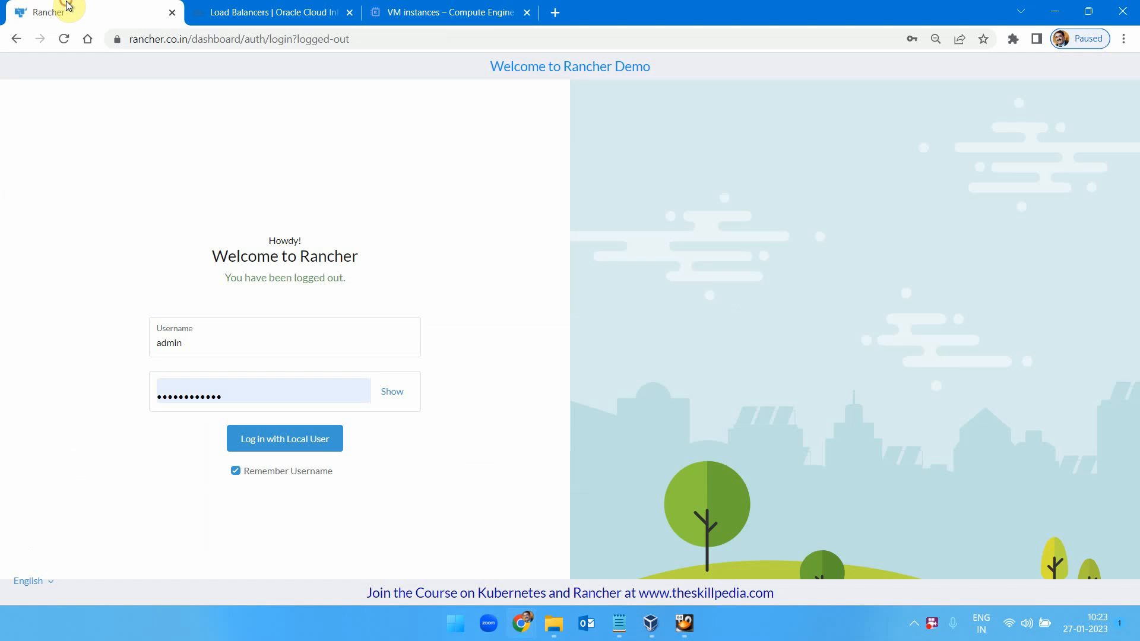
click(311, 437)
Open the rancher VM instance's details in Google Cloud and examine its basic information, machine configuration, firewalls and network interfaces.
click(434, 6)
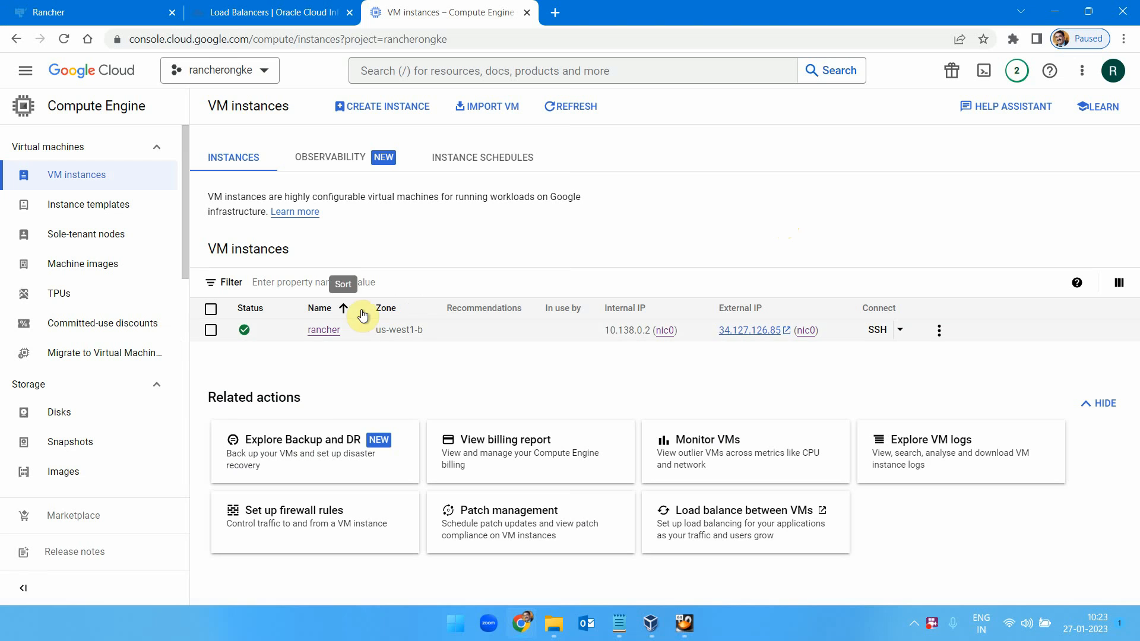
click(324, 331)
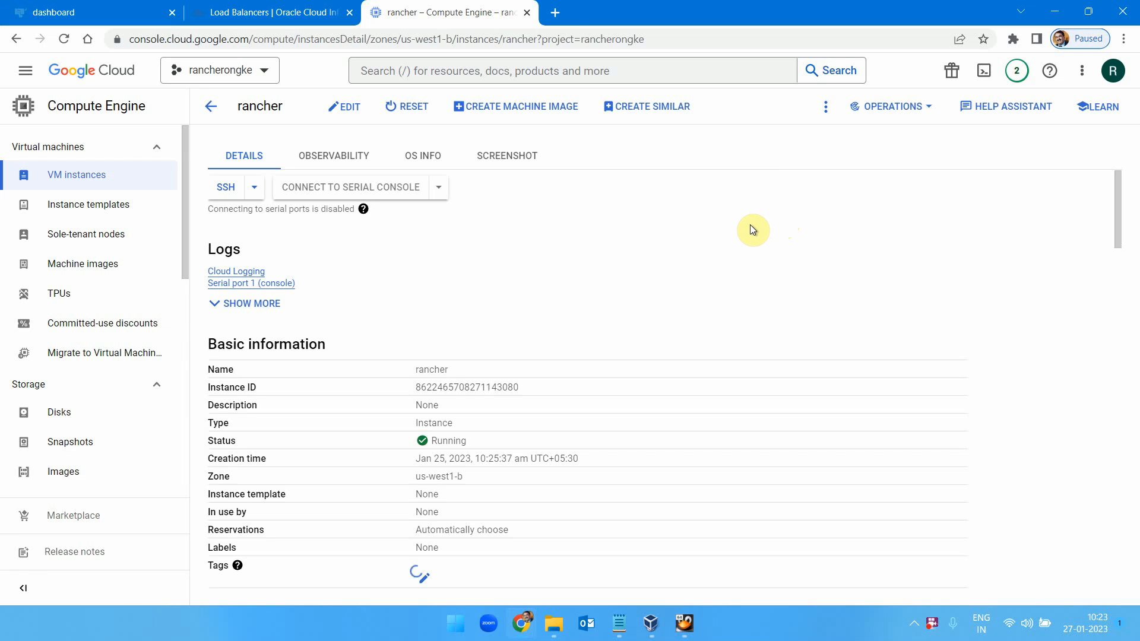
scroll(728, 236, down, 5)
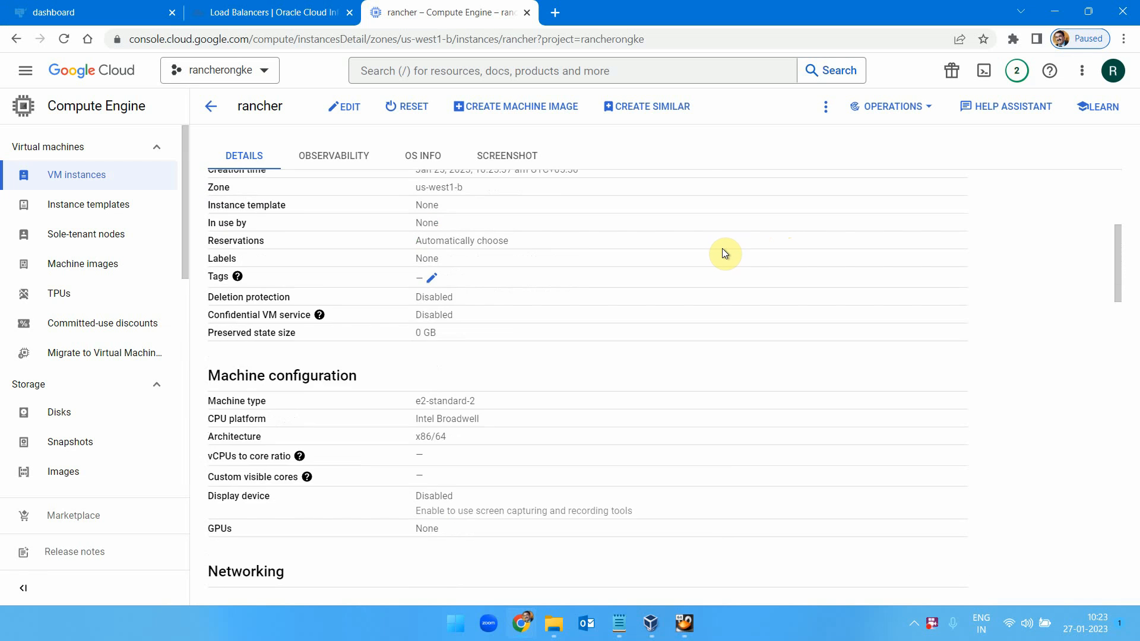
scroll(724, 252, down, 1)
scroll(725, 249, down, 6)
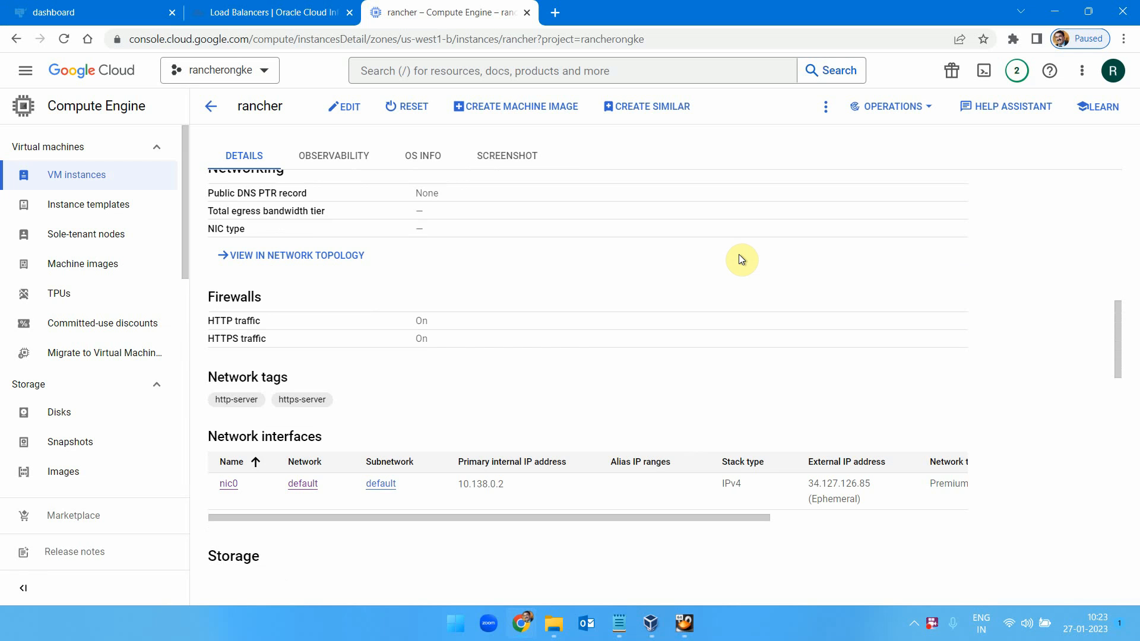
scroll(738, 255, up, 11)
scroll(739, 241, up, 2)
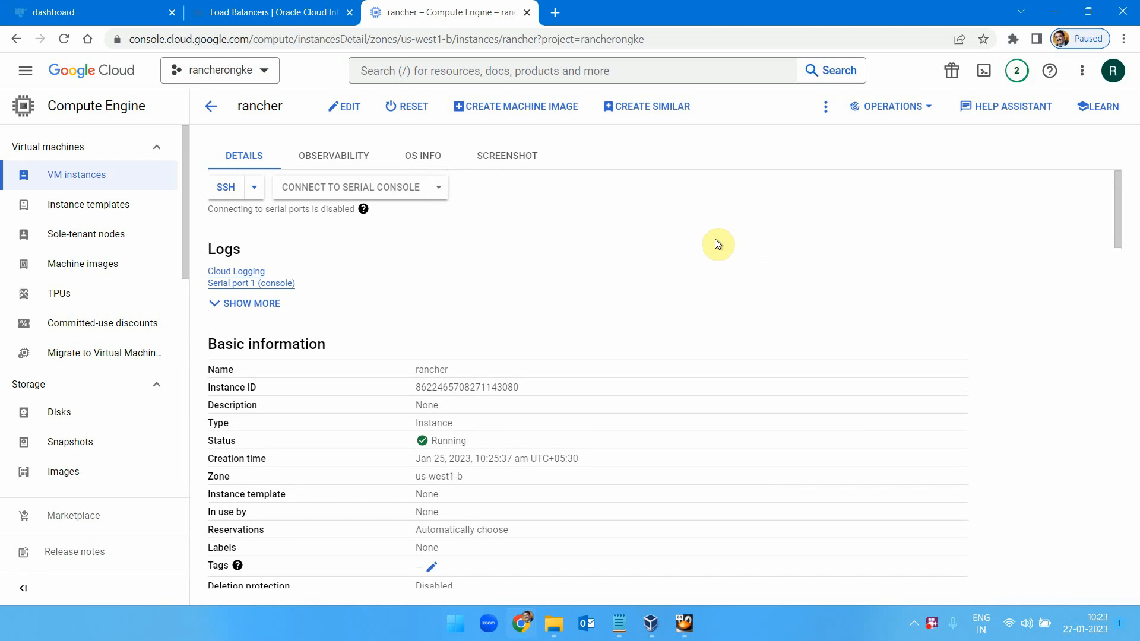
Return to Rancher, examine the local cluster's Kubernetes version and open Cluster Management.
click(42, 12)
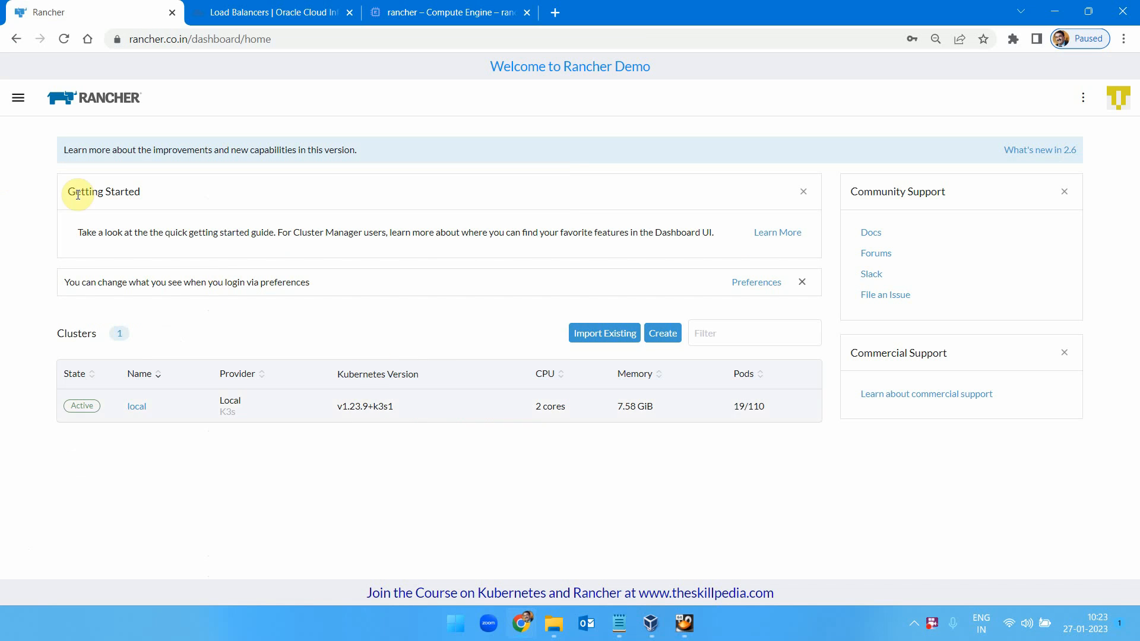
drag(338, 408, 390, 406)
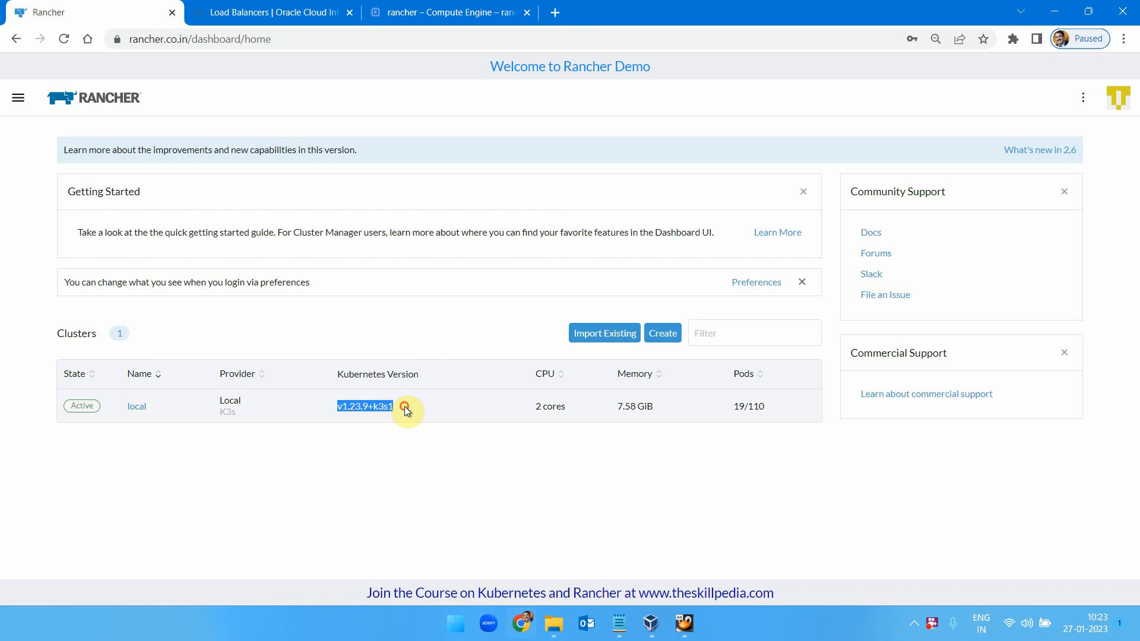
click(402, 406)
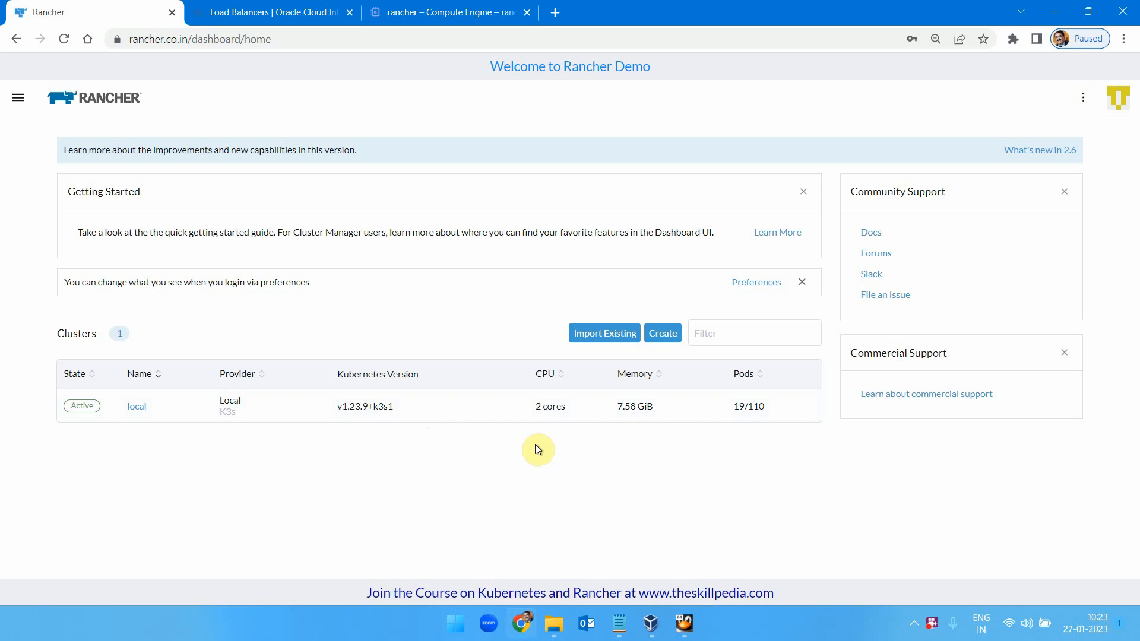
click(18, 97)
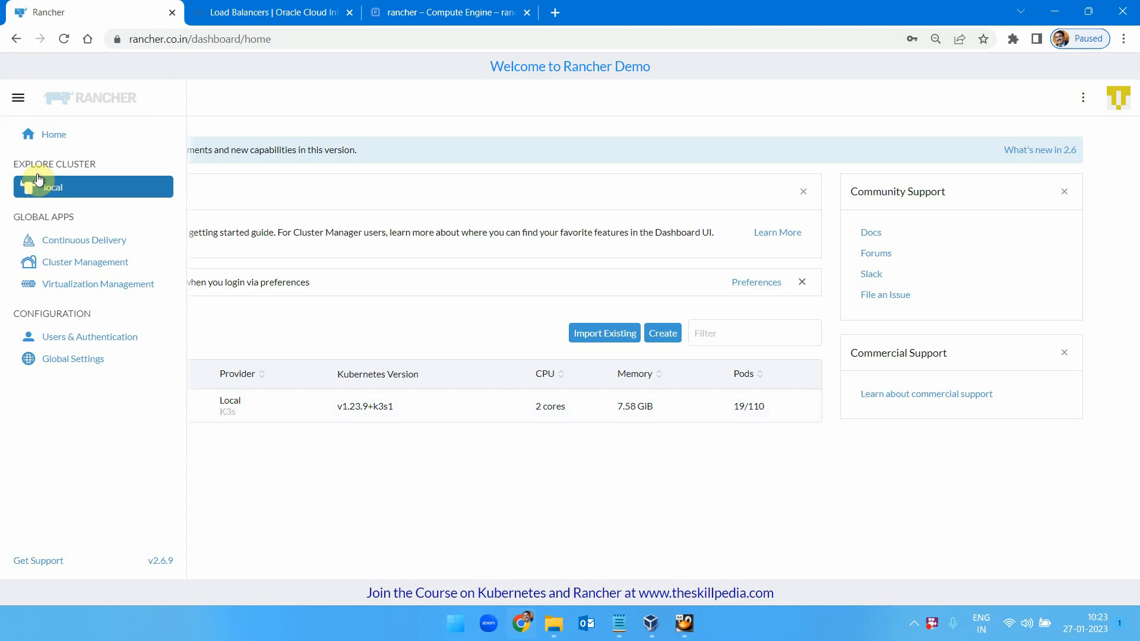
click(66, 262)
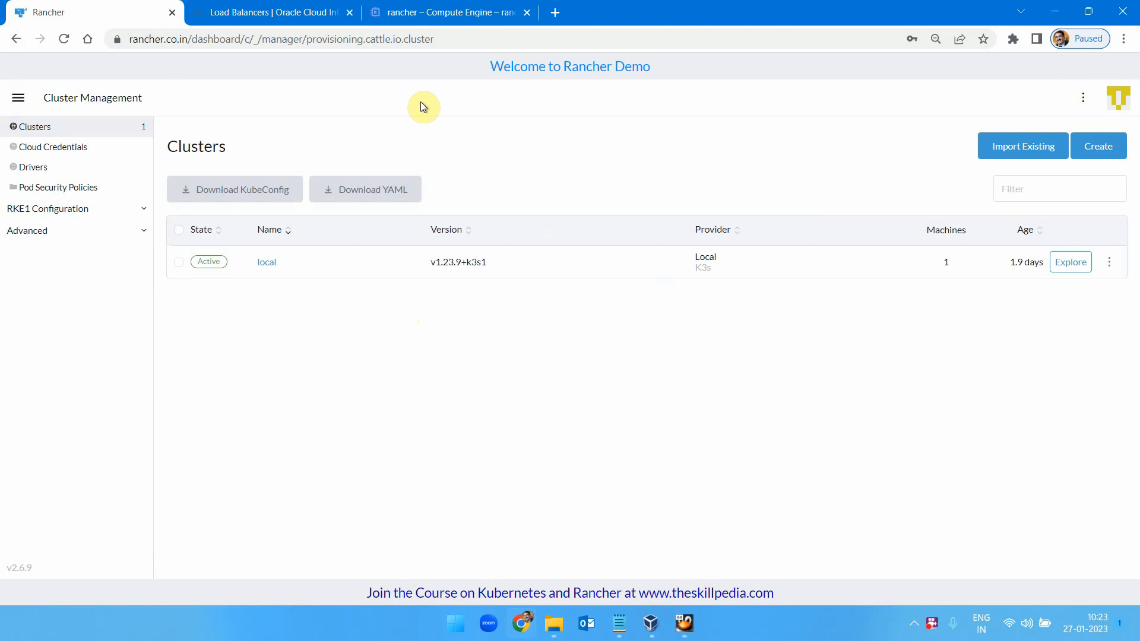
Close the Google Cloud page and open Oracle Cloud's Kubernetes Clusters (OKE) list for the oke compartment.
click(452, 13)
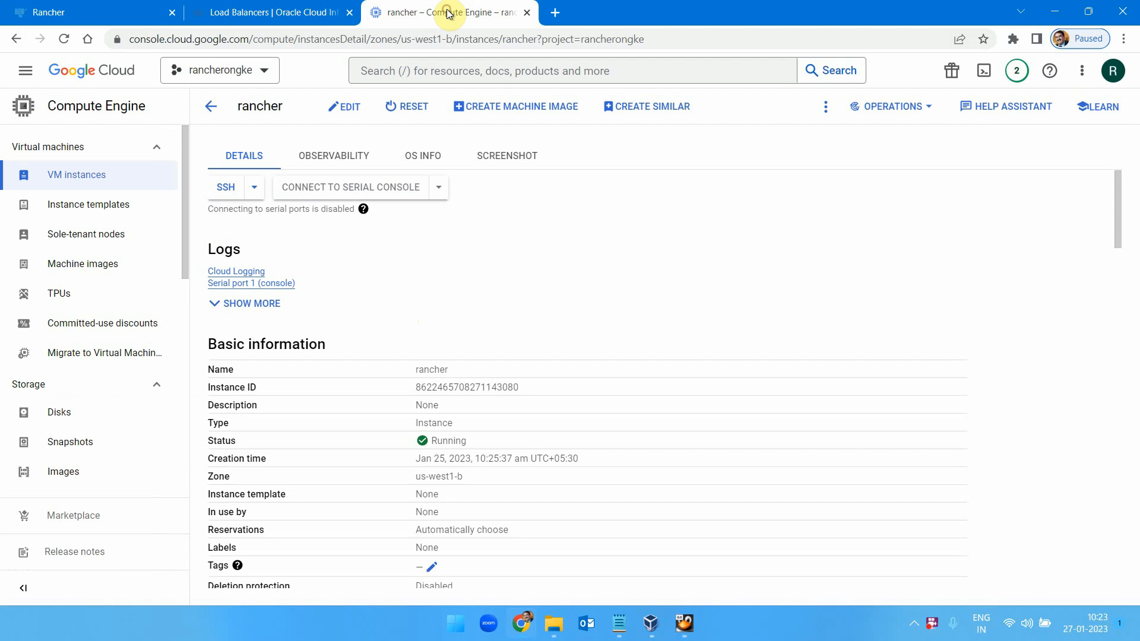
click(527, 13)
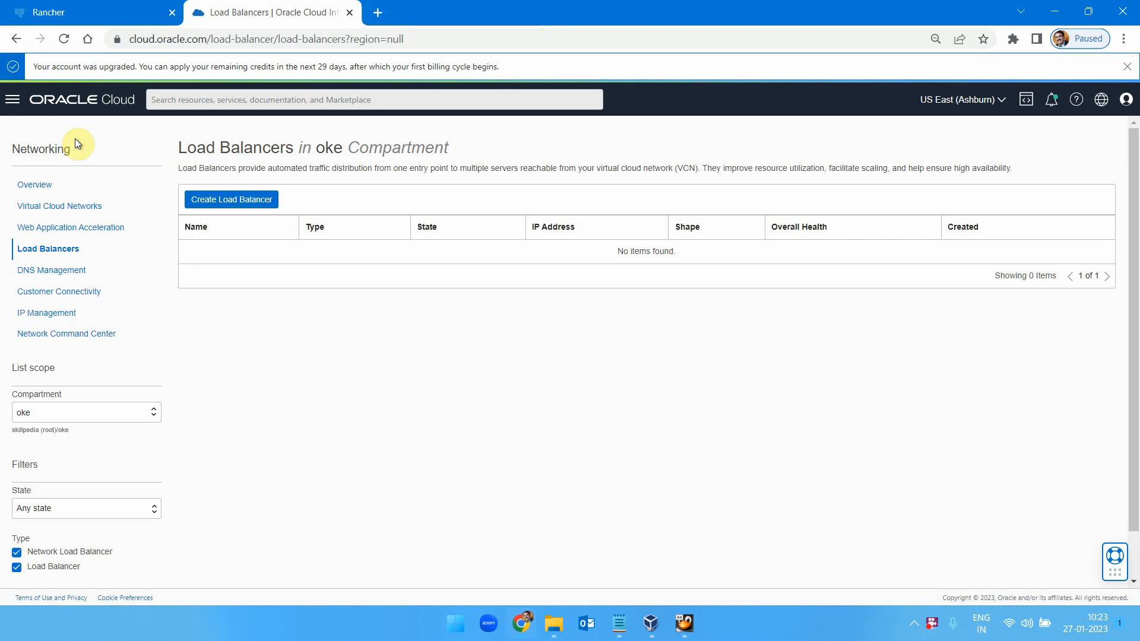
click(12, 99)
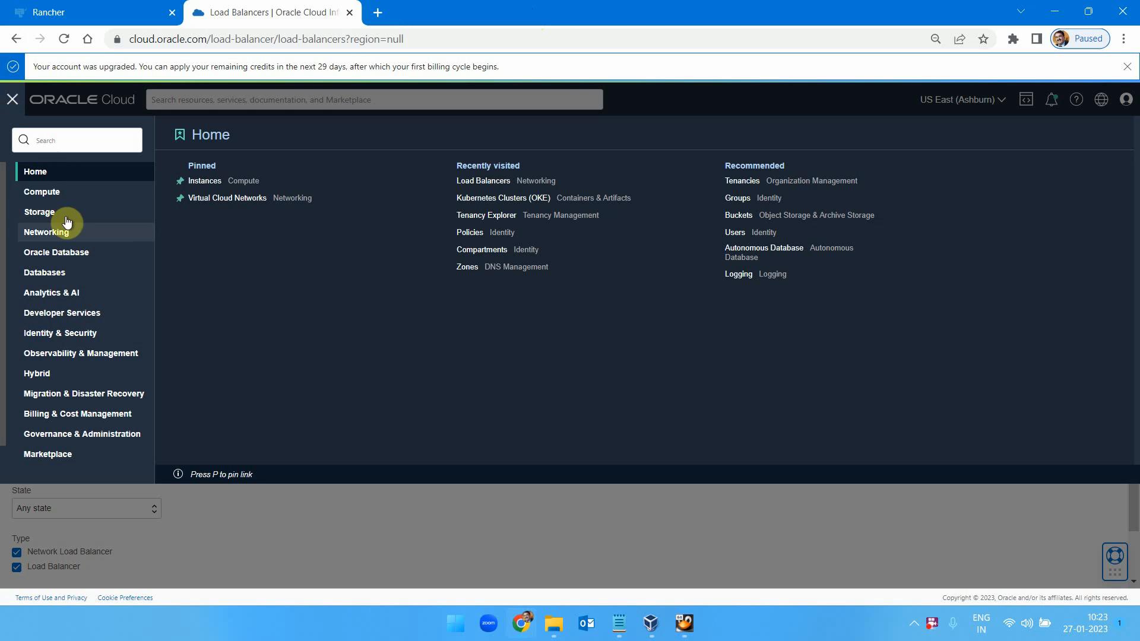
click(86, 315)
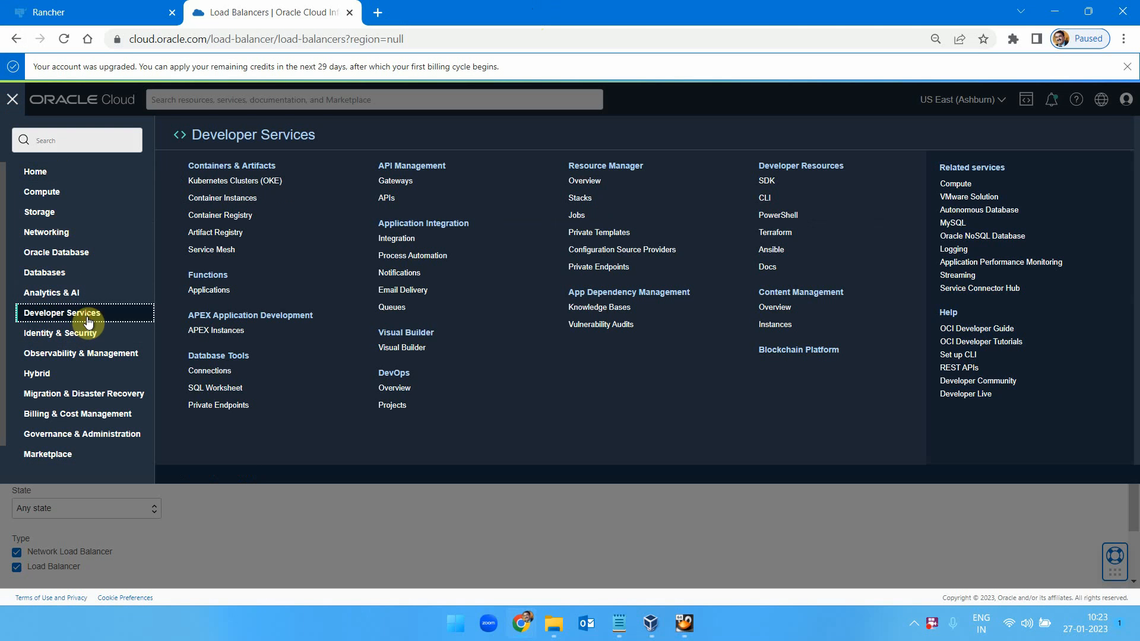
click(244, 181)
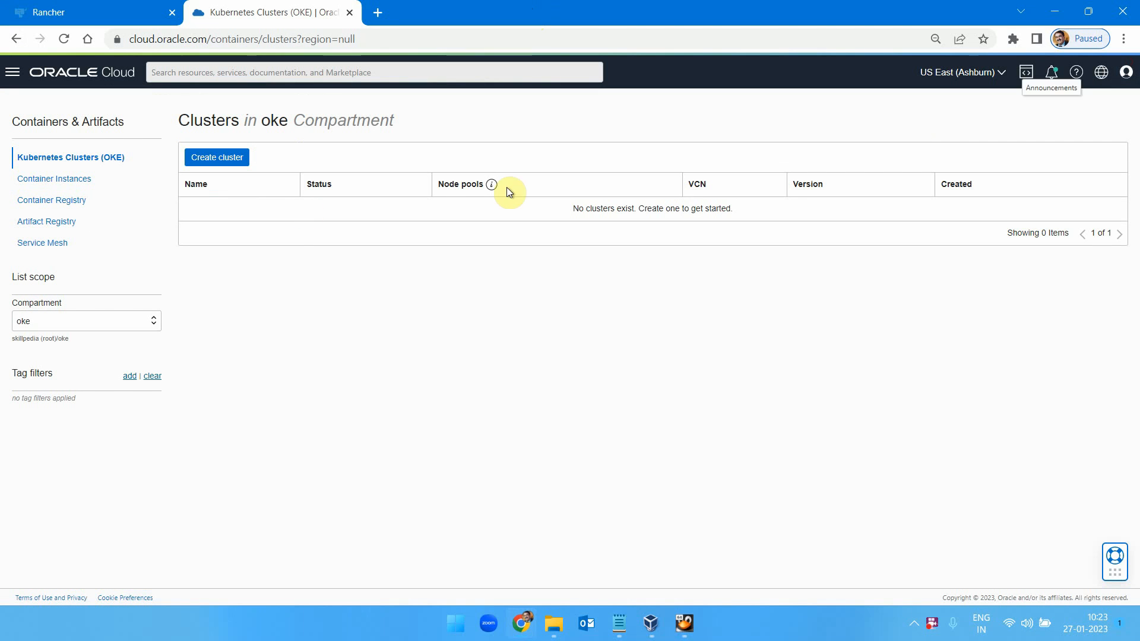
click(127, 321)
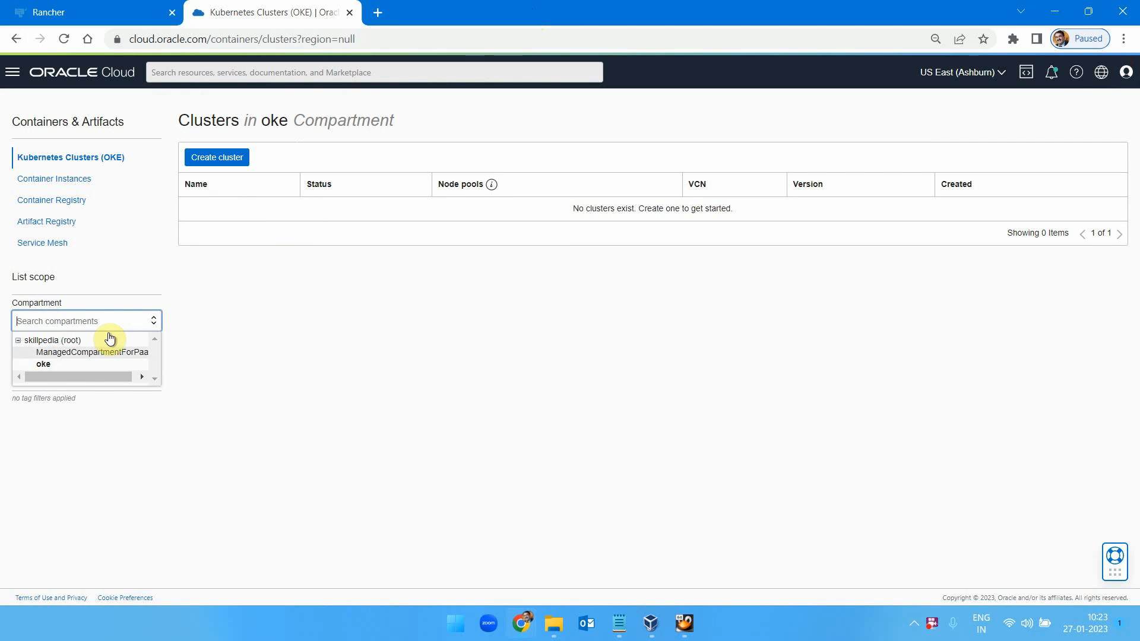
click(86, 364)
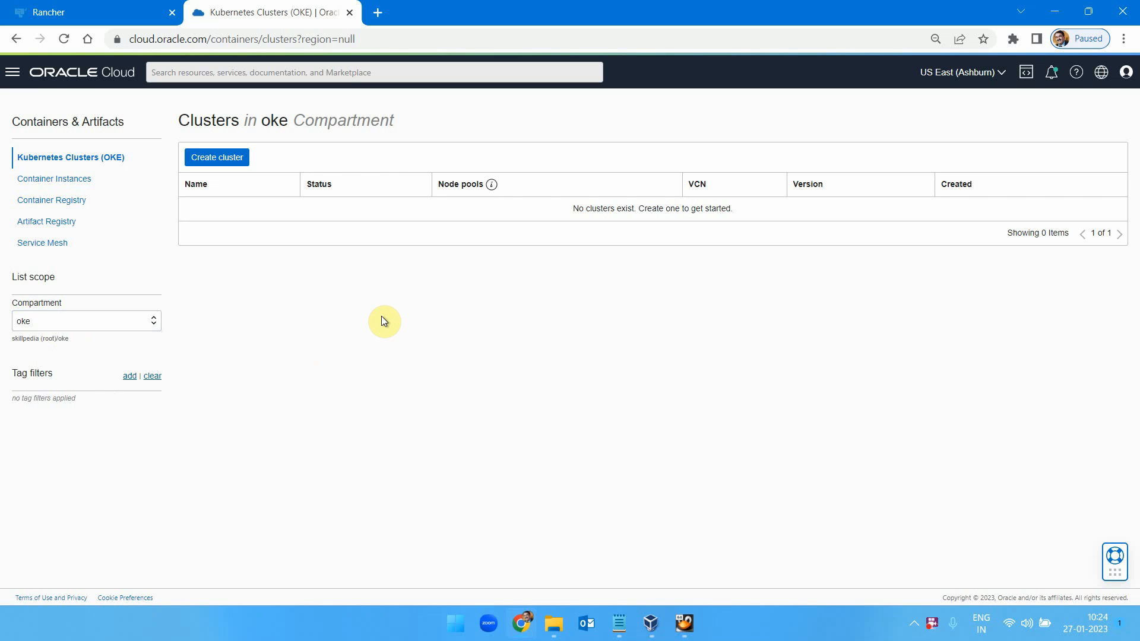
Open the identity policies of the skillpedia (root) compartment and examine the statements of the oke policy.
click(9, 72)
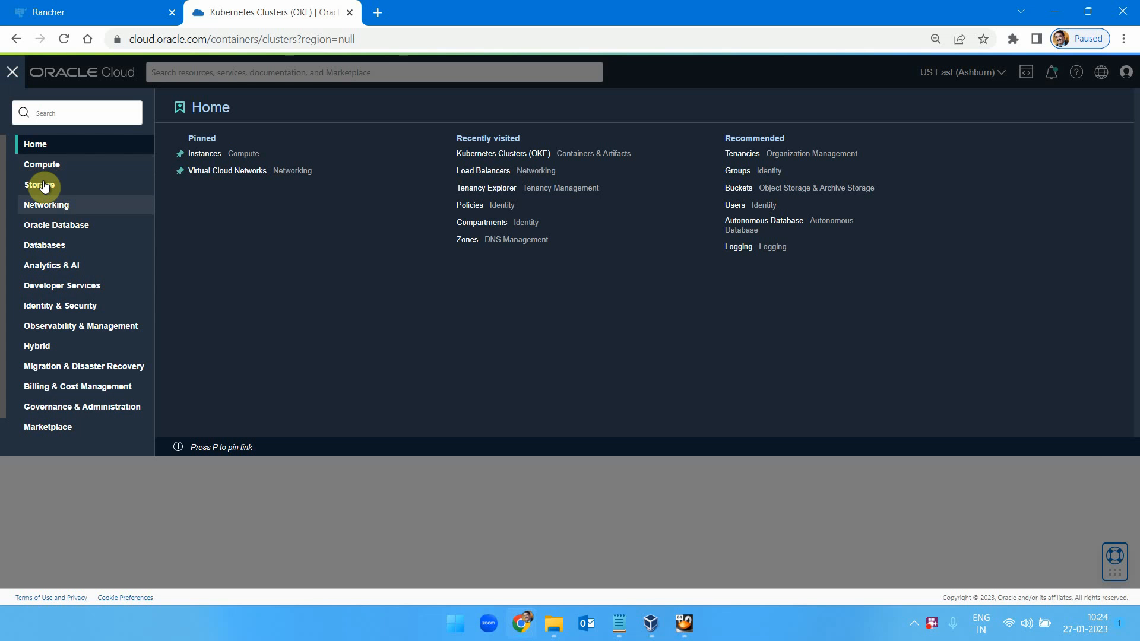
click(70, 306)
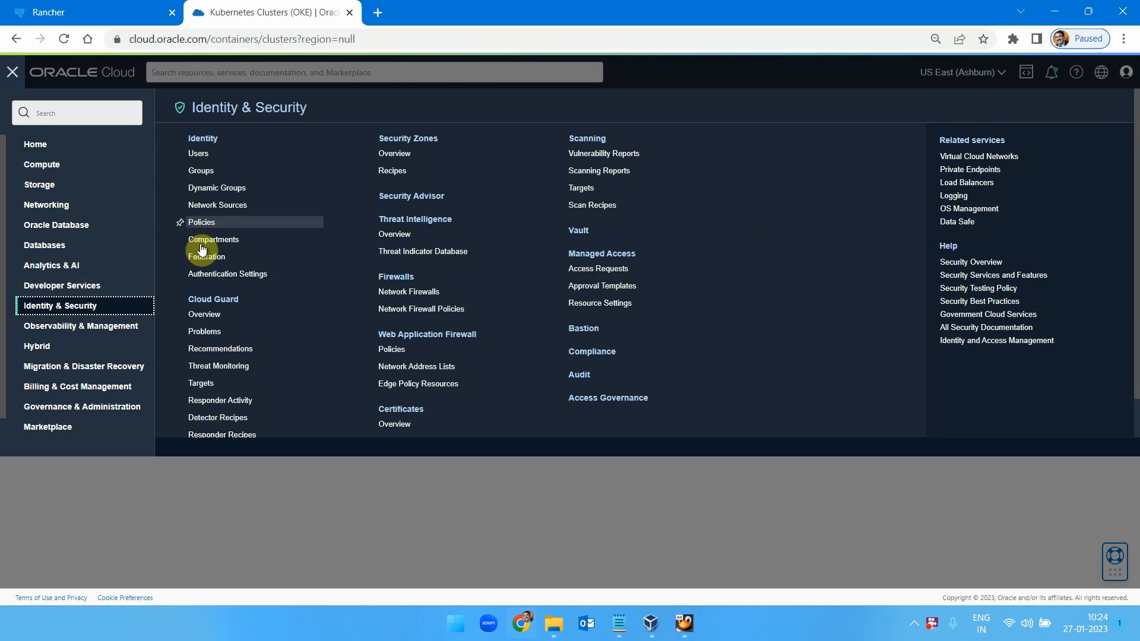
click(226, 223)
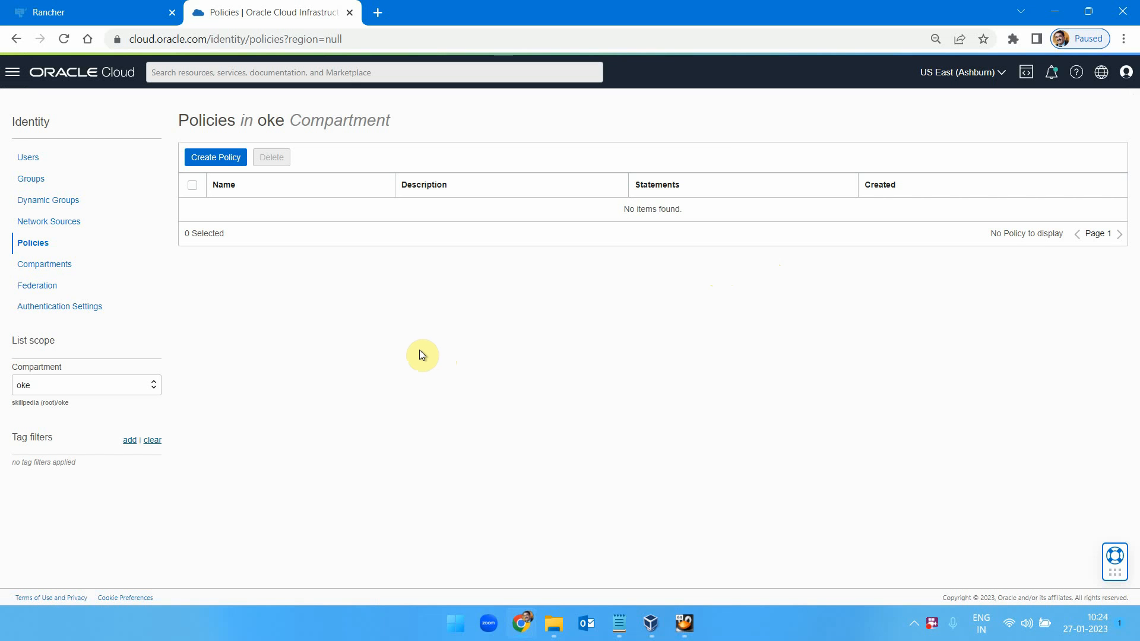
click(135, 385)
click(56, 406)
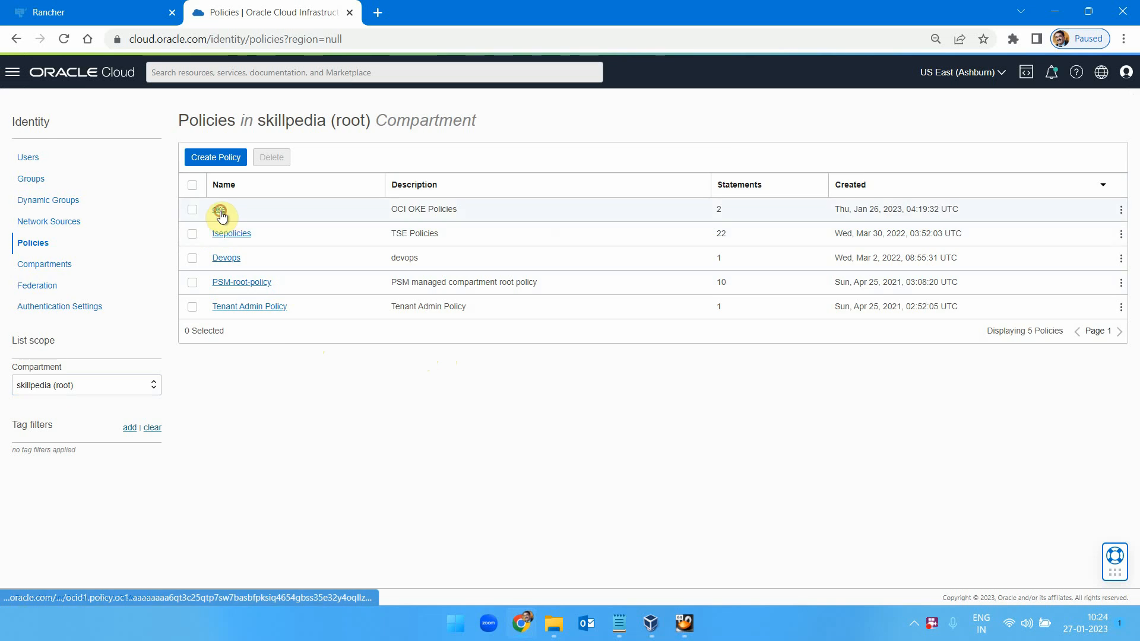
click(220, 211)
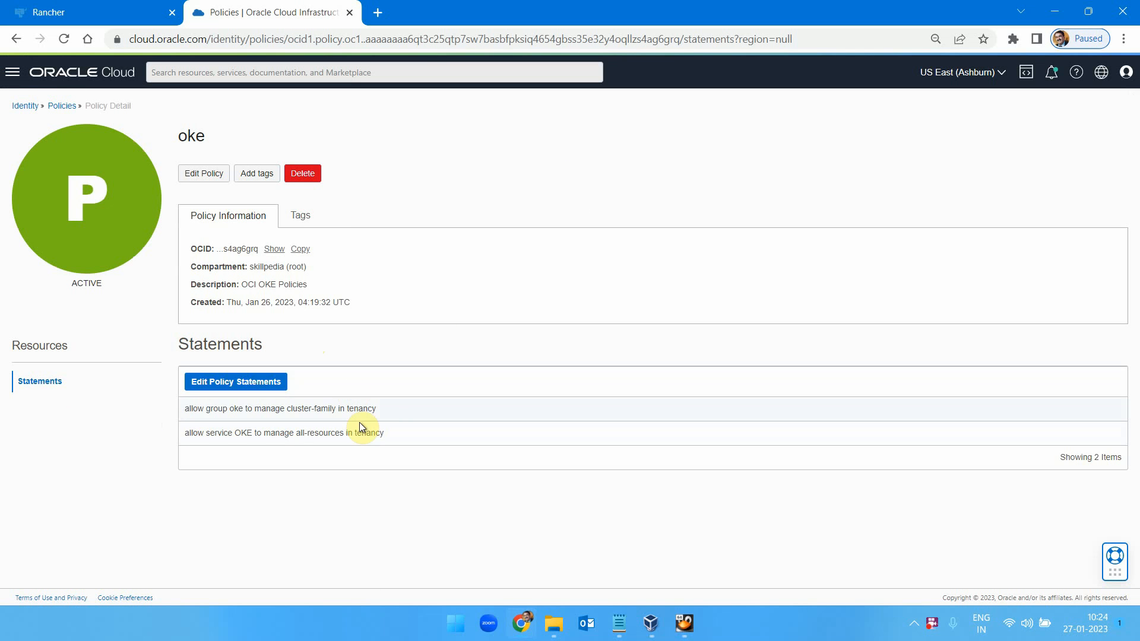
drag(387, 434, 186, 433)
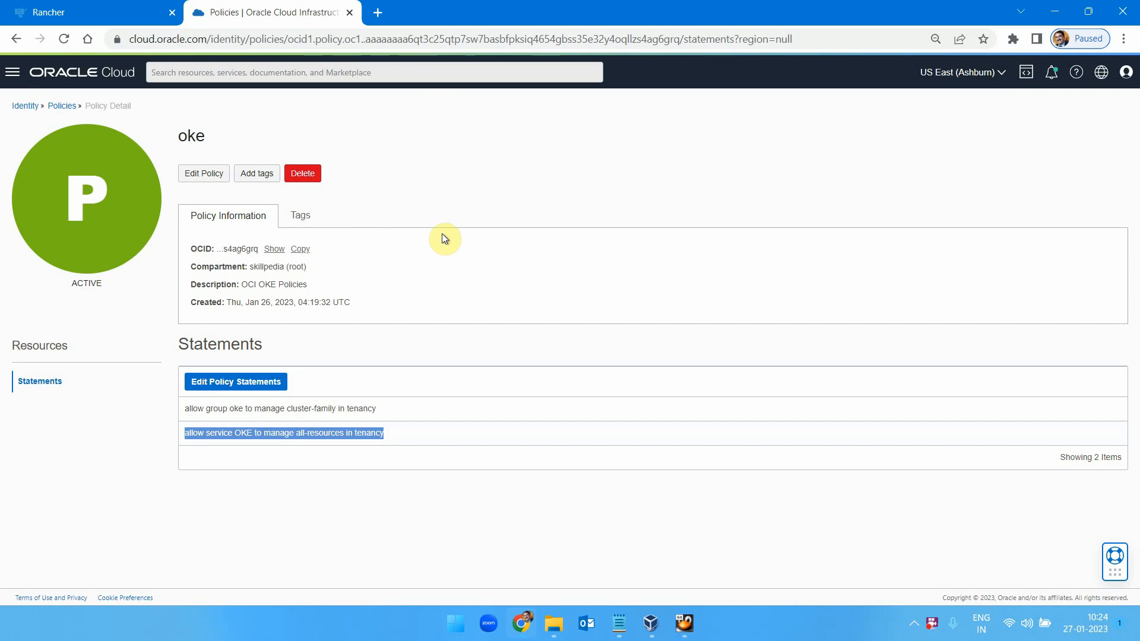
Open the Identity compartments list and examine the details of the oke compartment.
click(20, 107)
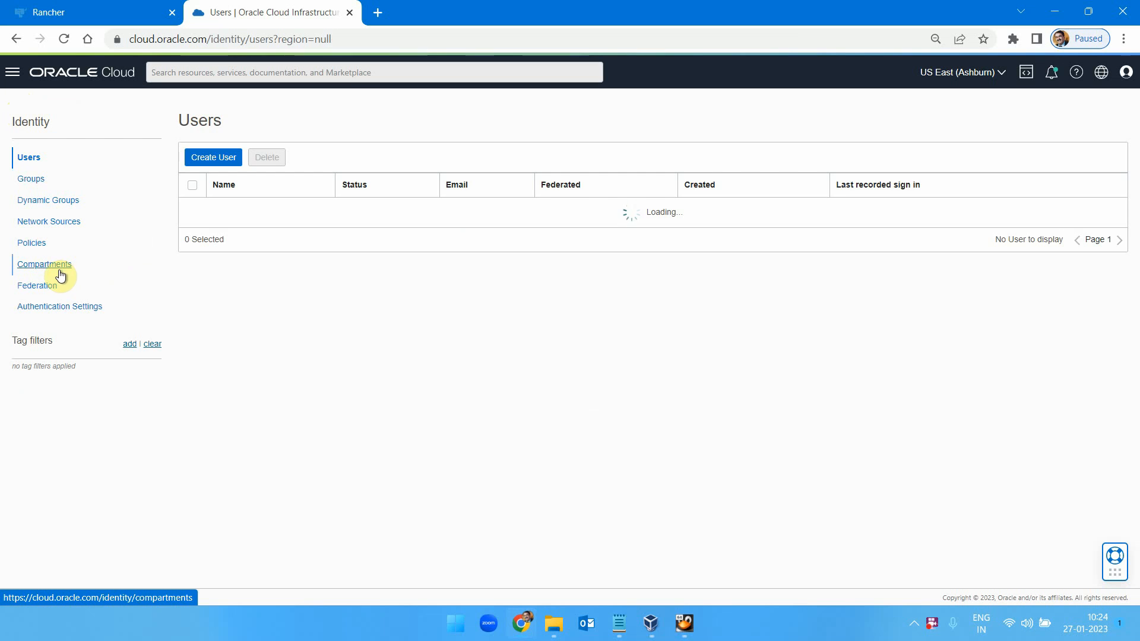
click(60, 269)
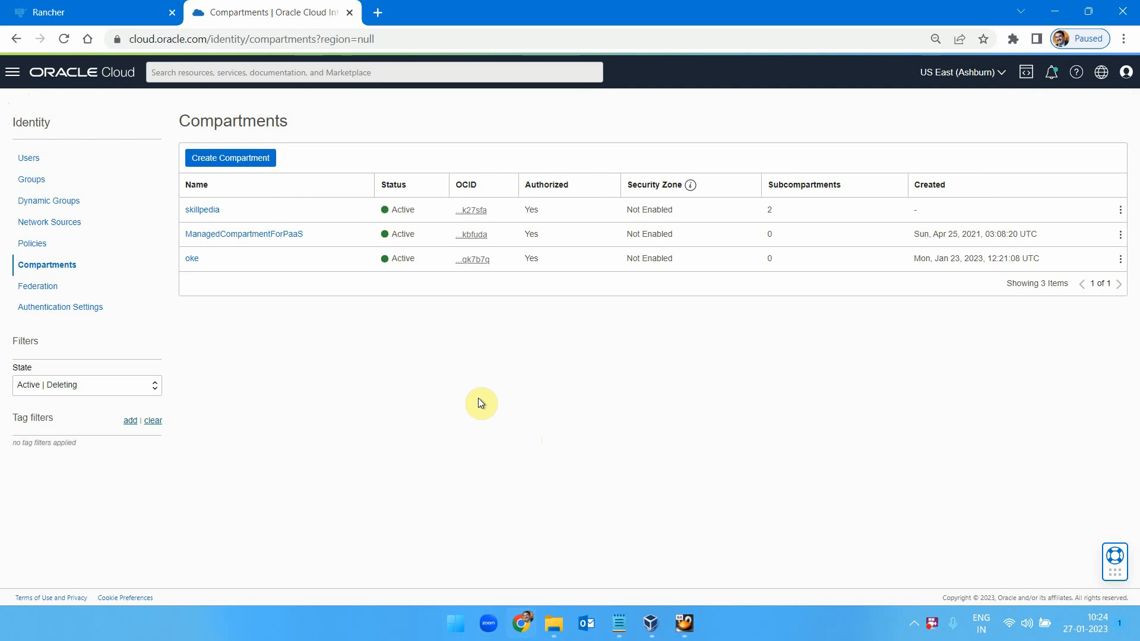
click(190, 264)
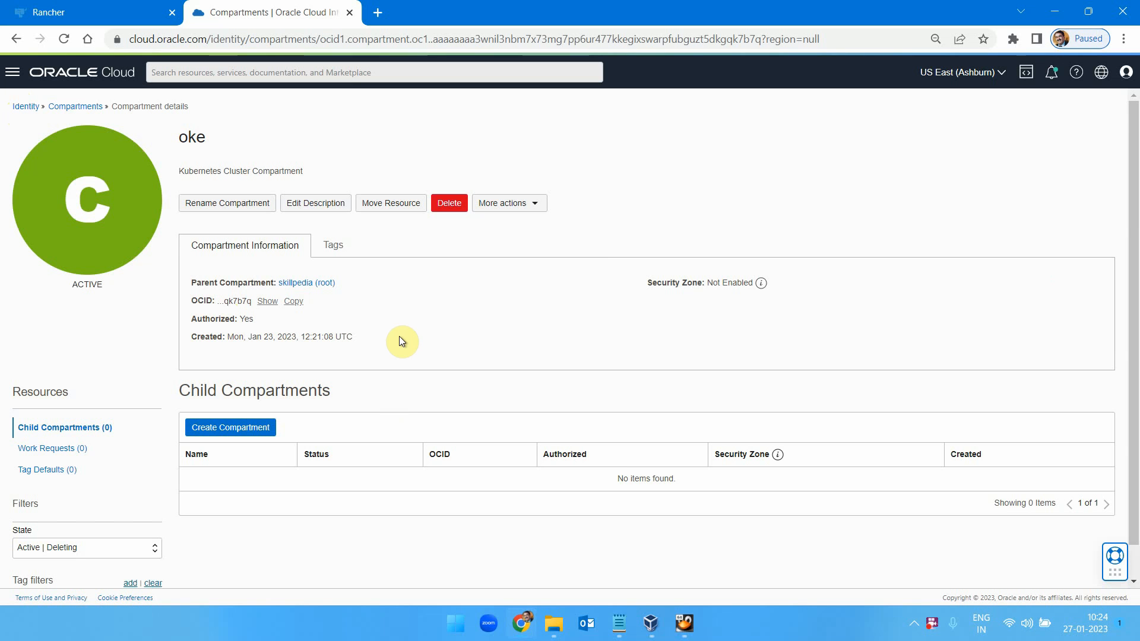
scroll(595, 270, down, 1)
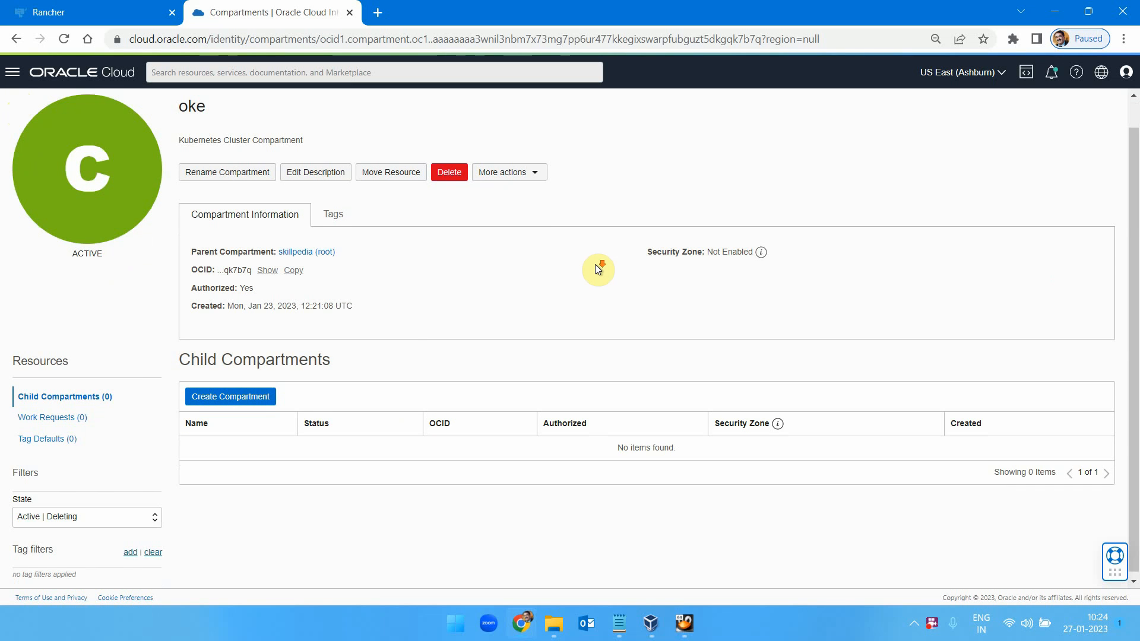
scroll(534, 321, up, 1)
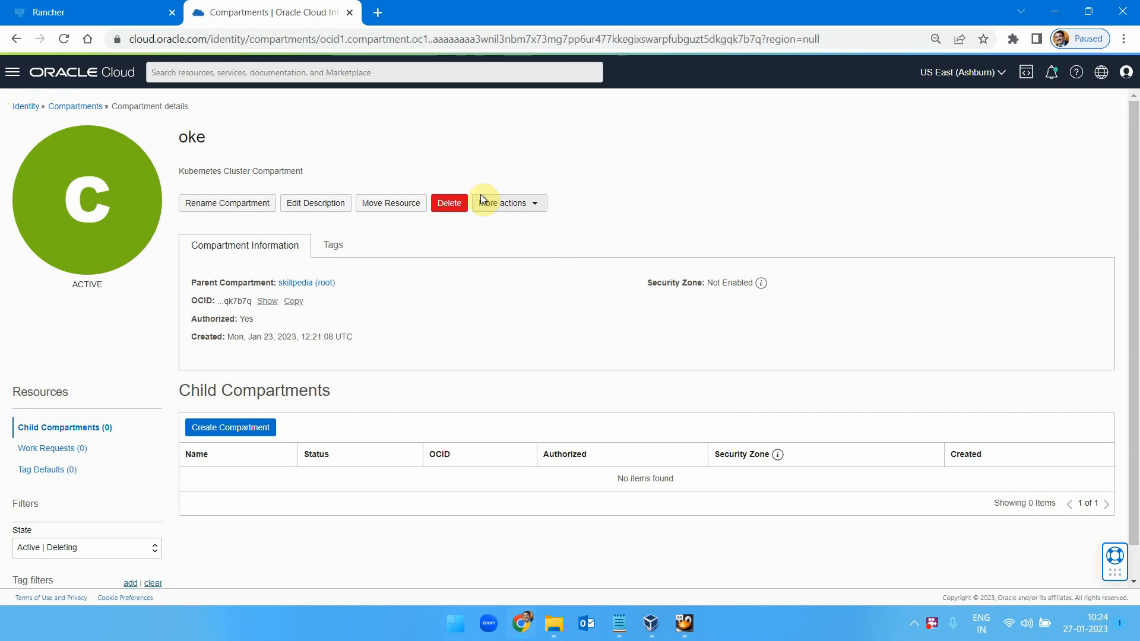
Open the Oracle Cloud profile's user settings and examine its API Keys.
click(1125, 72)
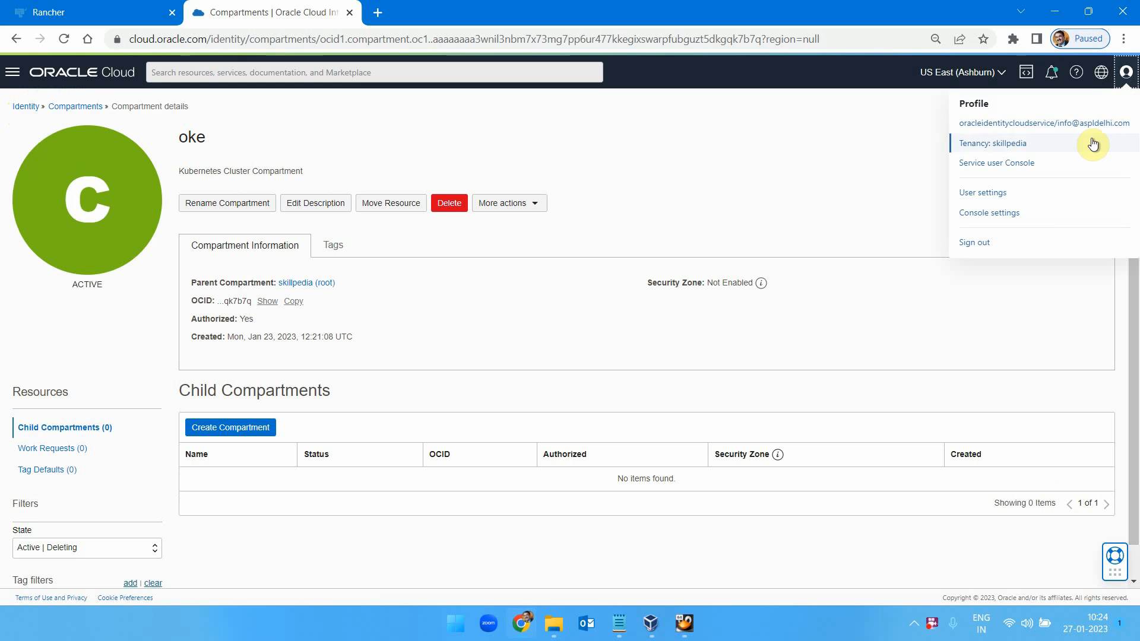
click(1046, 200)
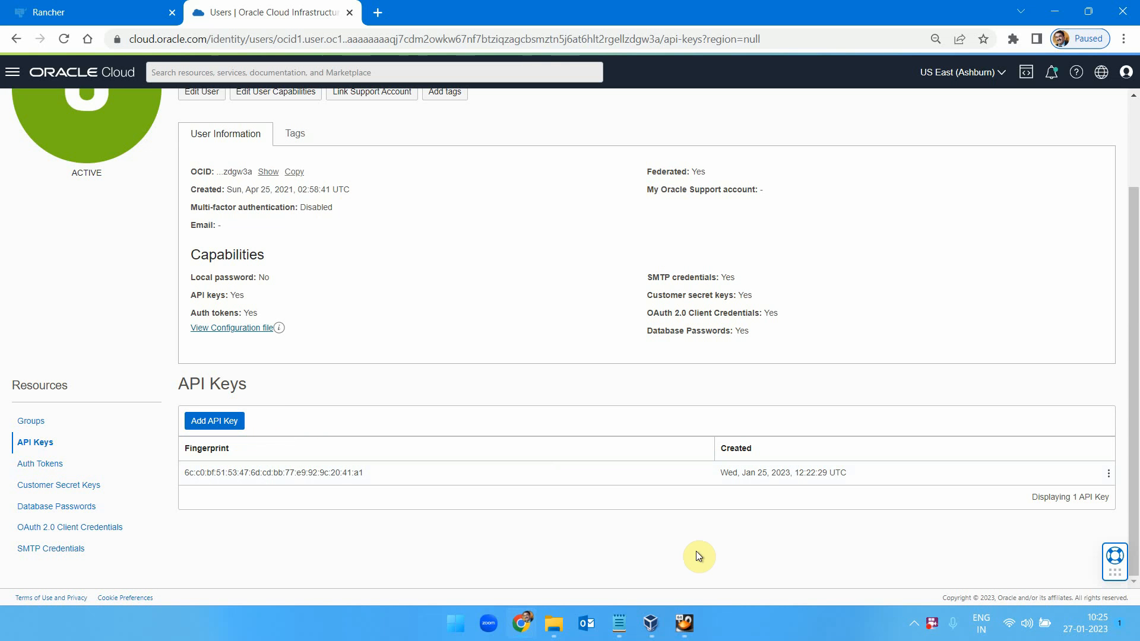
Switch to the VirtualBox server terminal and examine the openssl commands for keypair.pem and publickey.crt in the command history.
click(692, 623)
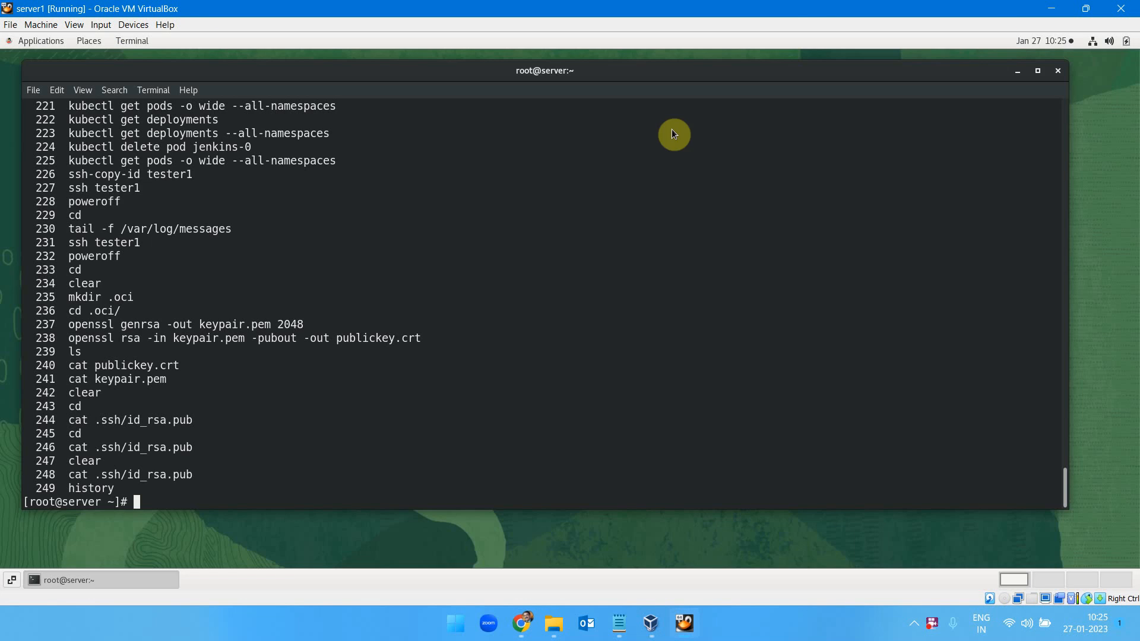
drag(69, 324, 303, 324)
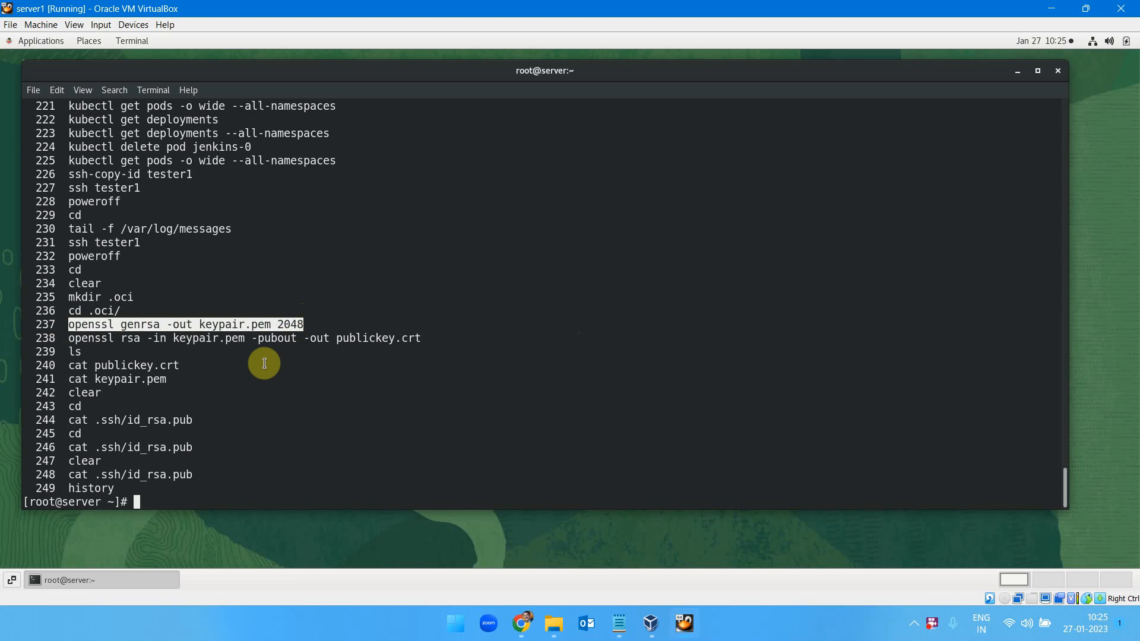
drag(159, 338, 421, 338)
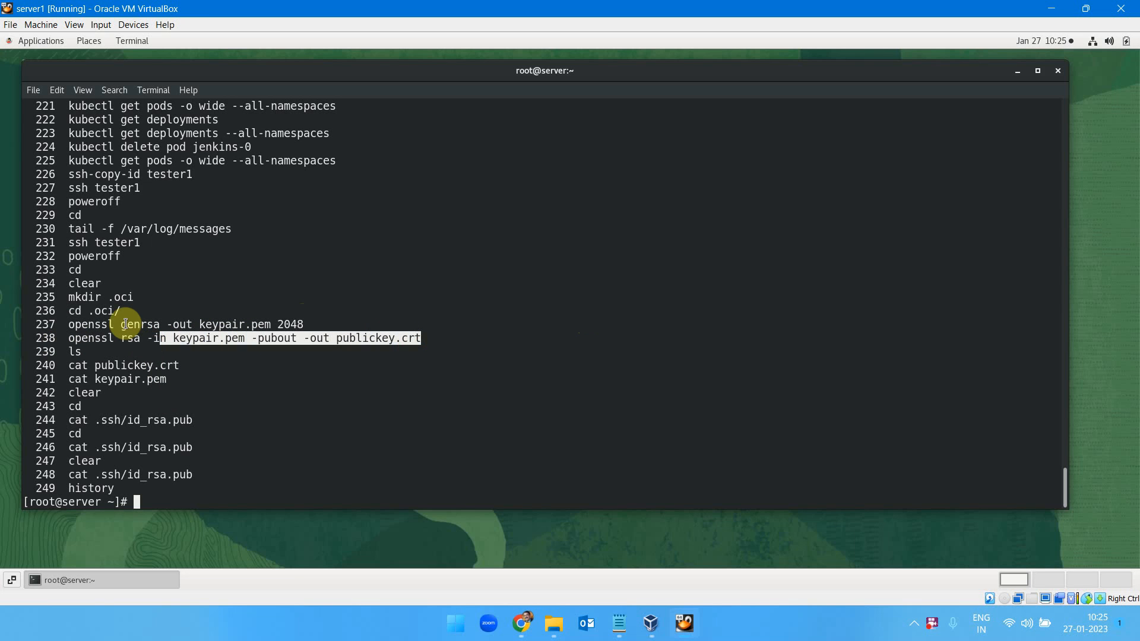
drag(95, 311, 140, 311)
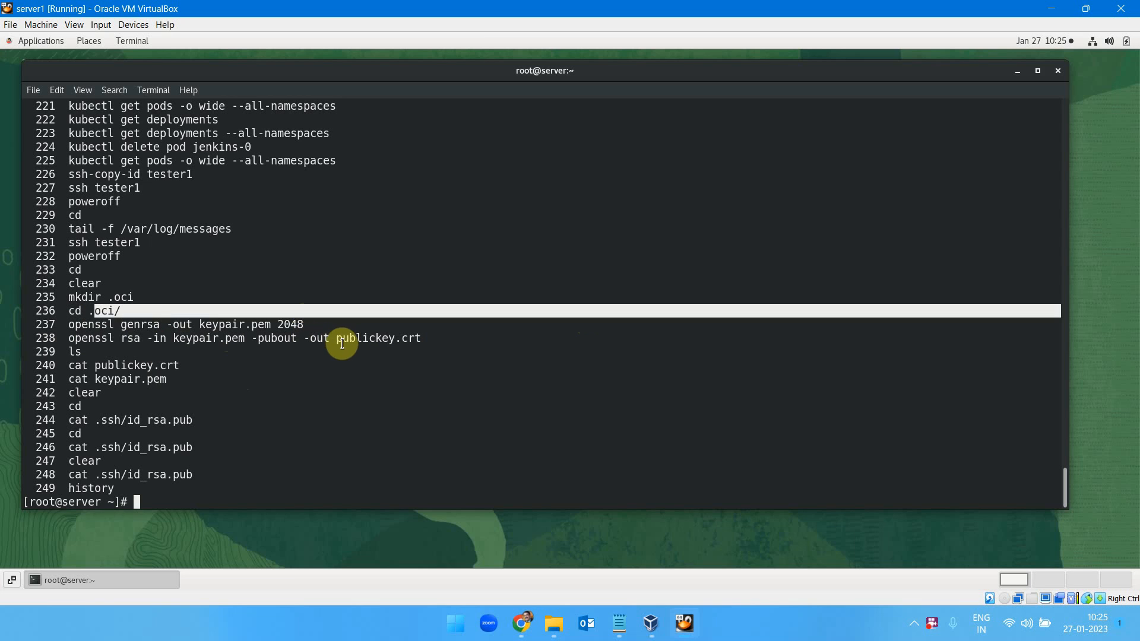
drag(342, 339, 388, 338)
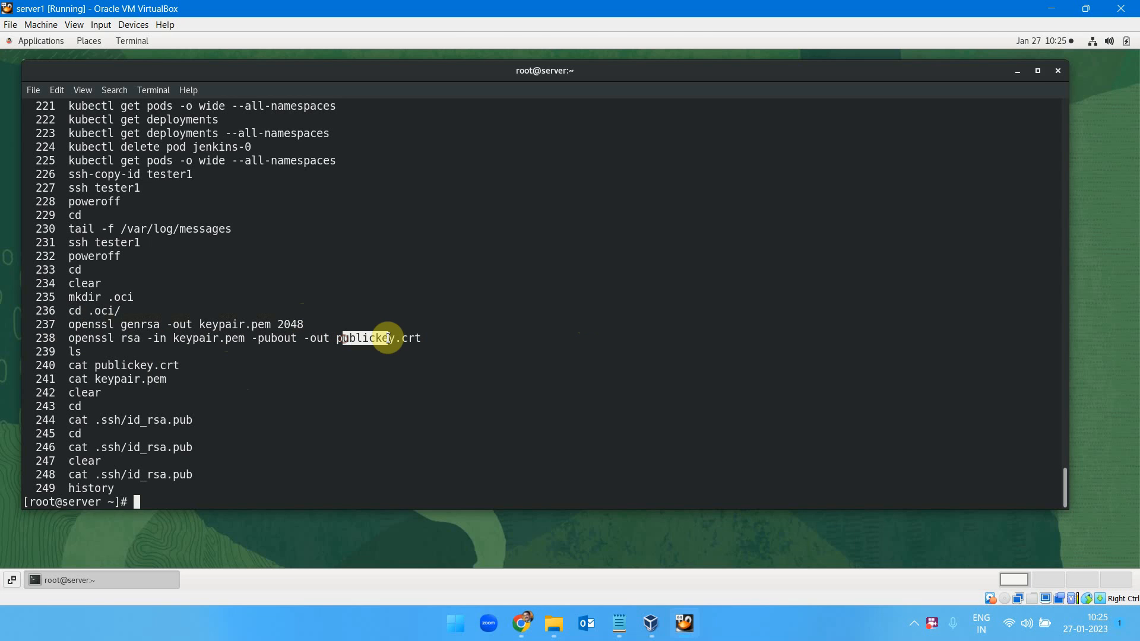
Return to the Oracle Cloud API Keys page, examine the key fingerprint, and view the Add API Key options without adding a key.
click(527, 622)
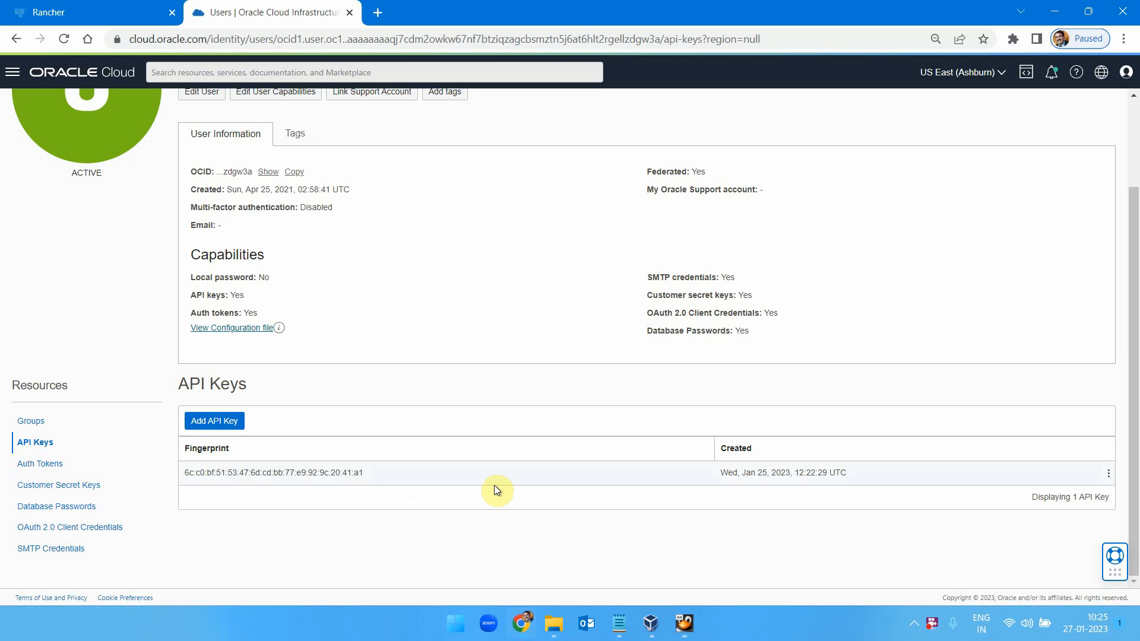
drag(365, 472, 189, 473)
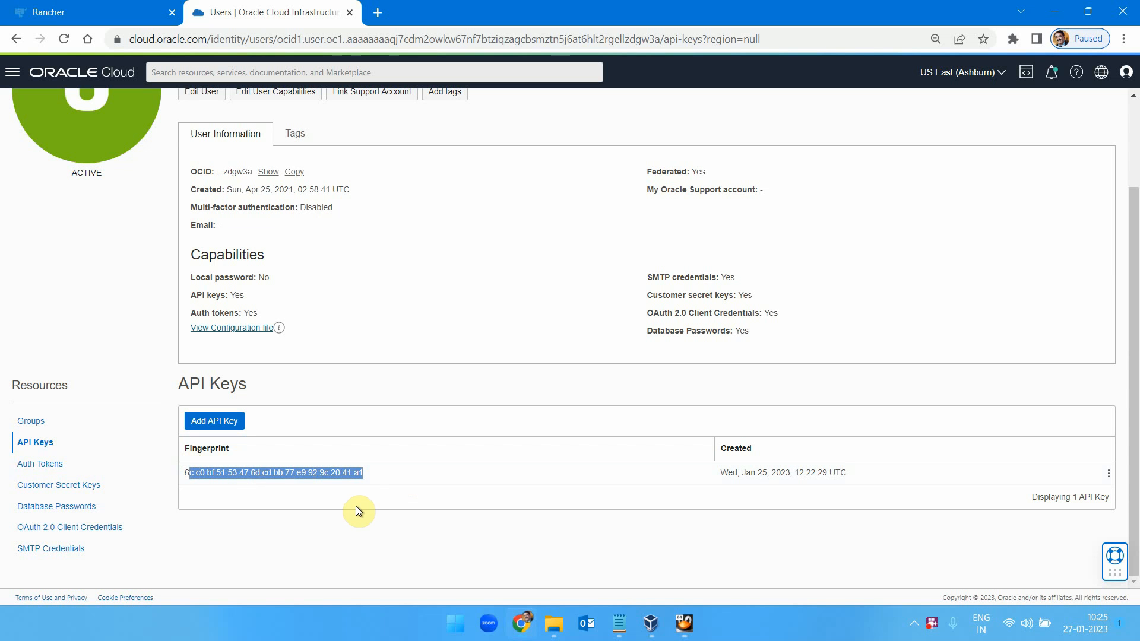
click(232, 423)
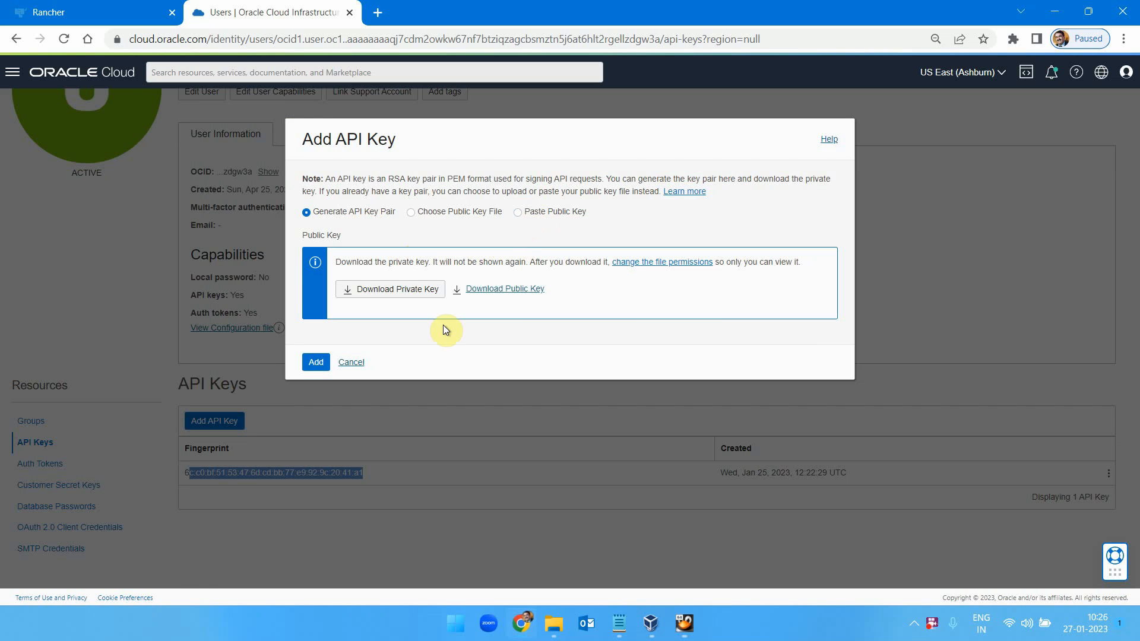
click(365, 362)
Switch to the server terminal and display the contents of .oci/publickey.crt with cat.
key(alt+Tab)
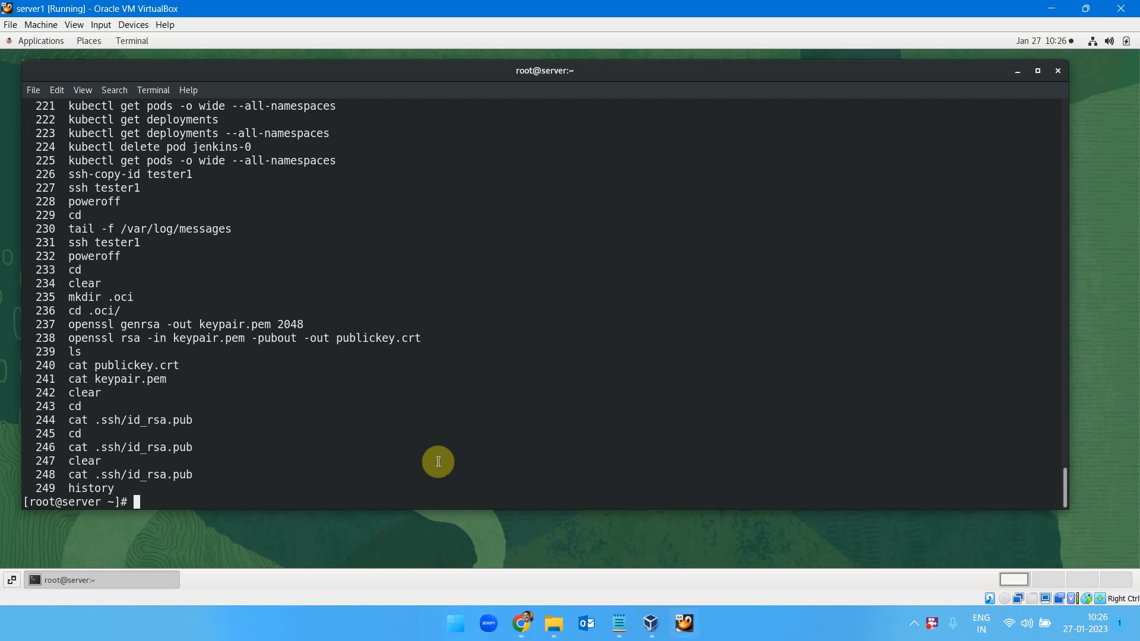
text(cat .o)
key(Tab)
key(Tab)
key(Tab)
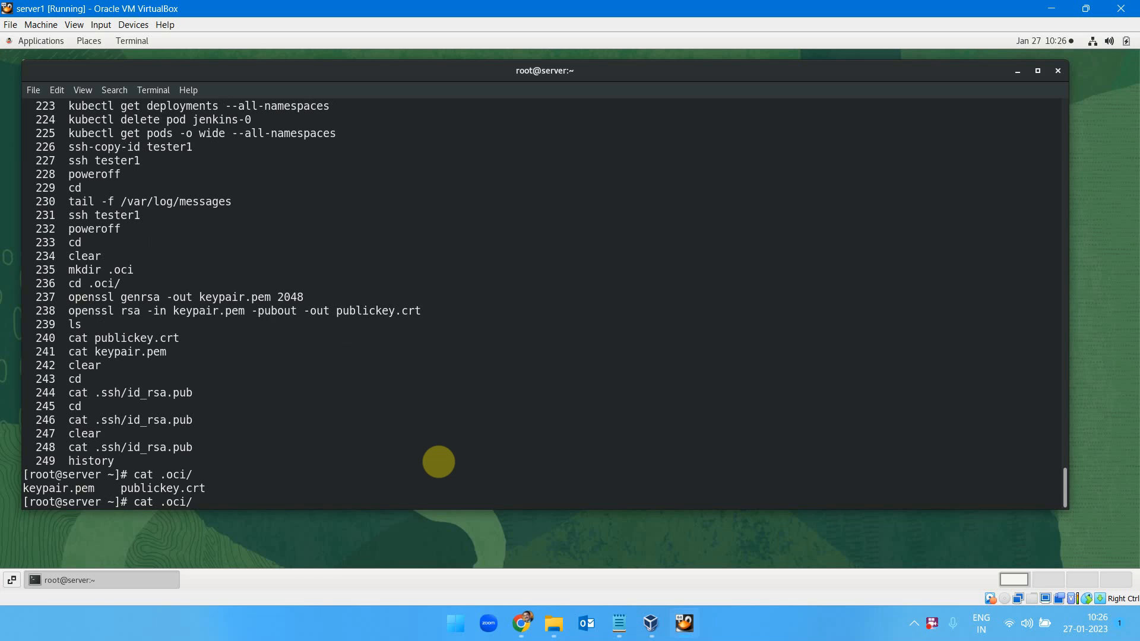
double_click(175, 490)
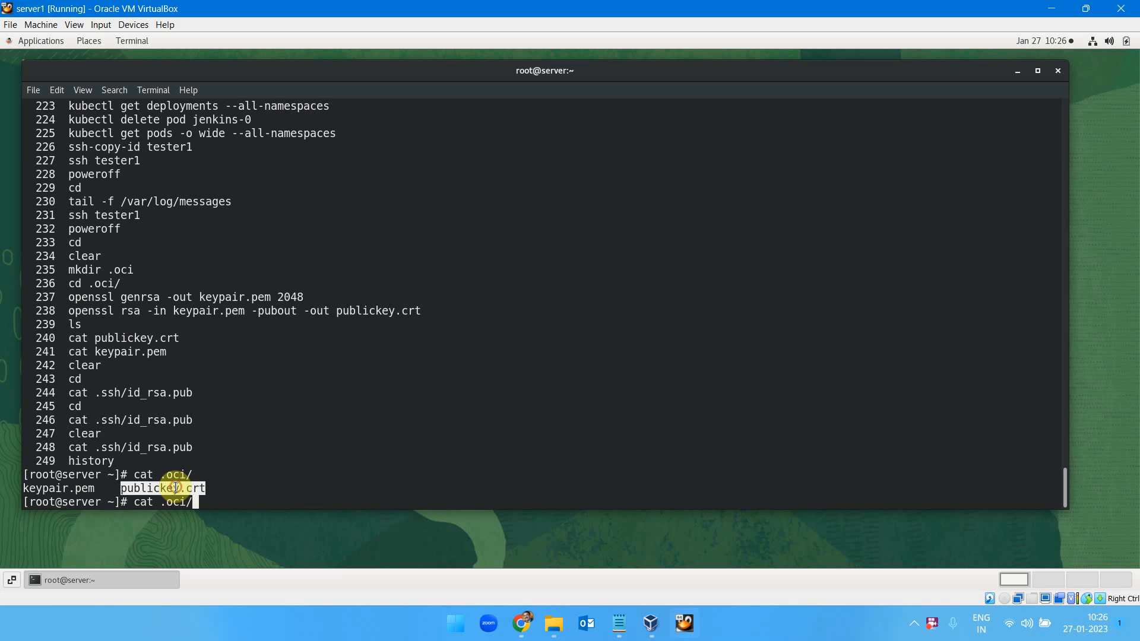
middle_click(168, 487)
key(Return)
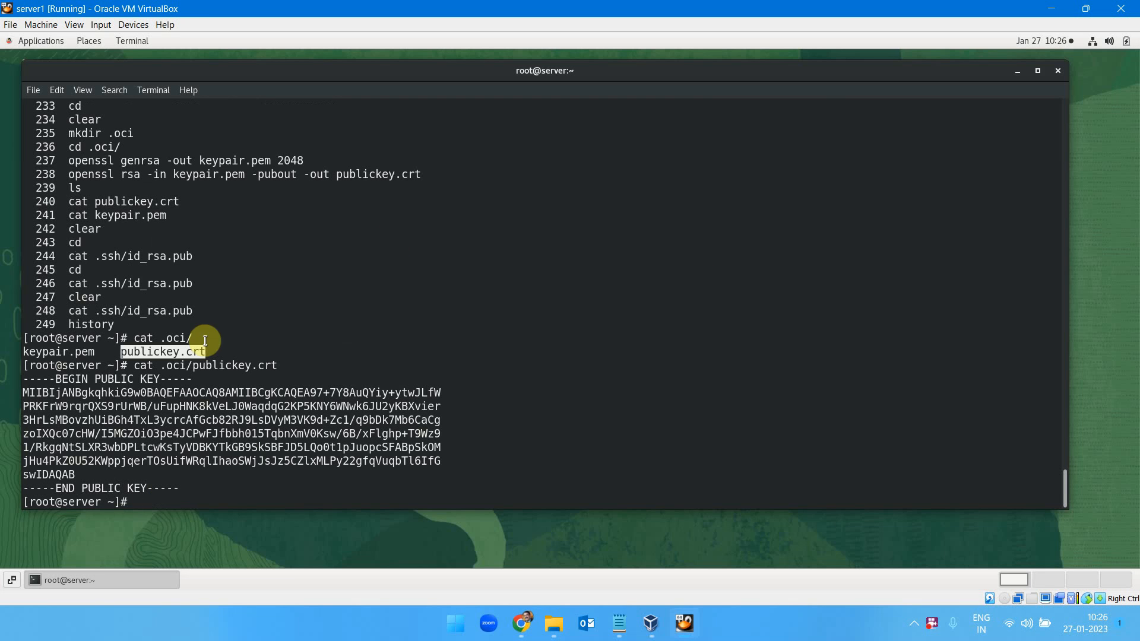
Display the contents of the private key file .oci/keypair.pem with cat.
double_click(35, 351)
key(ctrl+c)
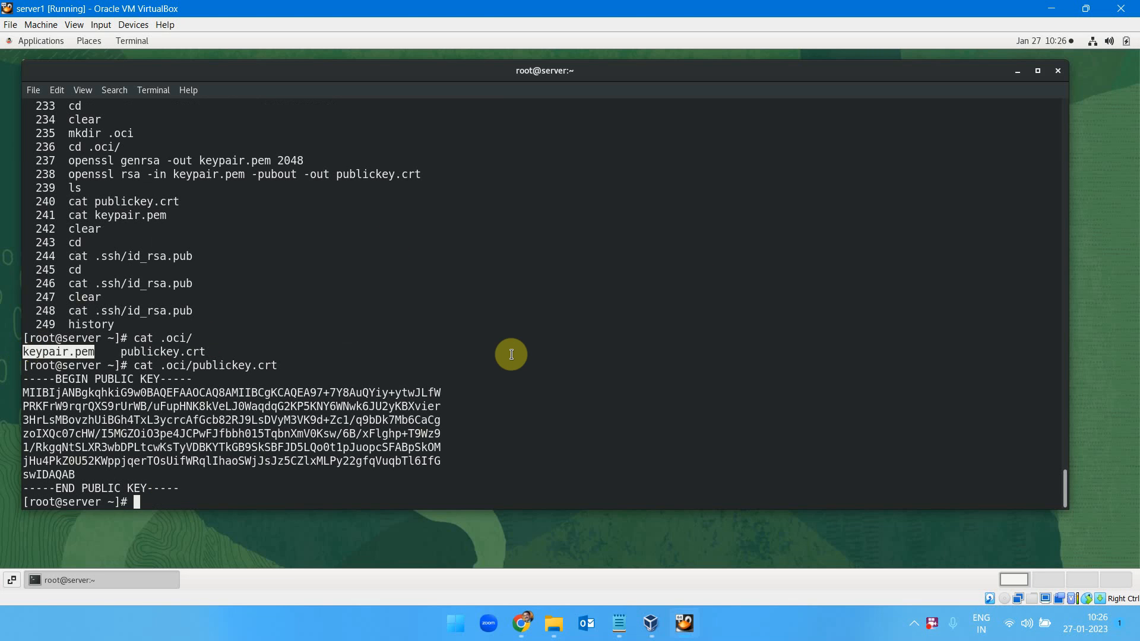
text(cat .oci/)
middle_click(511, 355)
key(Return)
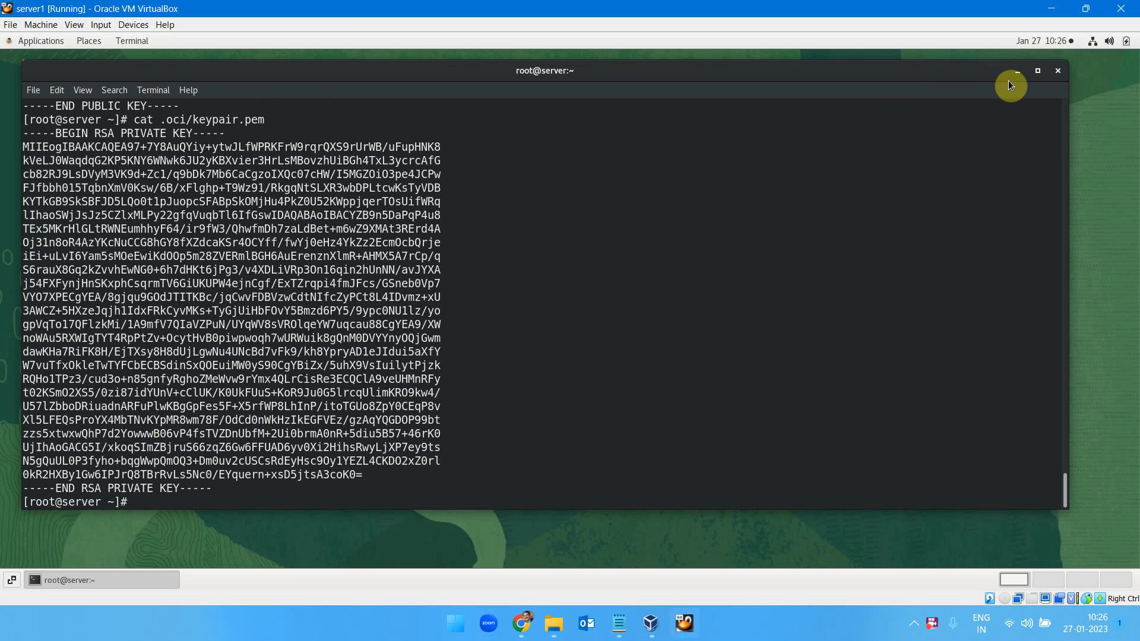
Leave the virtual machine, view Rancher's cluster list, and return to the Oracle Cloud user details to review the profile.
click(1053, 7)
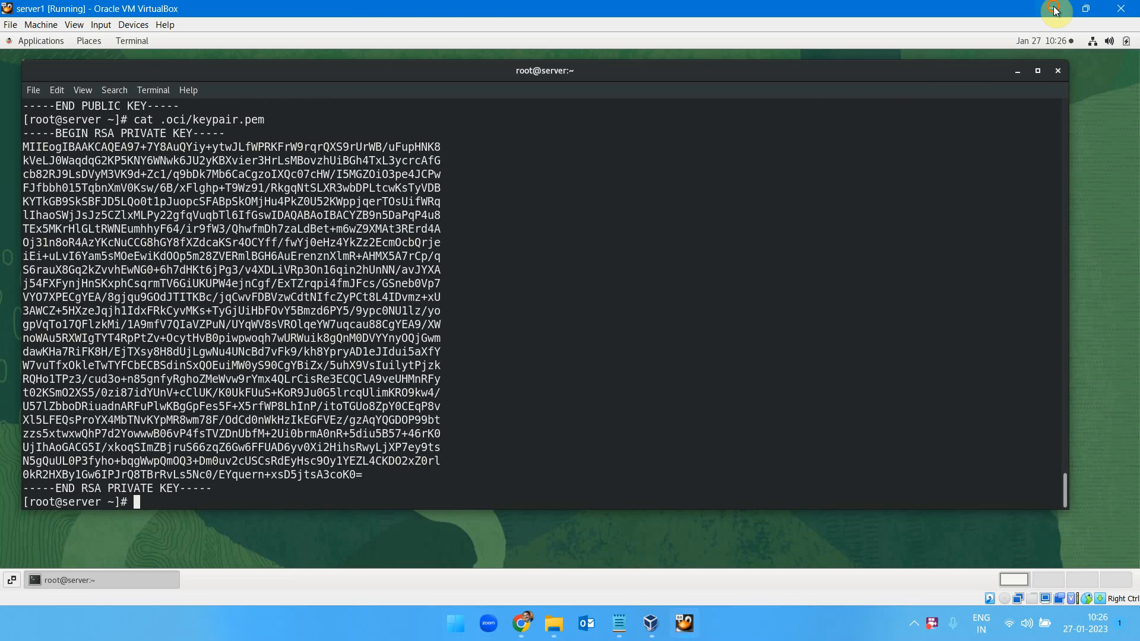
click(46, 11)
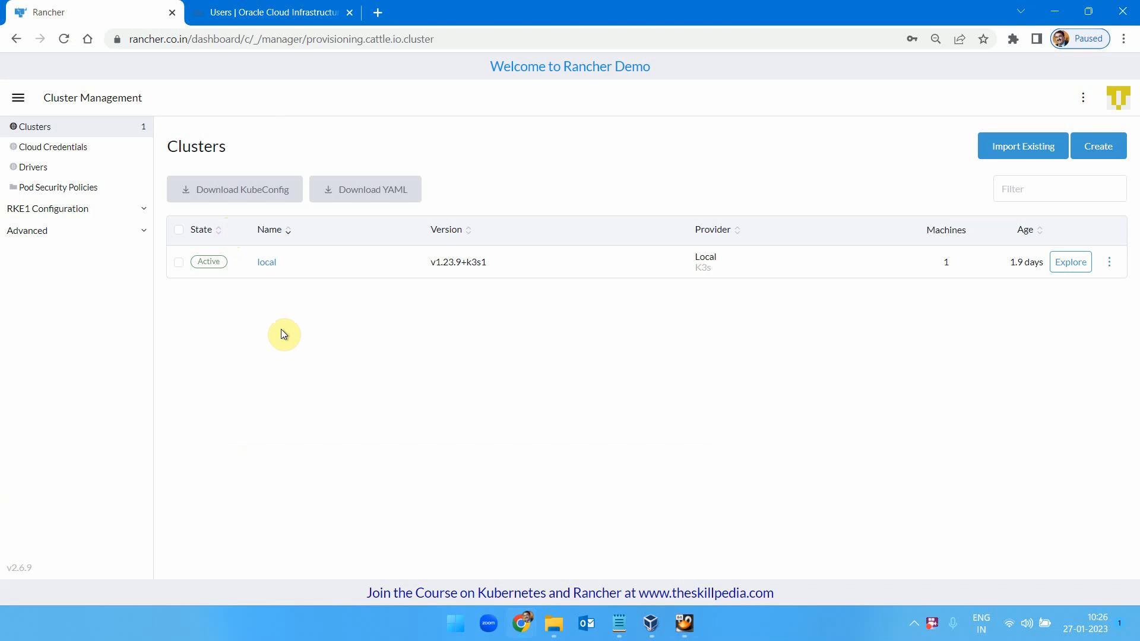
click(273, 12)
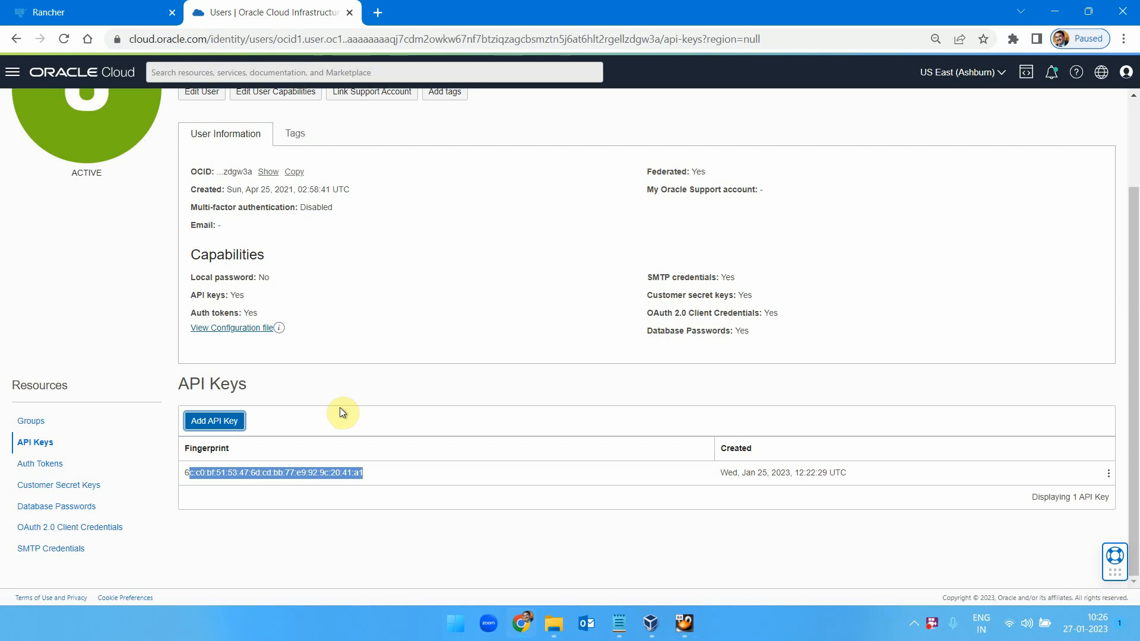
scroll(457, 356, up, 3)
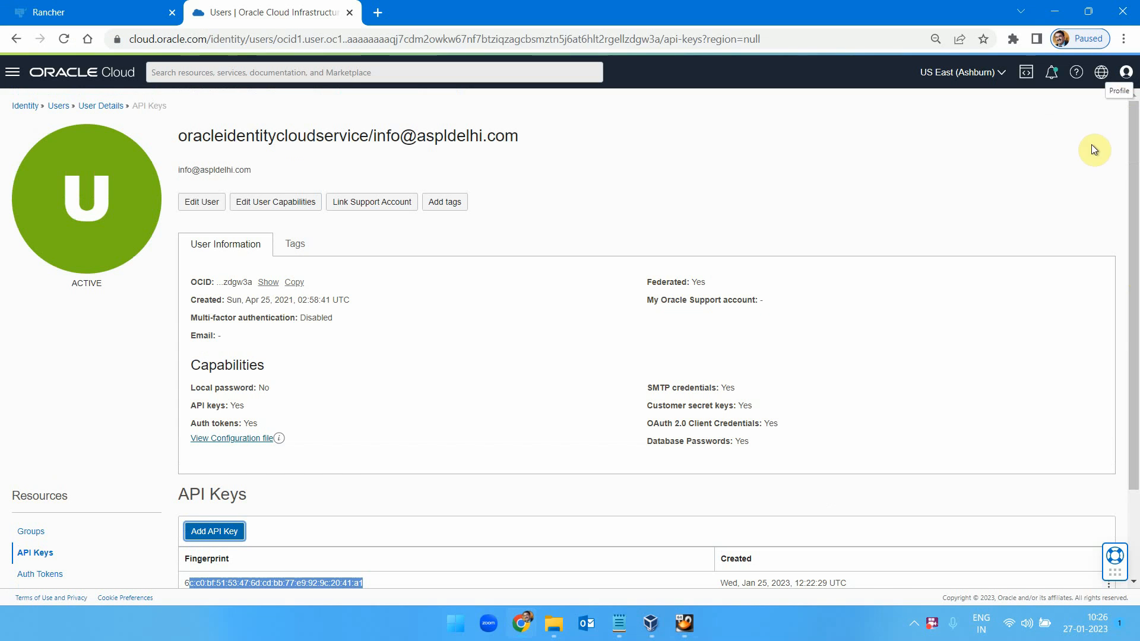
click(971, 194)
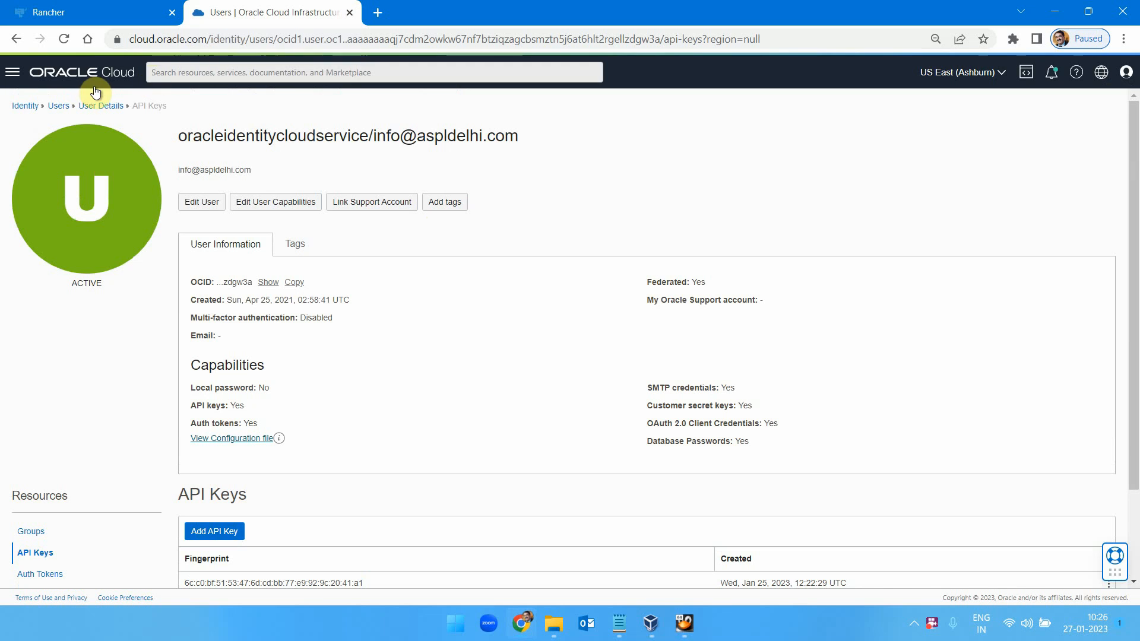
Open Oracle Cloud's Virtual Cloud Networks page under Networking.
click(12, 71)
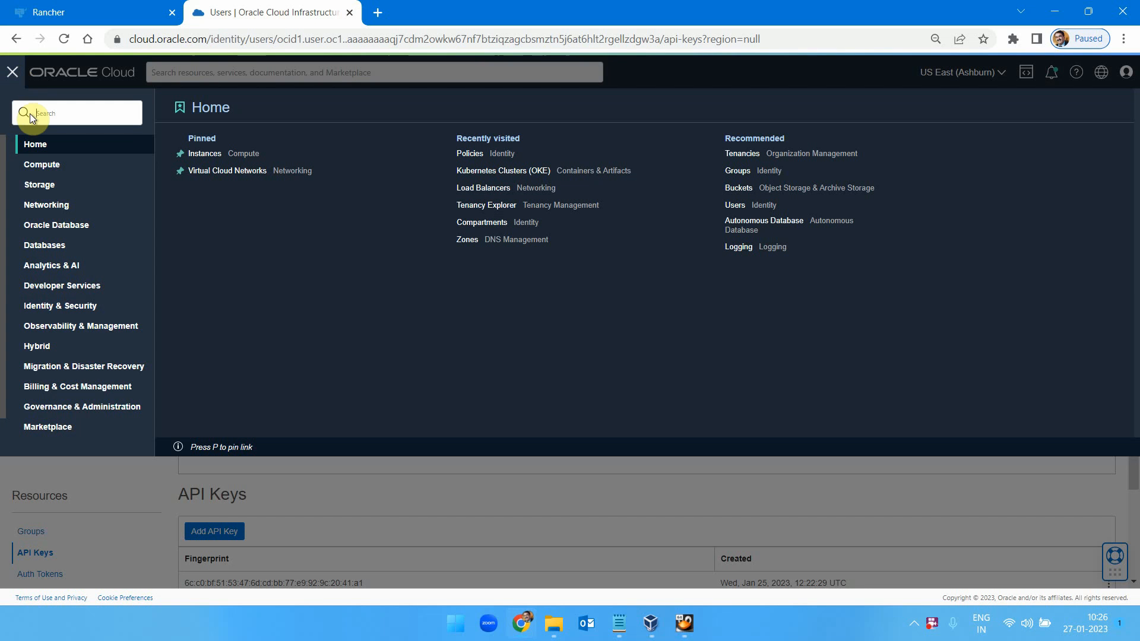
click(42, 206)
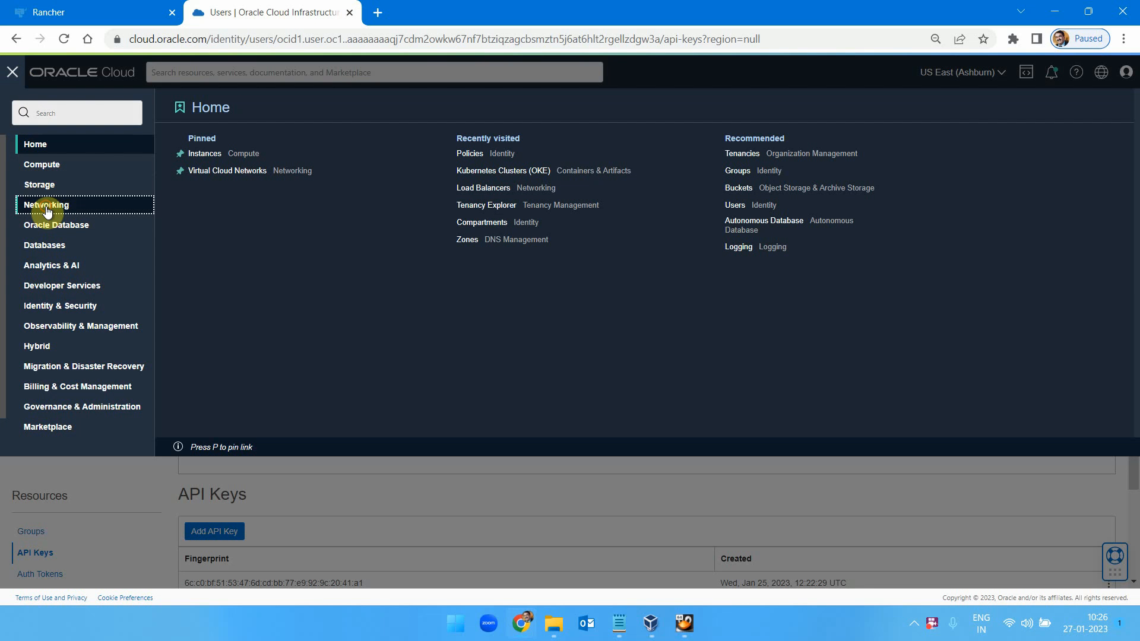
click(218, 169)
Switch to Rancher, view the provider choices for creating a cluster, and open the cluster drivers list.
click(108, 11)
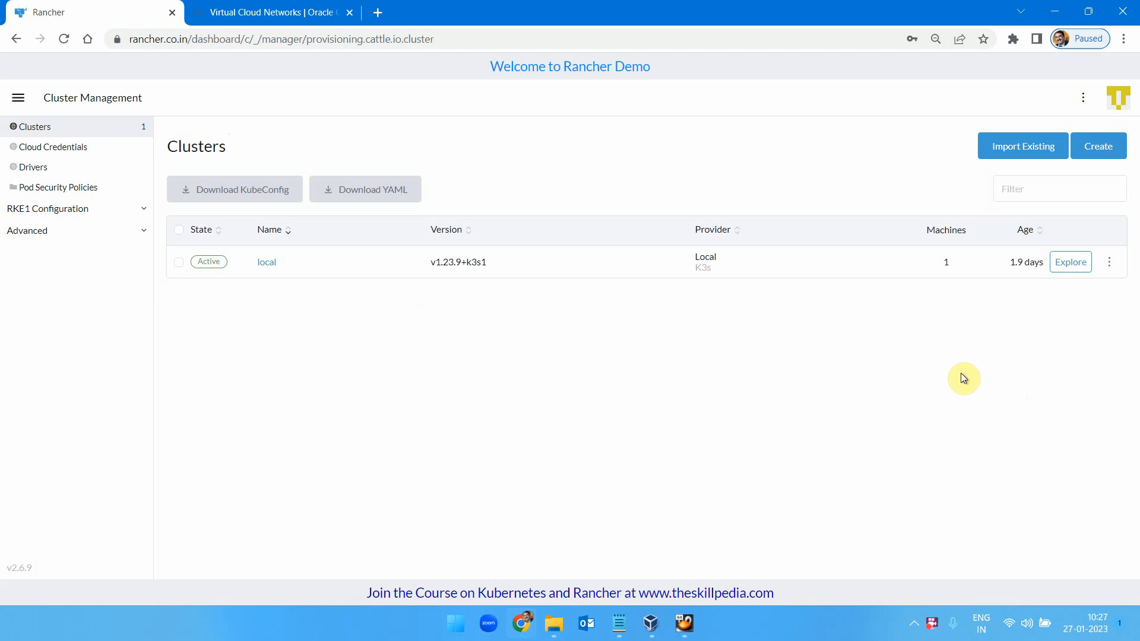
click(1110, 148)
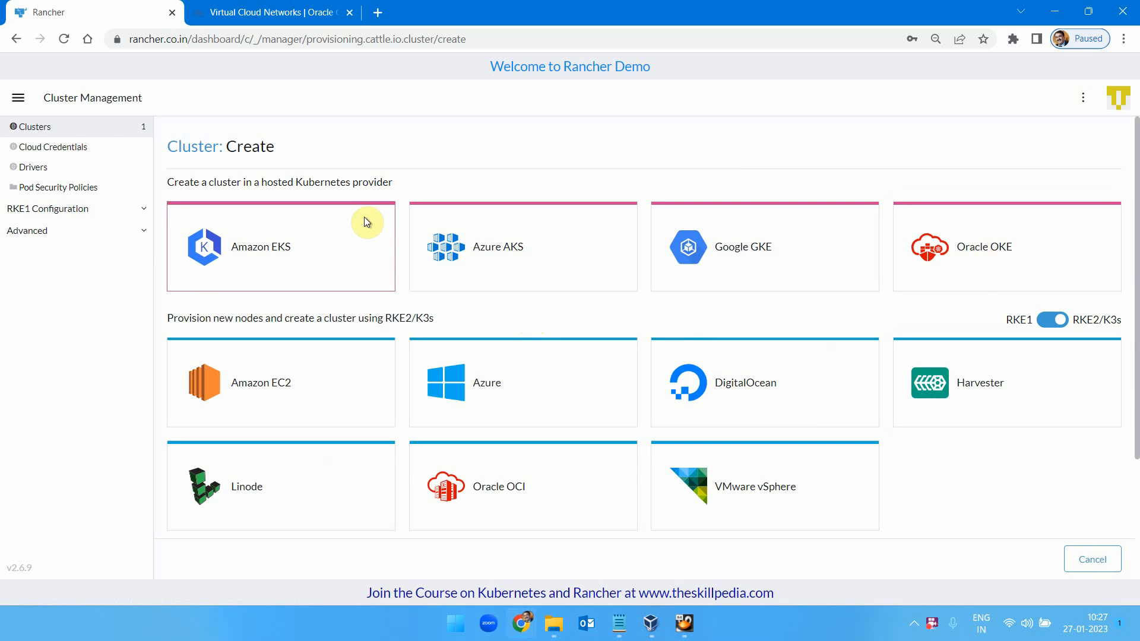
click(44, 165)
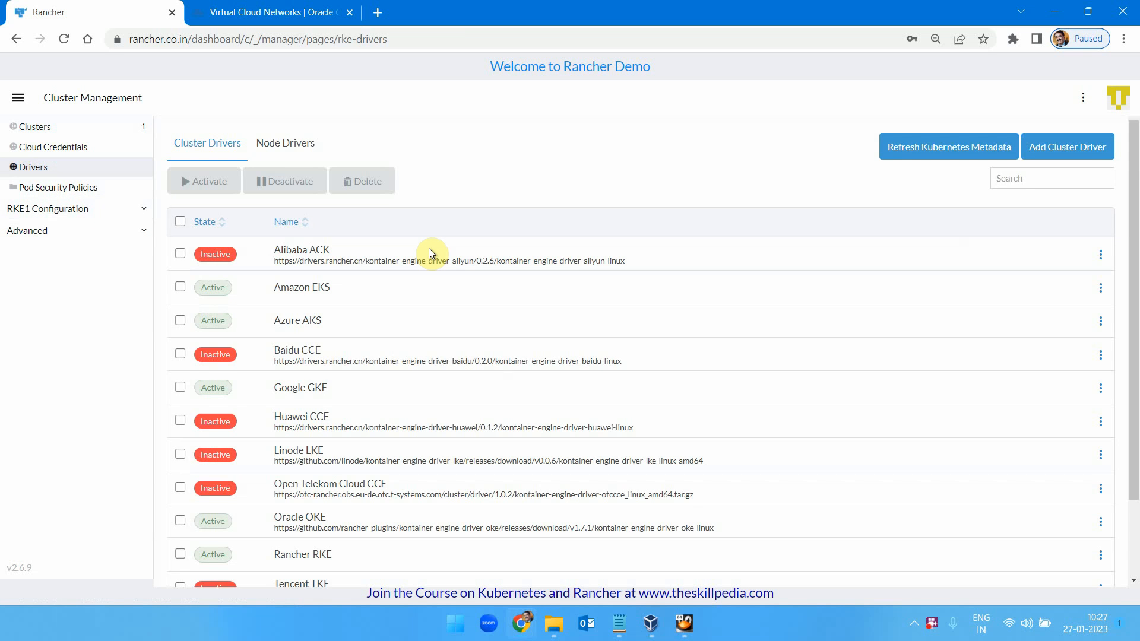
scroll(432, 248, down, 3)
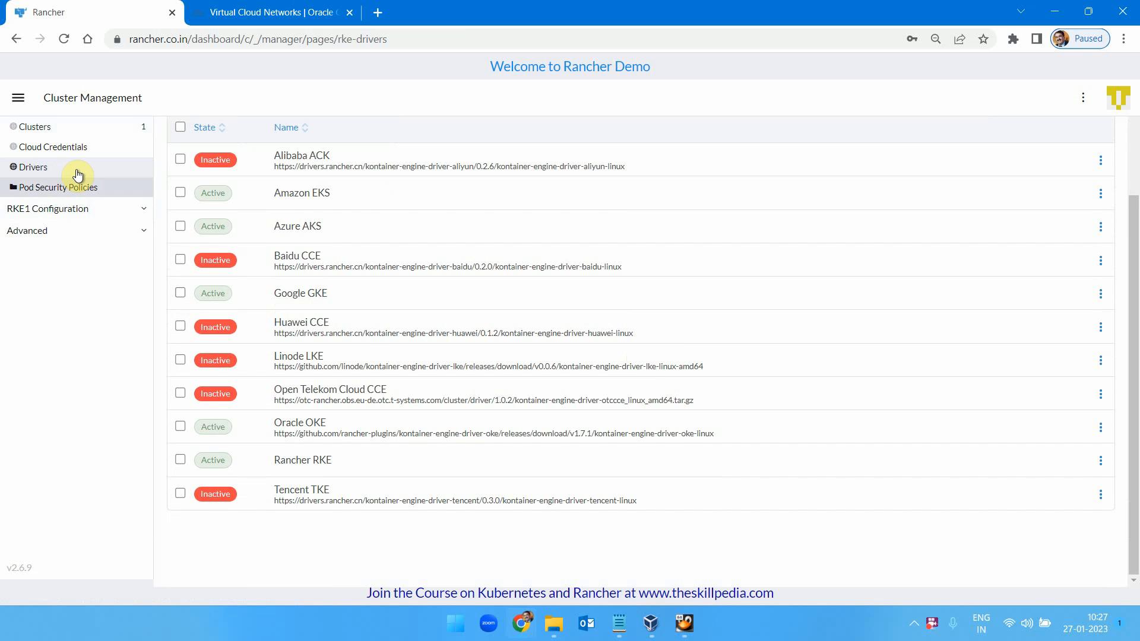
Examine the Oracle OKE cluster driver's name and download URL, and leave the driver unselected.
click(401, 394)
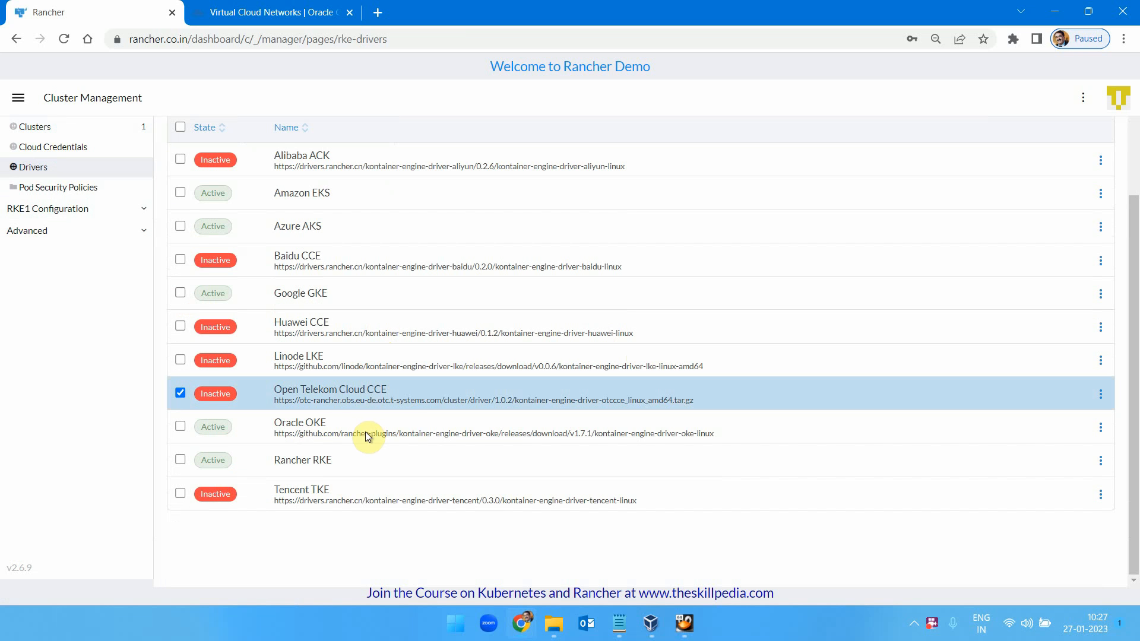
drag(340, 421, 313, 427)
click(300, 427)
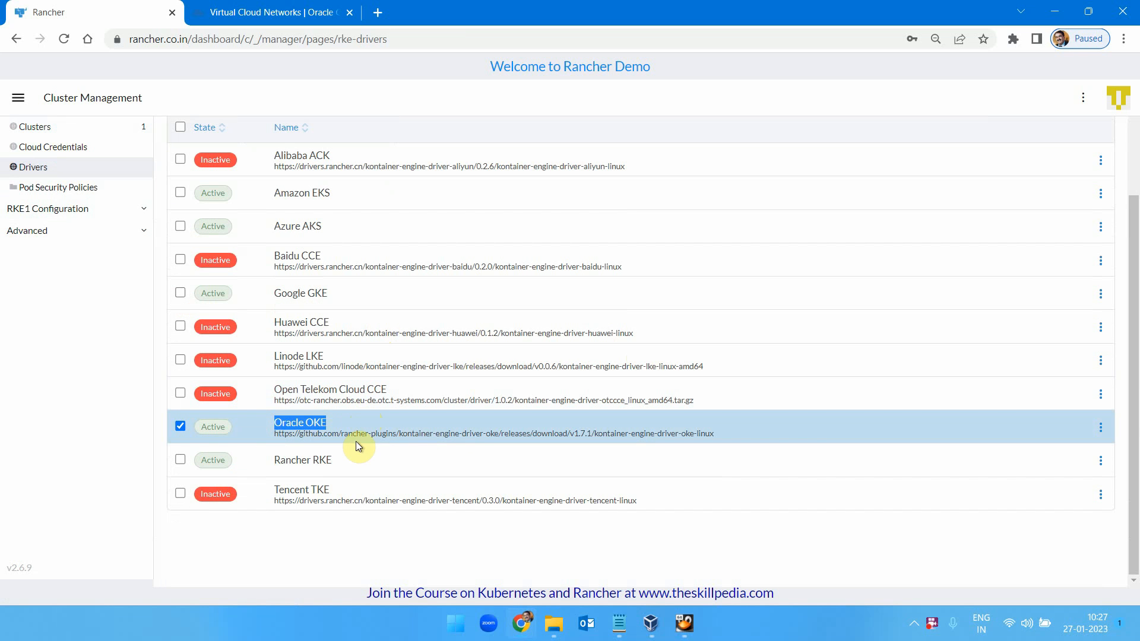
drag(273, 433, 592, 433)
click(604, 429)
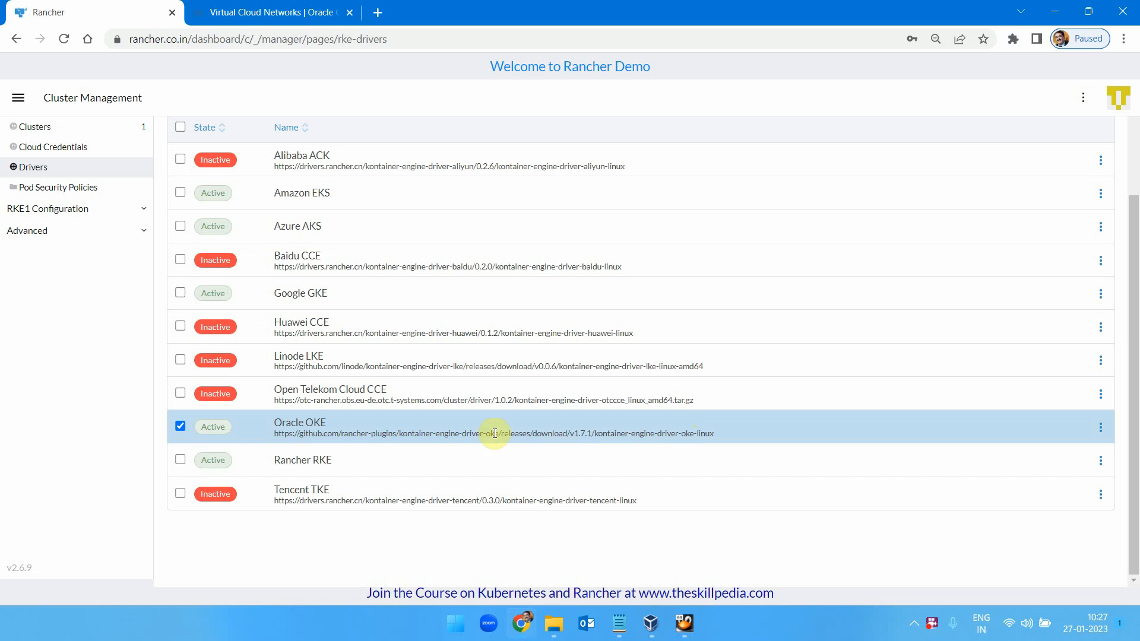
drag(273, 429, 596, 443)
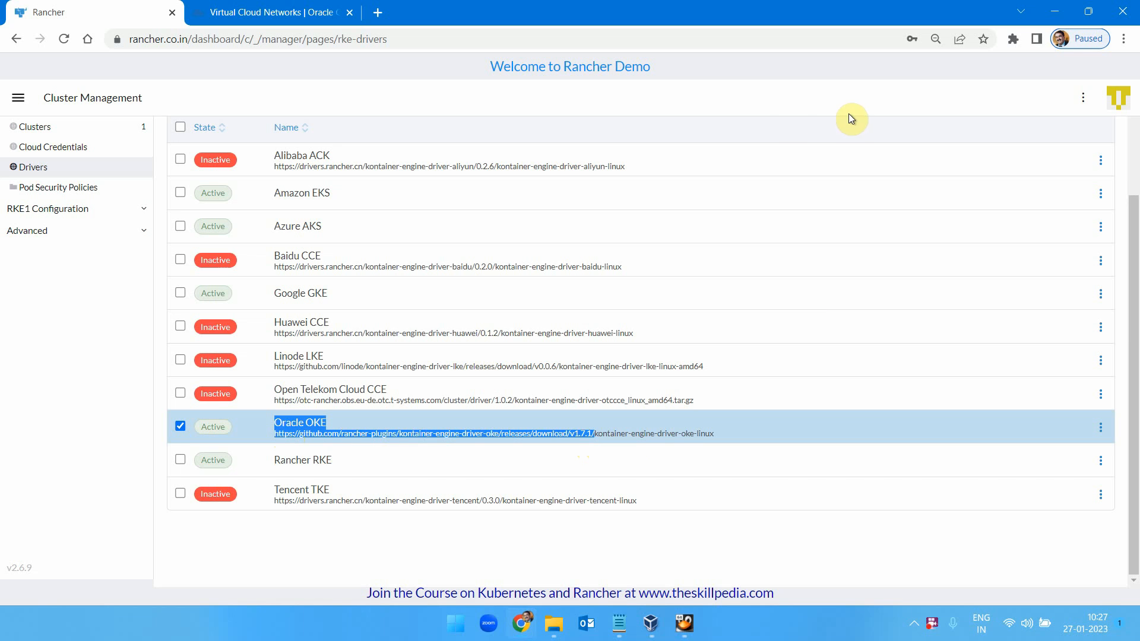
click(73, 421)
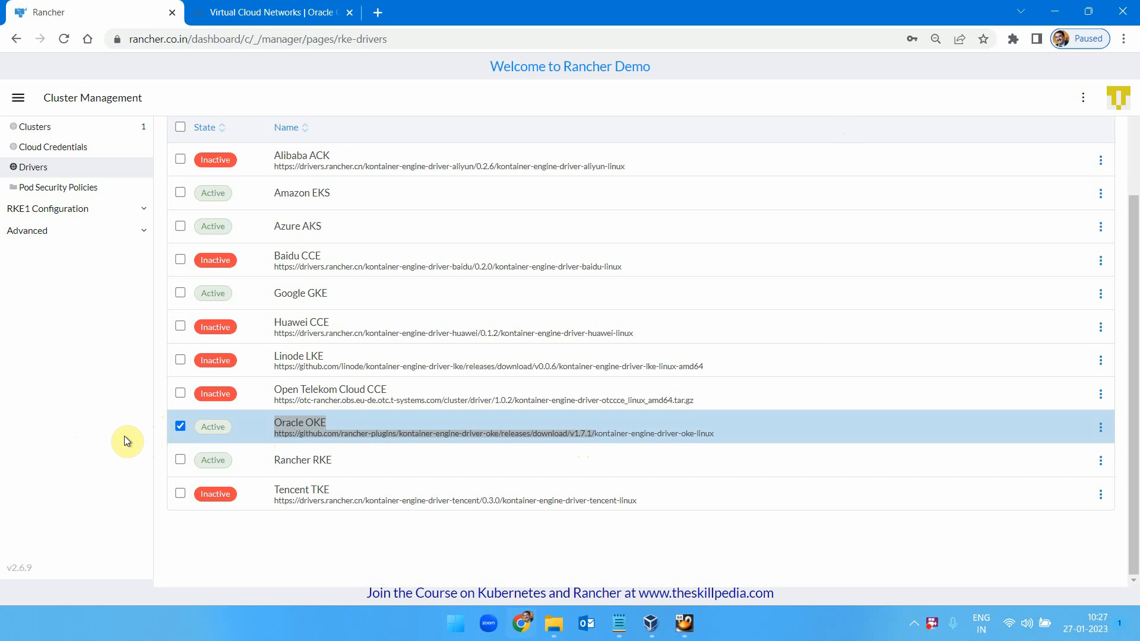
click(180, 428)
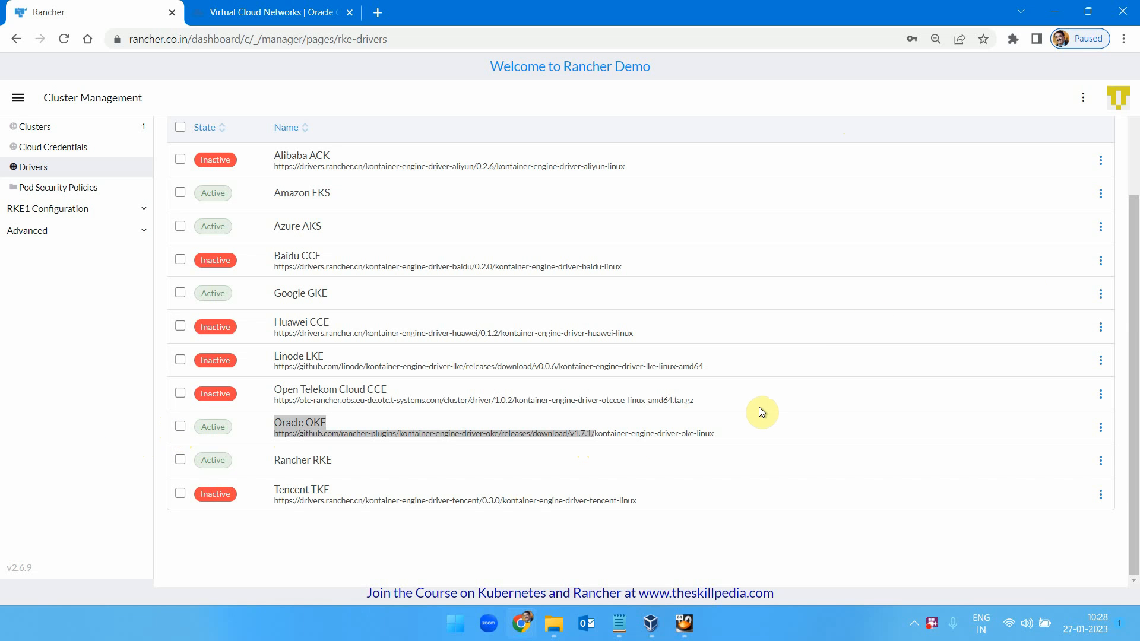
Look through the whole cluster drivers list and check the state of the Oracle OKE driver.
scroll(1137, 341, up, 2)
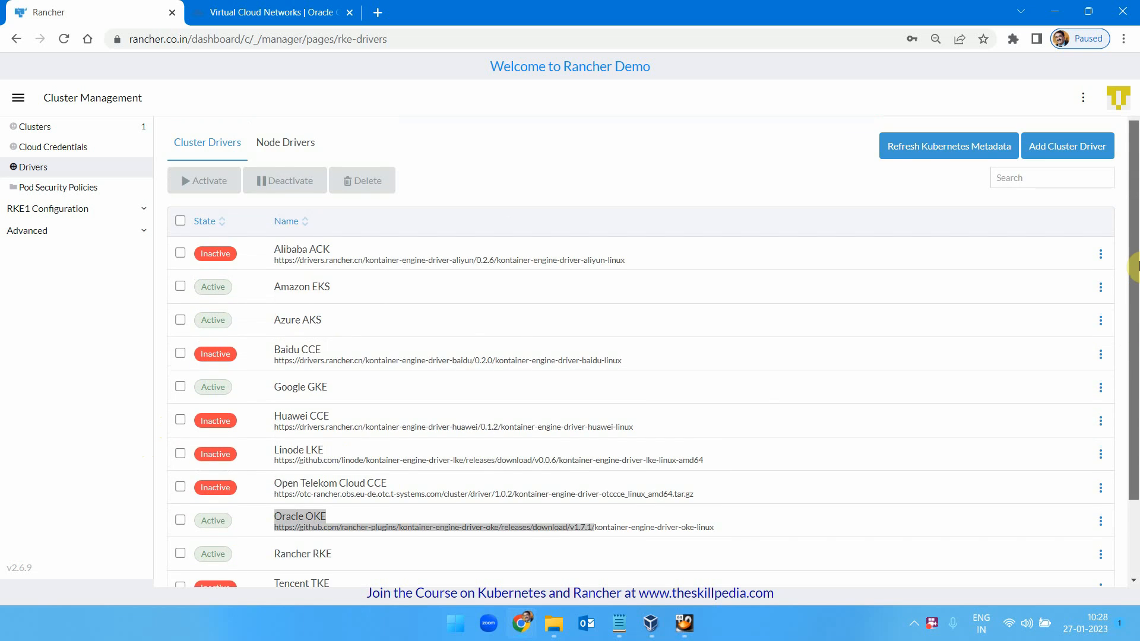
scroll(1137, 341, down, 2)
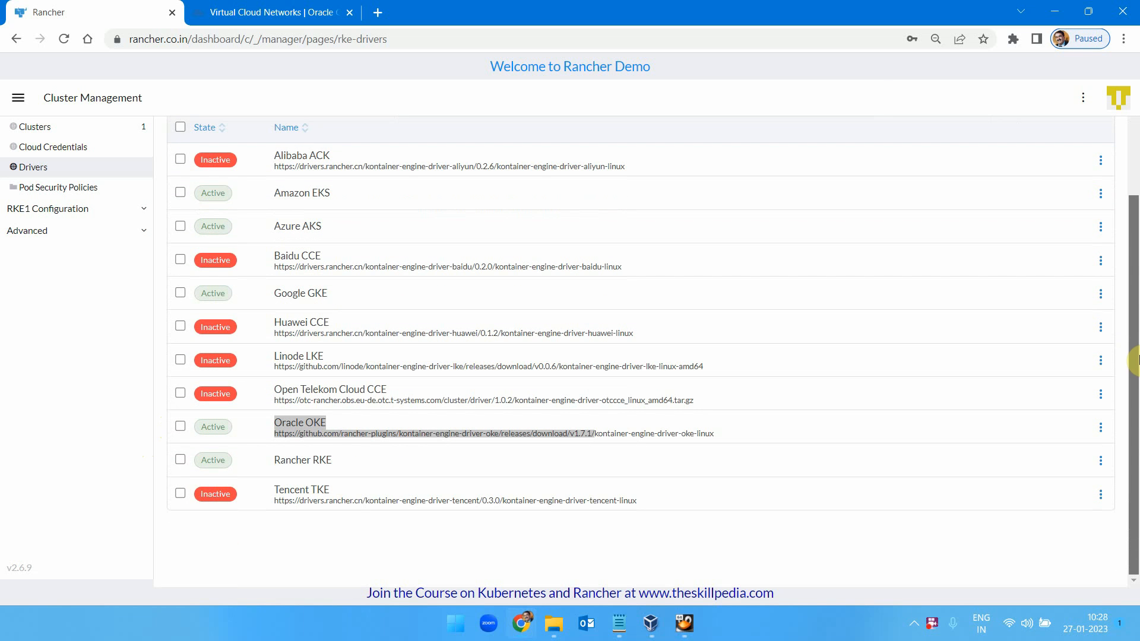
scroll(1136, 359, up, 1)
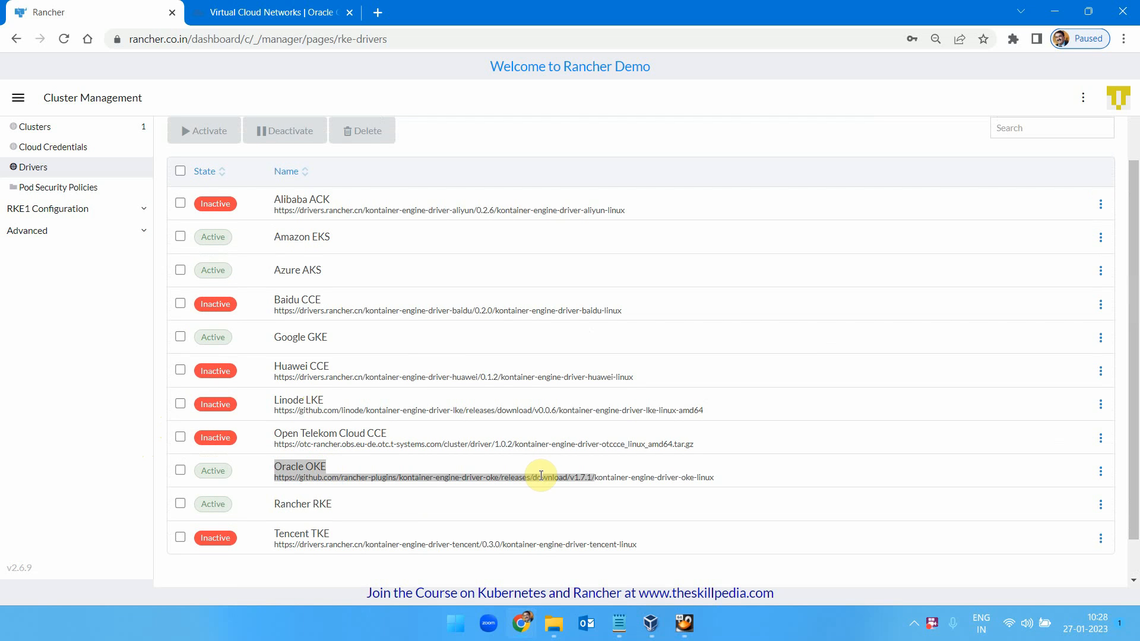
click(436, 474)
click(179, 471)
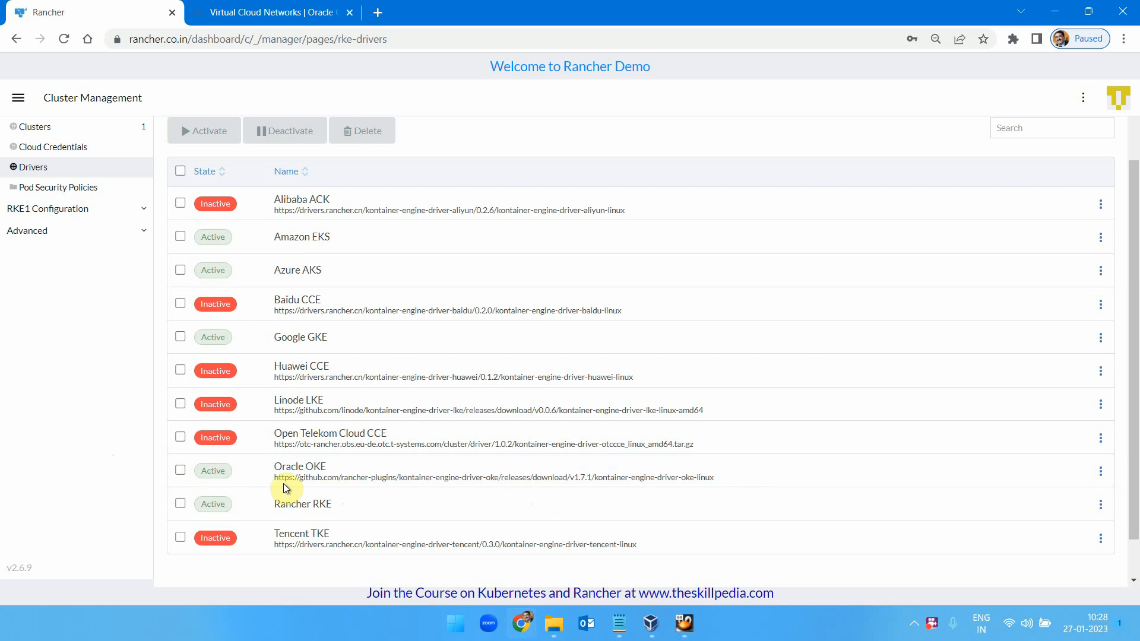
Copy the Oracle OKE driver's download URL up to "releases/download/" and open it in a new browser tab.
drag(276, 479, 570, 487)
key(ctrl+c)
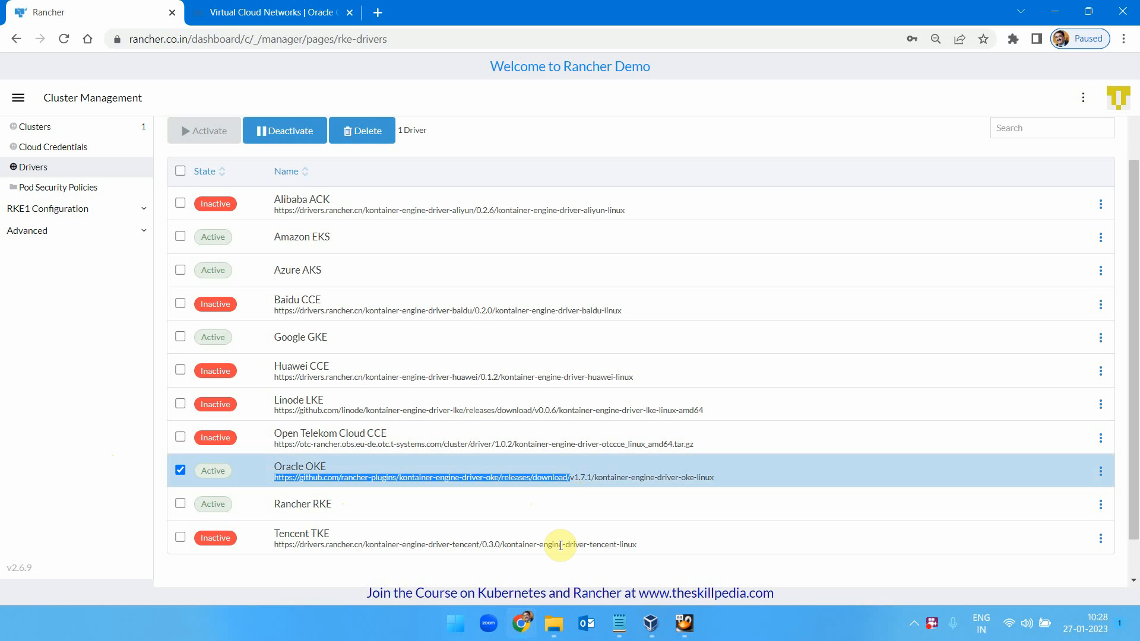
click(332, 12)
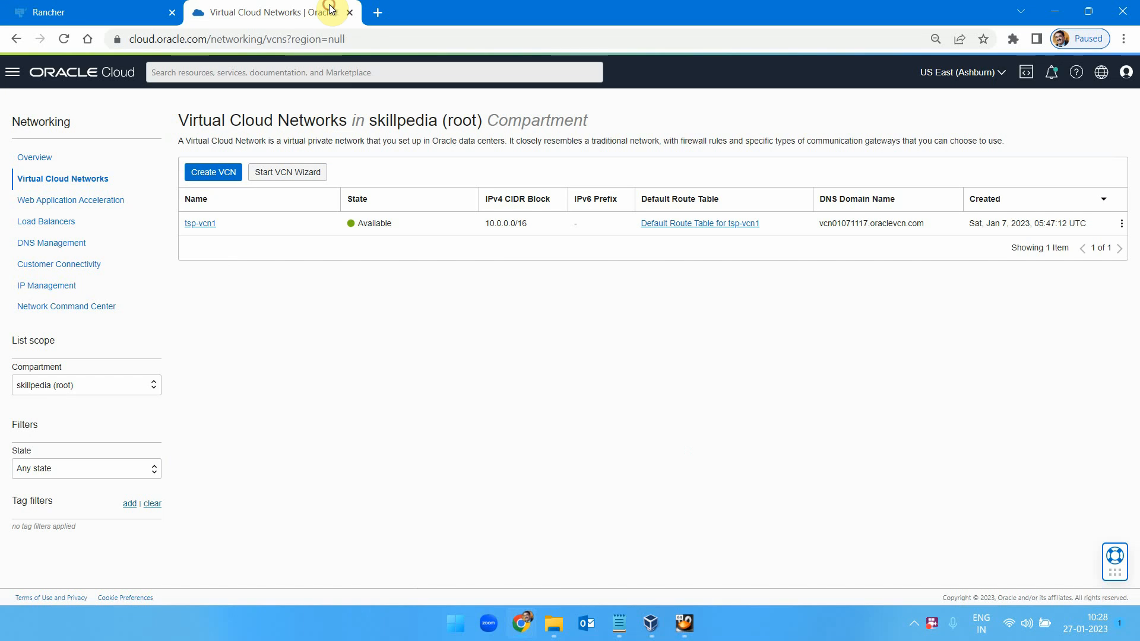
click(378, 13)
key(ctrl+v)
click(787, 74)
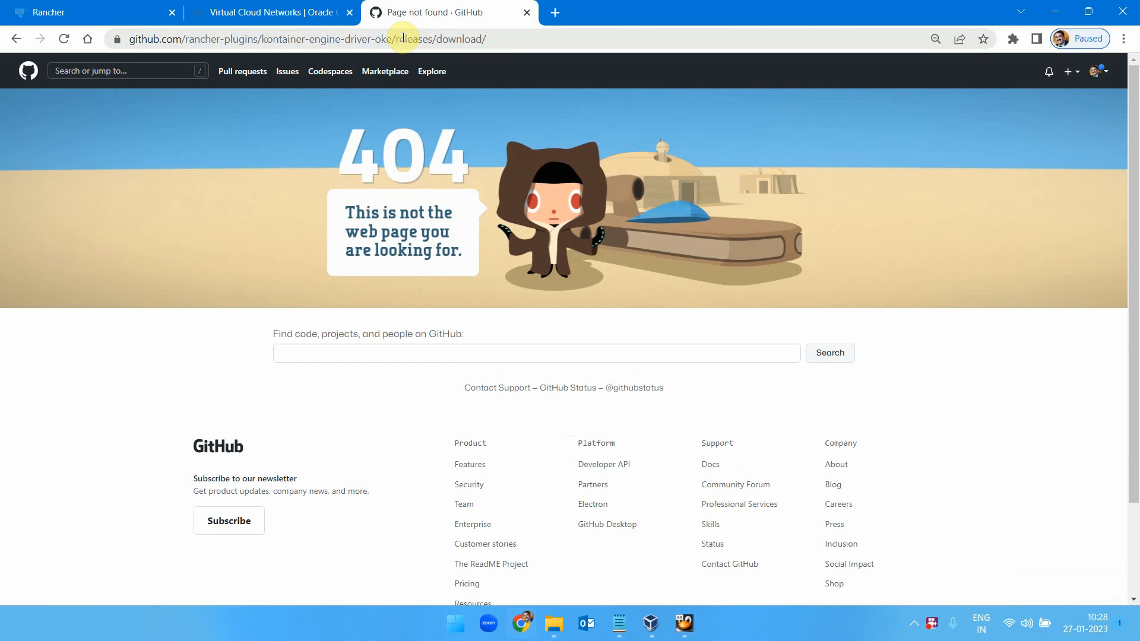
Shorten the GitHub address to the rancher-plugins/kontainer-engine-driver-oke repository and open its v1.8.3 release.
drag(406, 38, 523, 39)
text(r)
key(BackSpace)
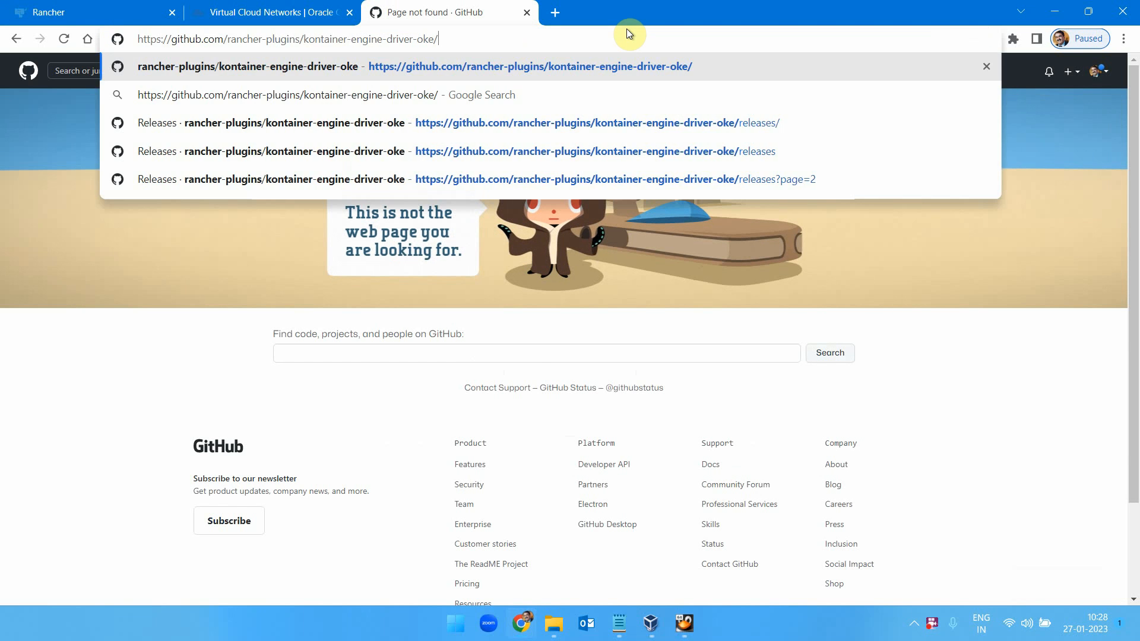
key(Return)
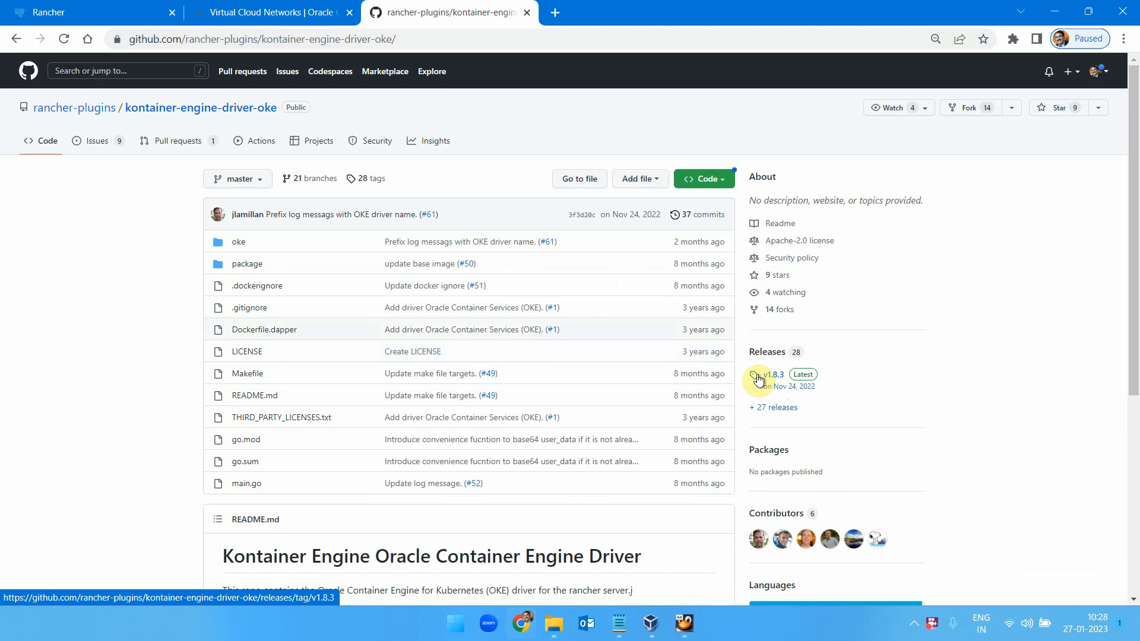
click(778, 376)
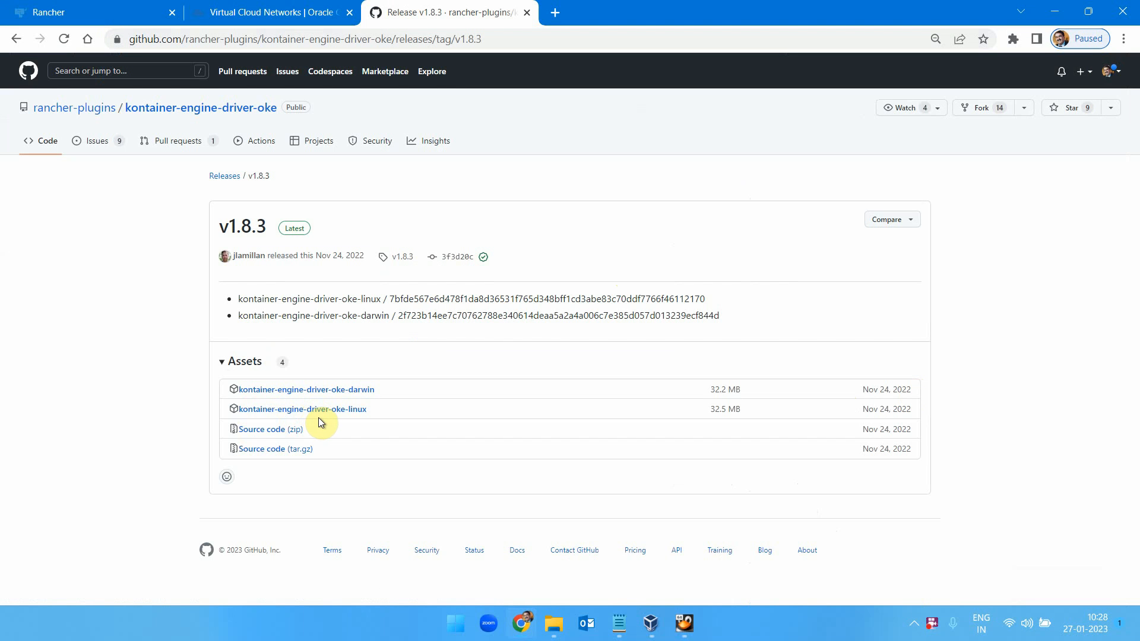
Switch to the rancher notes in Notepad, examine the saved ui-cluster-driver-oke component.js URL and its version, and return to the browser.
click(619, 623)
scroll(492, 224, down, 7)
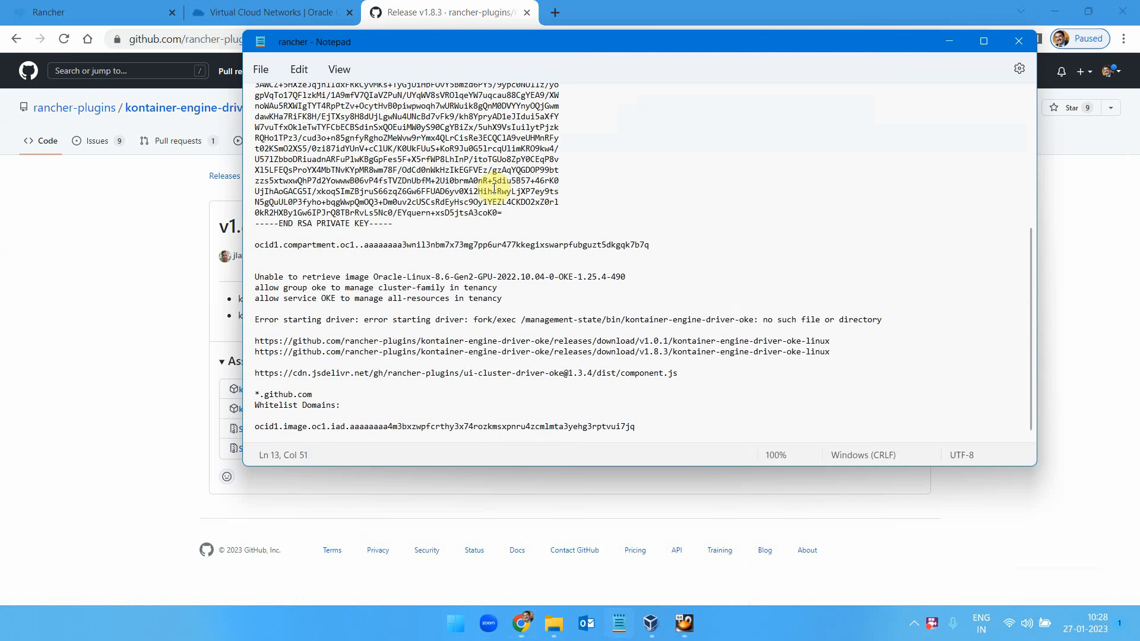
click(296, 378)
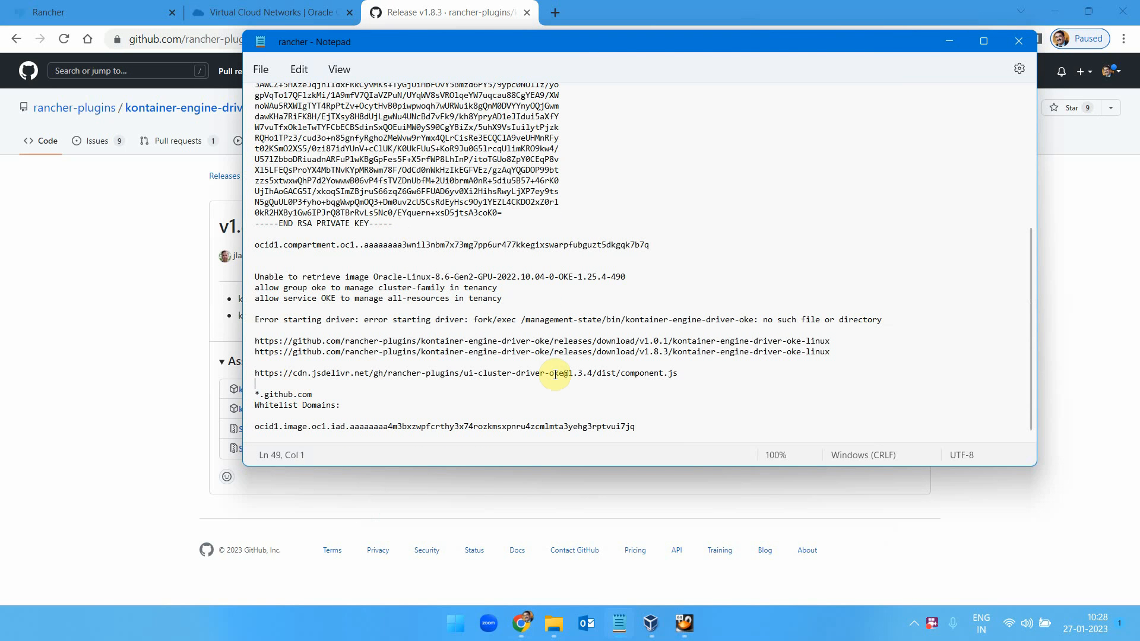
drag(568, 375, 603, 374)
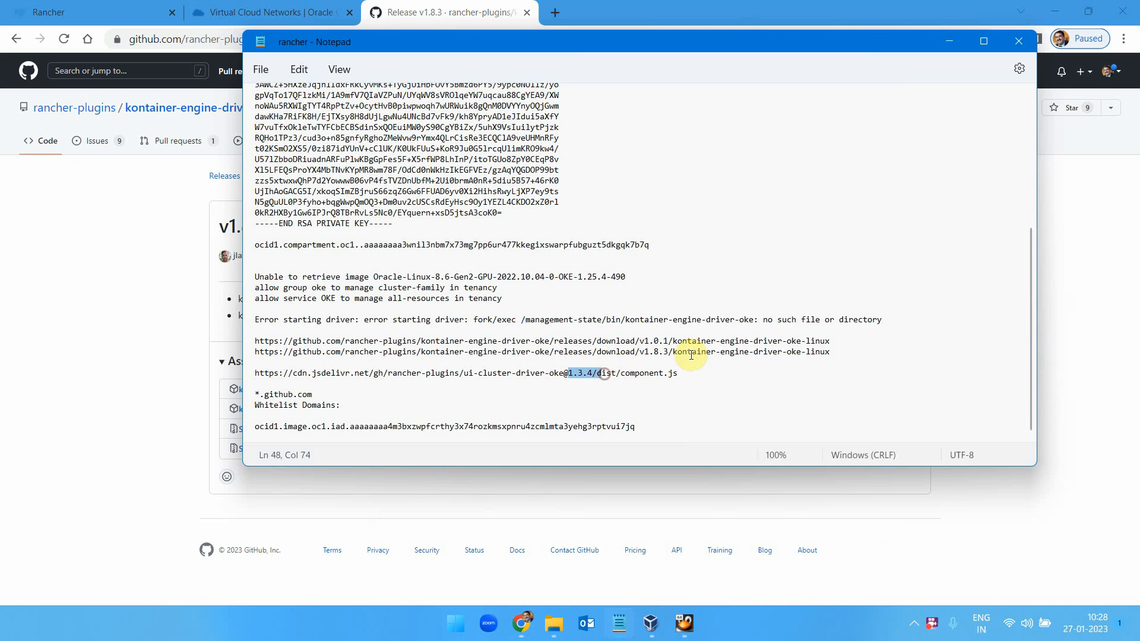
click(685, 374)
drag(685, 374, 232, 366)
click(48, 329)
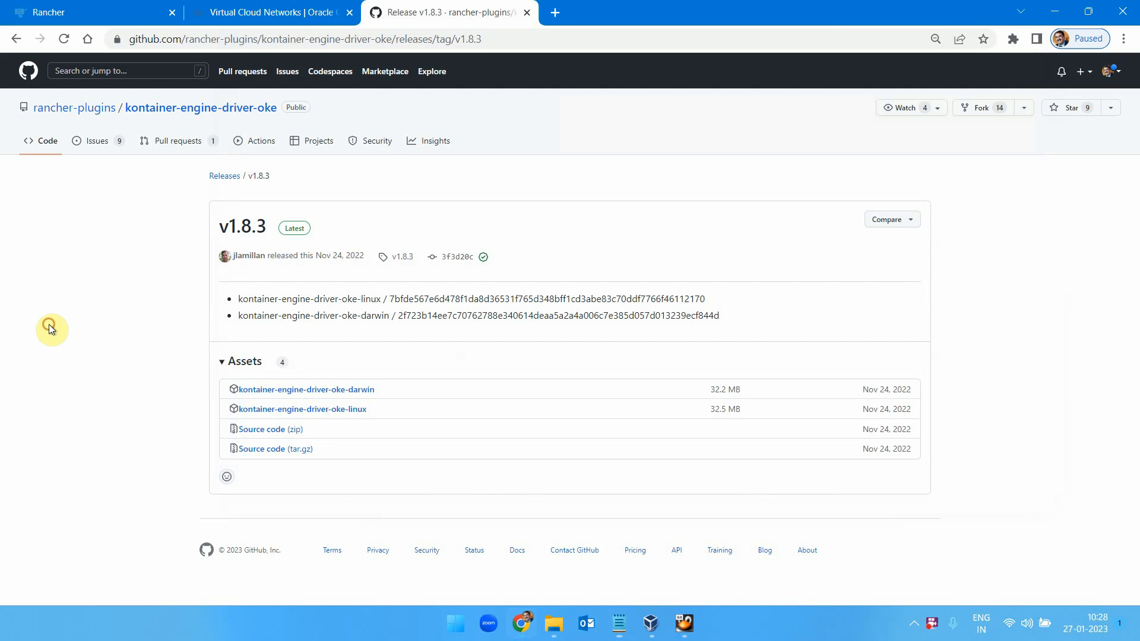
Return to Rancher, check the version in the Oracle OKE driver's download URL, and leave the driver unselected.
click(245, 7)
click(64, 11)
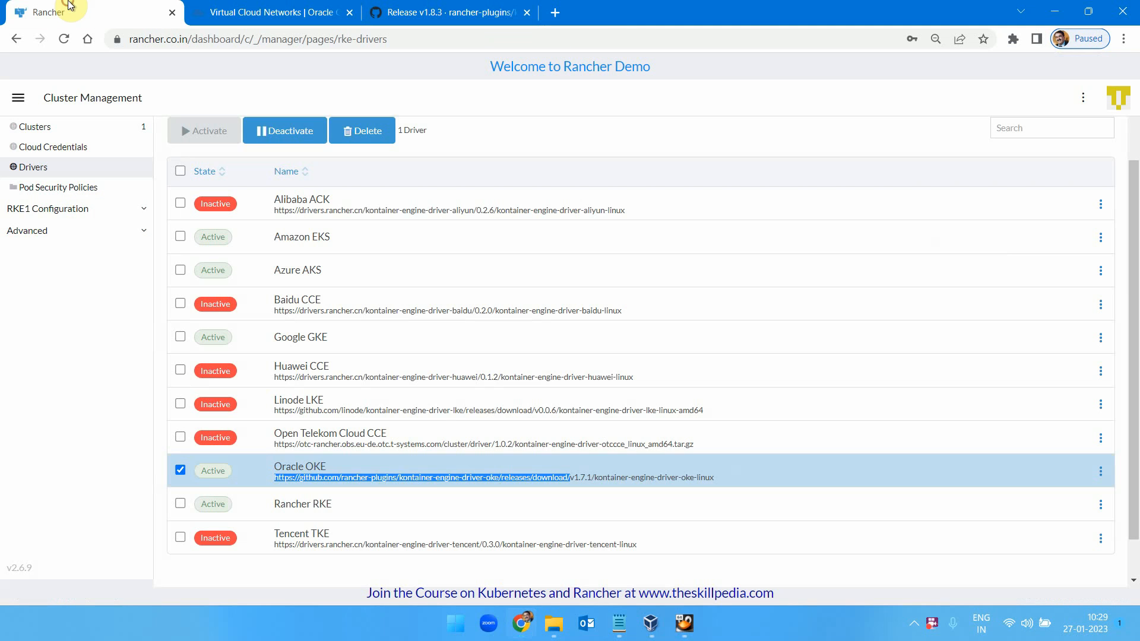
click(181, 471)
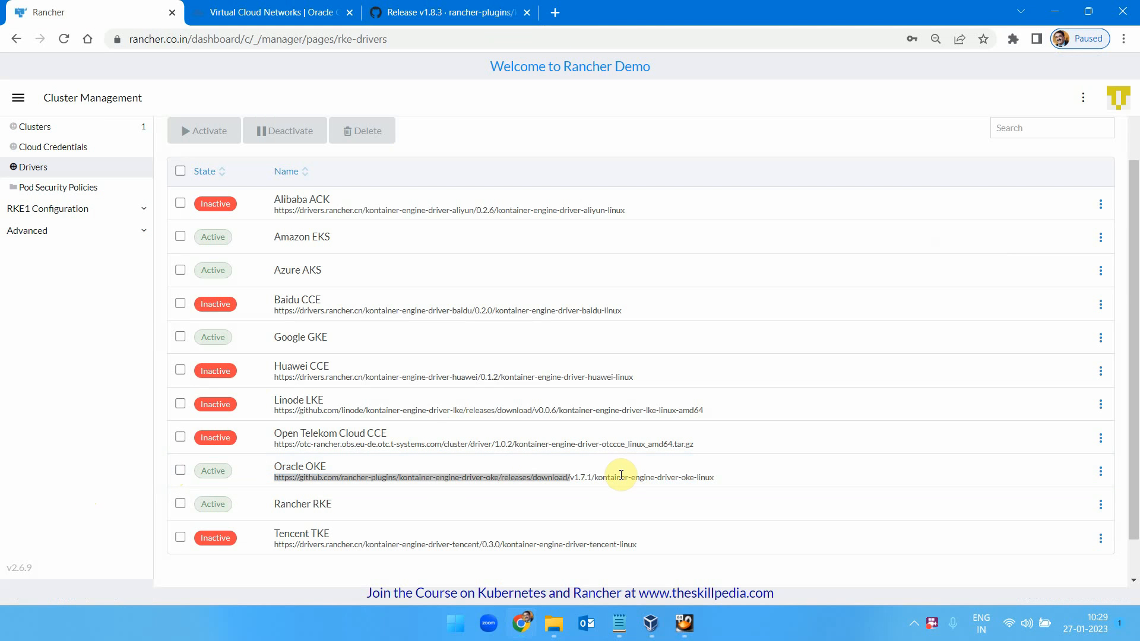
click(659, 478)
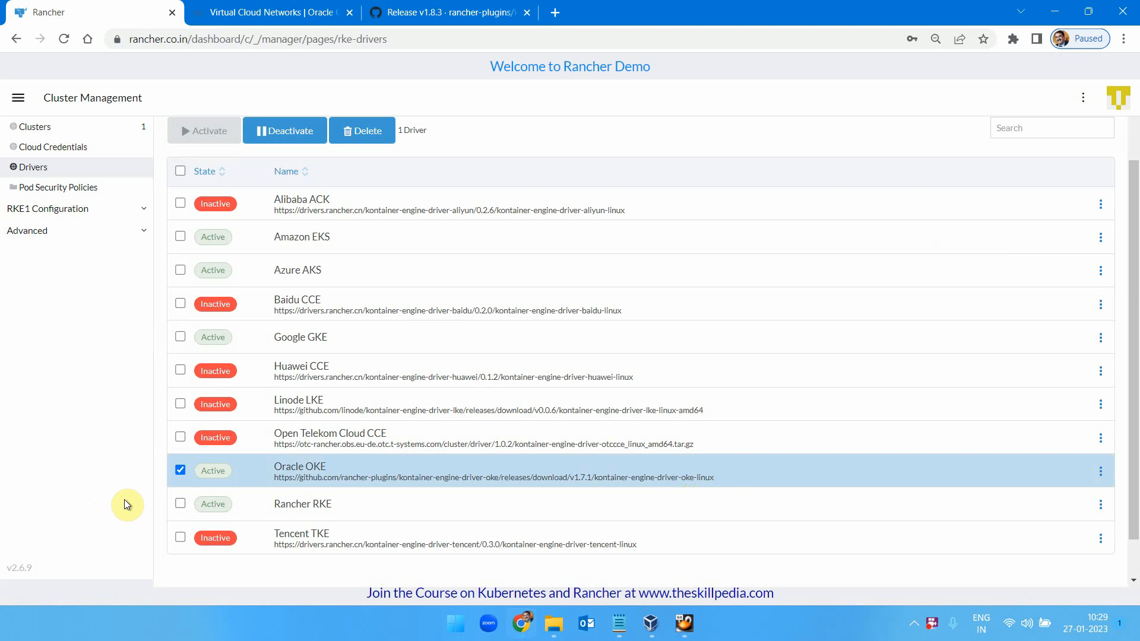
click(180, 471)
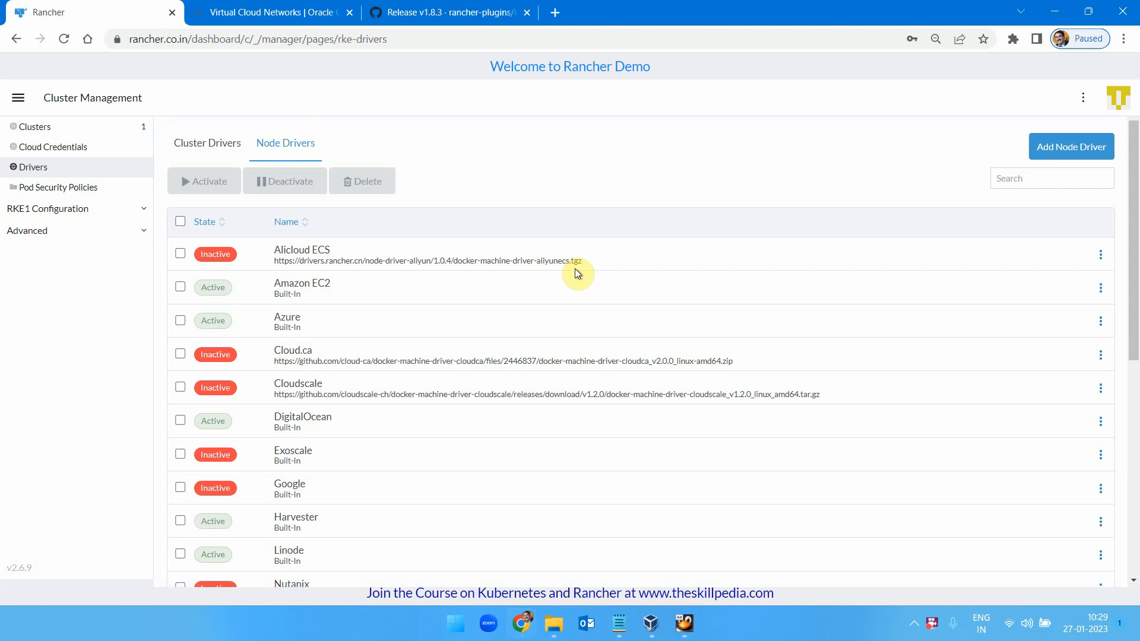
Look through the node drivers list for the Oracle Cloud Infrastructure driver and its state.
scroll(599, 301, down, 2)
scroll(491, 334, down, 3)
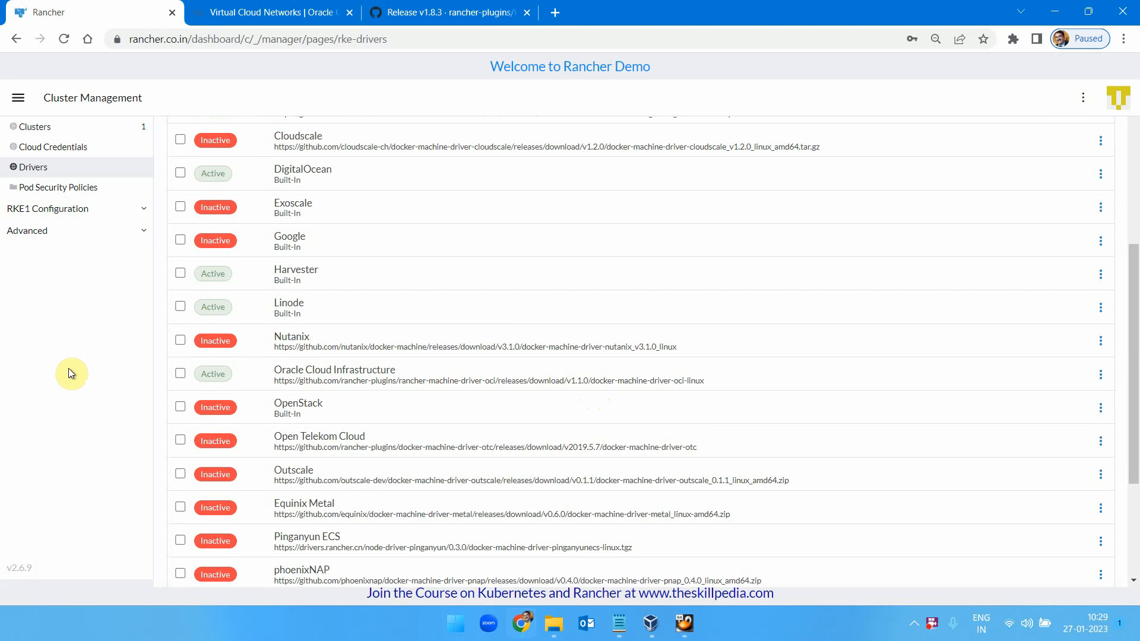
scroll(522, 320, up, 5)
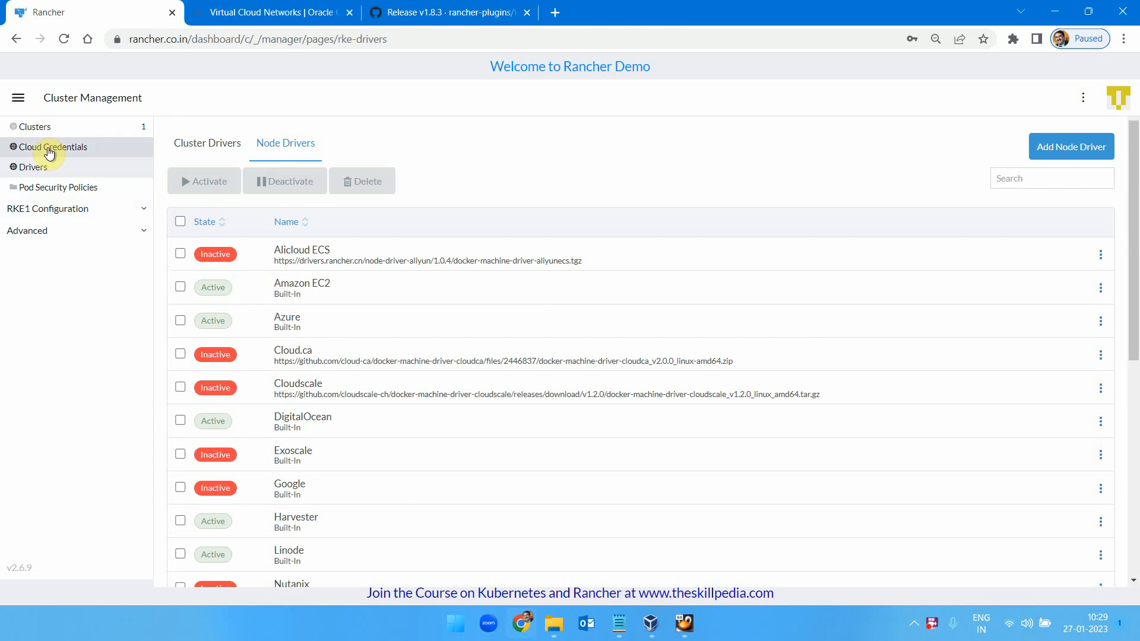
Start creating a cluster from Cluster Management and choose Oracle OKE as the hosted Kubernetes provider.
click(18, 97)
click(54, 257)
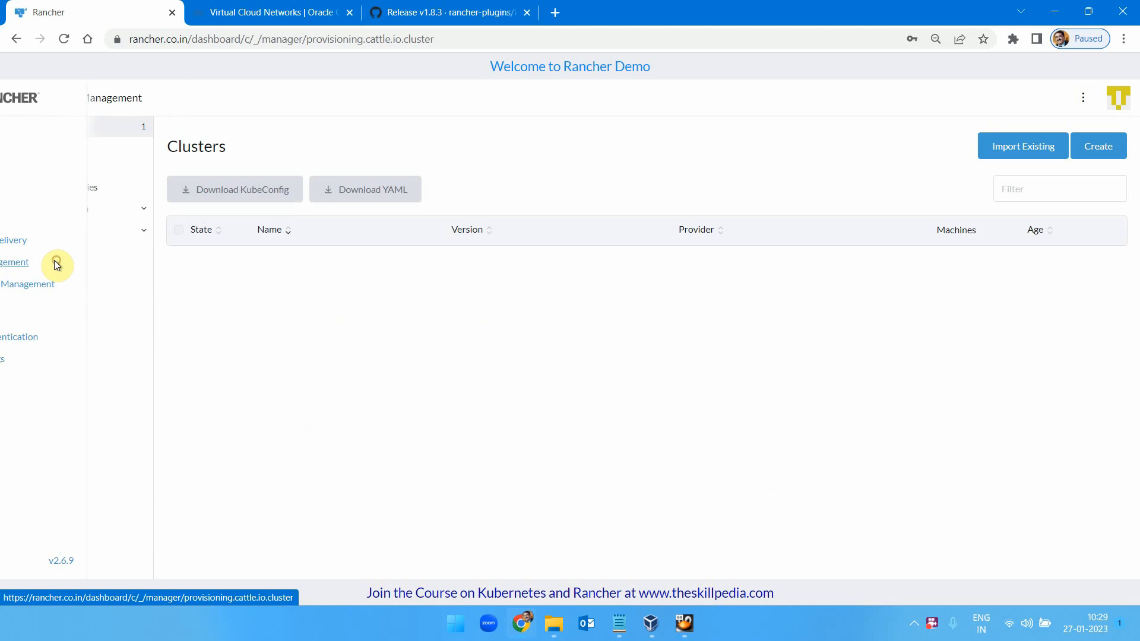
click(1099, 143)
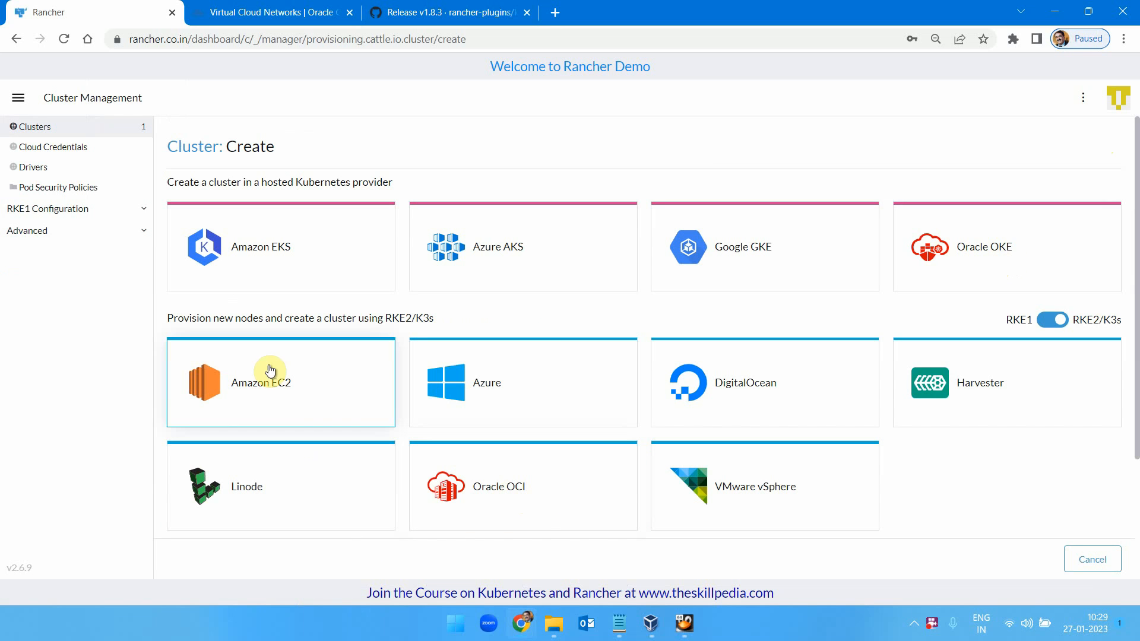
drag(168, 318, 422, 319)
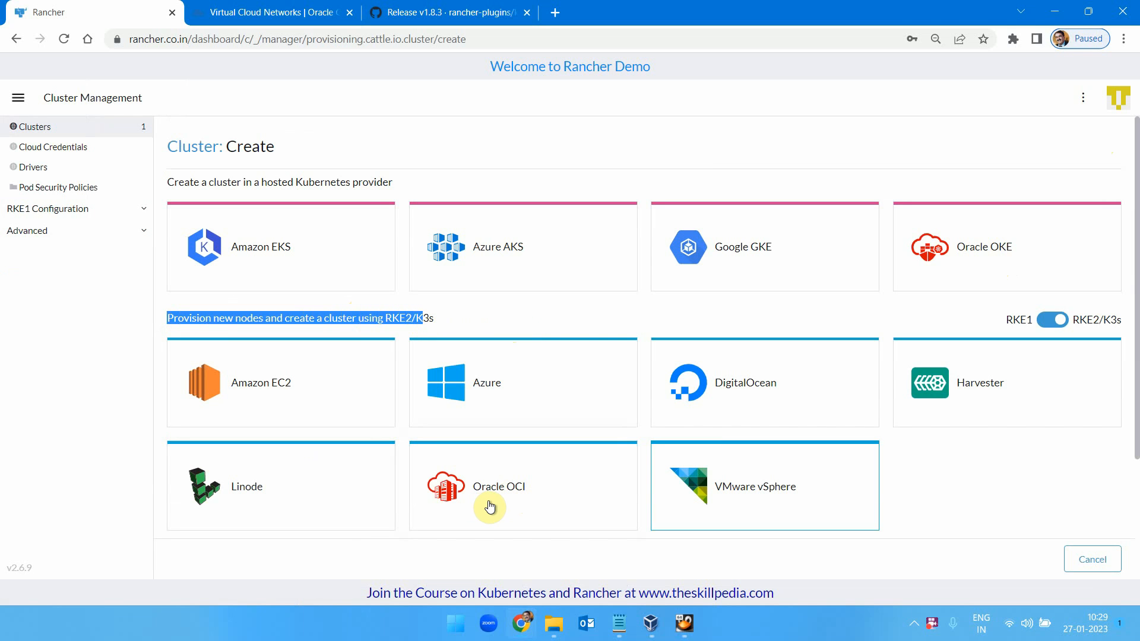
click(1021, 243)
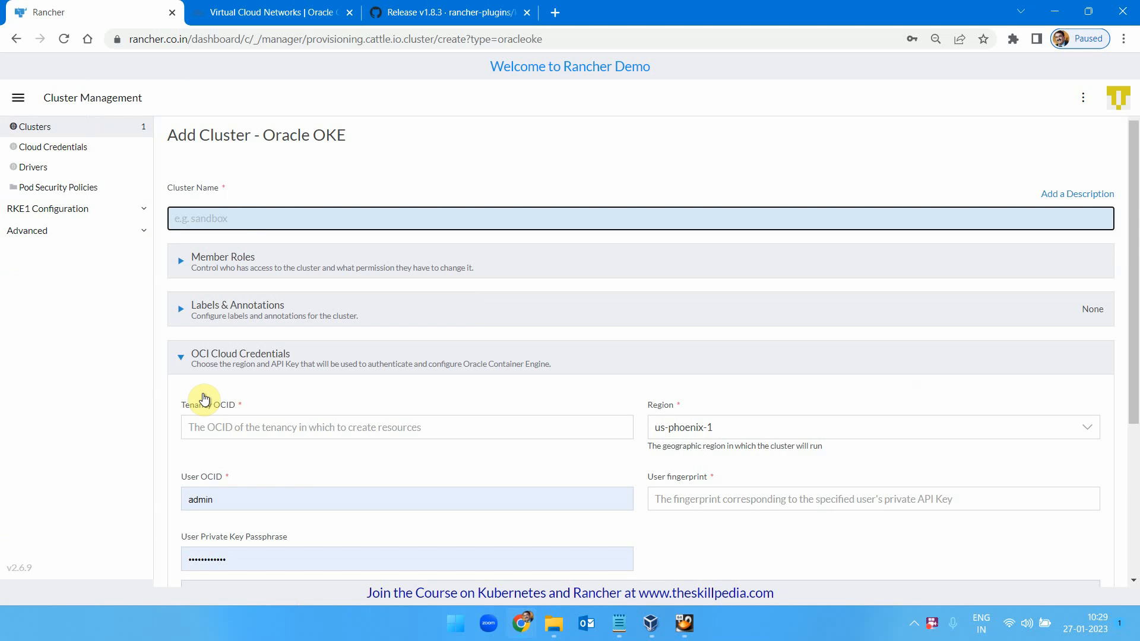
Name the new Oracle OKE cluster "oracleoke".
click(285, 205)
click(254, 217)
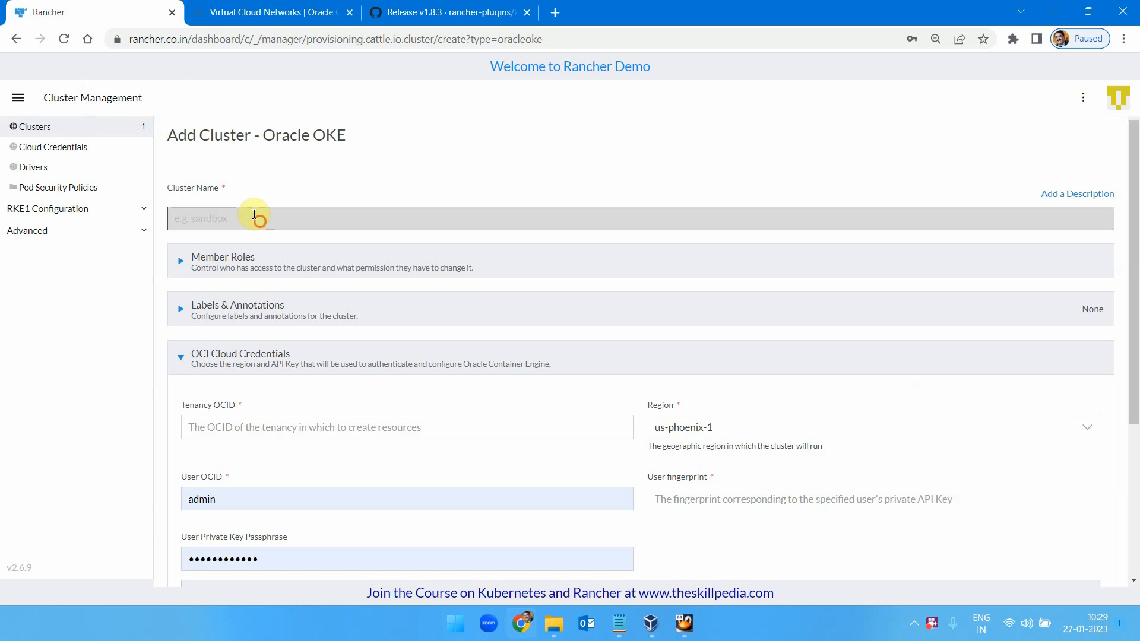
text(oracleoke)
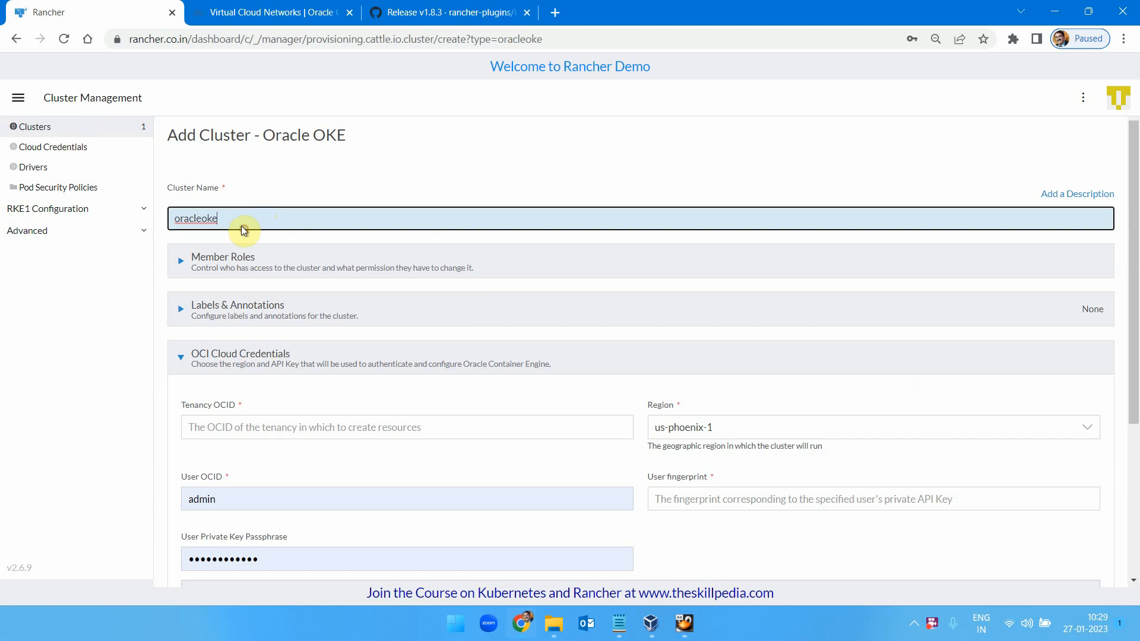
View the new cluster's Member Roles and Labels & Annotations sections, leaving both unchanged and collapsed.
click(237, 258)
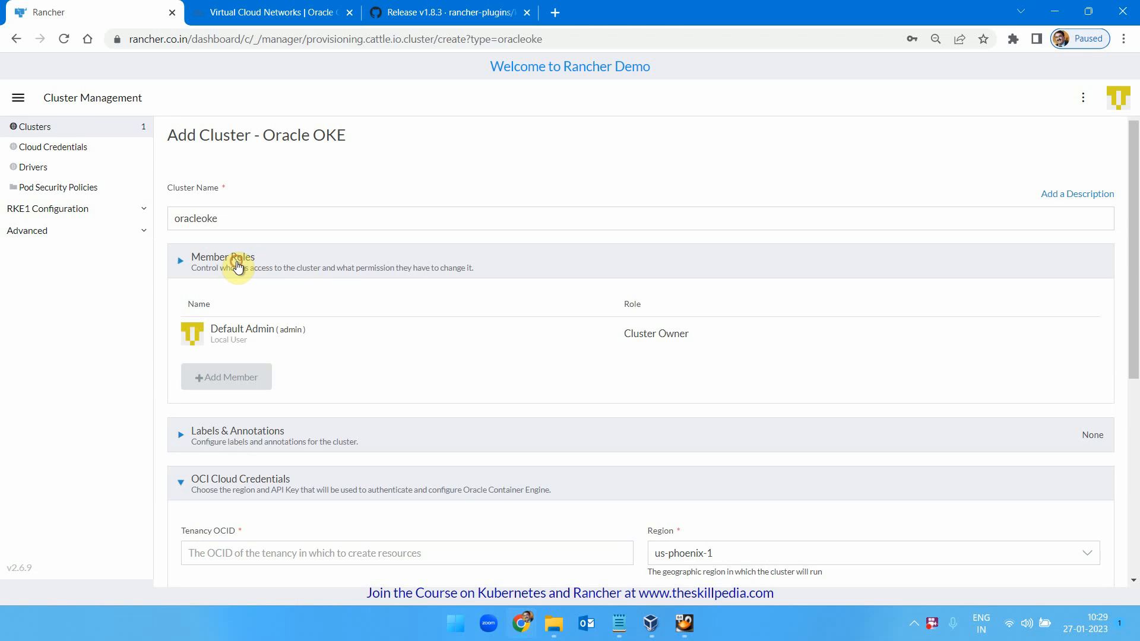
click(184, 259)
scroll(297, 285, down, 1)
click(183, 265)
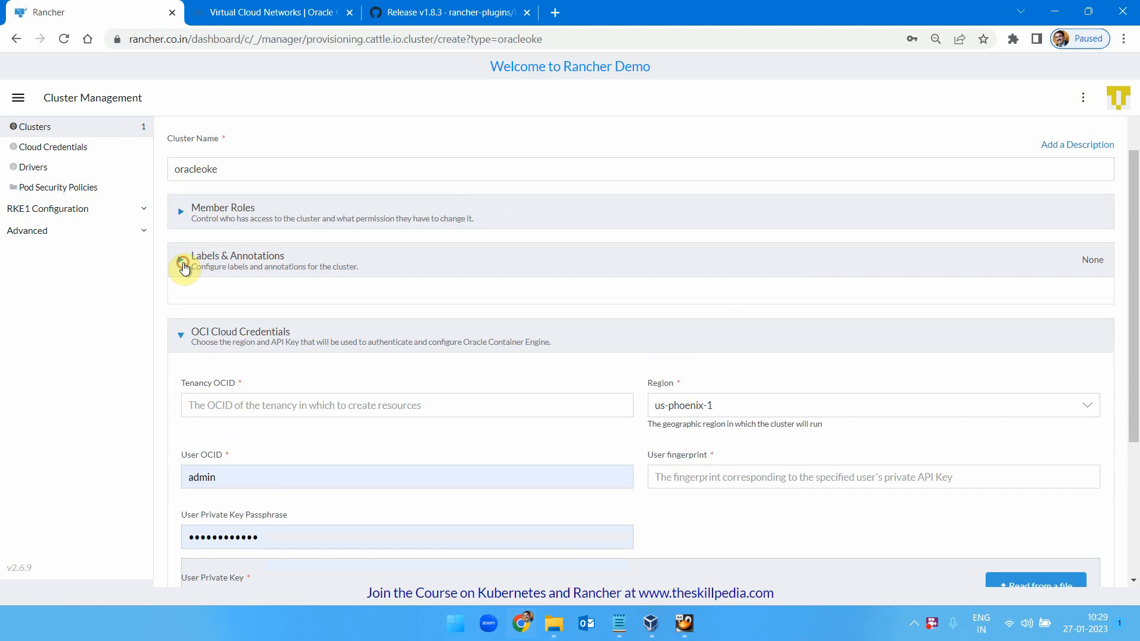
click(183, 265)
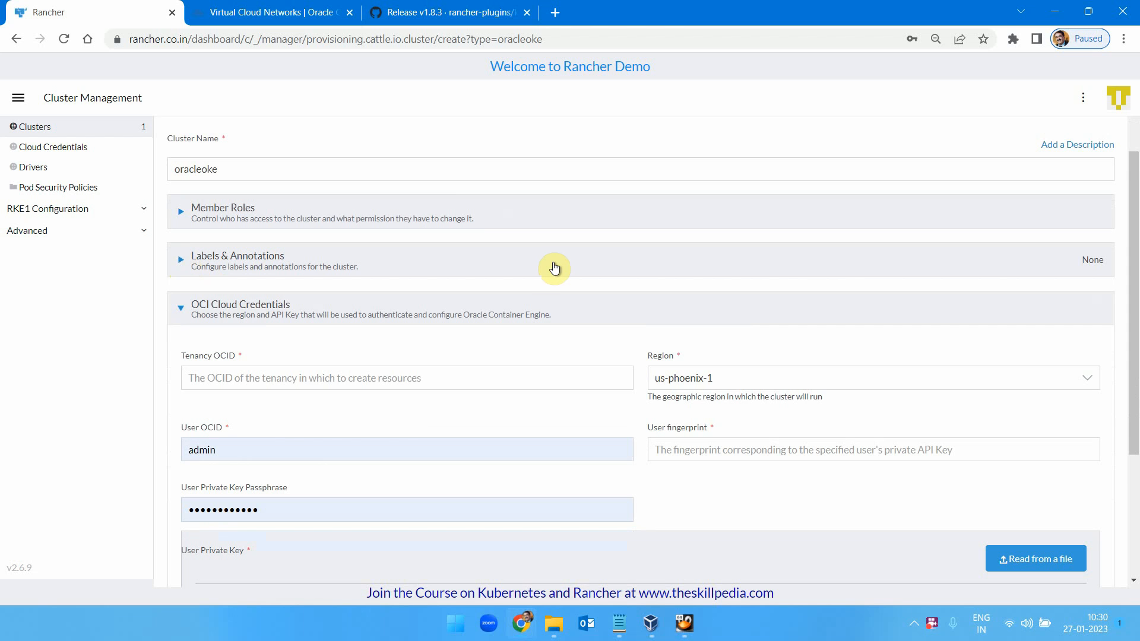
Set the region in the OCI cloud credentials to us-ashburn-1.
scroll(549, 282, down, 2)
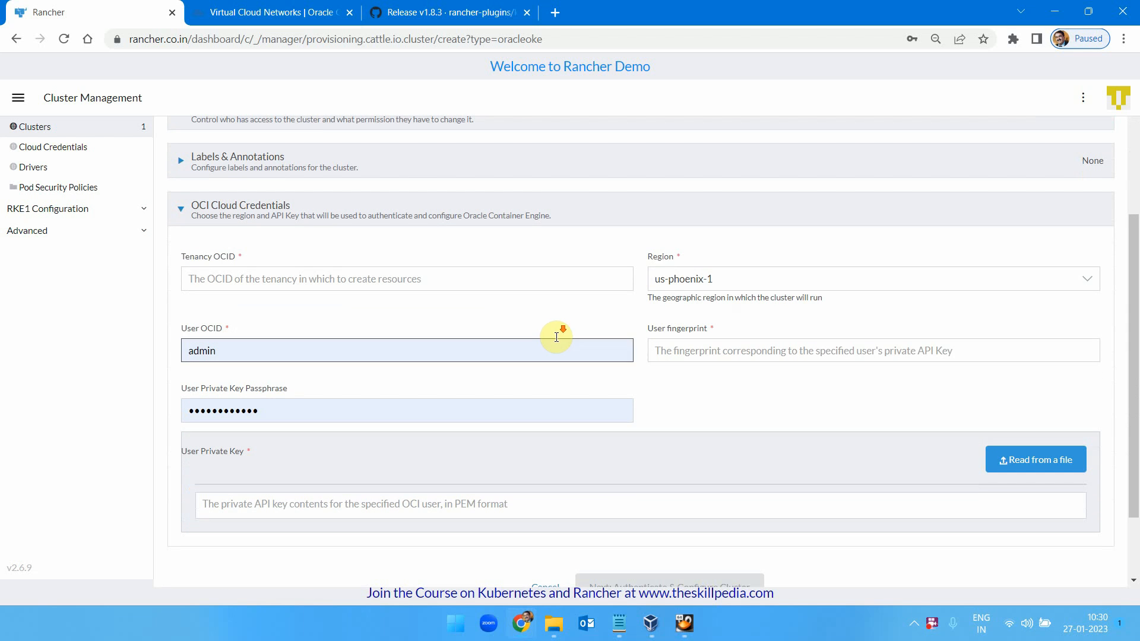
click(721, 285)
scroll(761, 501, down, 3)
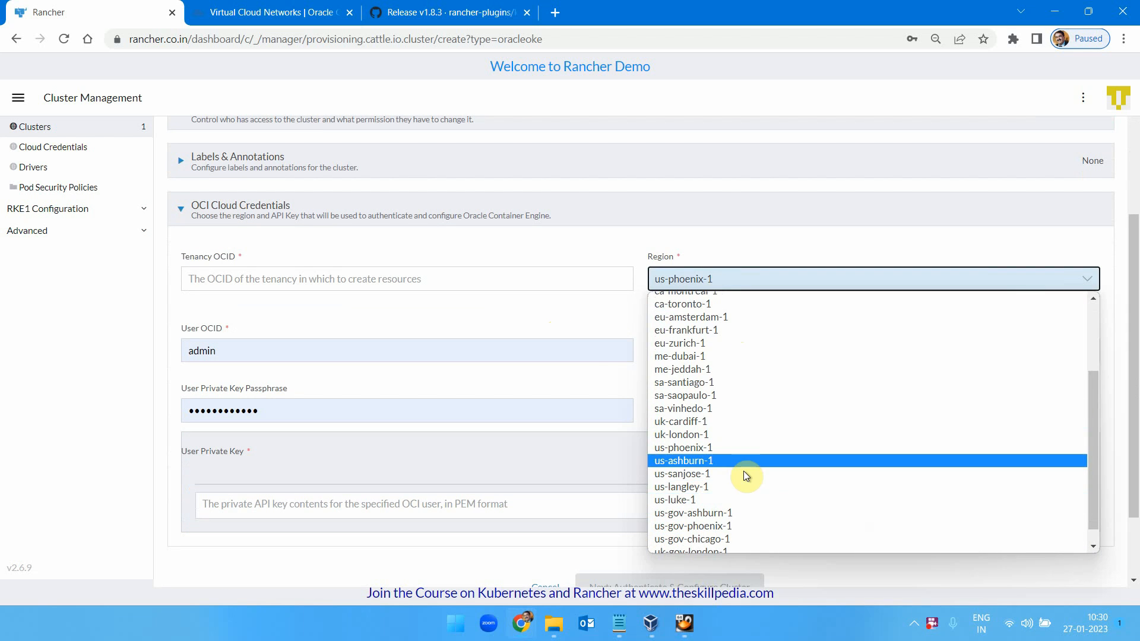
click(739, 461)
click(751, 245)
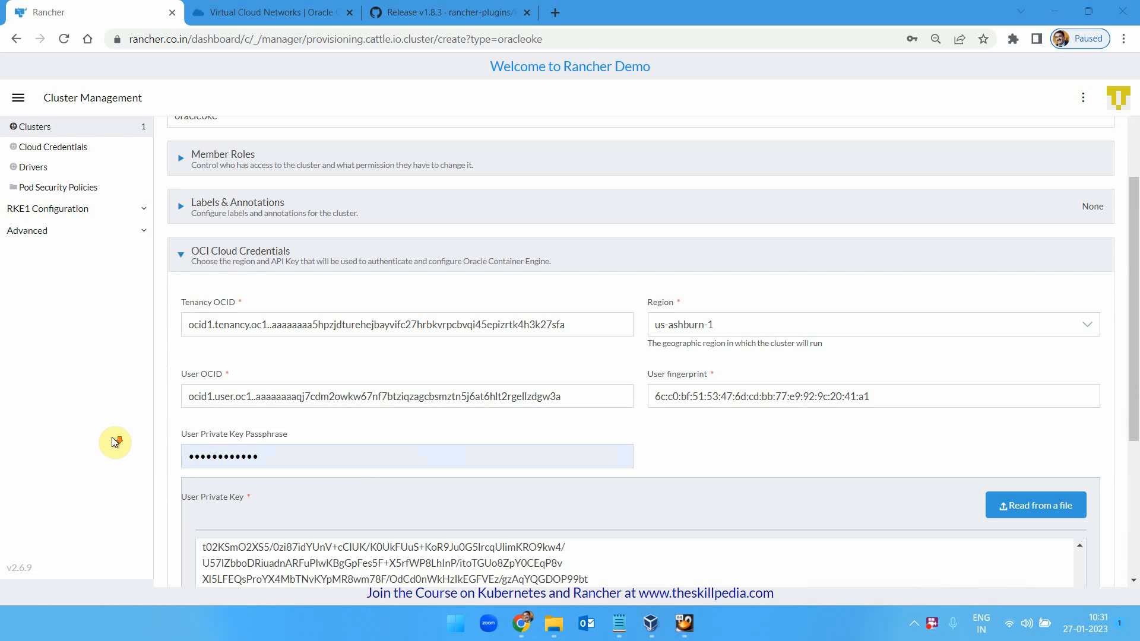
Clear the User Private Key Passphrase field in the OCI cloud credentials.
drag(282, 455, 4, 447)
key(BackSpace)
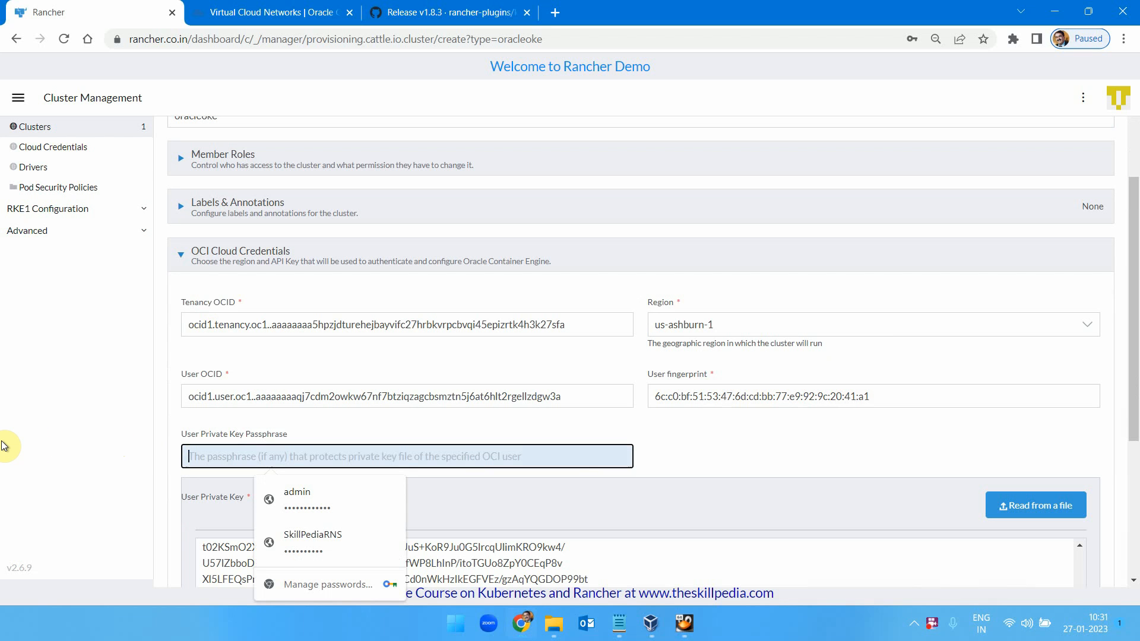
click(92, 416)
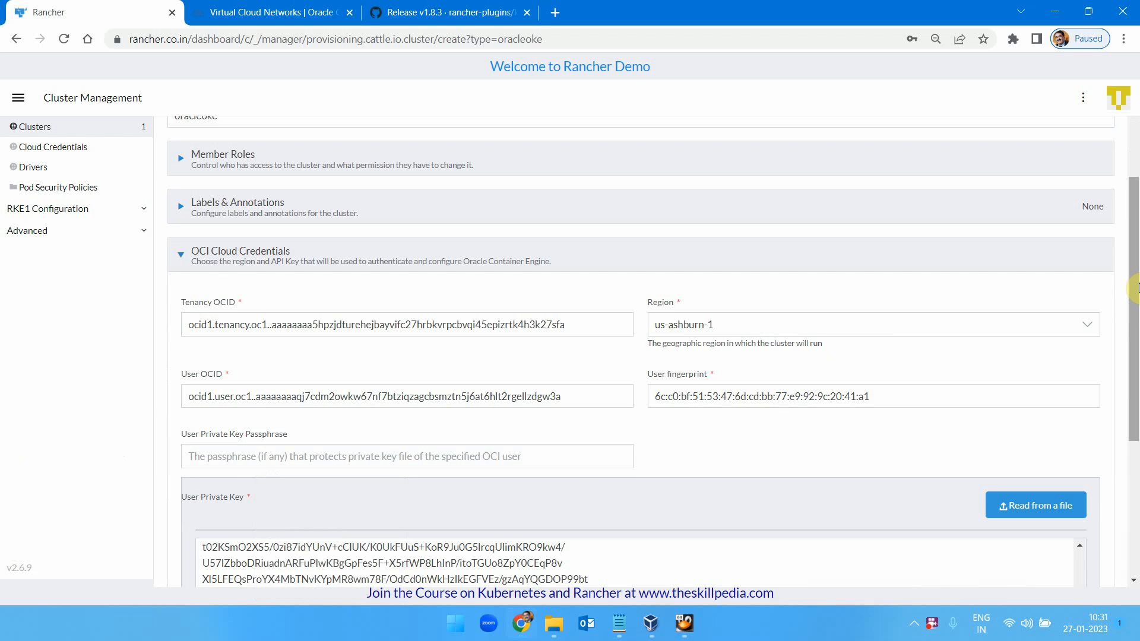
Check the rest of the credentials form, switch to the VirtualBox terminal, and review the key pair output and the openssl commands that generate it.
drag(1136, 273, 1138, 377)
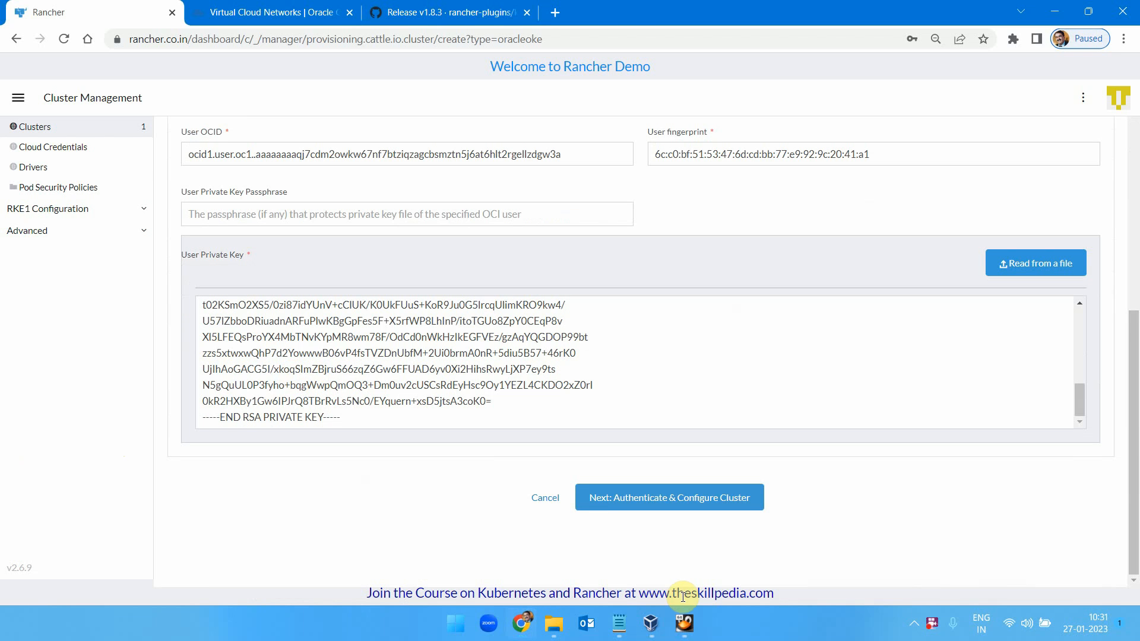
click(684, 628)
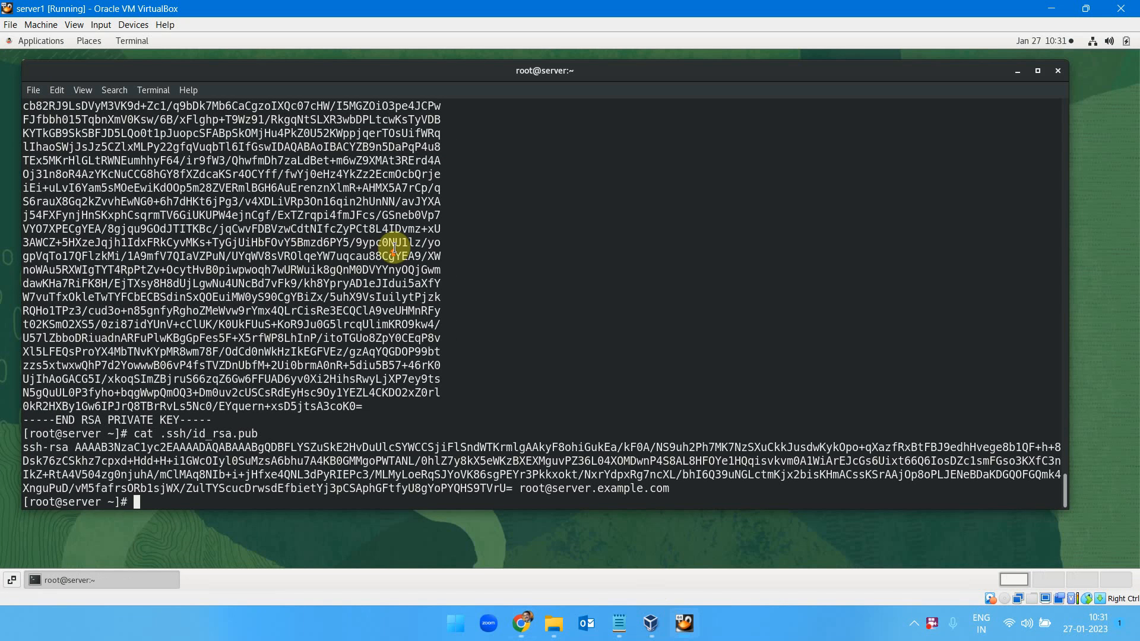
scroll(68, 270, up, 5)
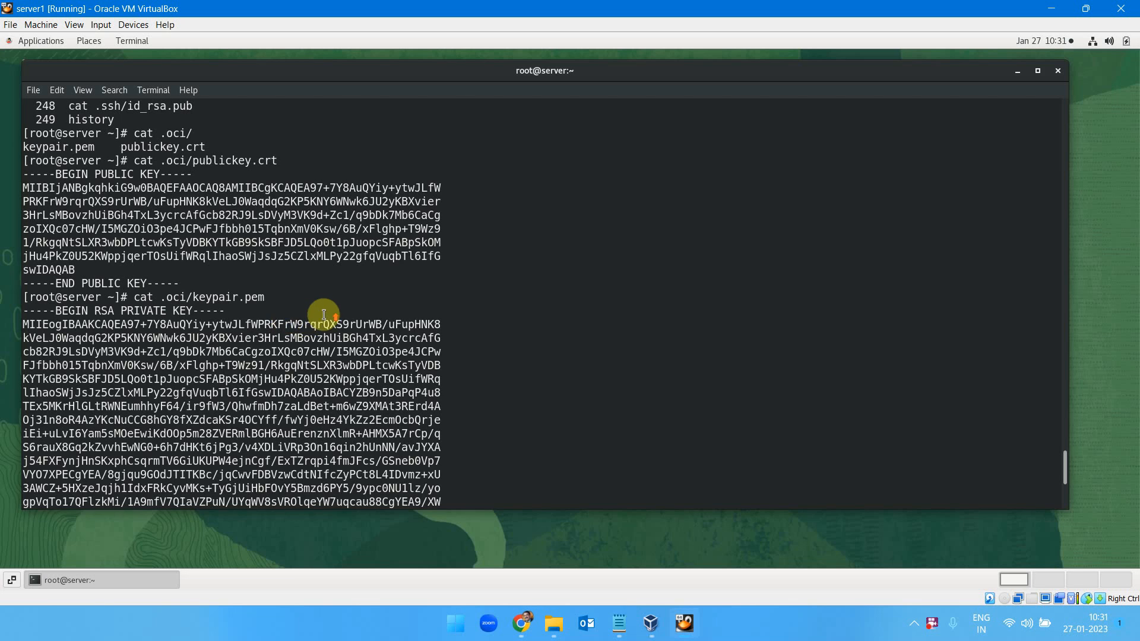
scroll(315, 285, up, 1)
scroll(309, 208, up, 2)
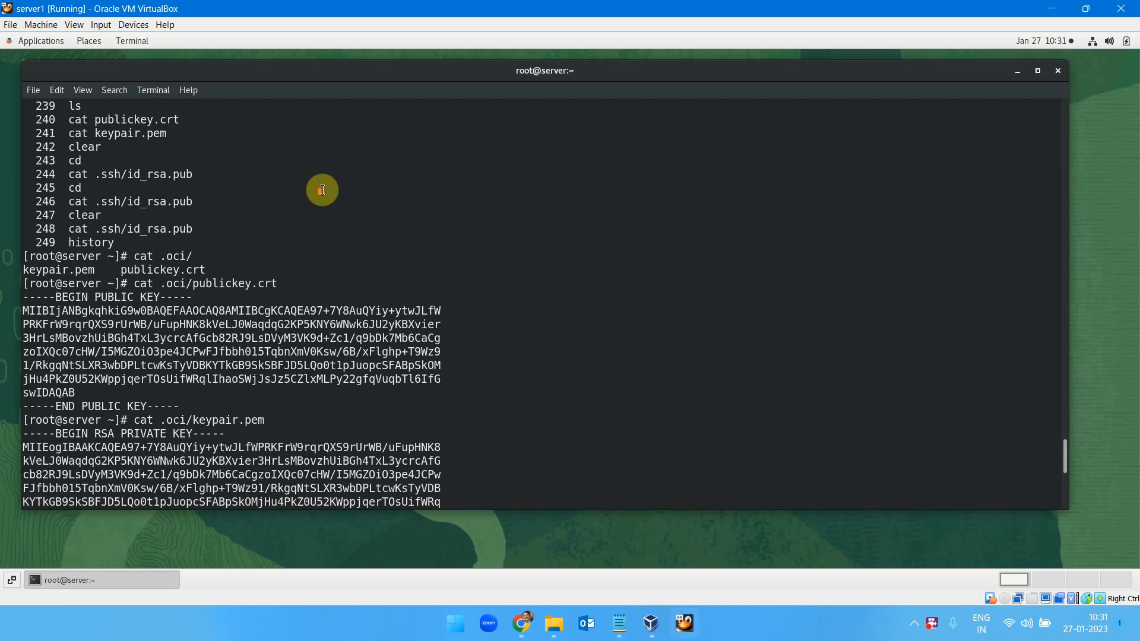
scroll(926, 276, up, 1)
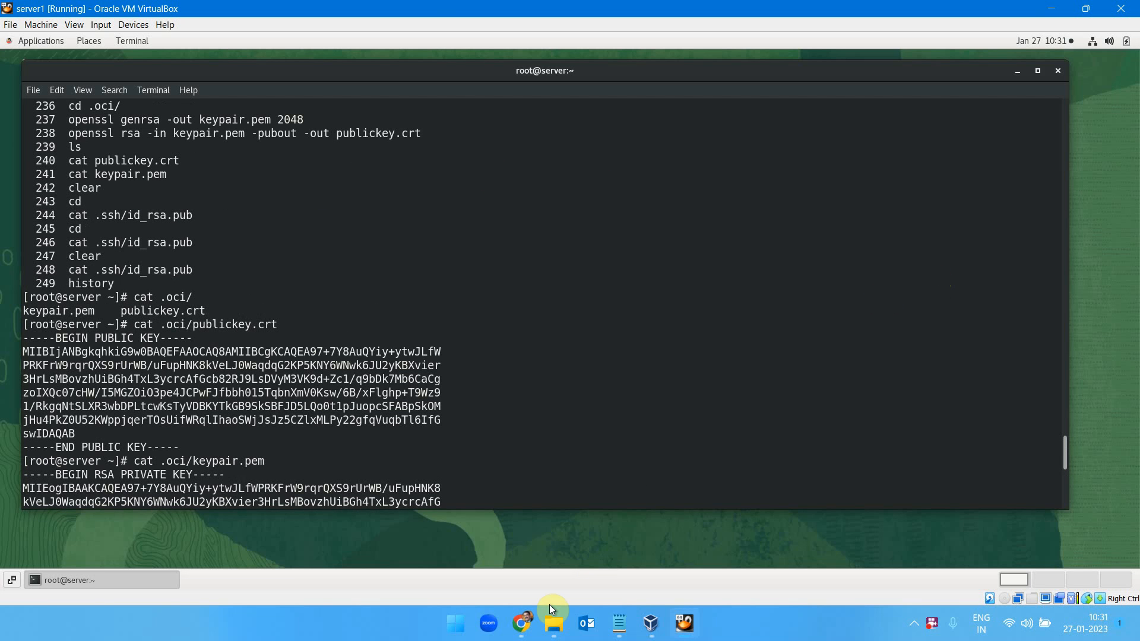
Return to Rancher in Chrome, recheck the OCI credentials, and authenticate them to continue to the cluster configuration.
click(521, 623)
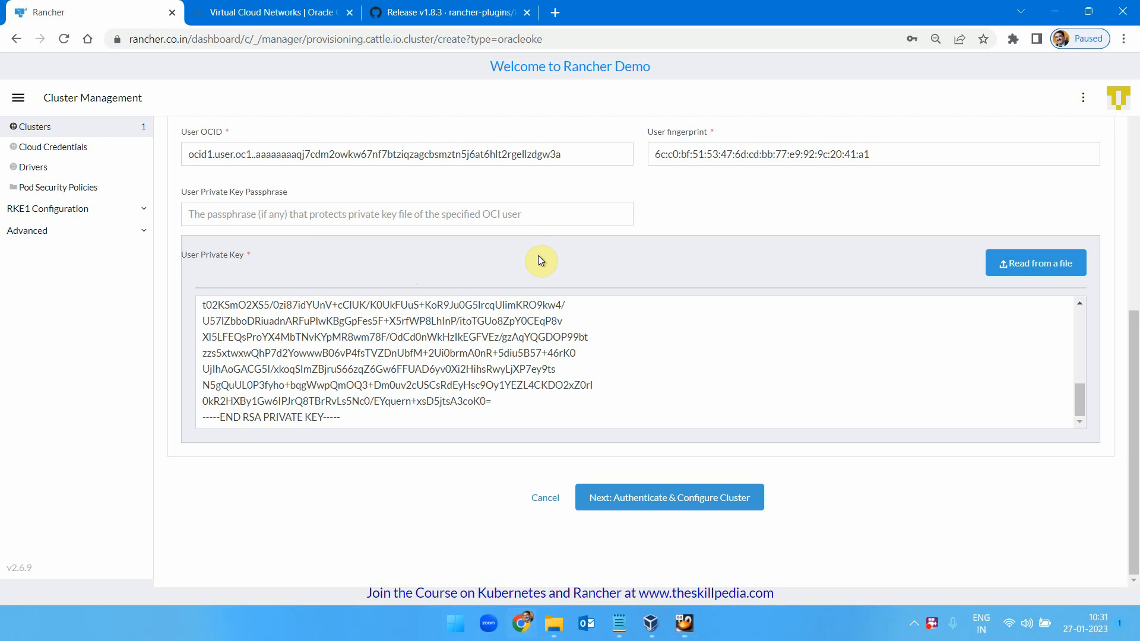
scroll(1016, 237, up, 3)
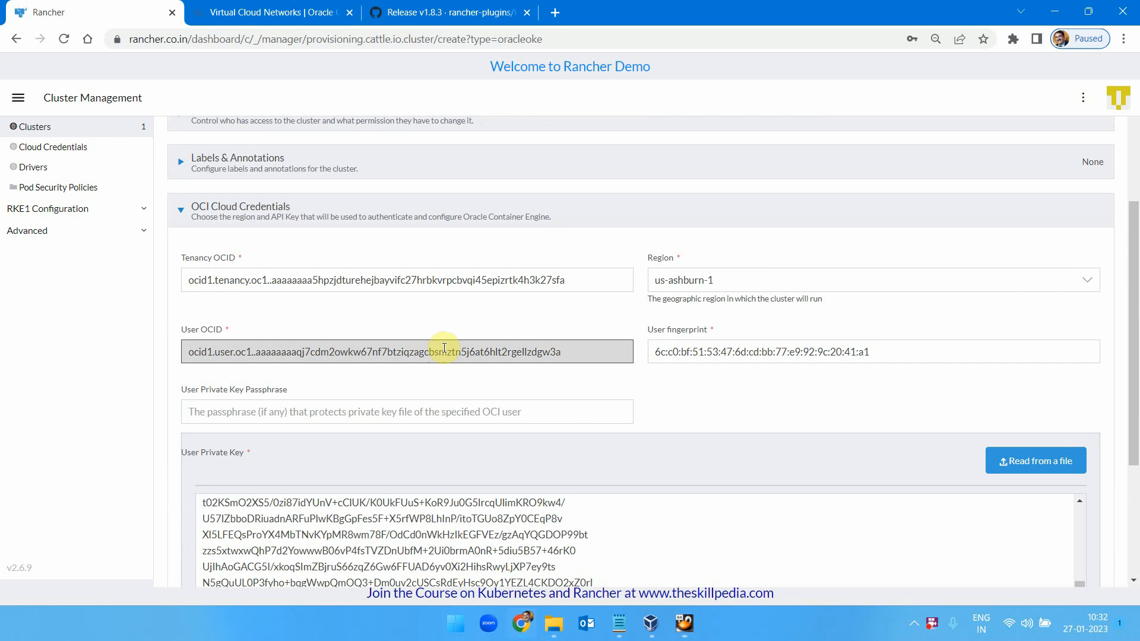
scroll(716, 565, down, 3)
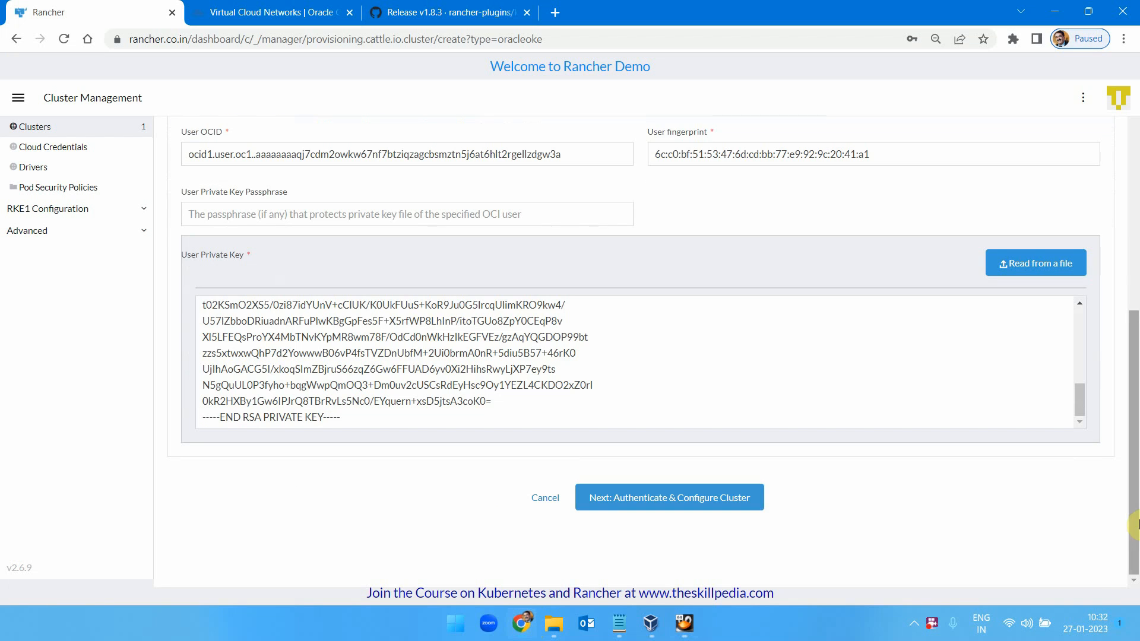
click(667, 498)
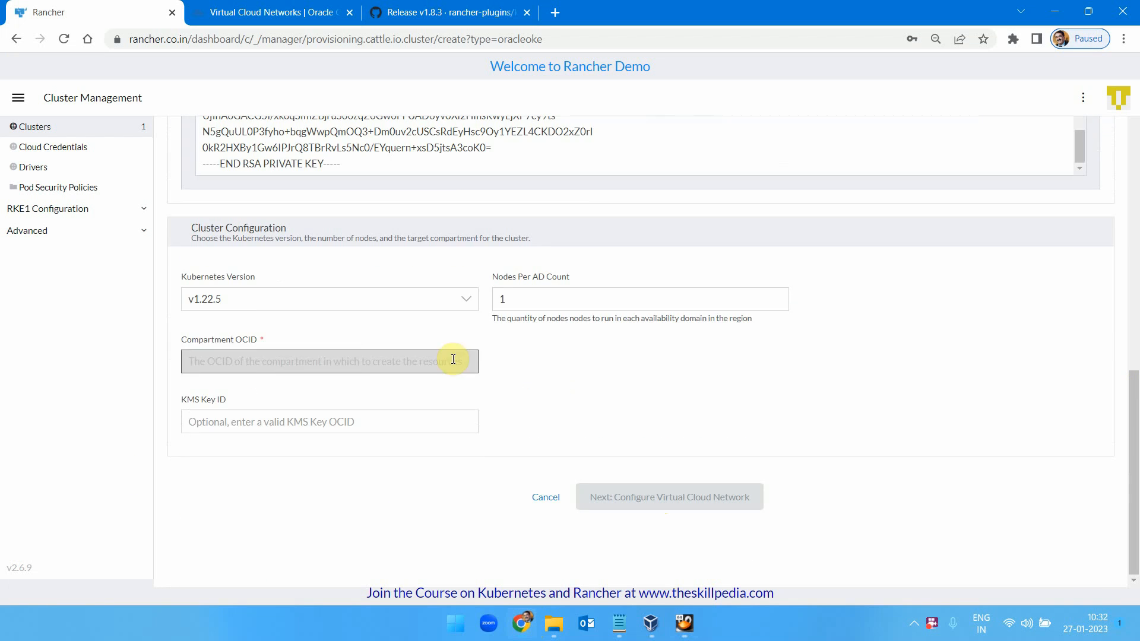
Set the Kubernetes version to v1.24.1 and fill in the Compartment OCID with the compartment OCID copied from the rancher Notepad file.
click(281, 307)
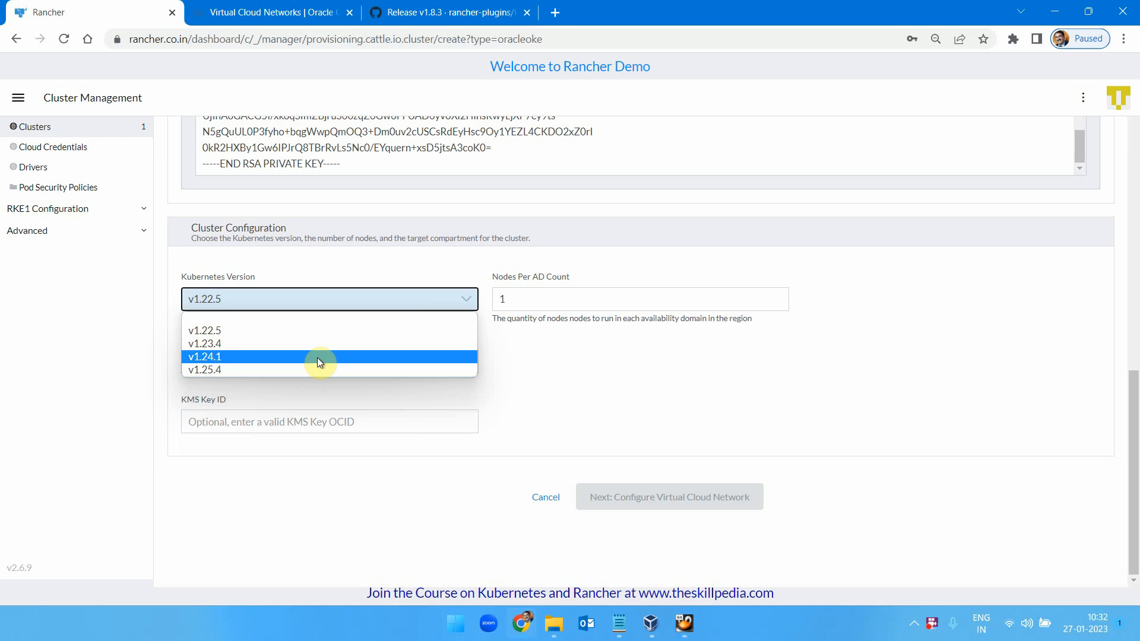
click(317, 358)
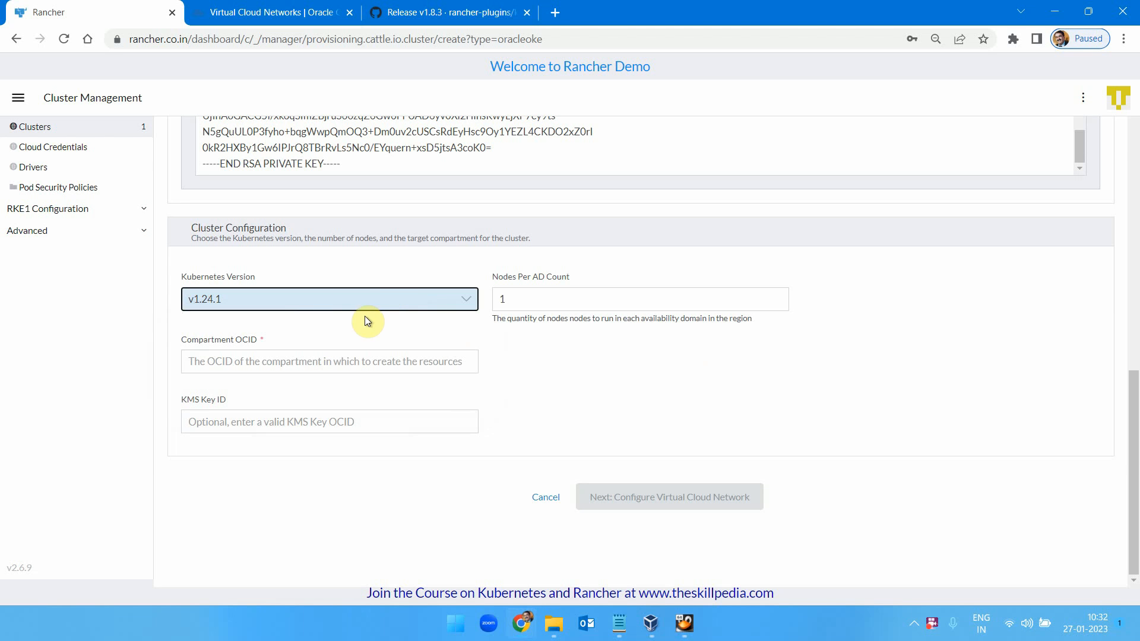
click(626, 627)
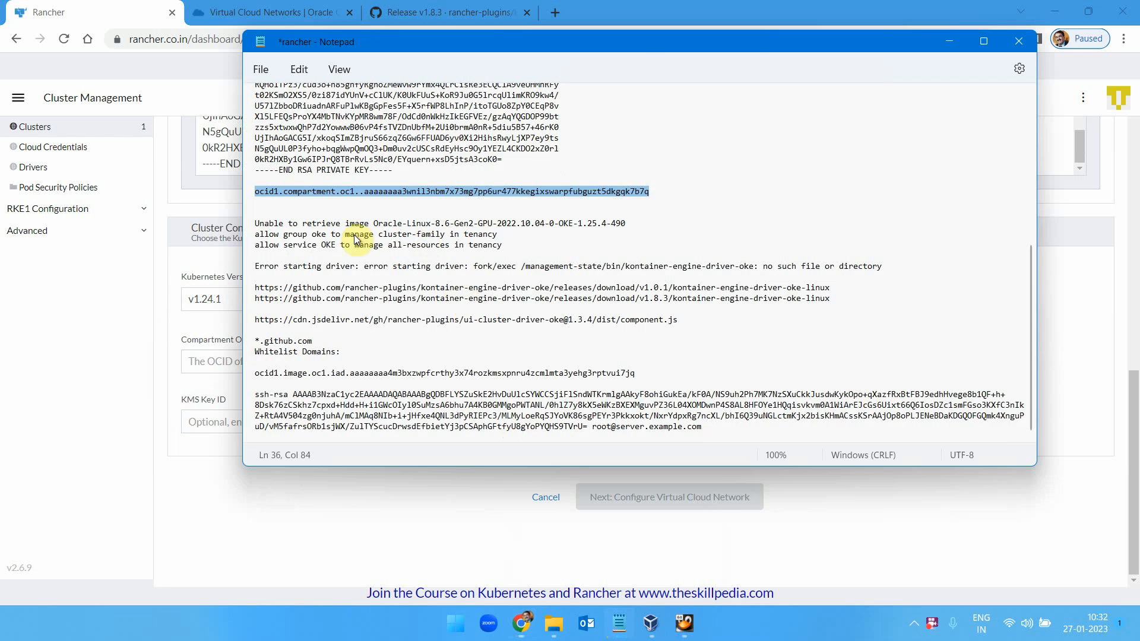
key(ctrl+c)
click(24, 361)
click(198, 359)
key(ctrl+v)
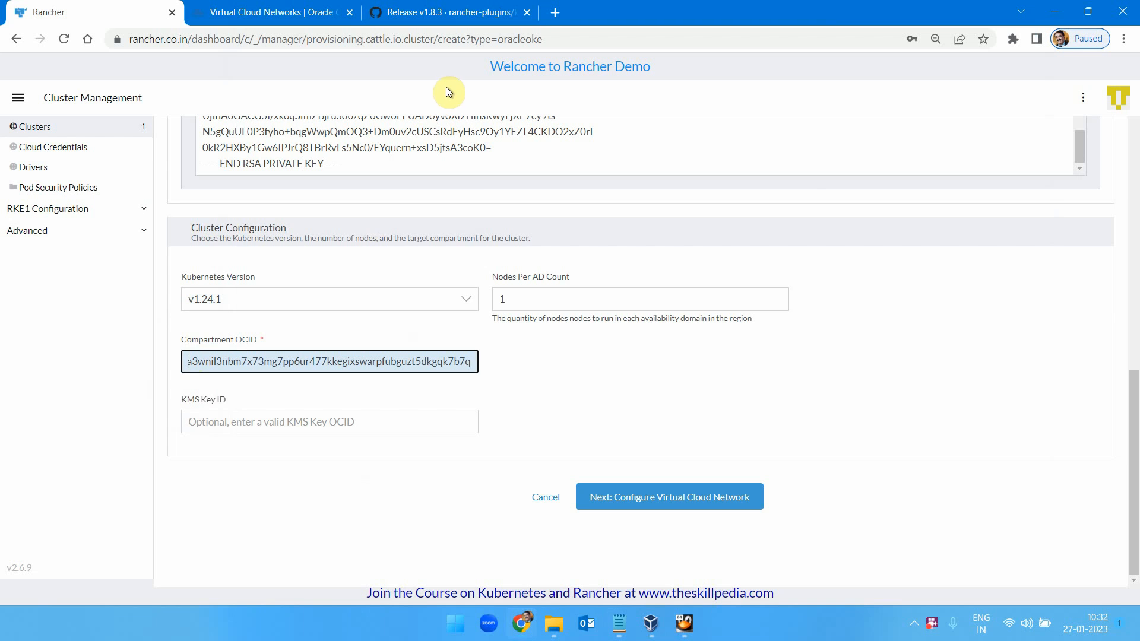
In the Oracle Cloud console, find the oke compartment under Identity & Security and review its details, including where its OCID is given.
click(273, 10)
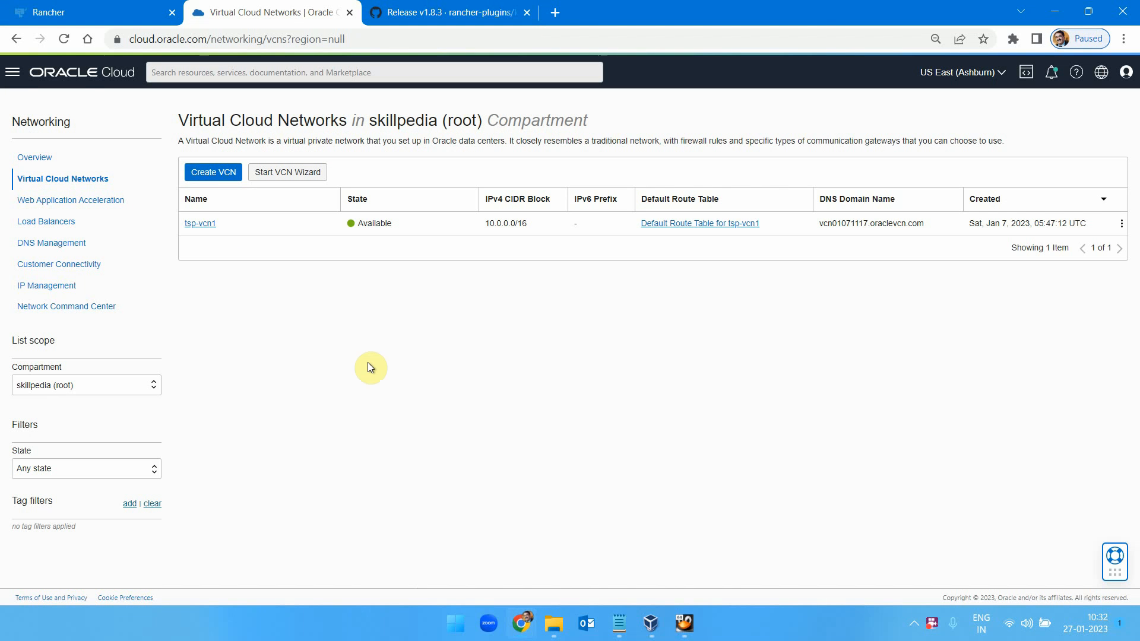
click(13, 72)
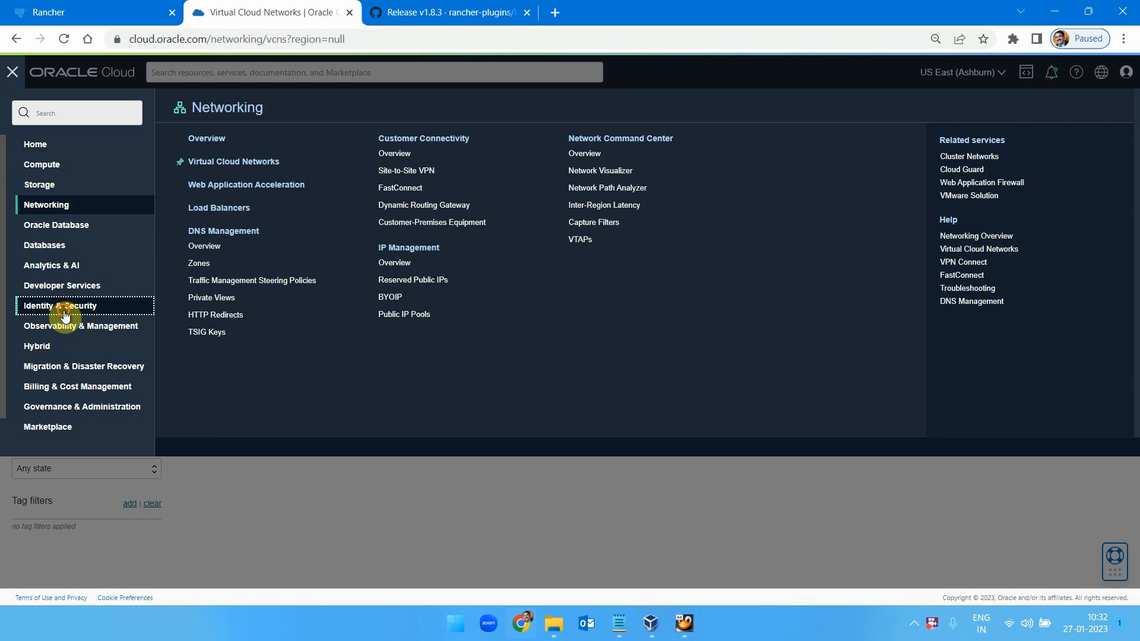
mouse_move(60, 306)
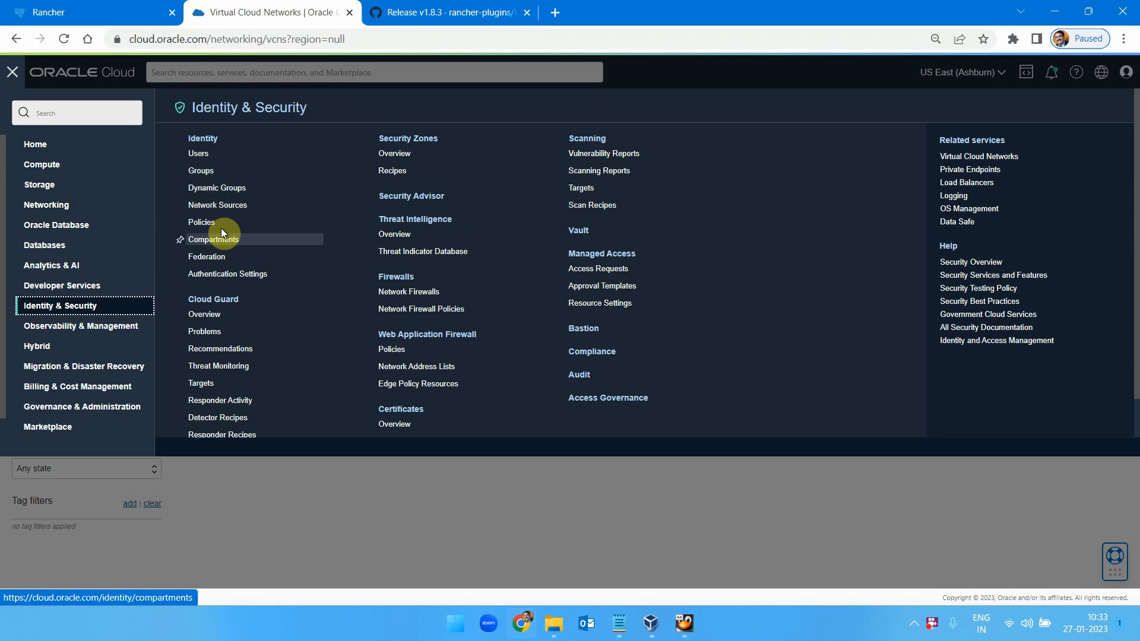
click(228, 244)
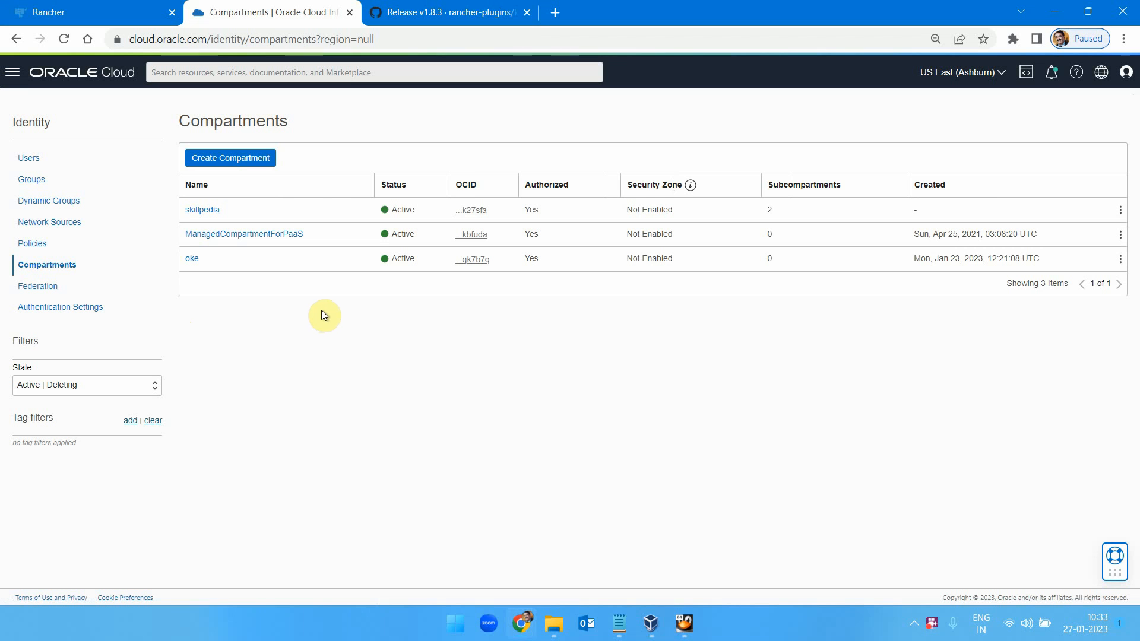
click(193, 259)
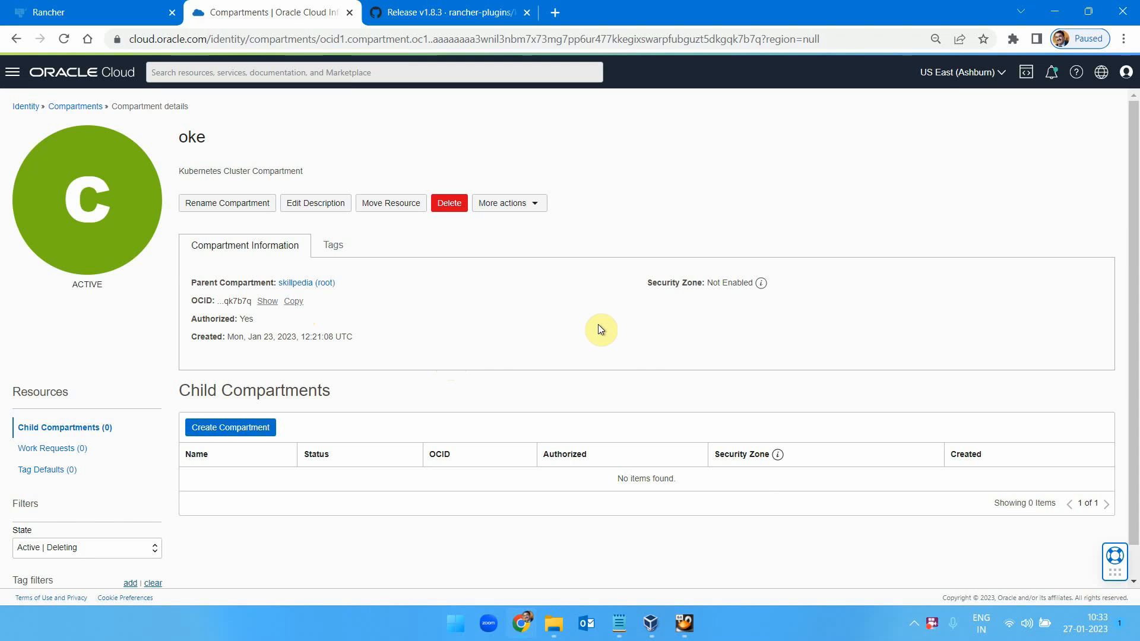
scroll(1135, 279, down, 1)
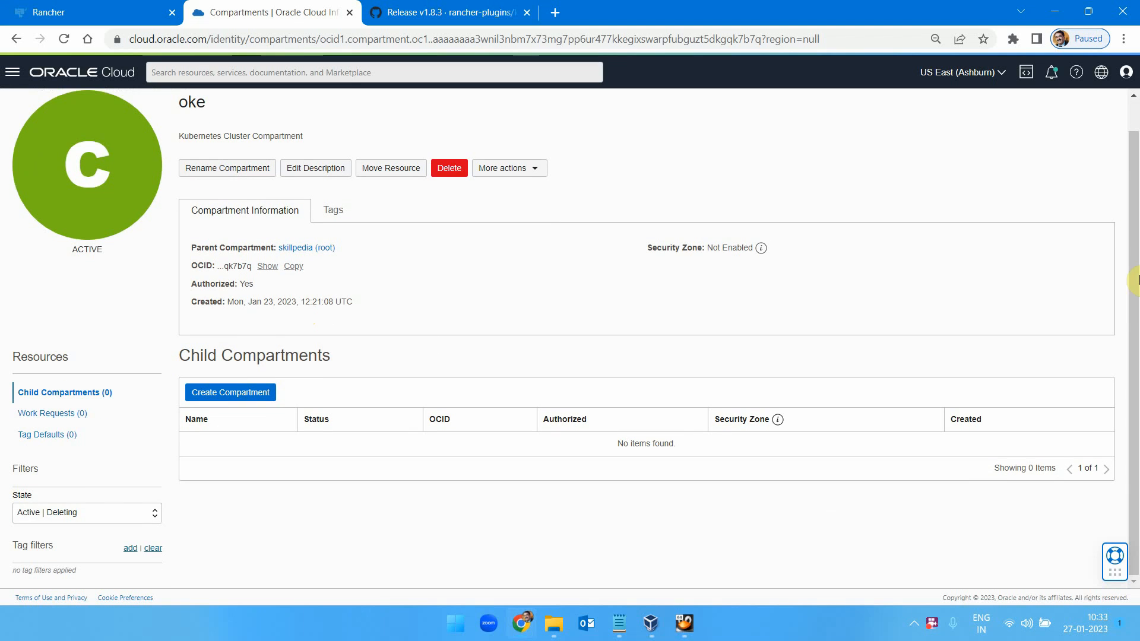
Return to the Rancher cluster form and continue from the cluster configuration to the Virtual Cloud Network section.
click(60, 11)
click(1059, 302)
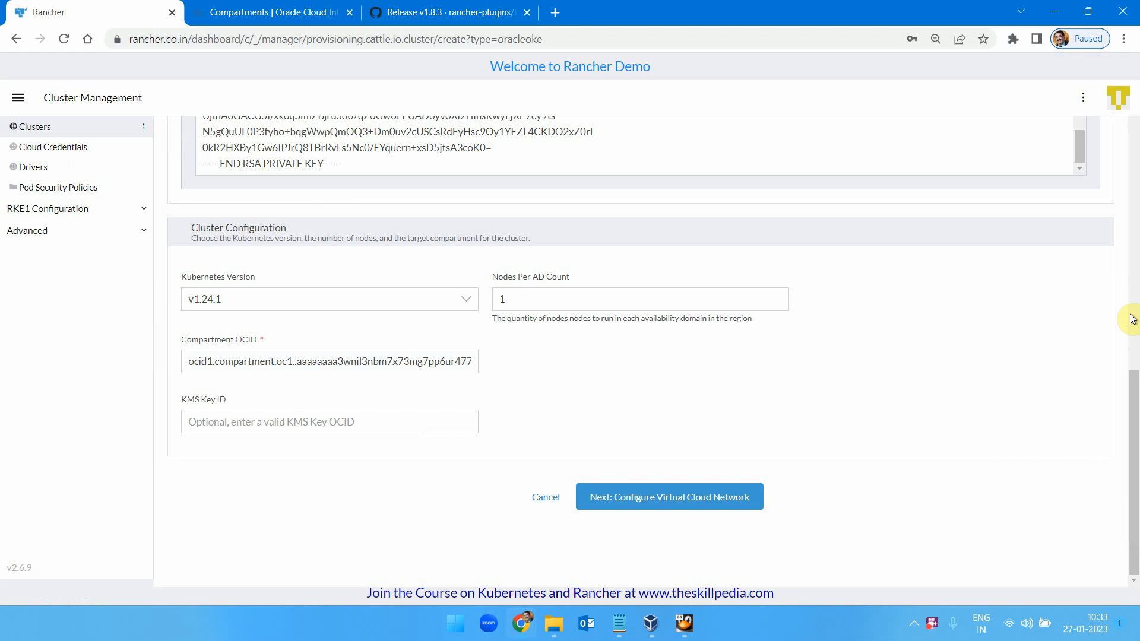
drag(1134, 383, 1138, 430)
click(637, 494)
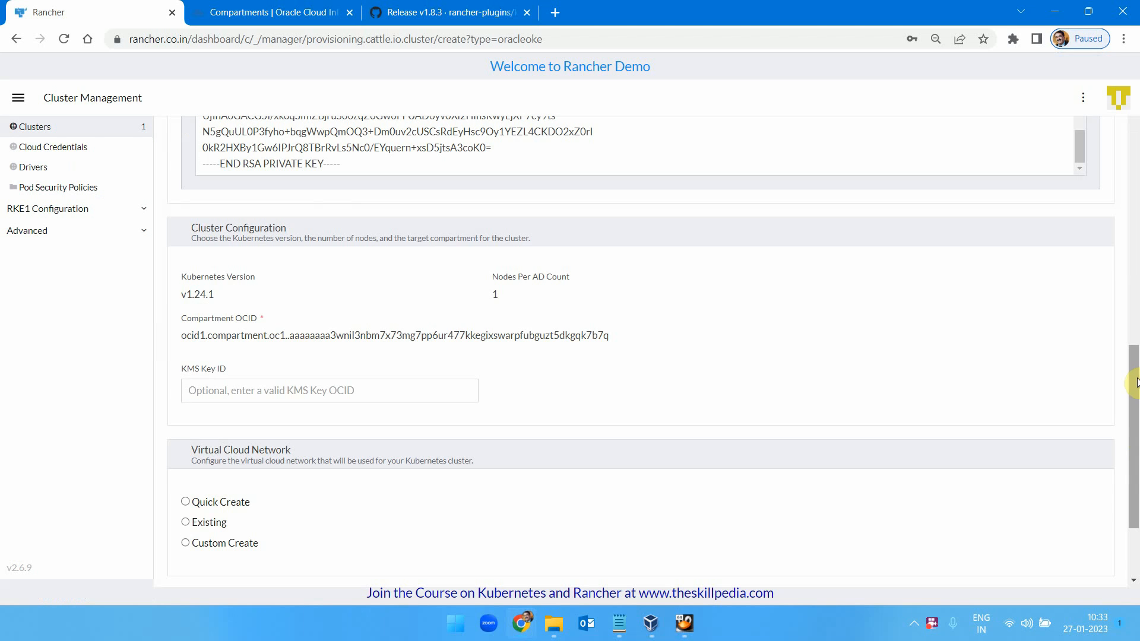
Choose Quick Create for the virtual cloud network and continue to the node instance configuration.
drag(1135, 380, 1135, 469)
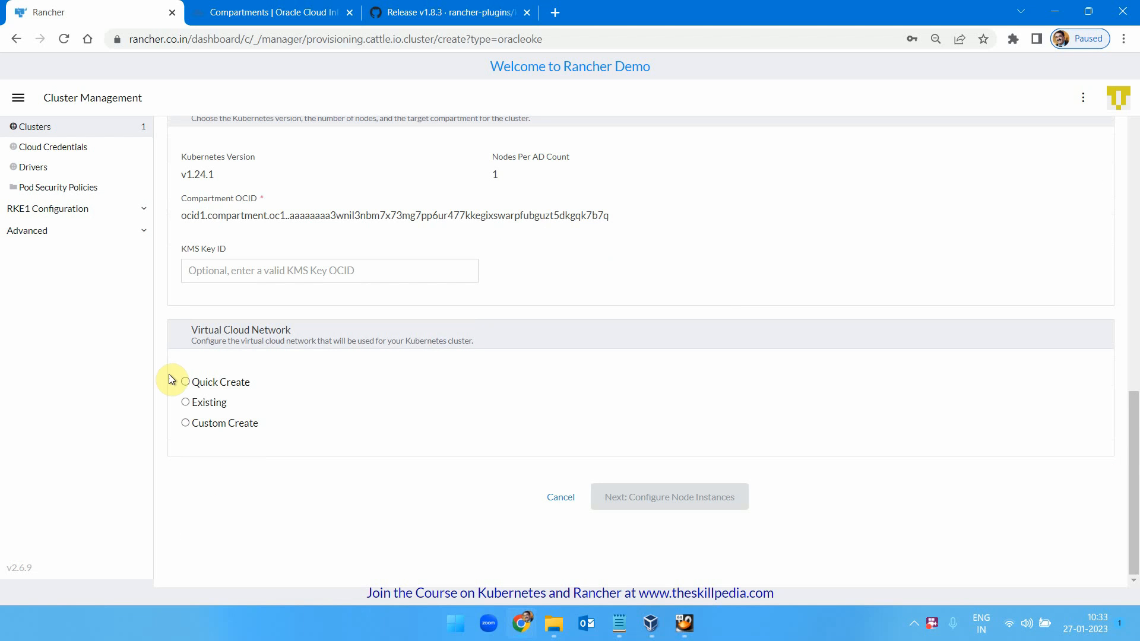
click(186, 383)
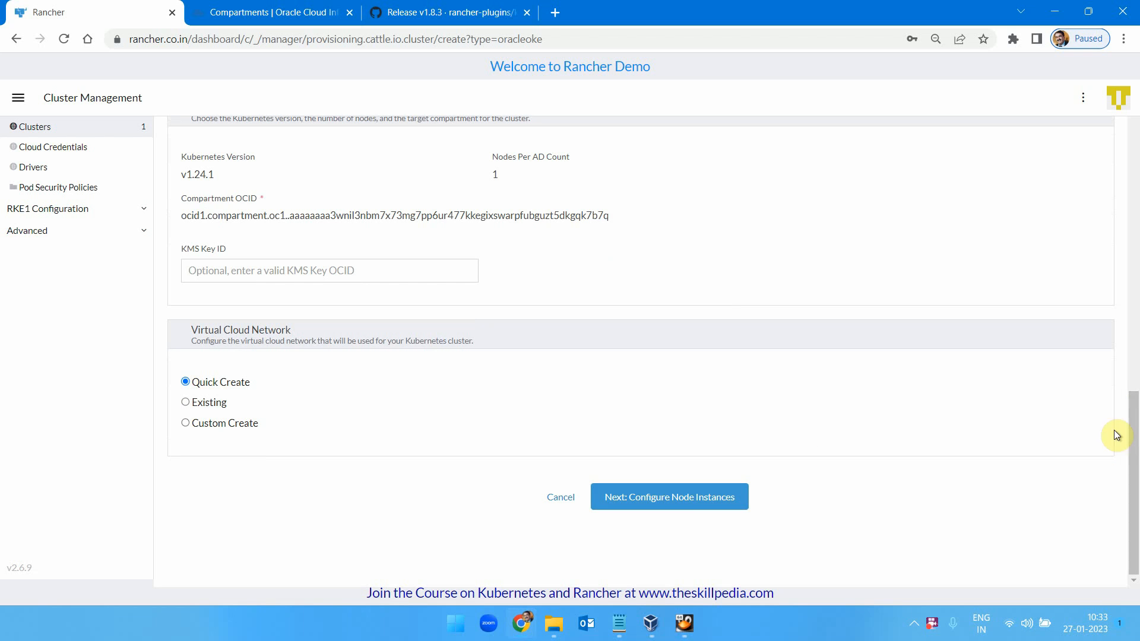
click(673, 497)
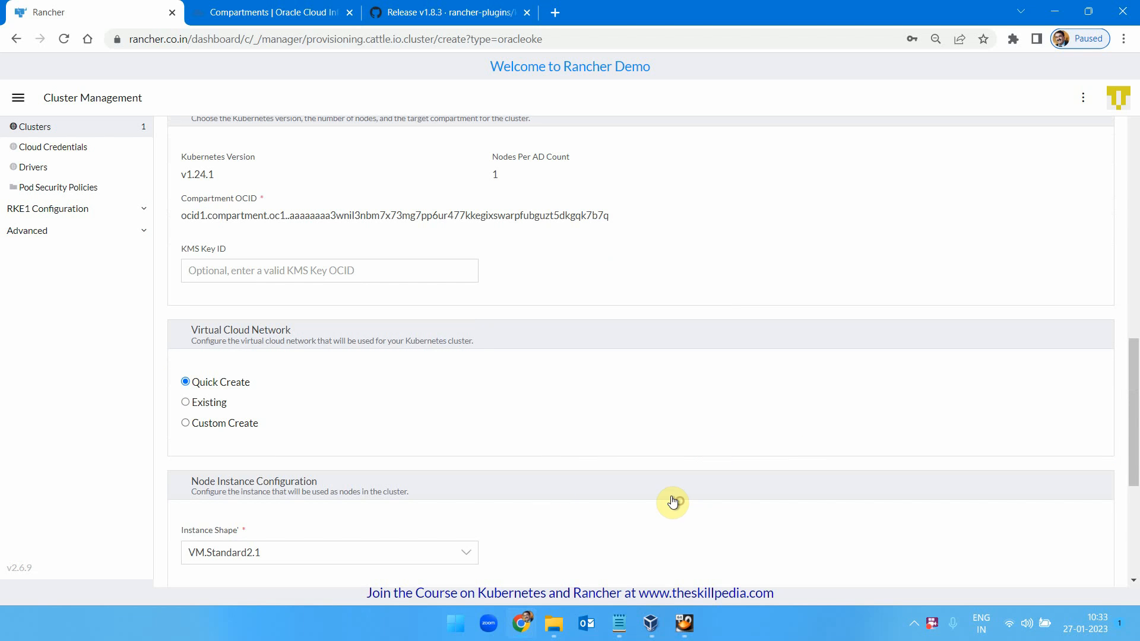
Set the node instance shape to VM.Standard.E4.Flex with 2 OCPUs.
scroll(1134, 365, down, 5)
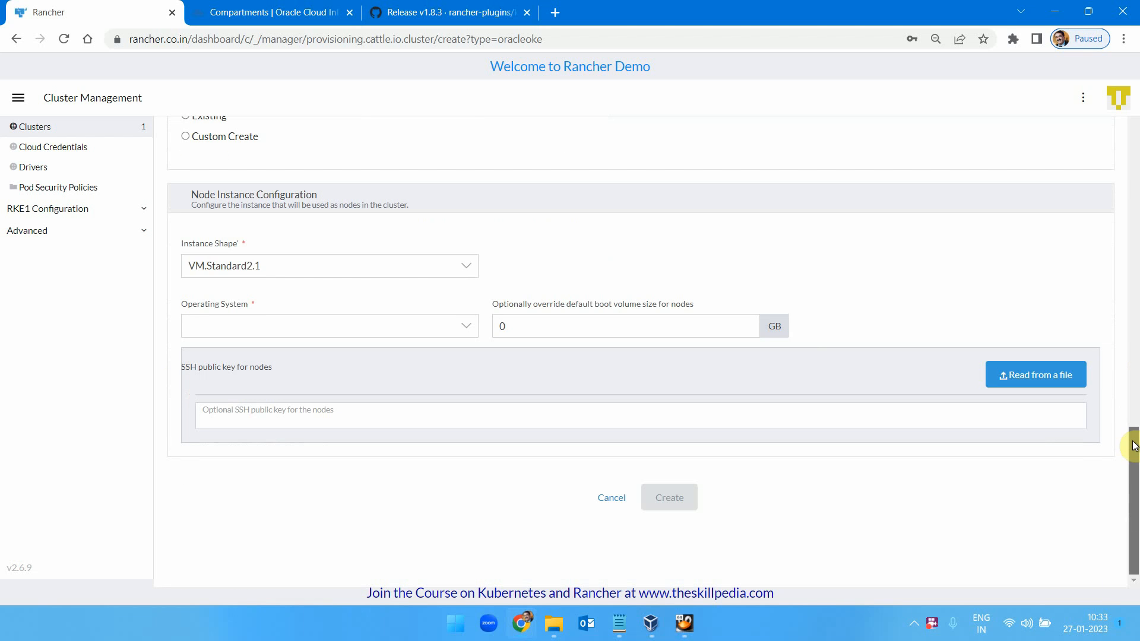
click(468, 270)
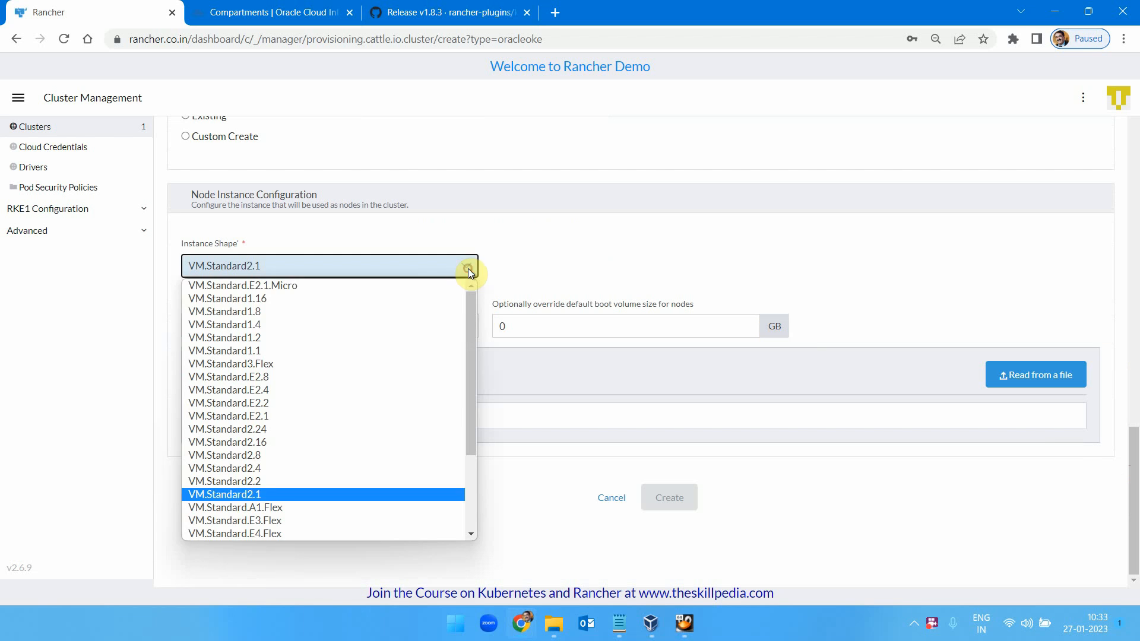
scroll(470, 380, down, 2)
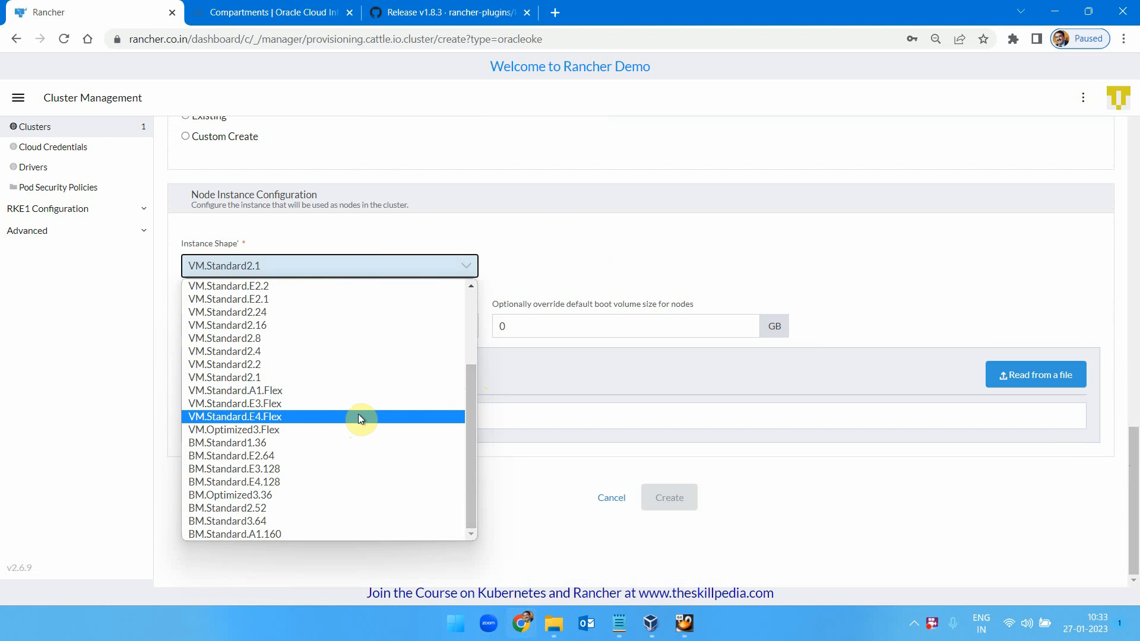
click(358, 416)
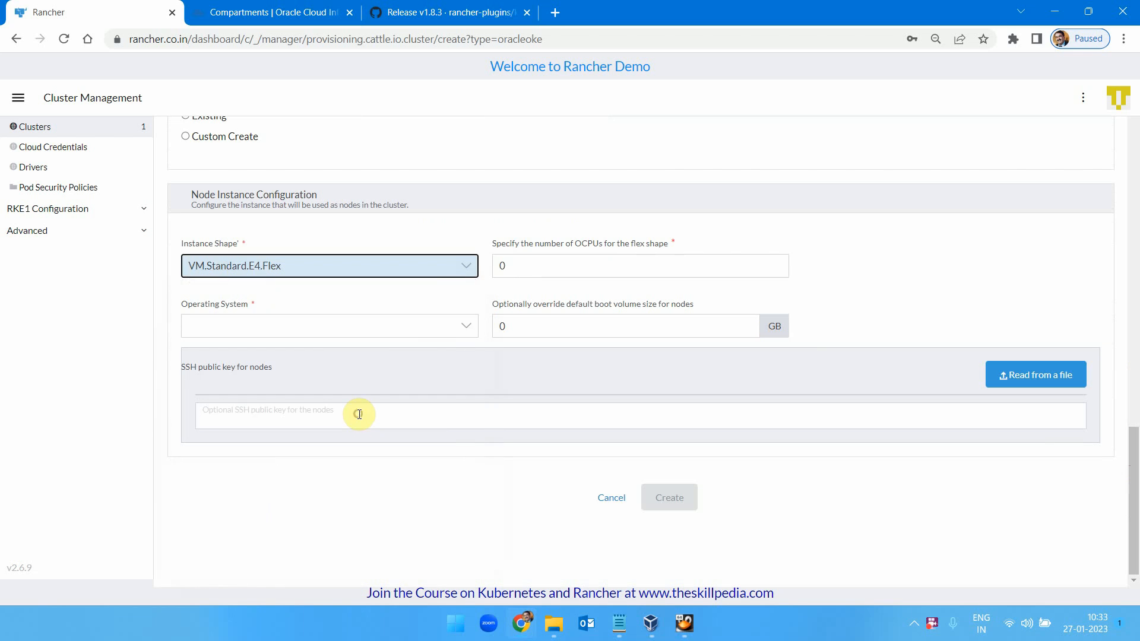
click(525, 268)
double_click(522, 257)
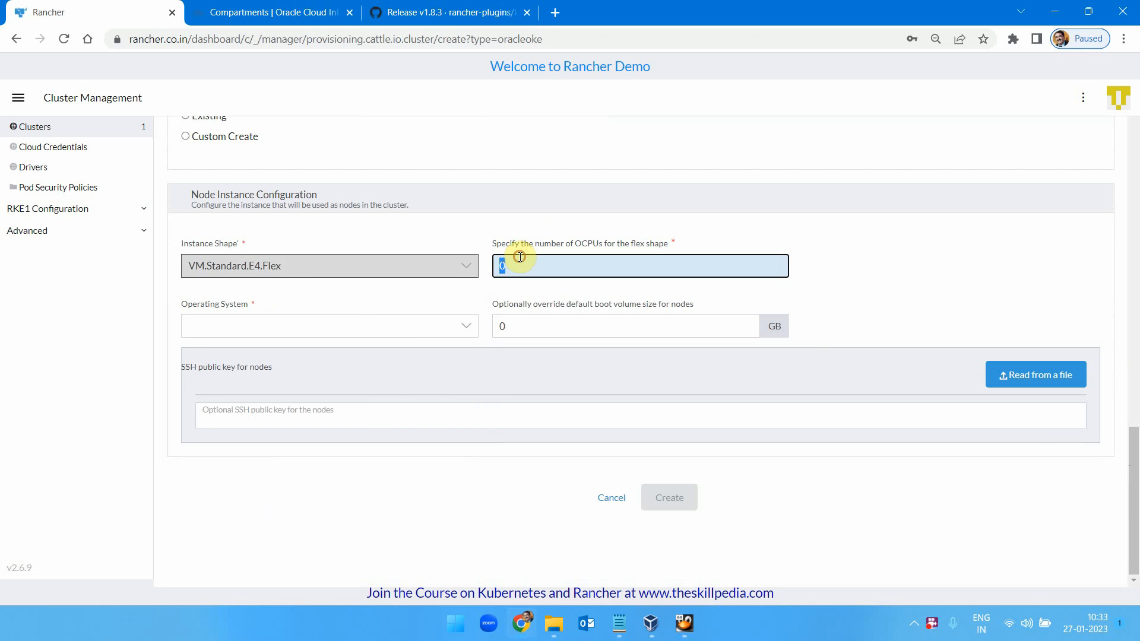
text(2)
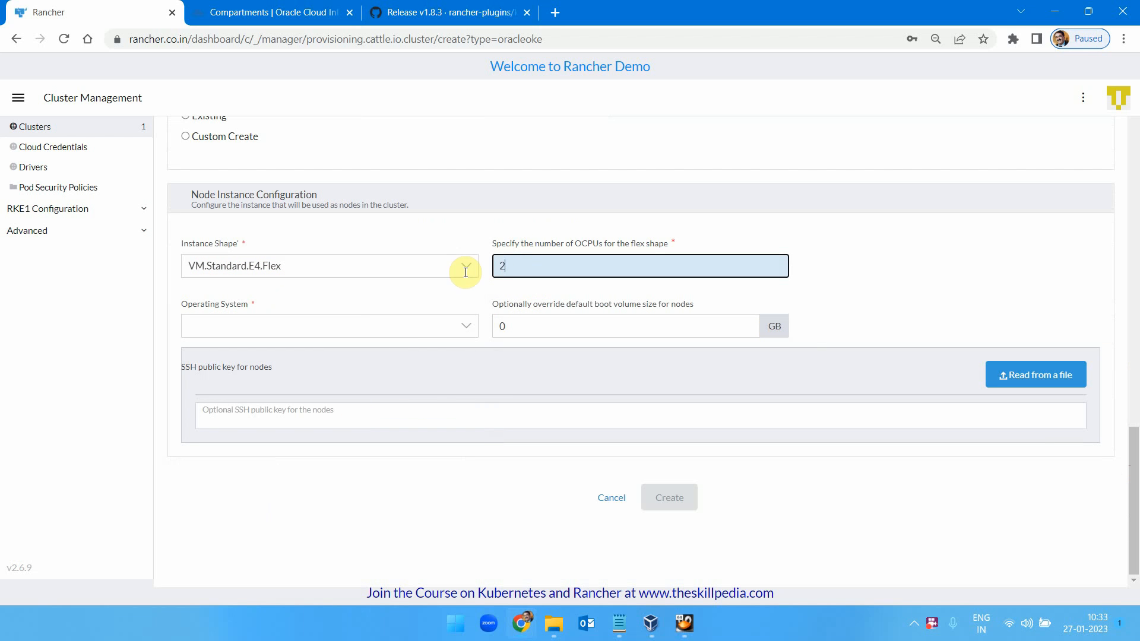
click(941, 261)
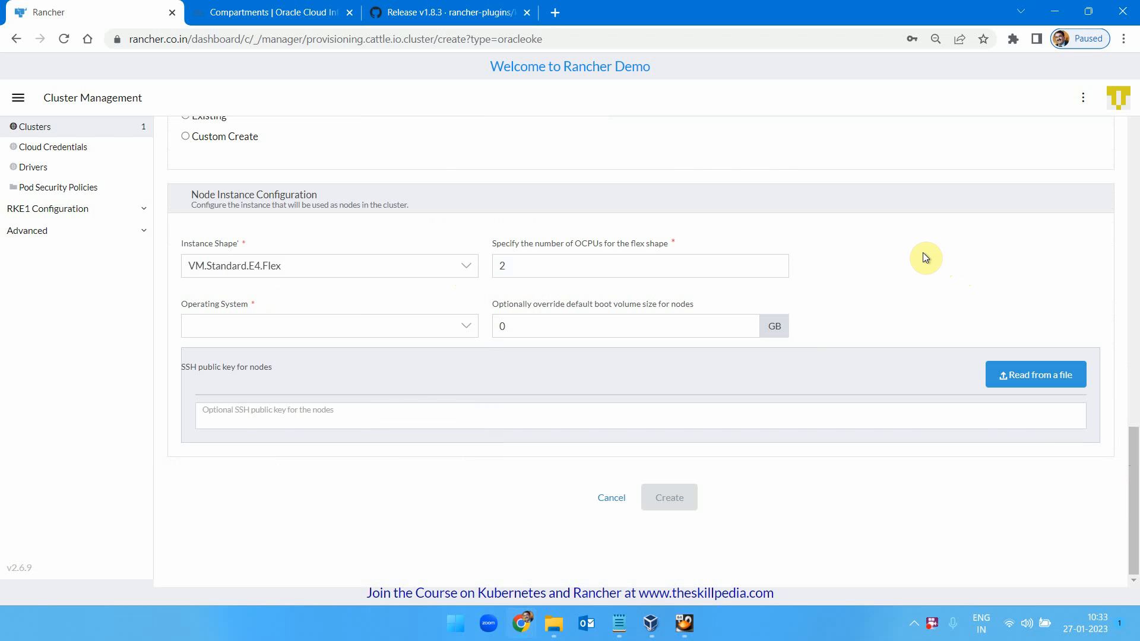
Look through the available node images and set the operating system to Oracle-Linux-7.9-2022.12.15-0.
click(451, 325)
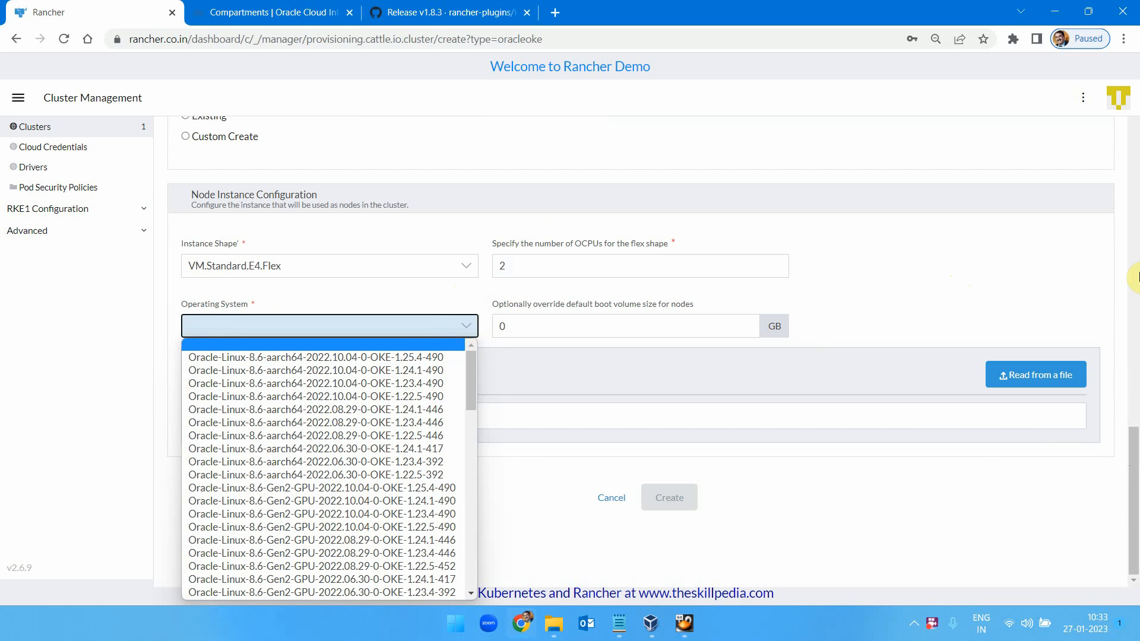
click(975, 472)
click(468, 324)
drag(468, 376, 476, 399)
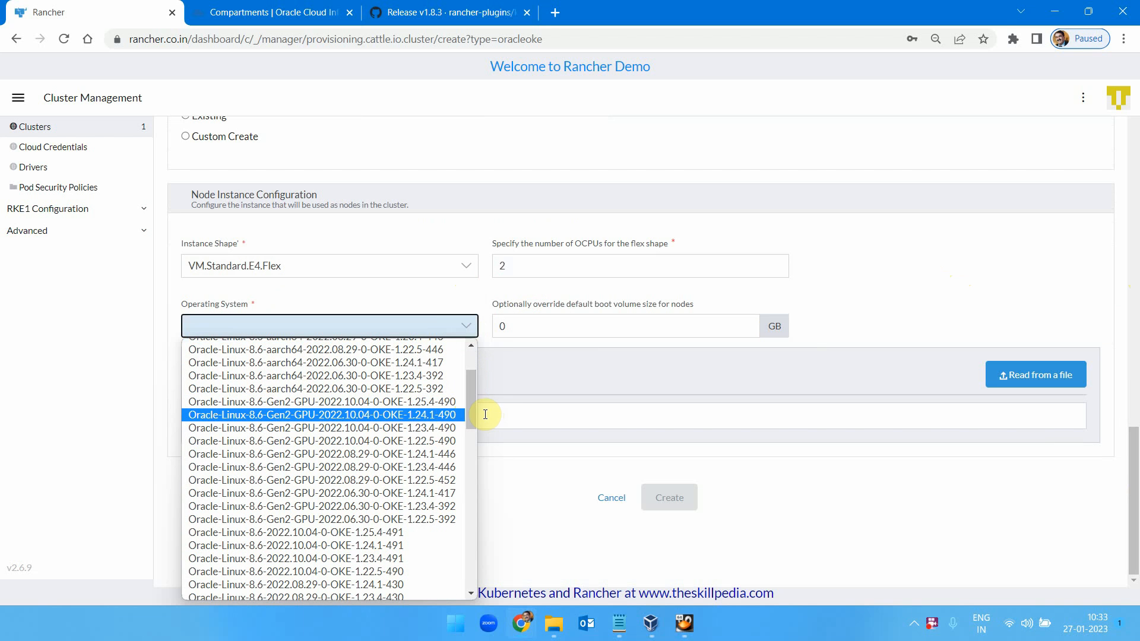
scroll(472, 416, down, 1)
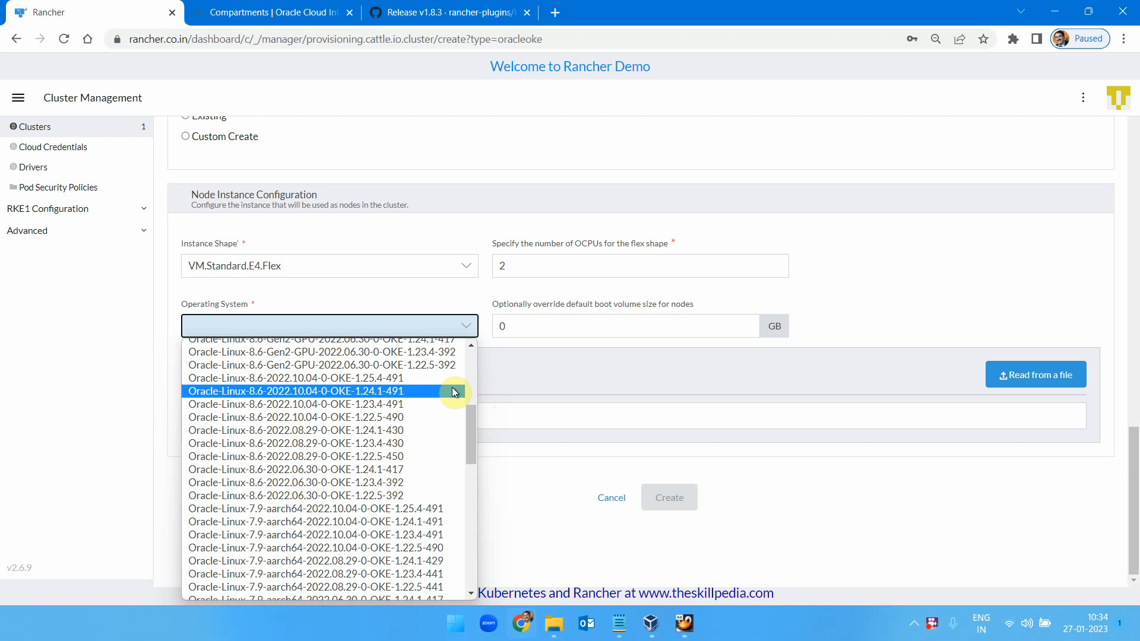
drag(469, 420, 474, 521)
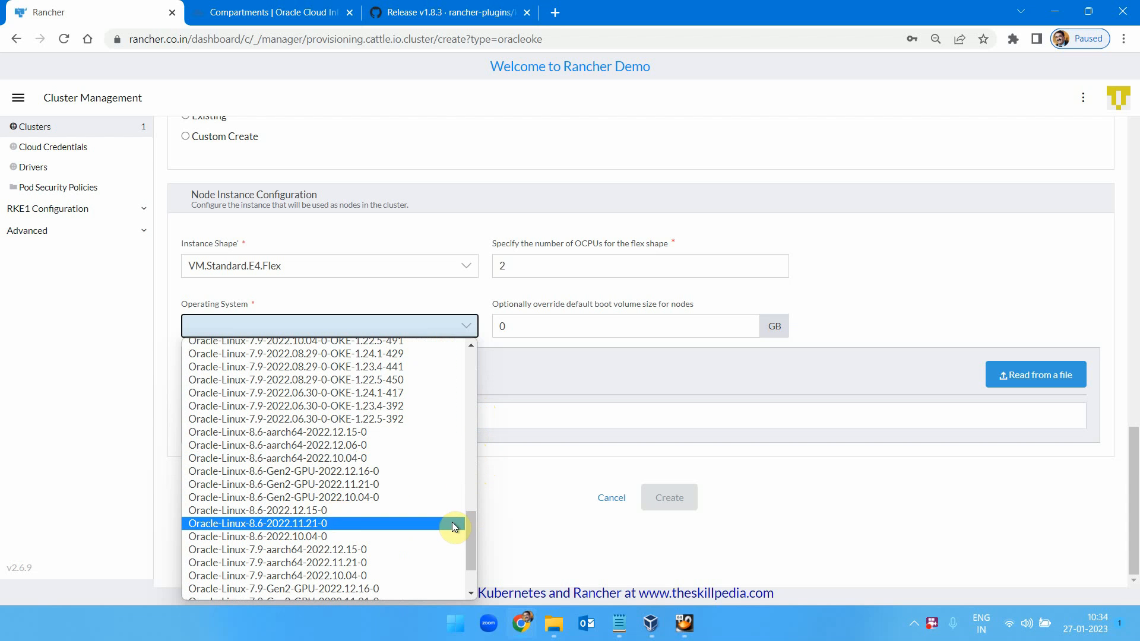
drag(473, 525, 472, 555)
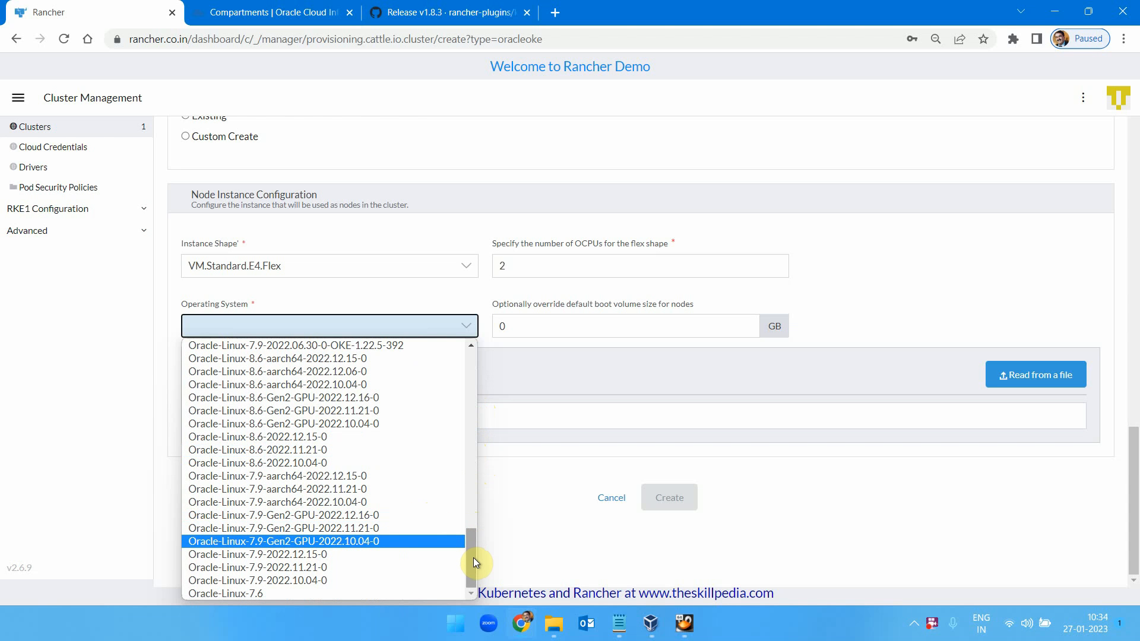
key(Down)
key(Down)
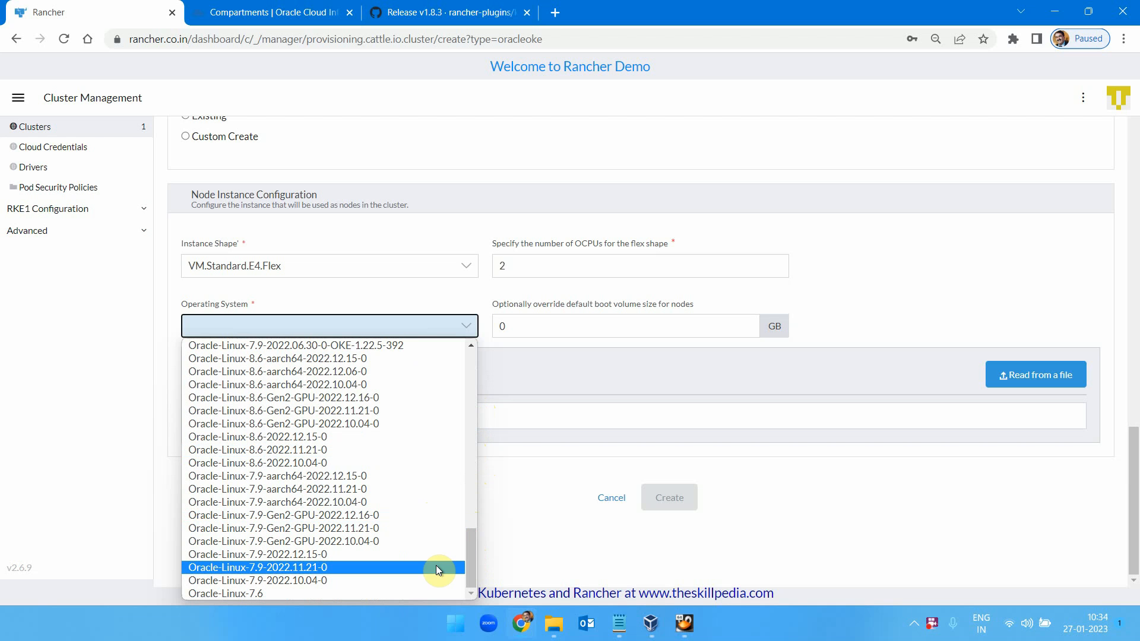
key(Up)
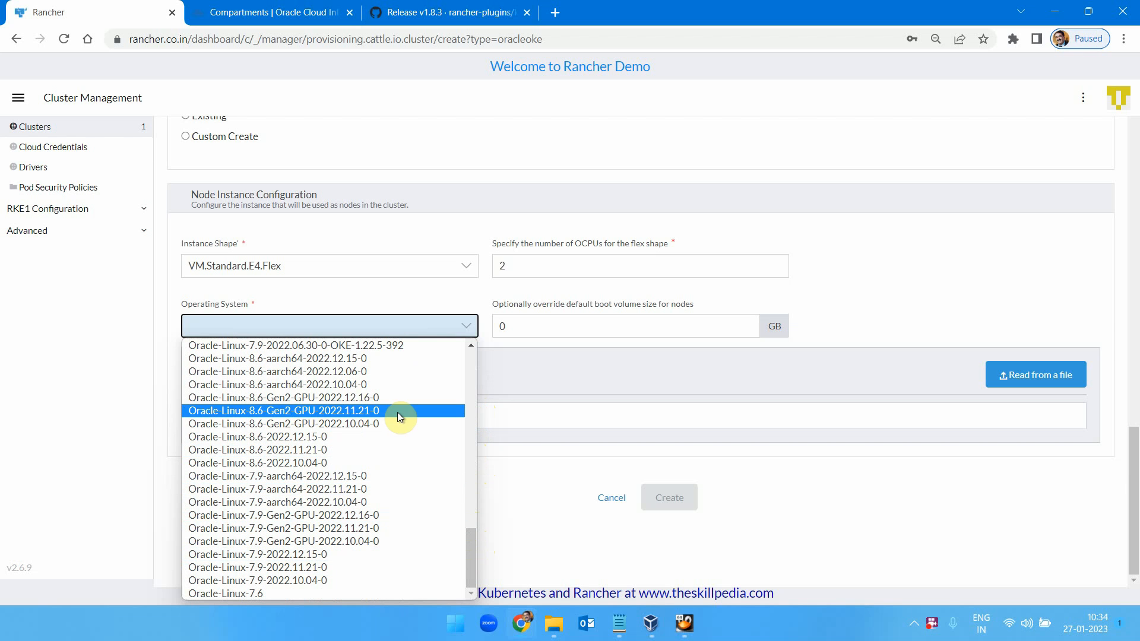
click(416, 555)
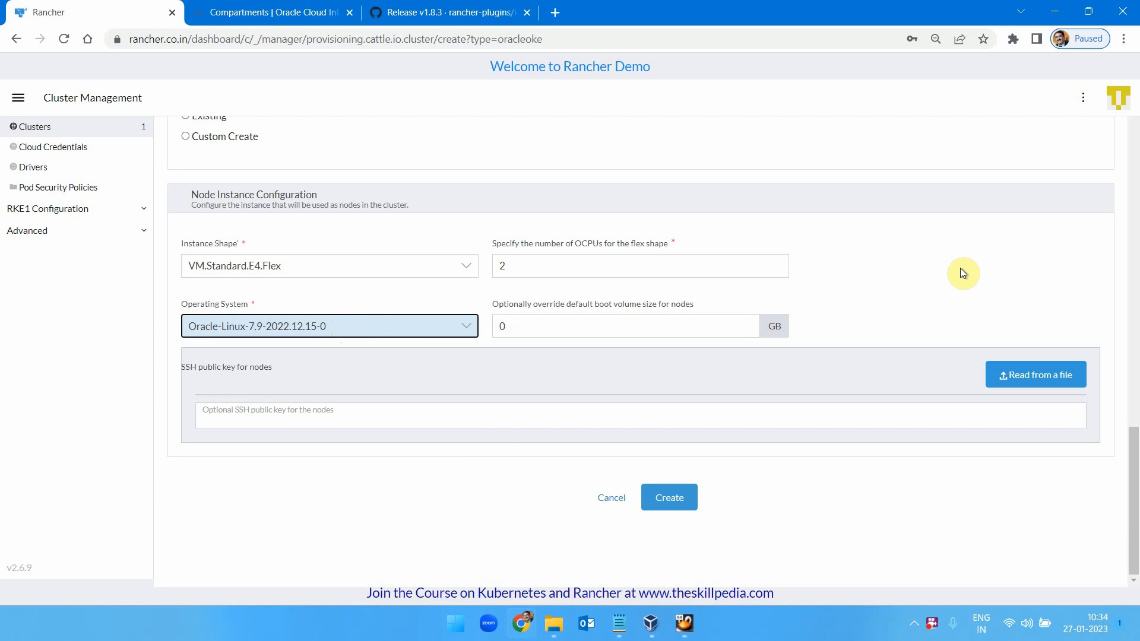
Switch to GitHub and look through the kontainer-engine-driver-oke release list, examining the release date of v1.7.1.
click(444, 5)
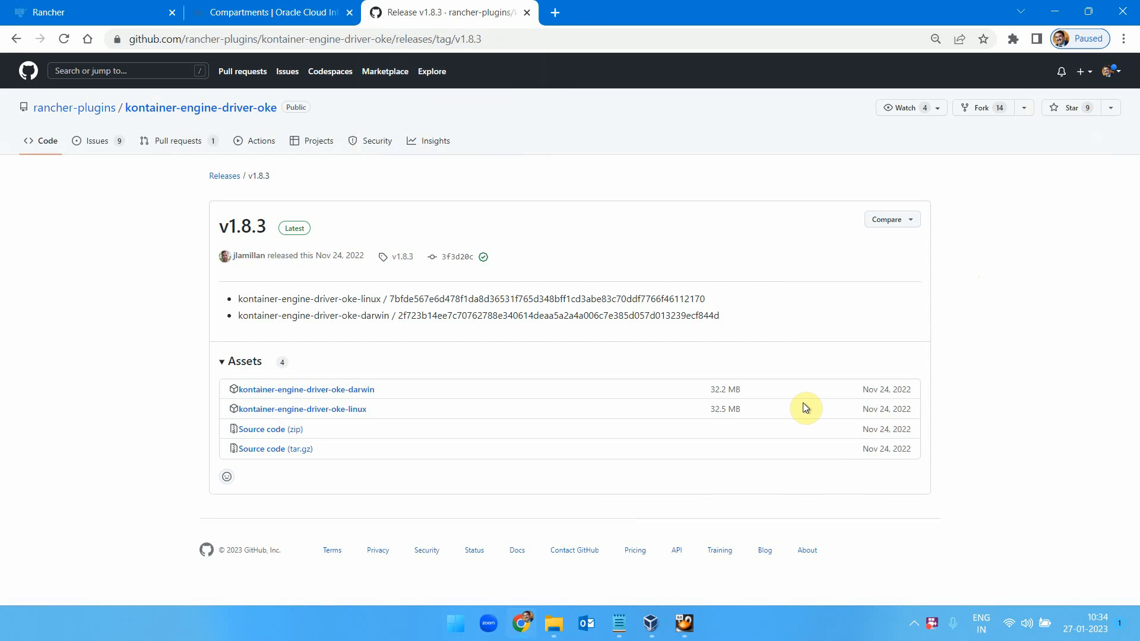
click(165, 111)
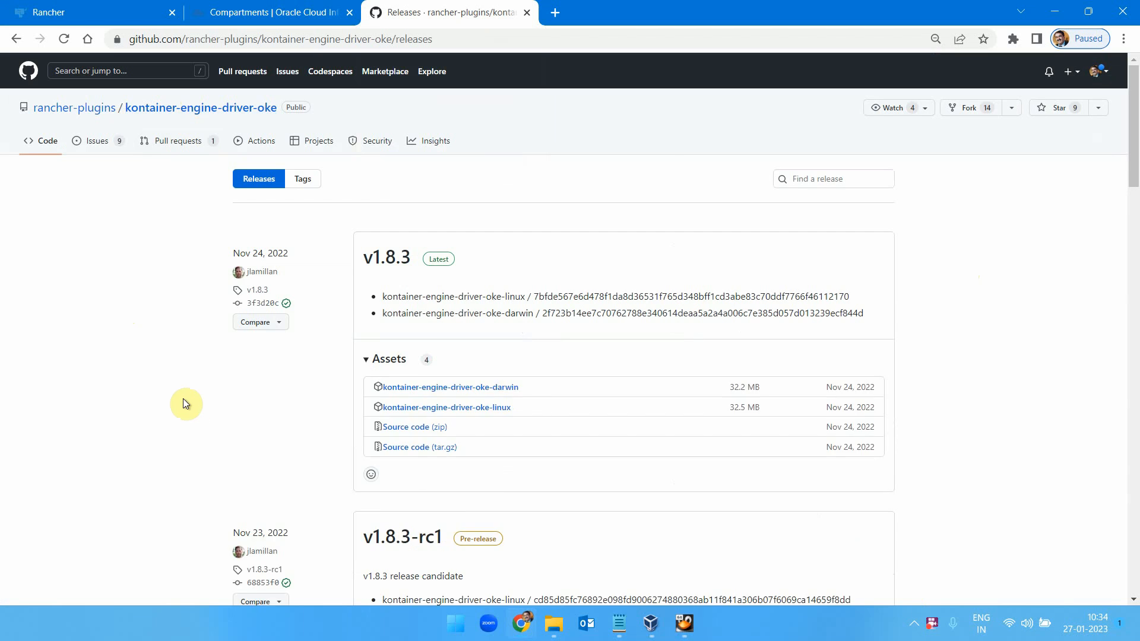
scroll(184, 402, down, 6)
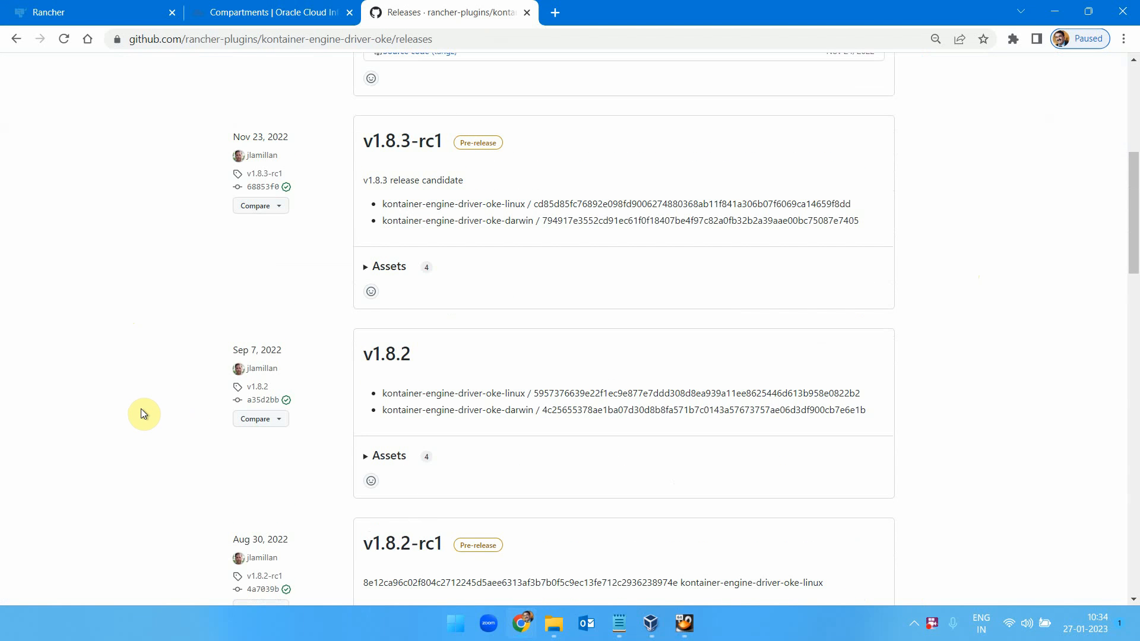
scroll(140, 408, down, 10)
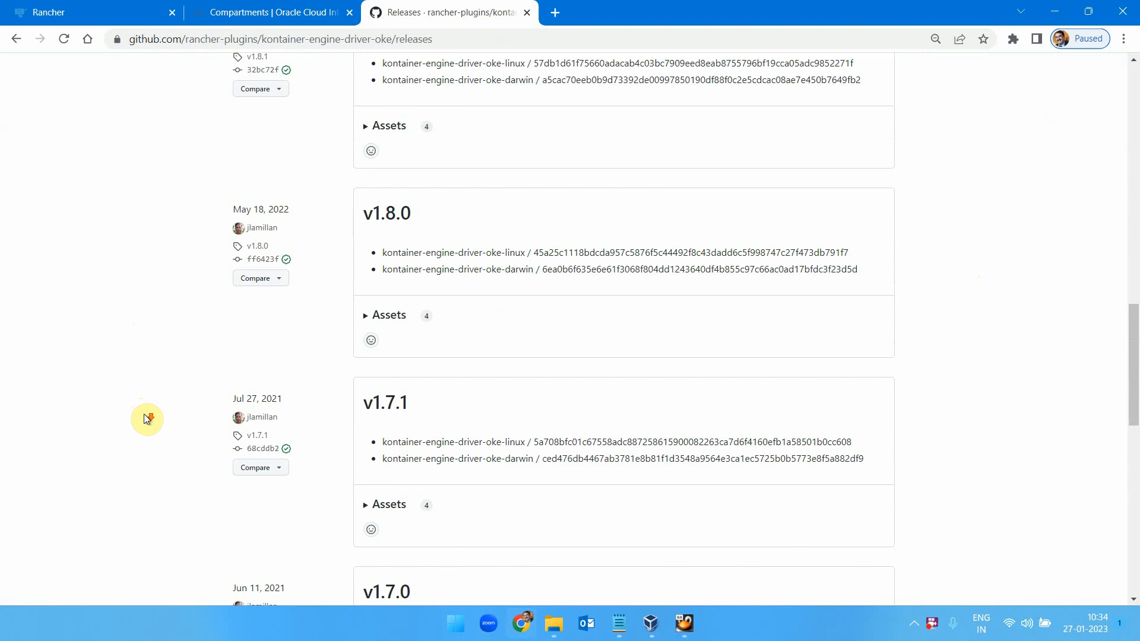
scroll(146, 419, down, 2)
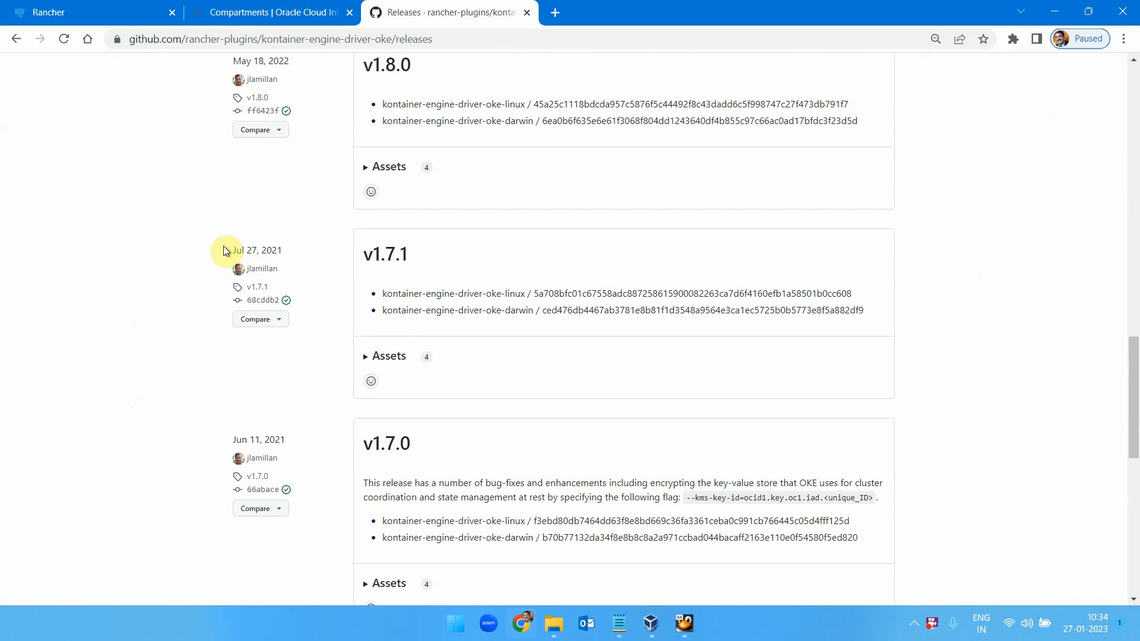
drag(229, 250, 292, 253)
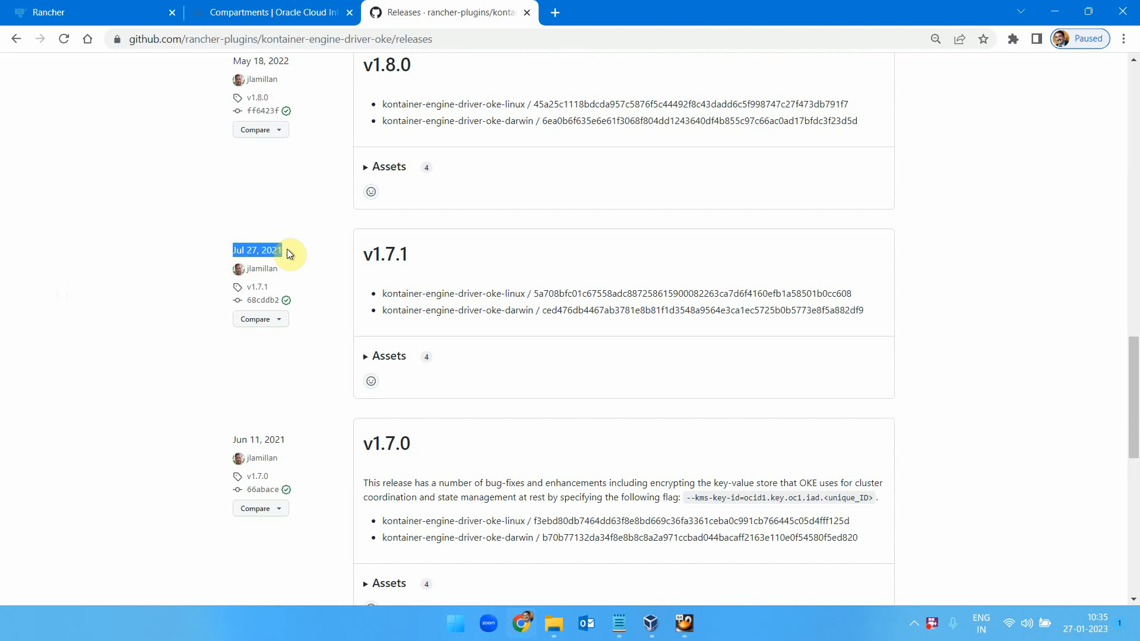
drag(287, 249, 262, 253)
click(268, 247)
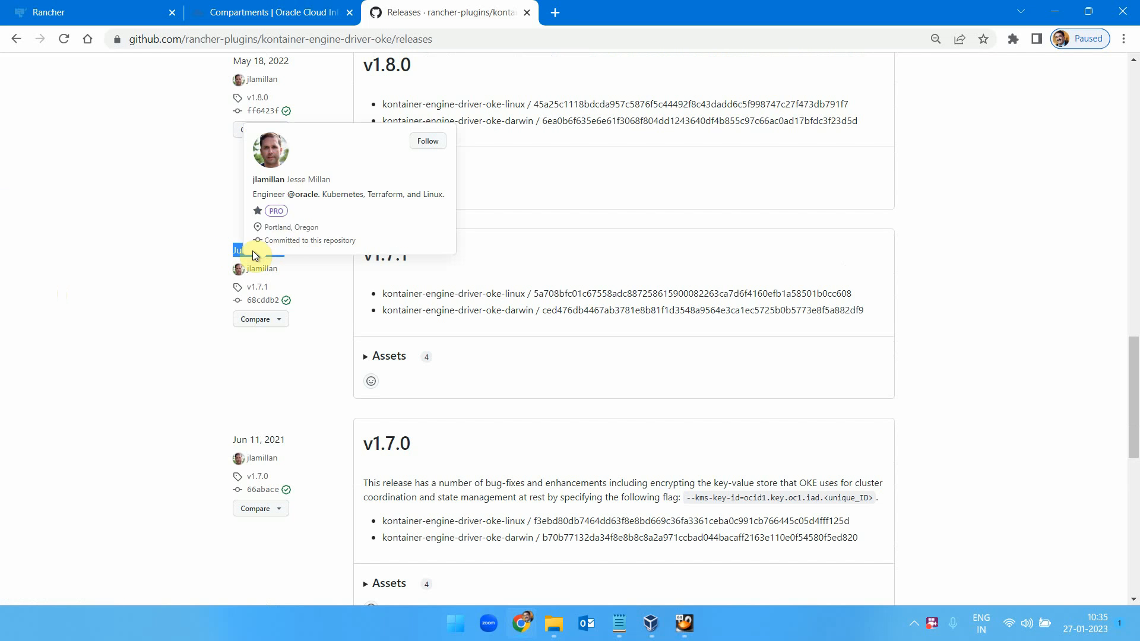
Copy the SSH public key from the rancher notes in Notepad into the Rancher node SSH public key field and create the cluster.
click(256, 12)
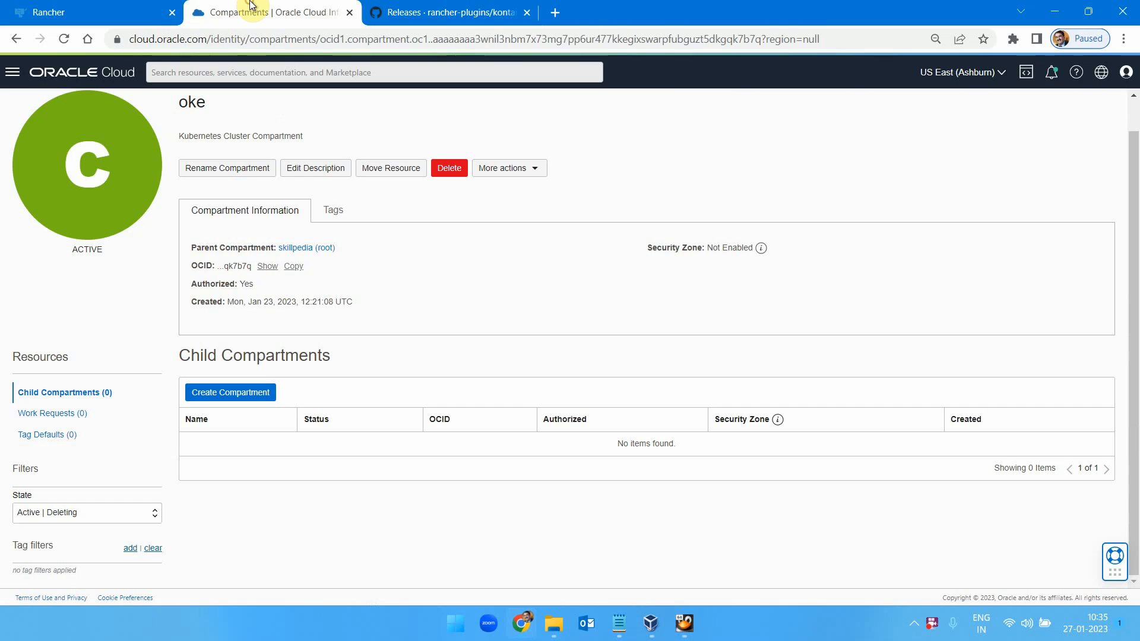
click(51, 12)
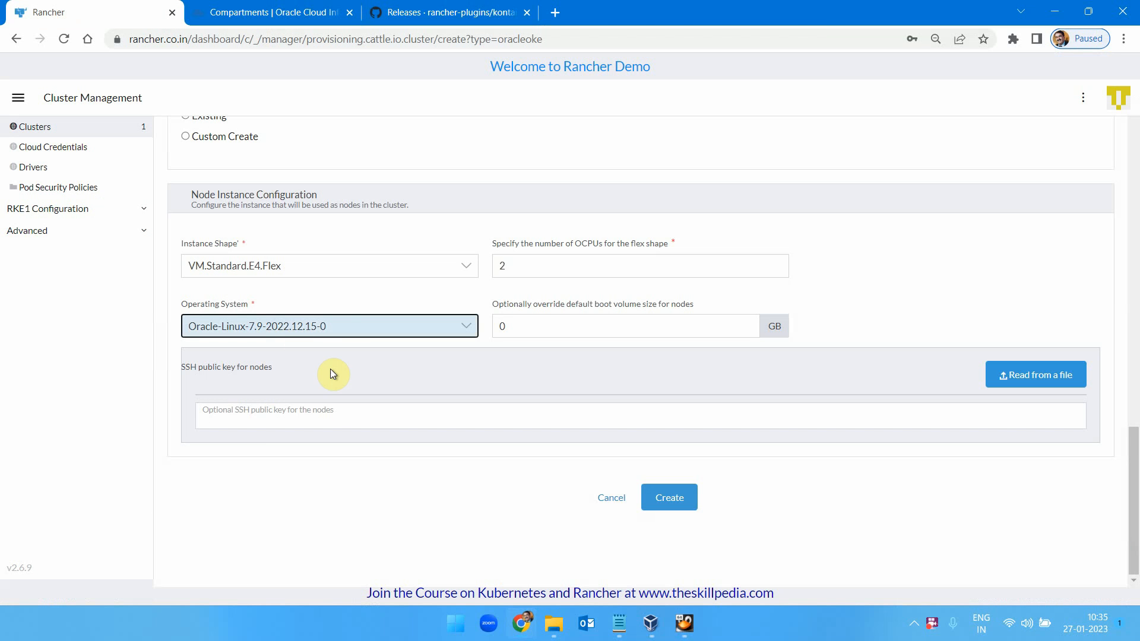
click(619, 623)
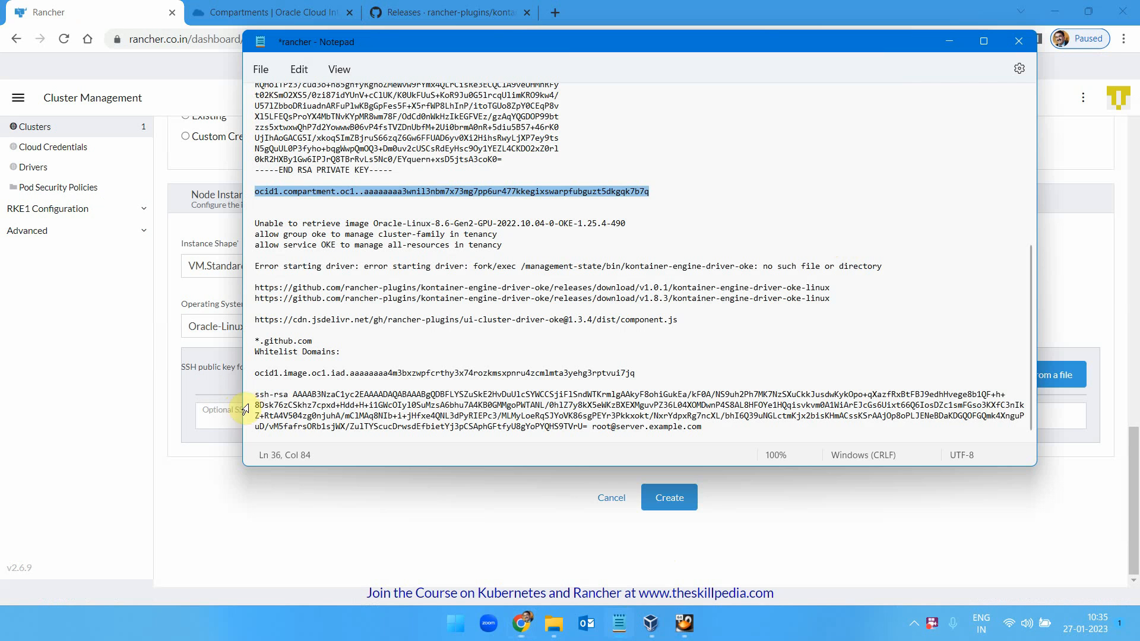
drag(249, 394, 709, 428)
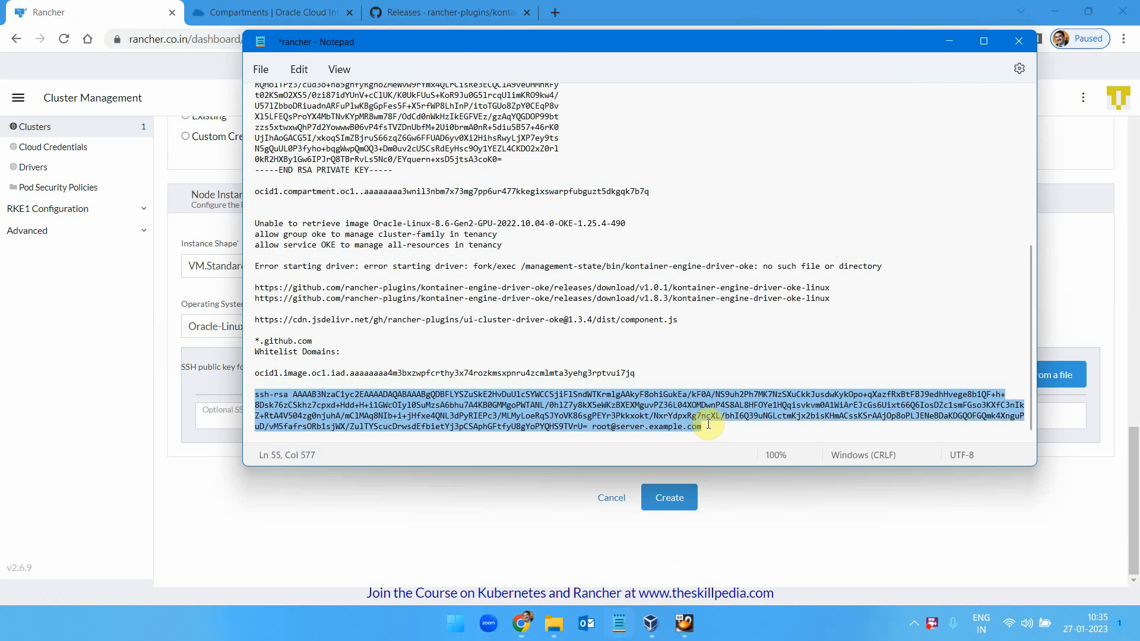
click(948, 41)
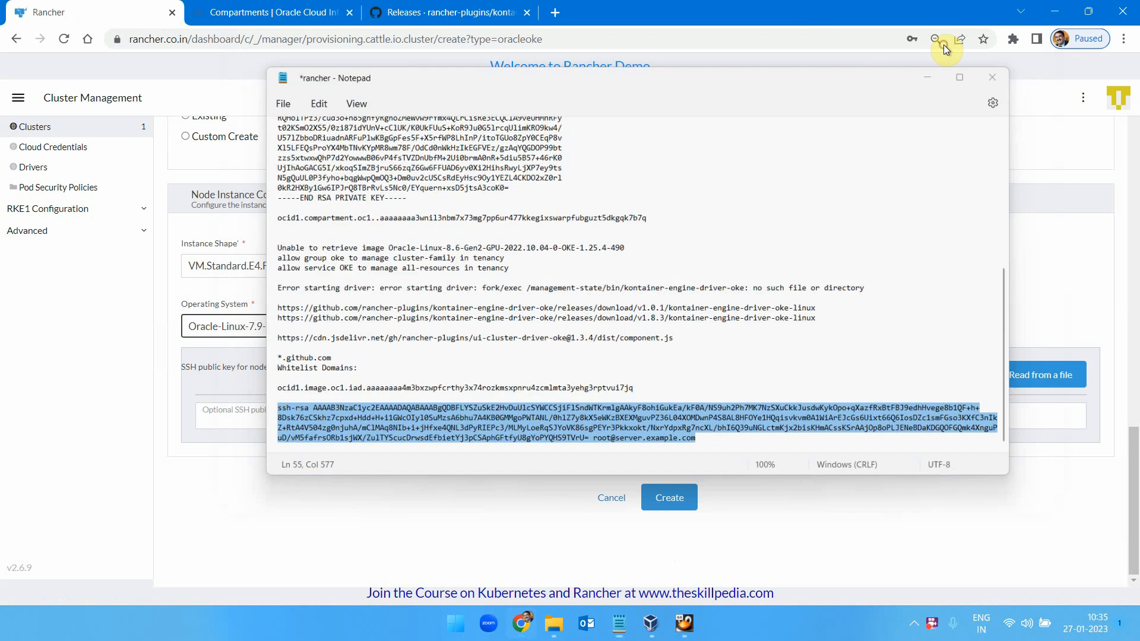
click(274, 423)
key(ctrl+v)
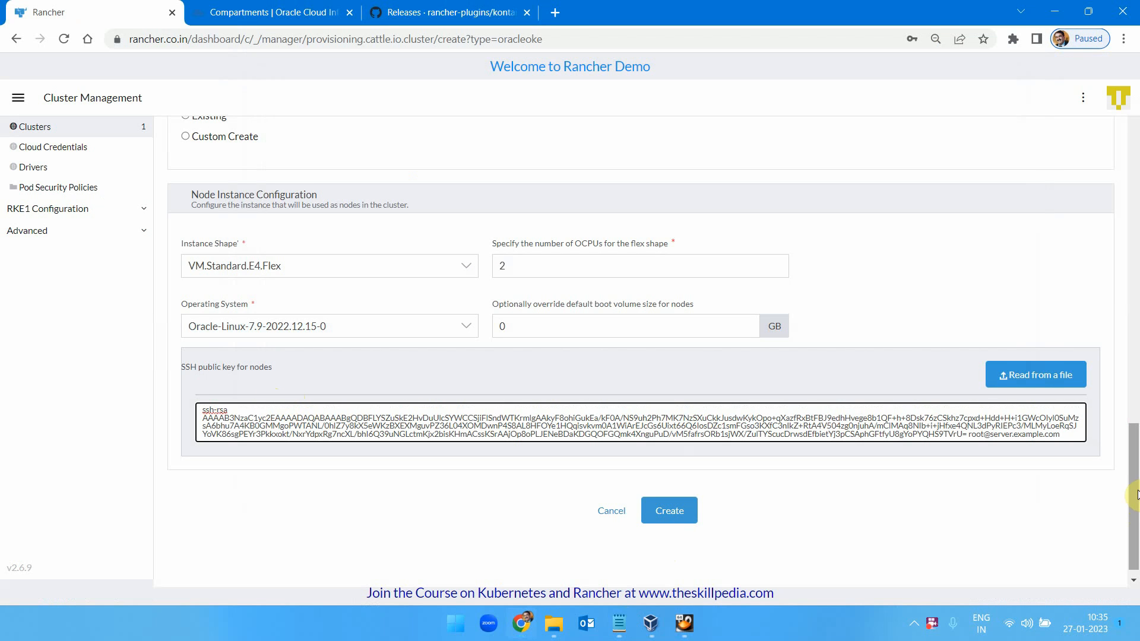
scroll(1135, 475, down, 1)
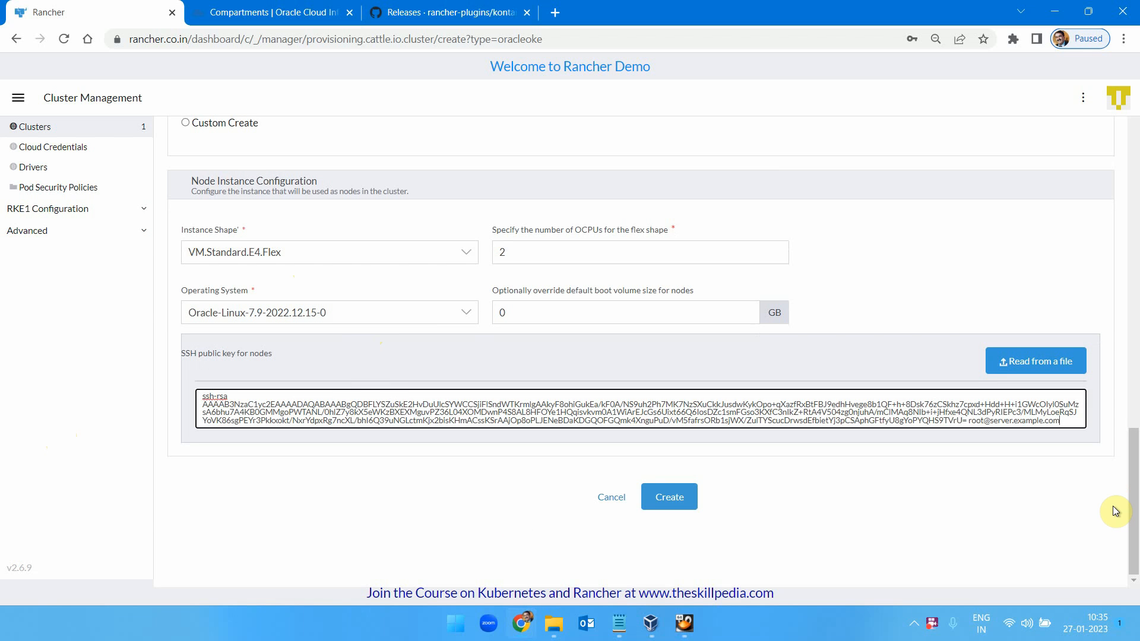
click(683, 497)
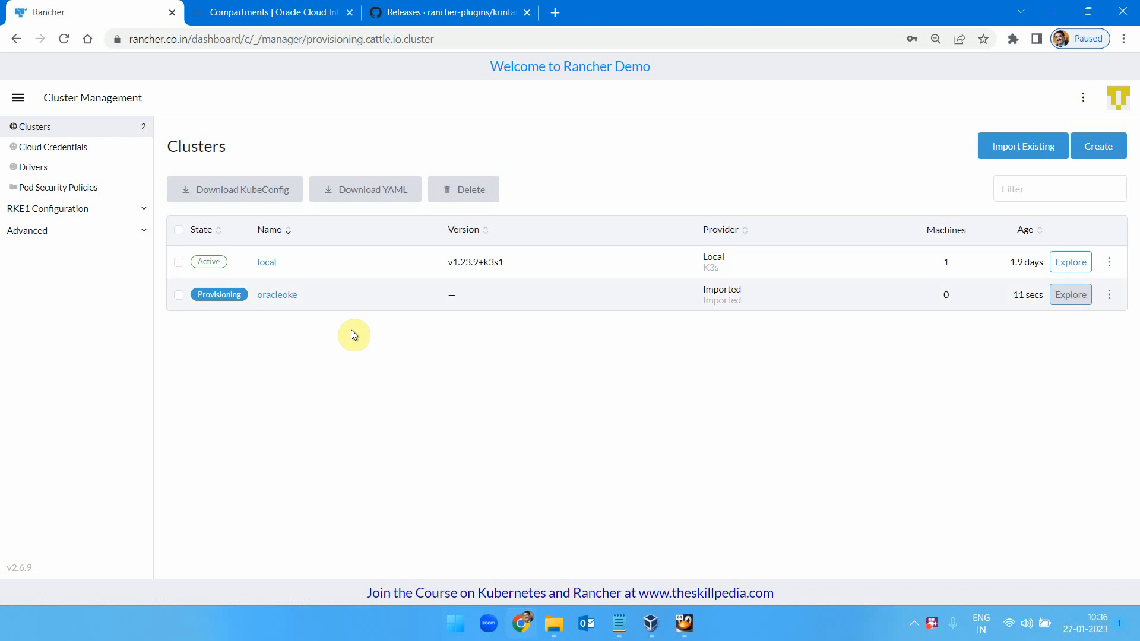
Open the oracleoke cluster's details and examine its provisioning conditions.
click(282, 297)
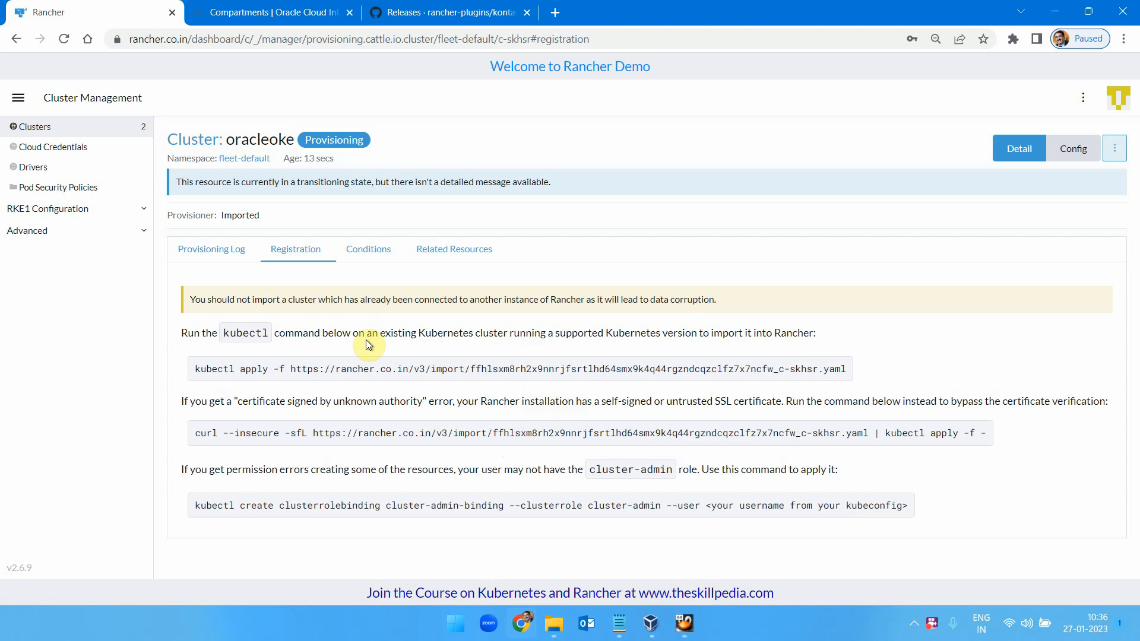
click(365, 249)
scroll(590, 392, down, 1)
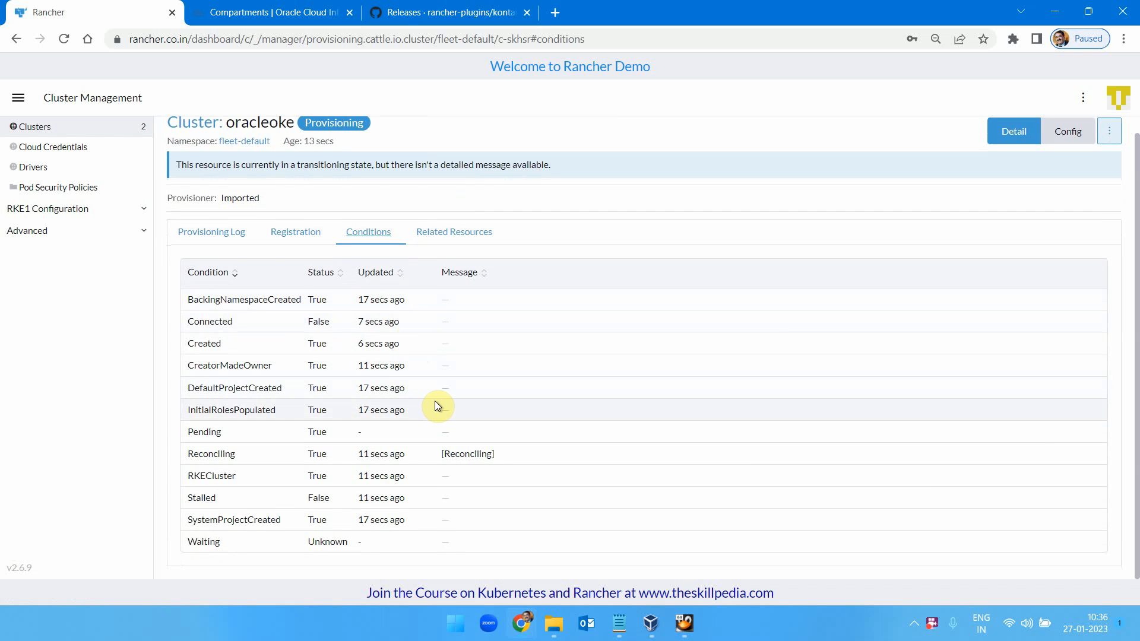
Switch to Oracle Cloud, list the Virtual Cloud Networks in the oke compartment and refresh the list.
click(259, 21)
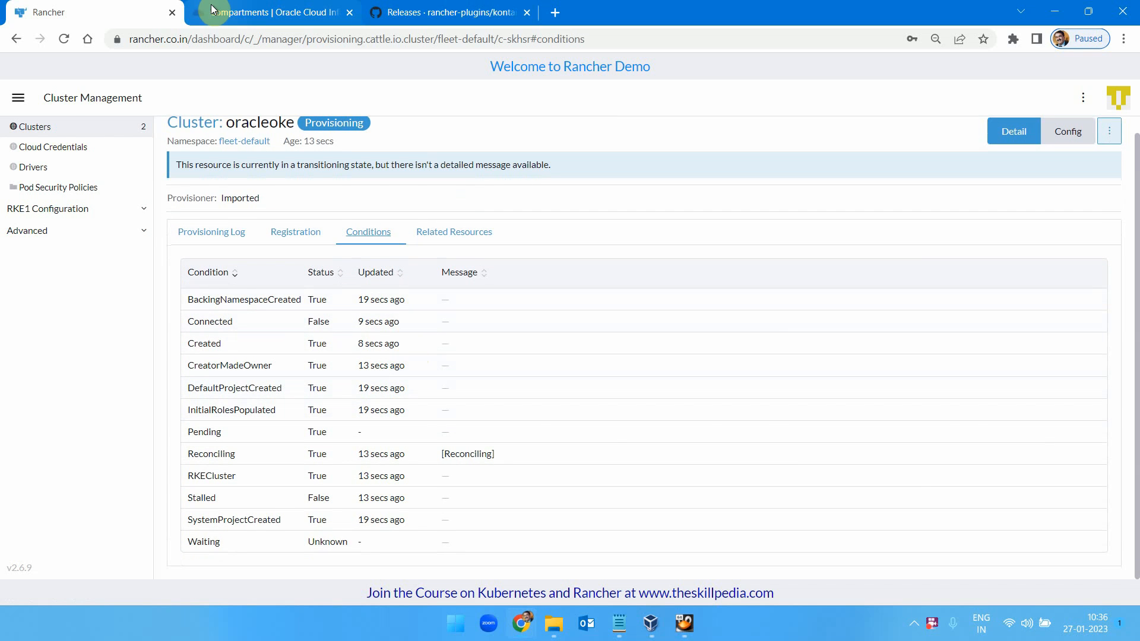
click(12, 72)
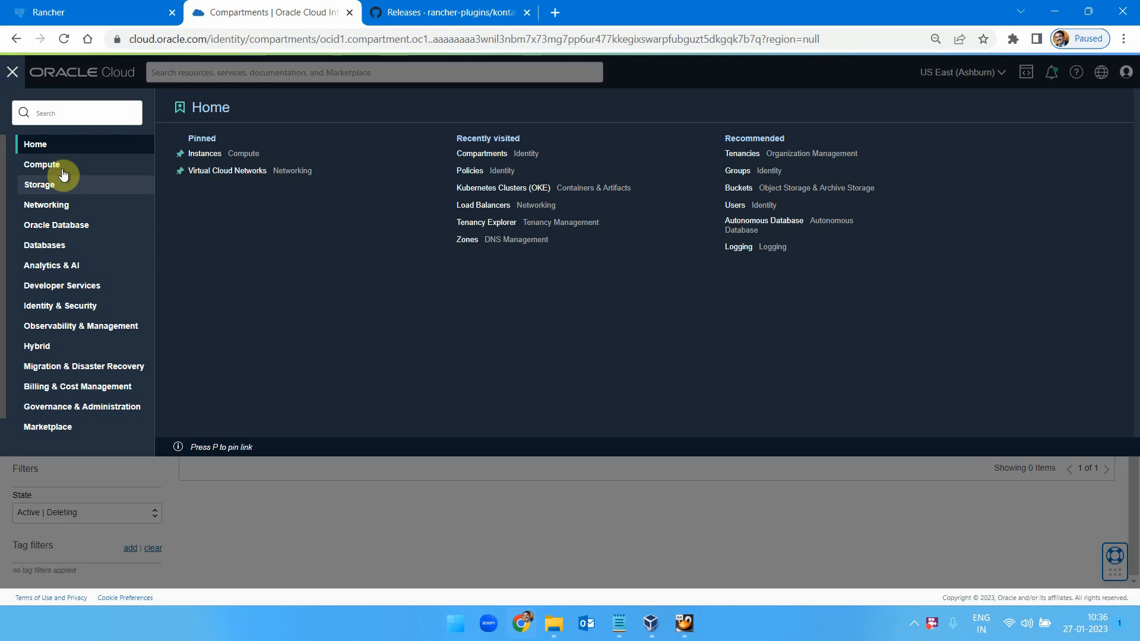
mouse_move(56, 204)
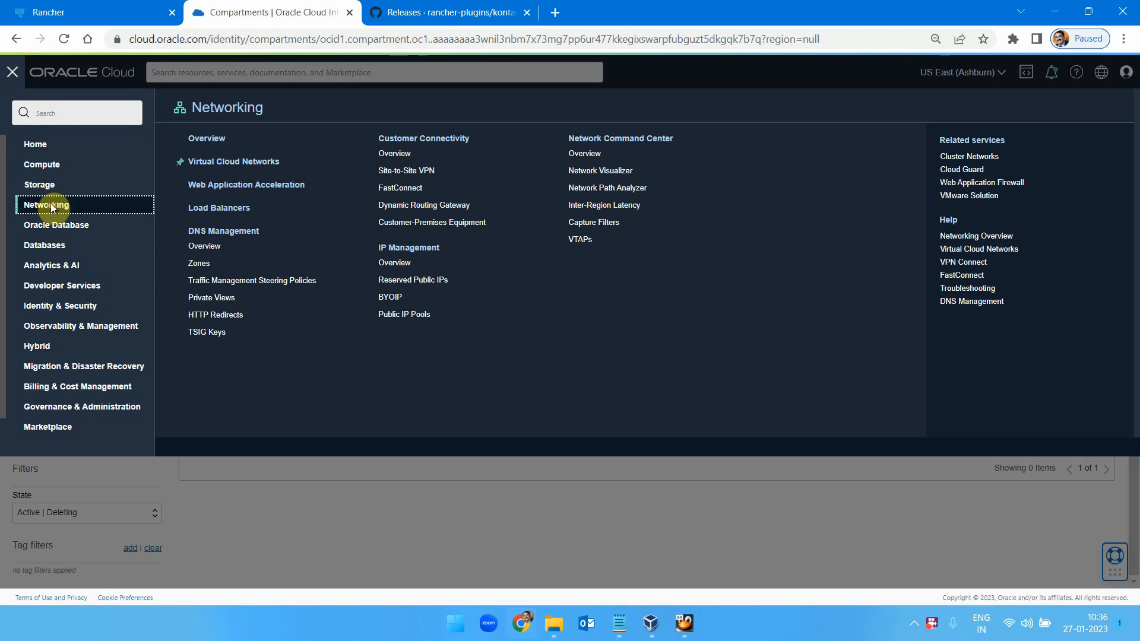
click(255, 161)
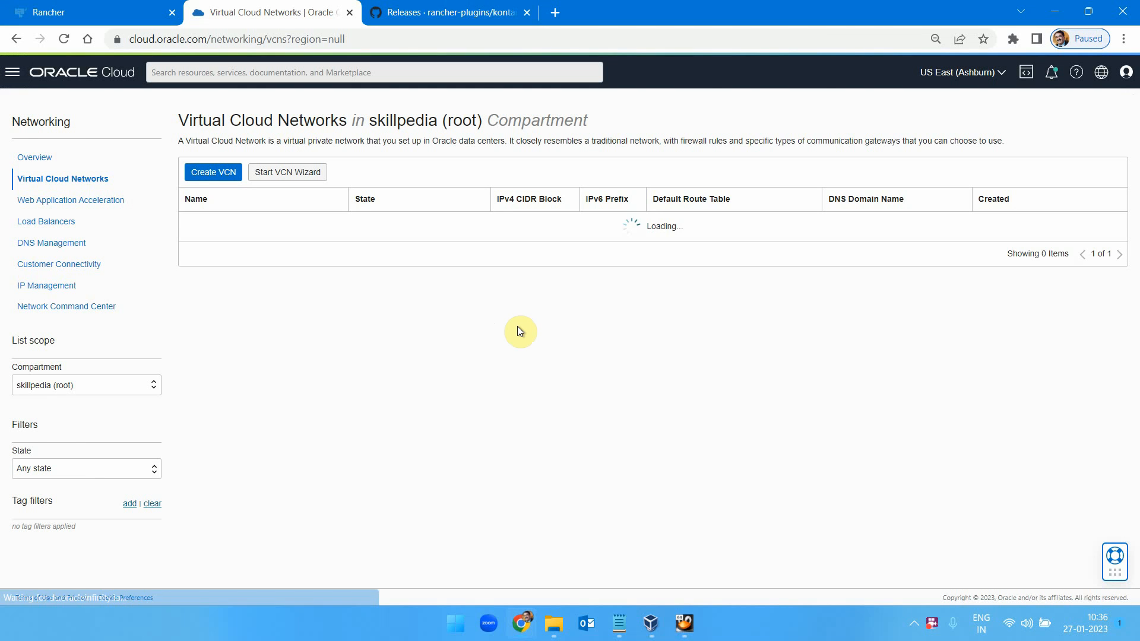
click(101, 386)
click(92, 419)
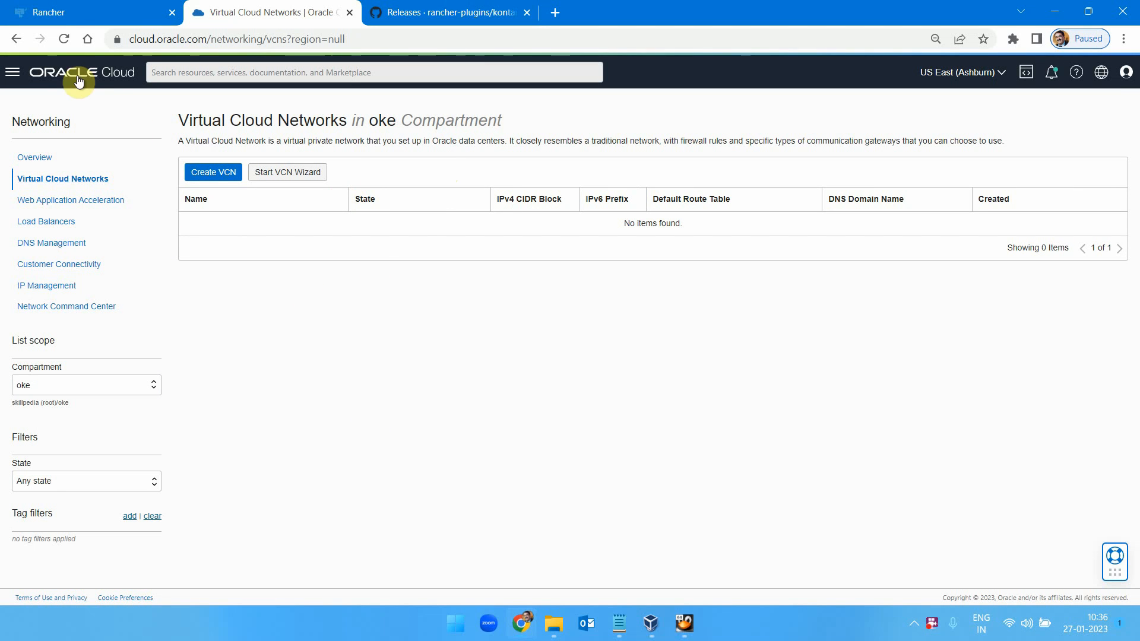
click(63, 39)
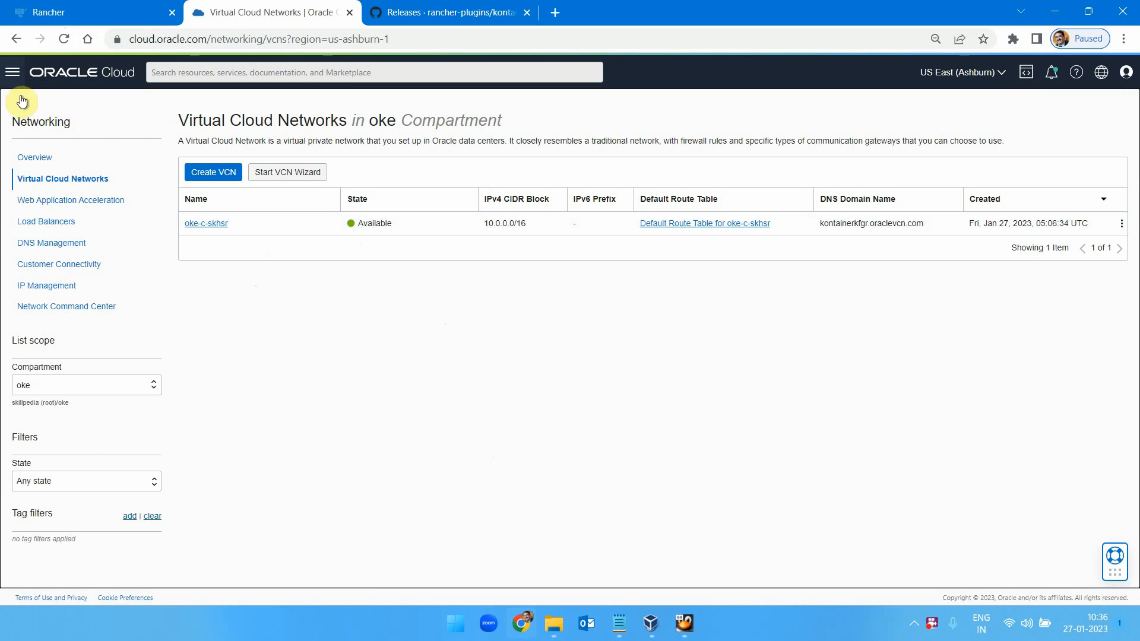
Show the Kubernetes Clusters (OKE) list for the oke compartment and refresh it.
click(12, 72)
click(54, 288)
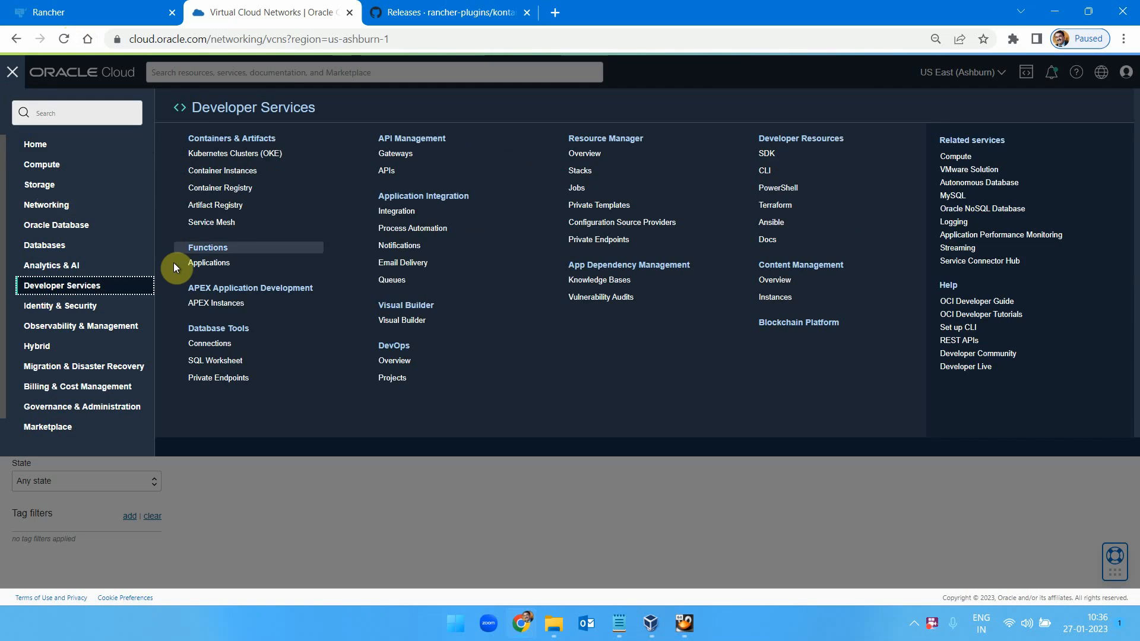
click(238, 156)
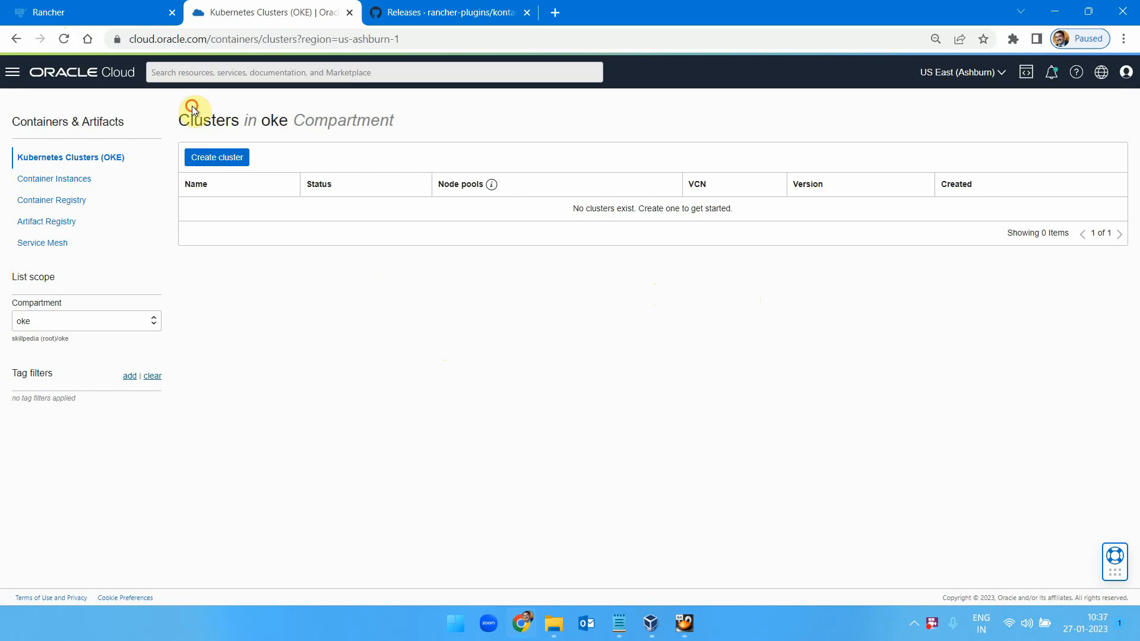
drag(191, 107, 385, 105)
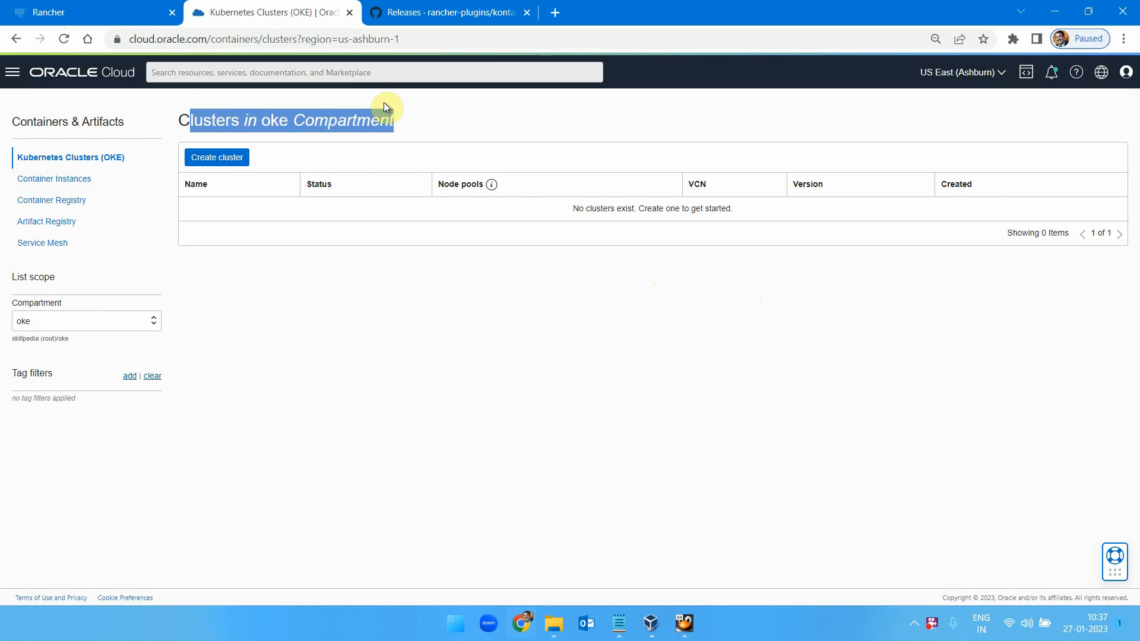
click(64, 39)
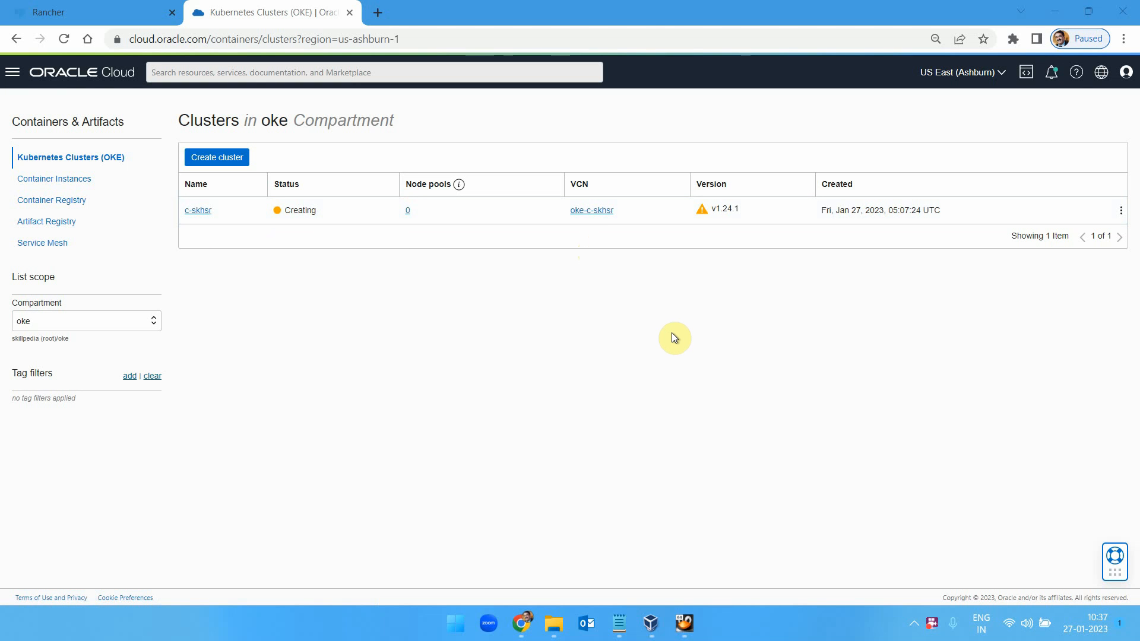
Return to Rancher, reopen the oracleoke cluster from the cluster list and check its conditions again.
click(101, 19)
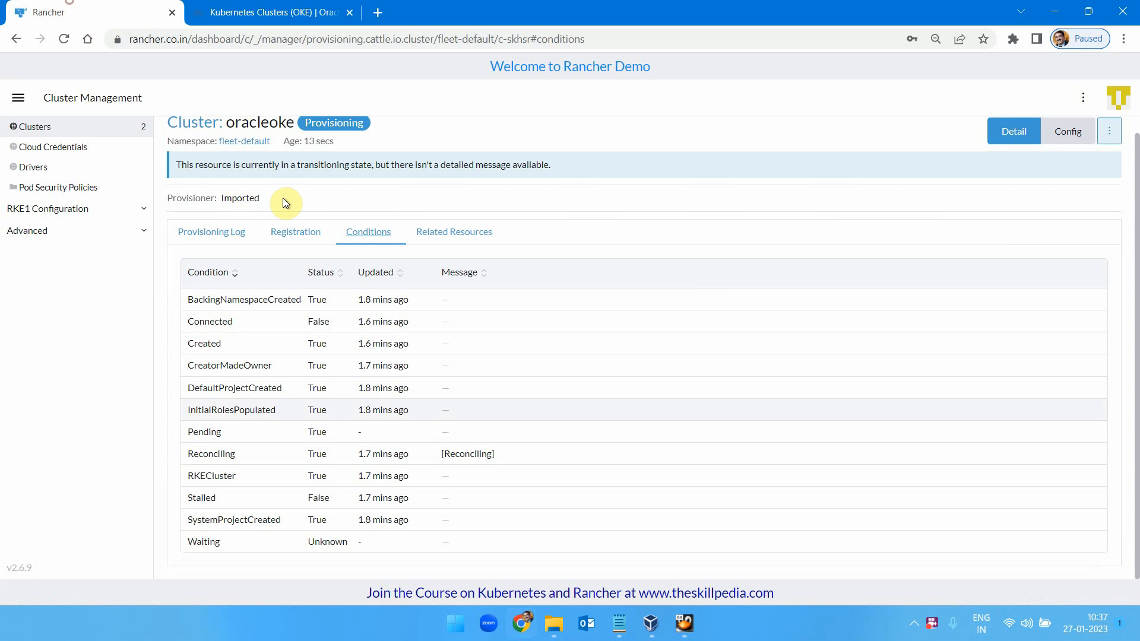
click(195, 122)
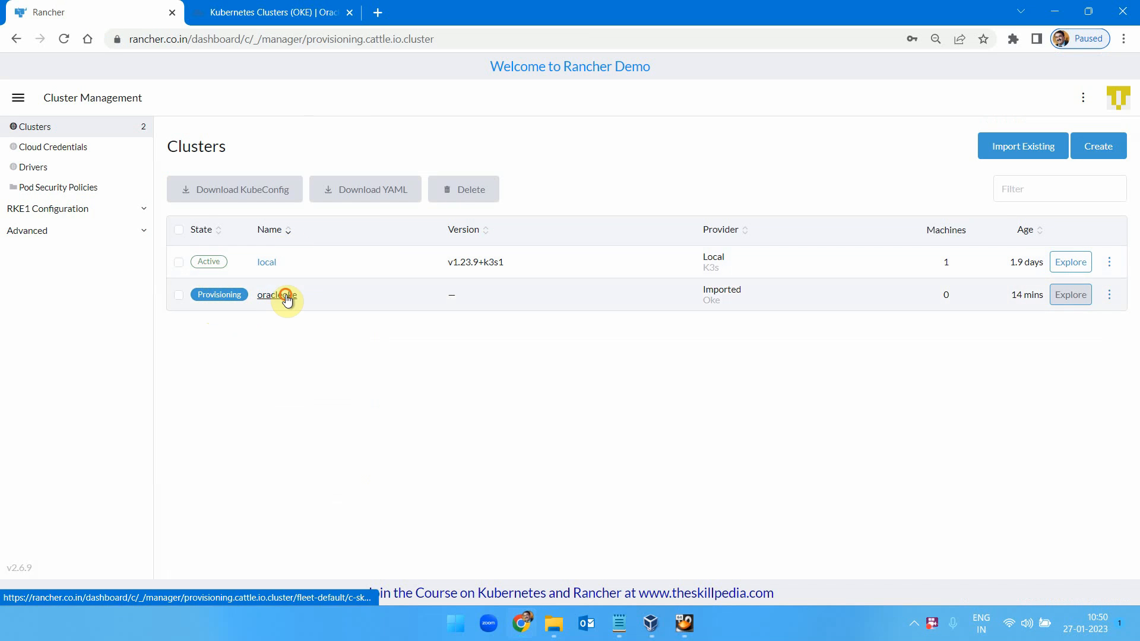
click(284, 295)
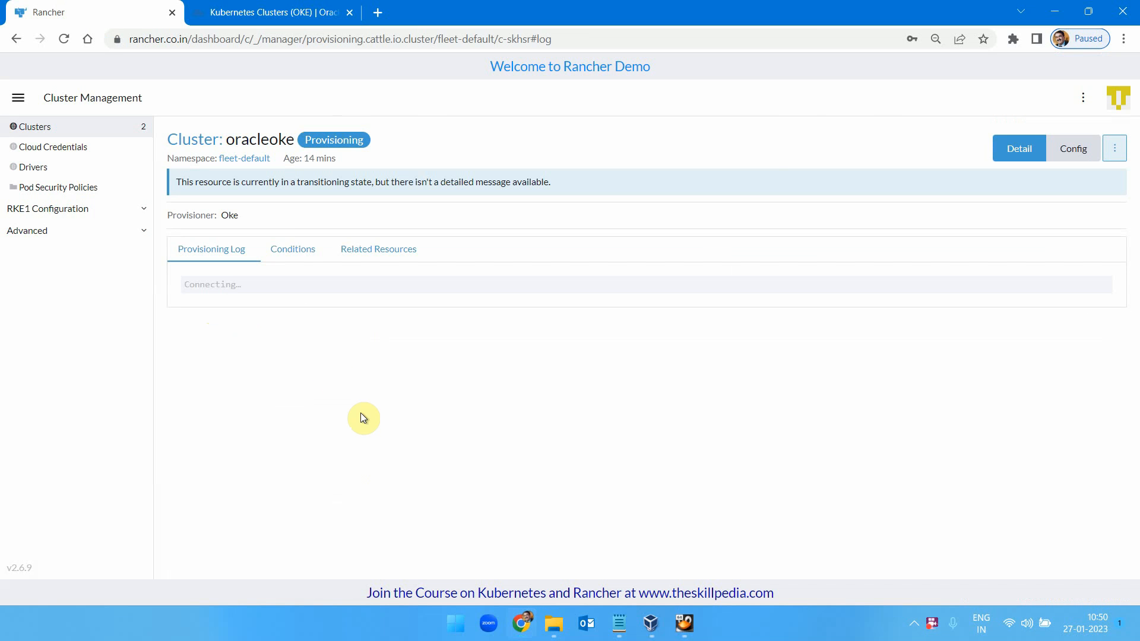
click(293, 248)
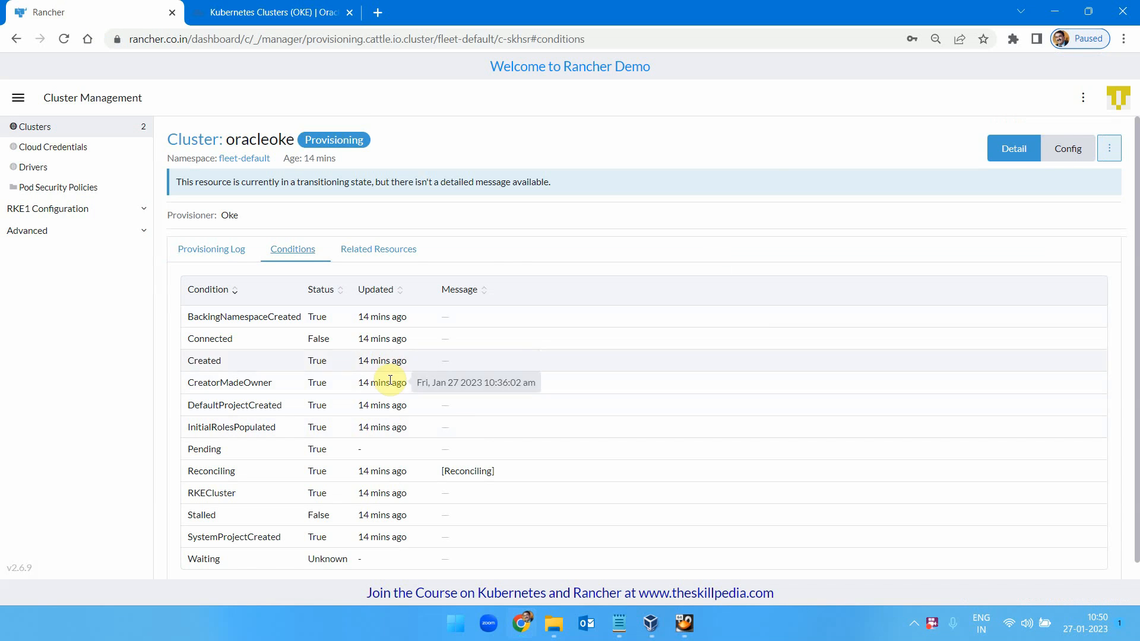
Switch to Oracle Cloud, view the cluster's node pools and open the details of node pool c-skhsr-1.
click(254, 11)
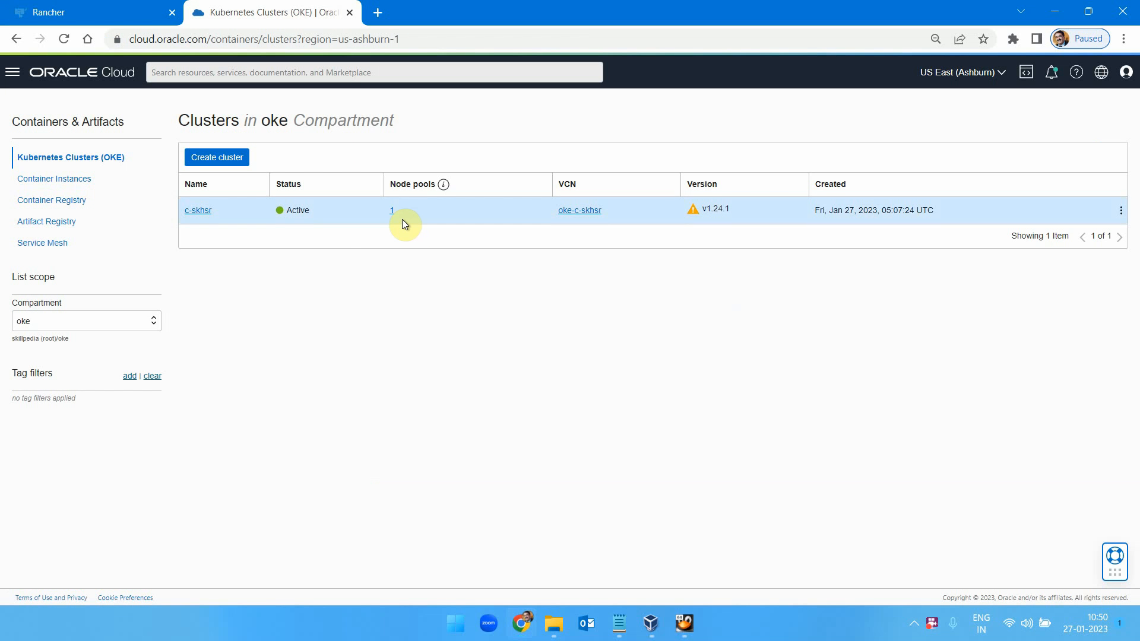
click(391, 211)
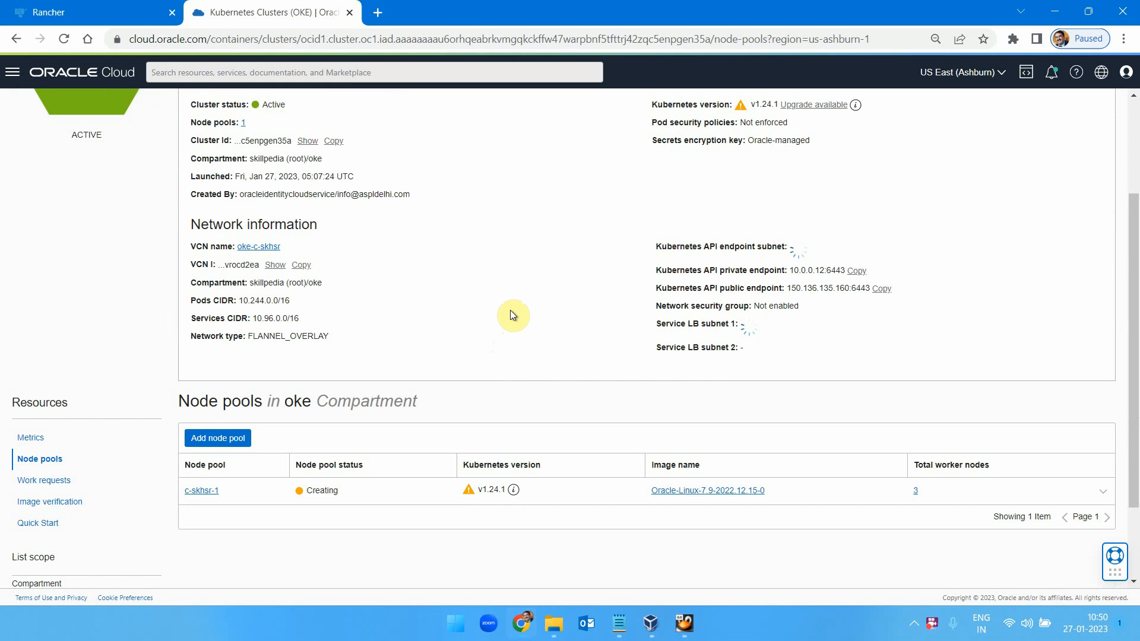
scroll(511, 316, down, 2)
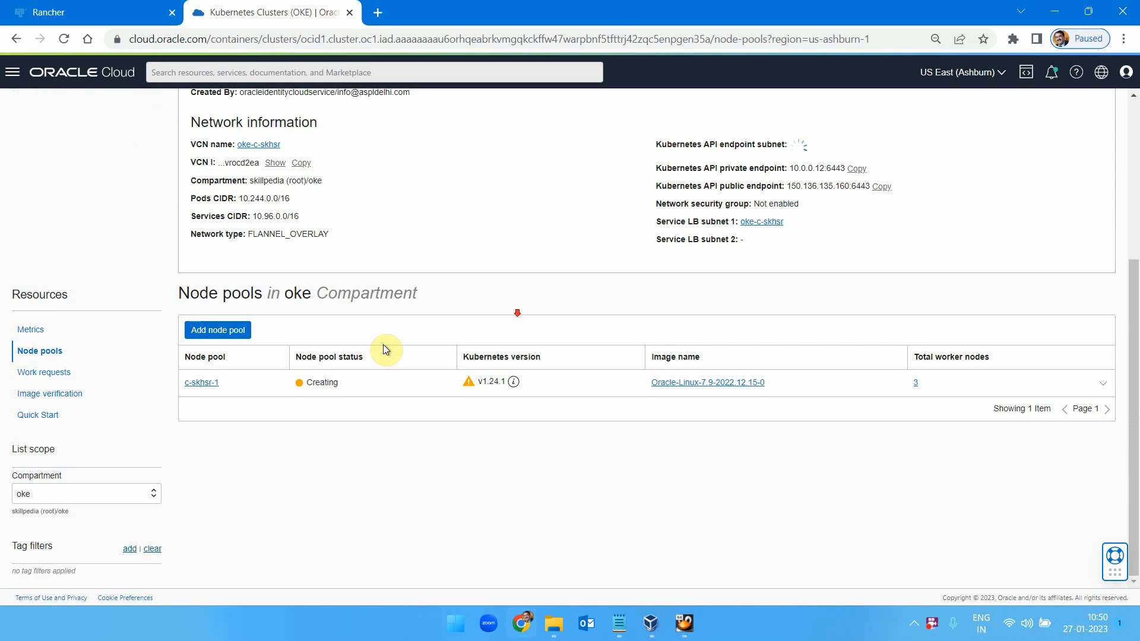
click(202, 384)
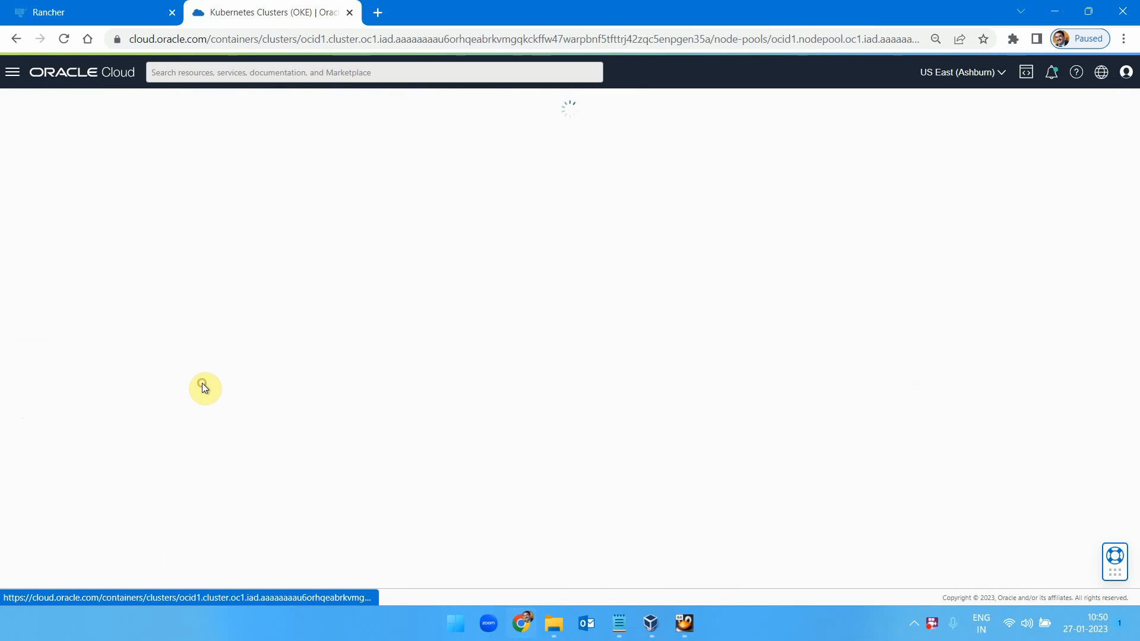
Check the status of node pool c-skhsr-1 and the Kubernetes condition and state of its worker nodes.
scroll(475, 243, down, 1)
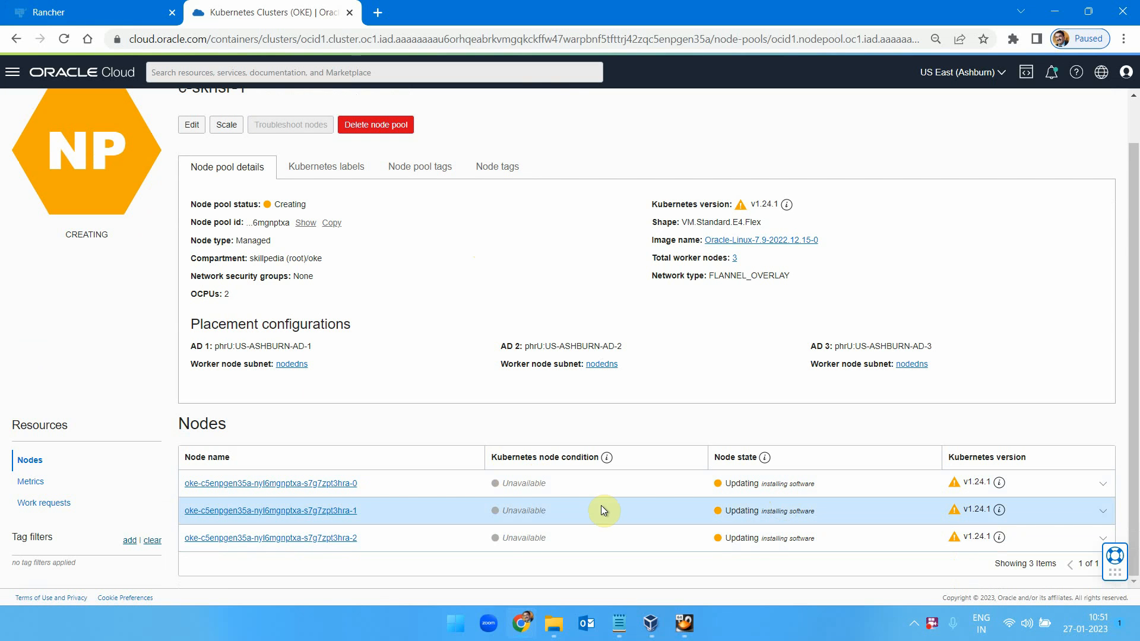
click(47, 12)
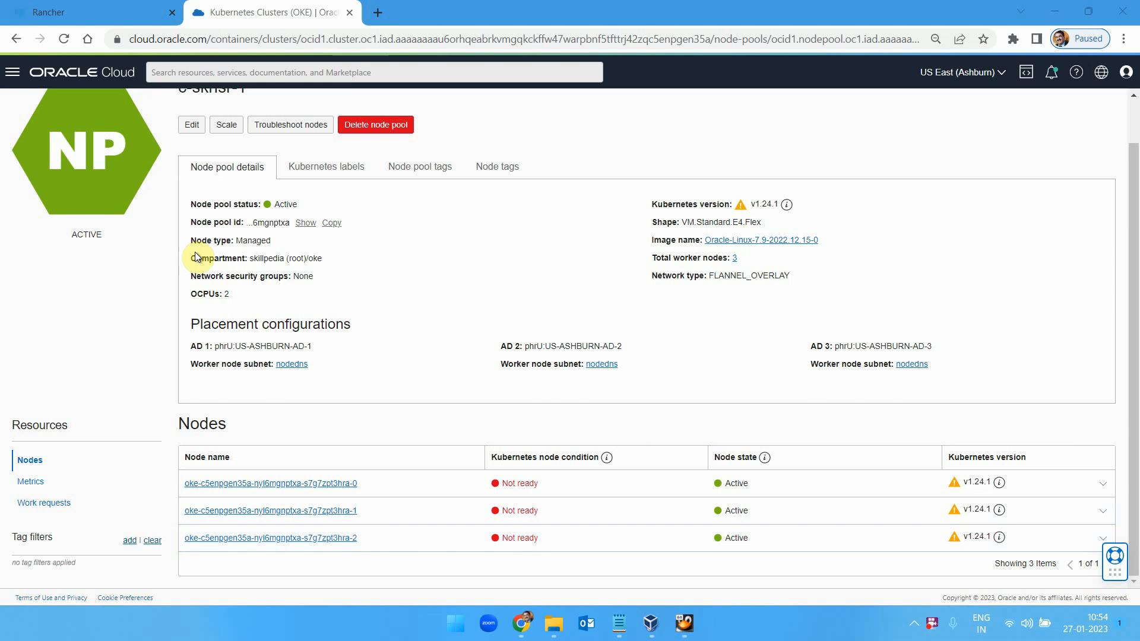
scroll(343, 247, up, 1)
scroll(459, 322, down, 1)
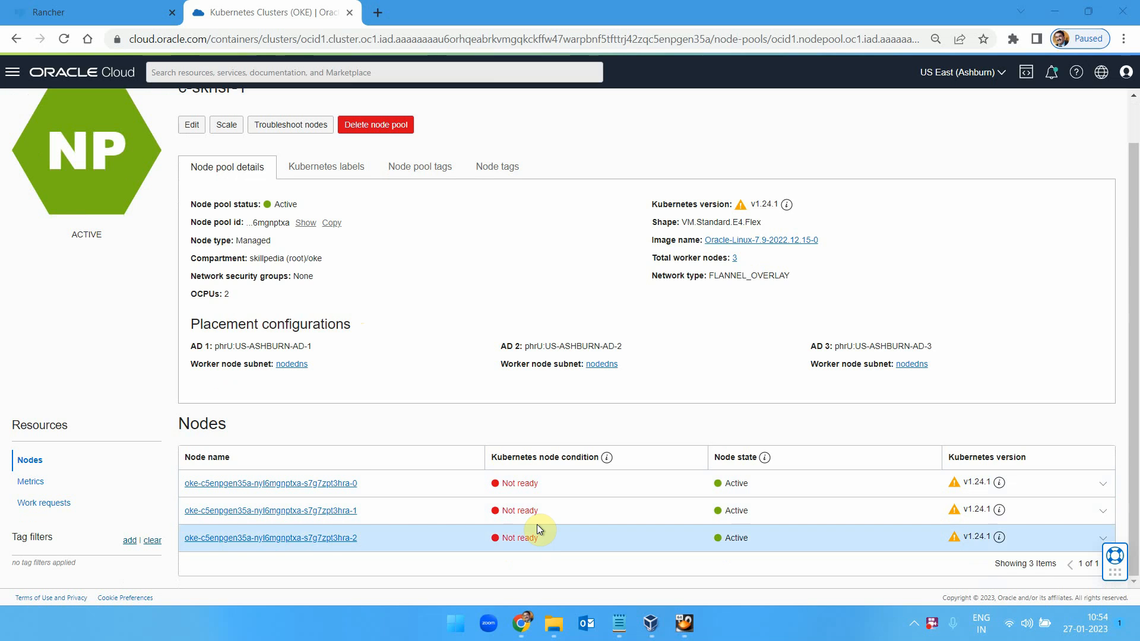
Switch to Rancher, open the local cluster's dashboard and list its installed apps.
click(90, 10)
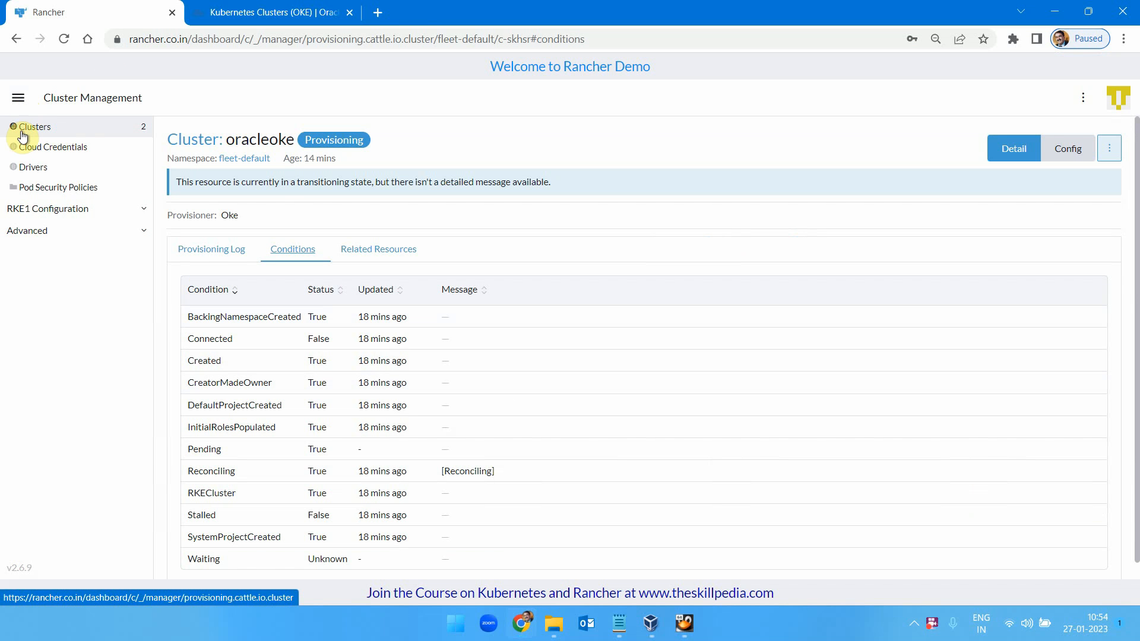
click(18, 99)
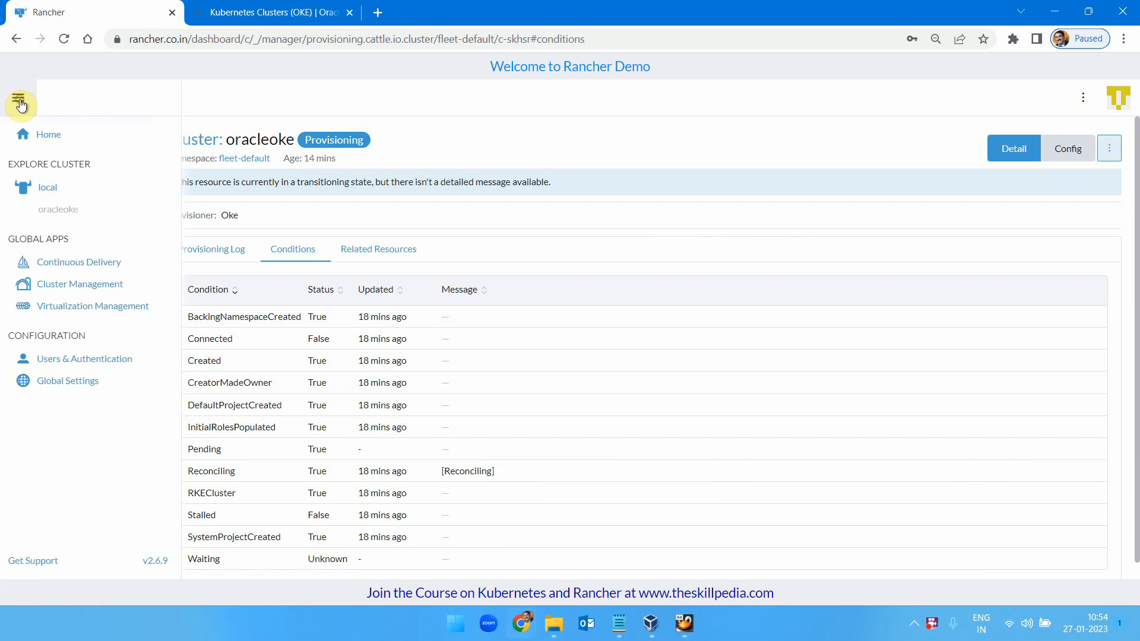
click(51, 188)
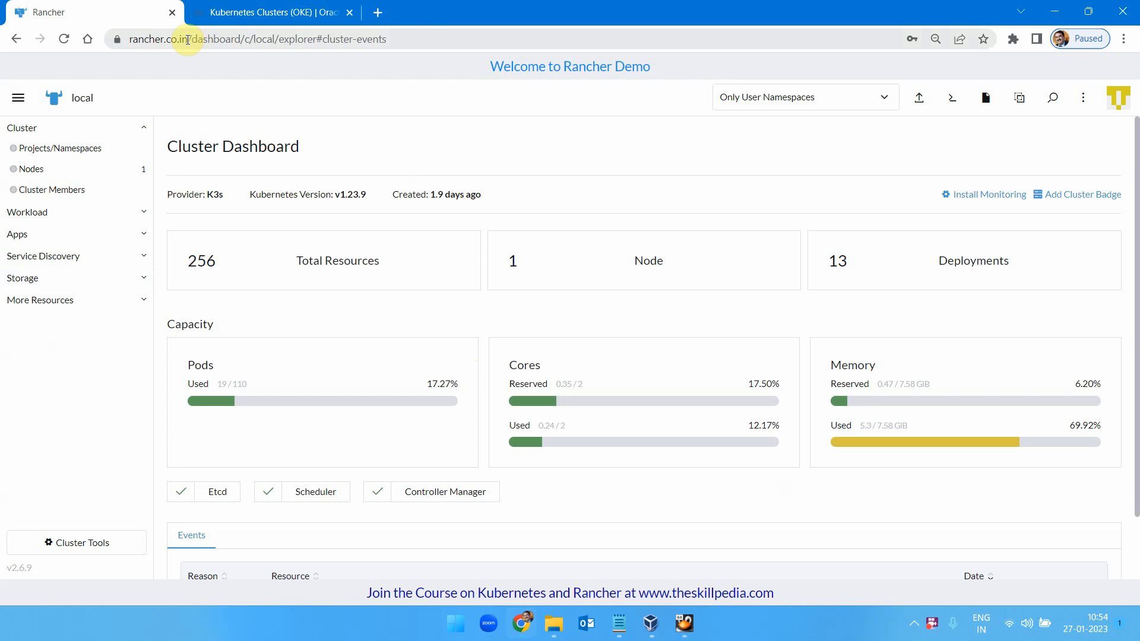
drag(188, 39, 127, 38)
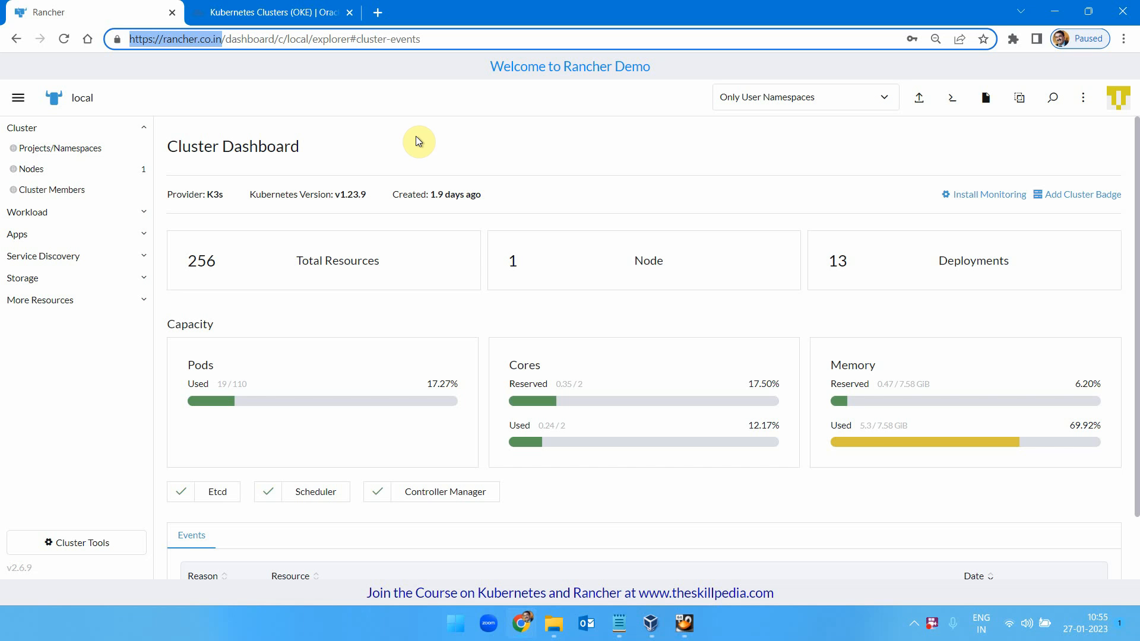
click(32, 236)
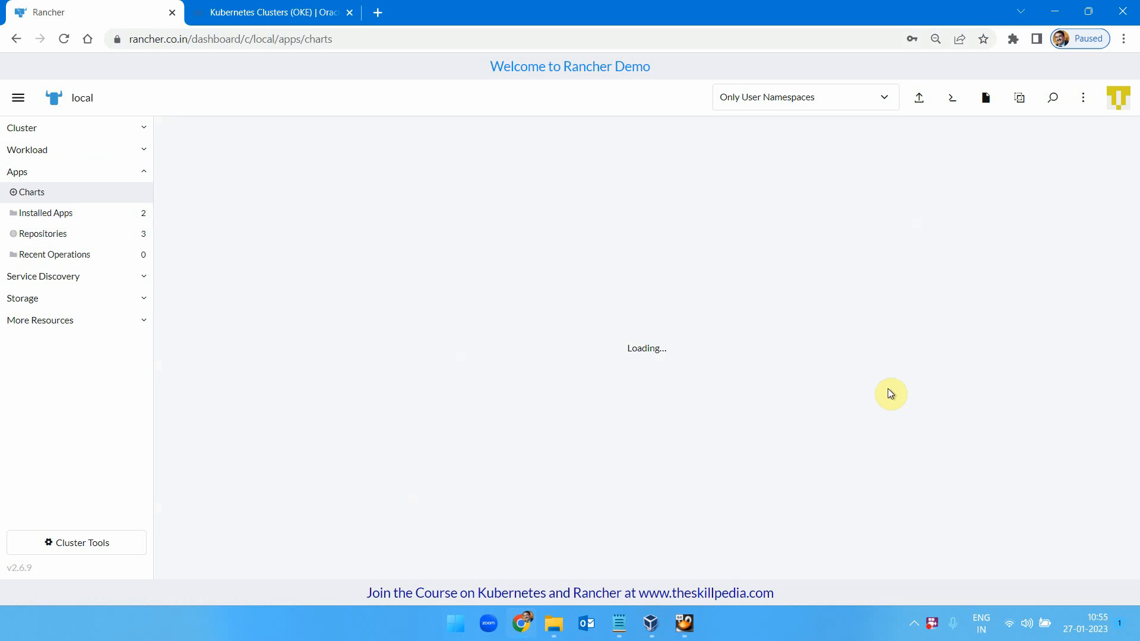
click(75, 215)
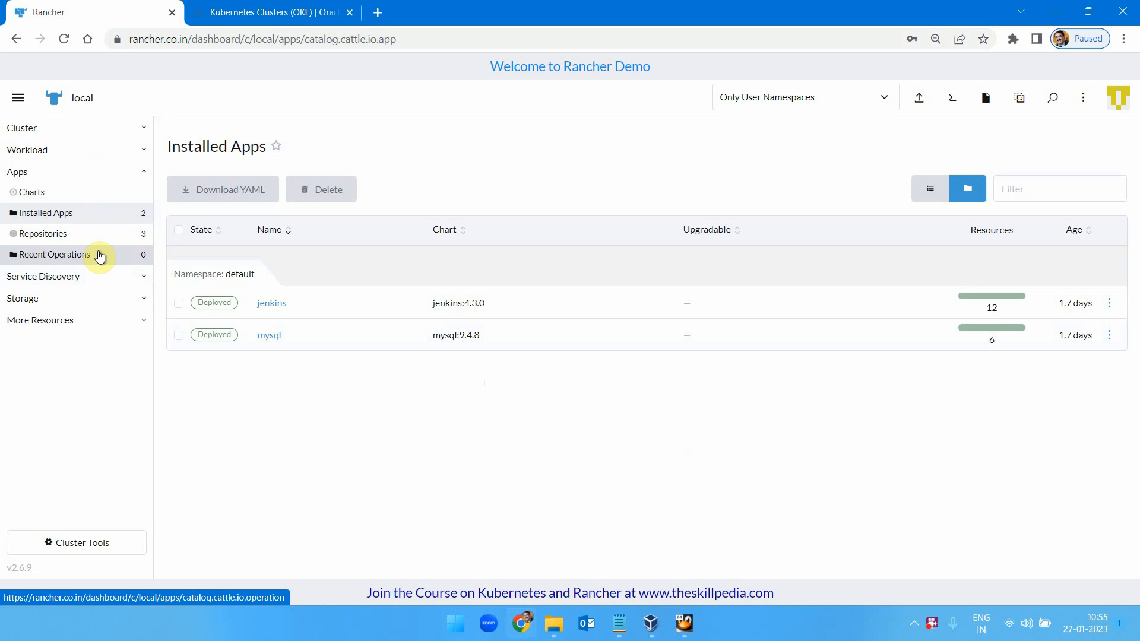
Browse the local cluster's app charts, open the Apache Tomcat chart and look through its parameters.
click(26, 193)
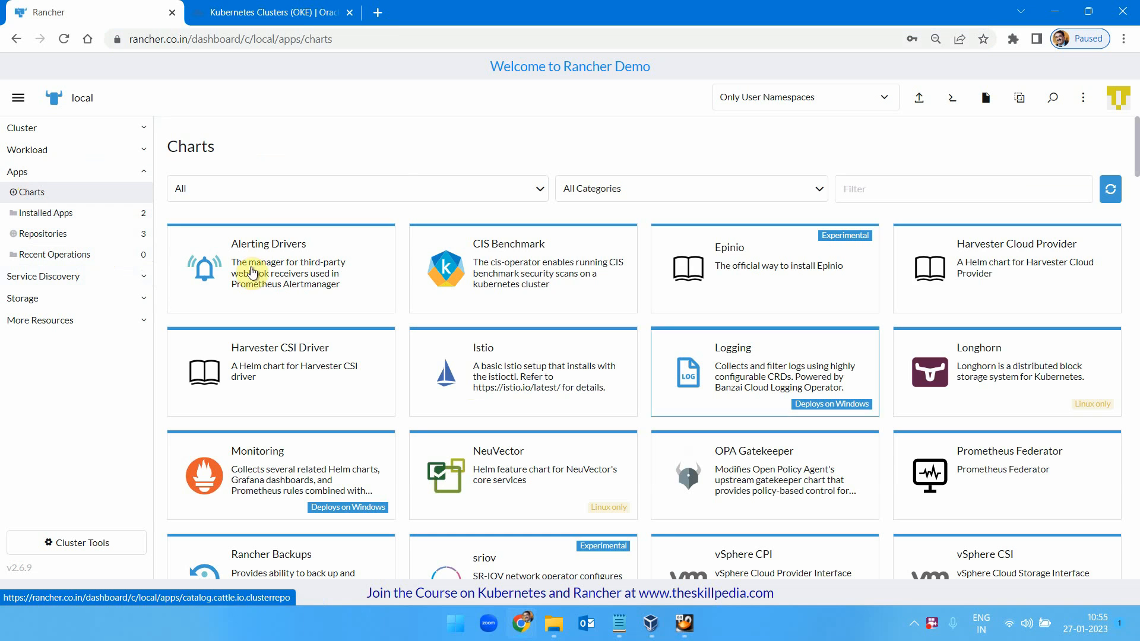
scroll(252, 272, down, 9)
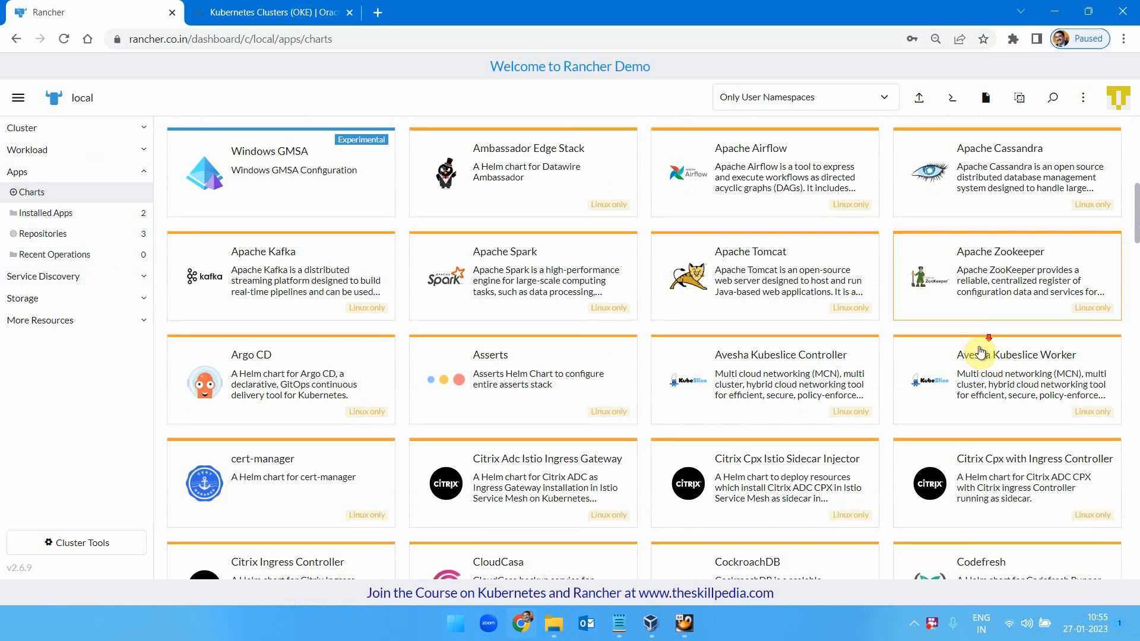
scroll(980, 353, down, 1)
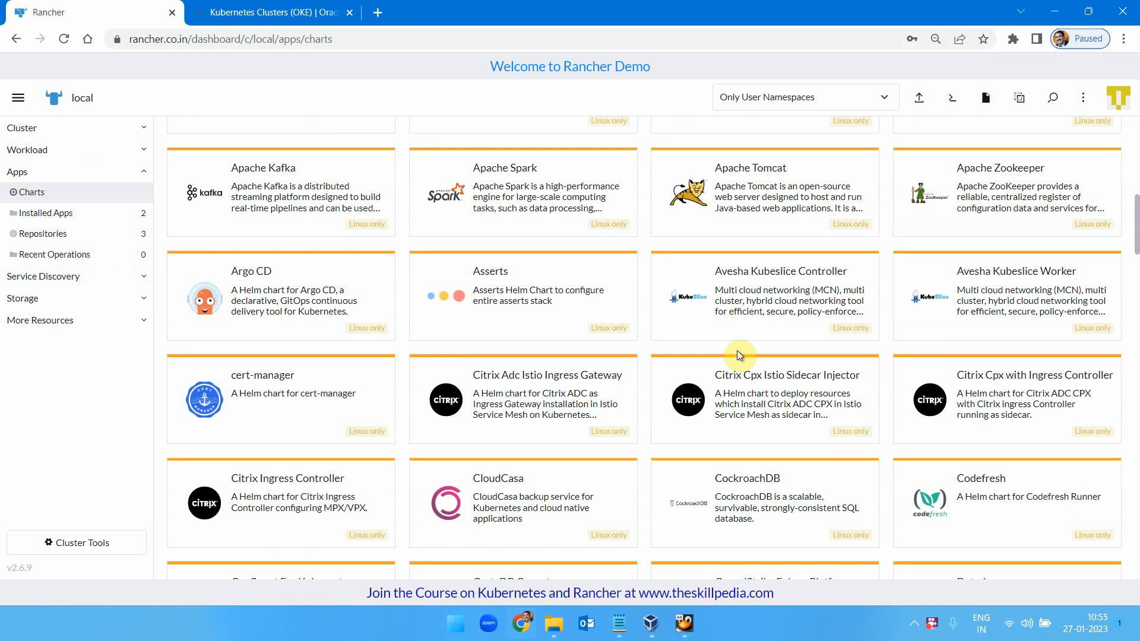
click(786, 205)
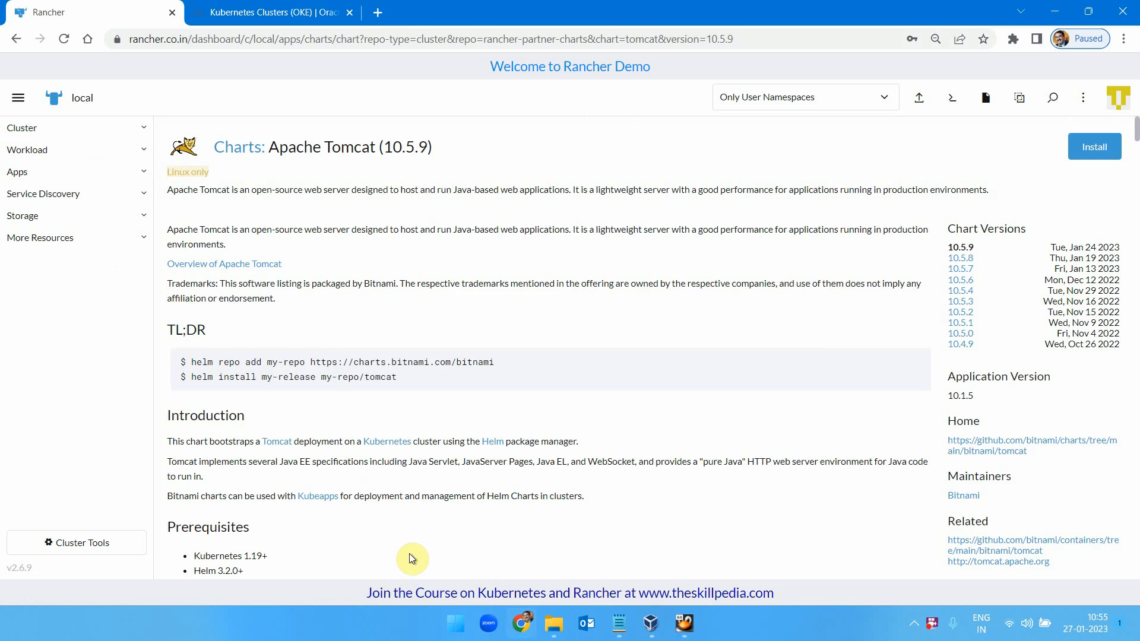
scroll(751, 318, down, 15)
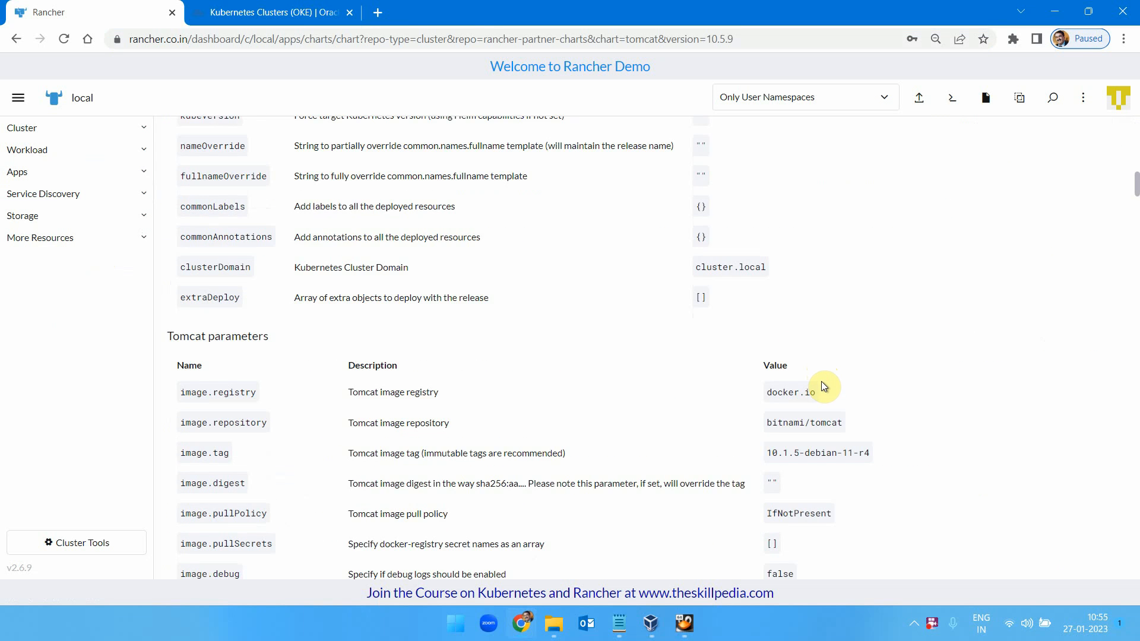
scroll(824, 386, down, 5)
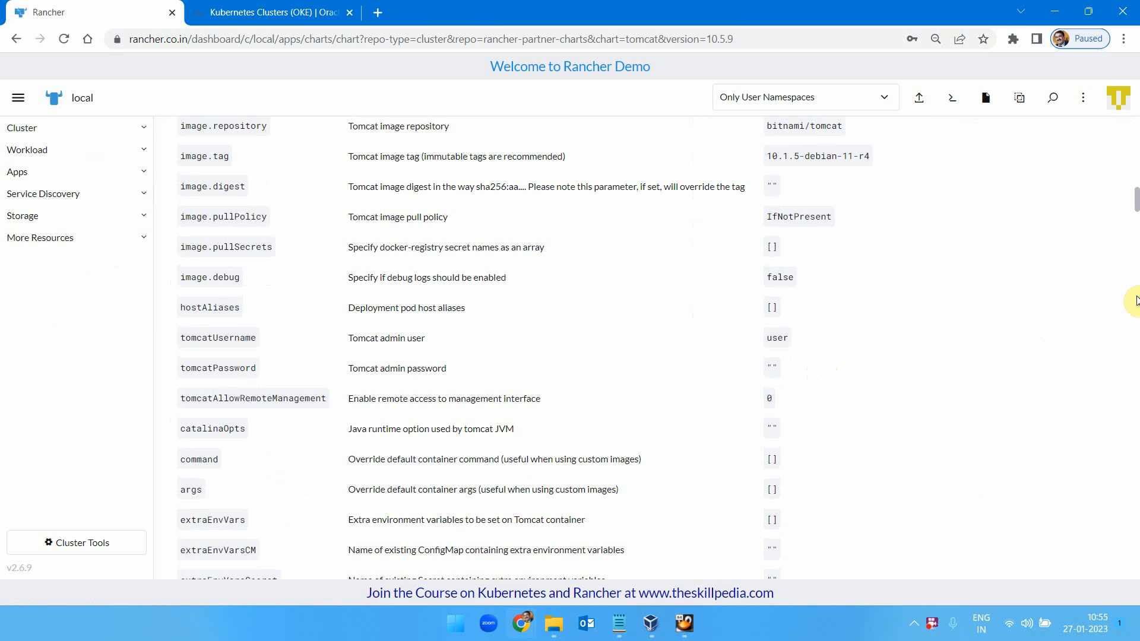
drag(1137, 208, 1137, 104)
Install the Apache Tomcat 10.5.9 chart in the default namespace, keeping the default YAML values.
click(1100, 141)
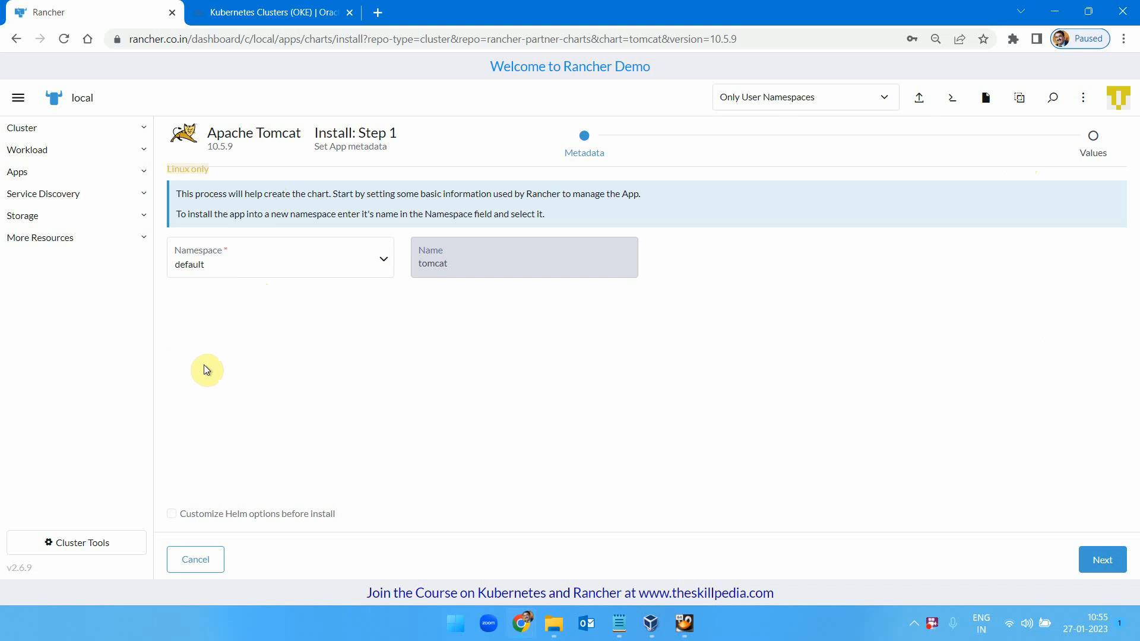
click(1089, 567)
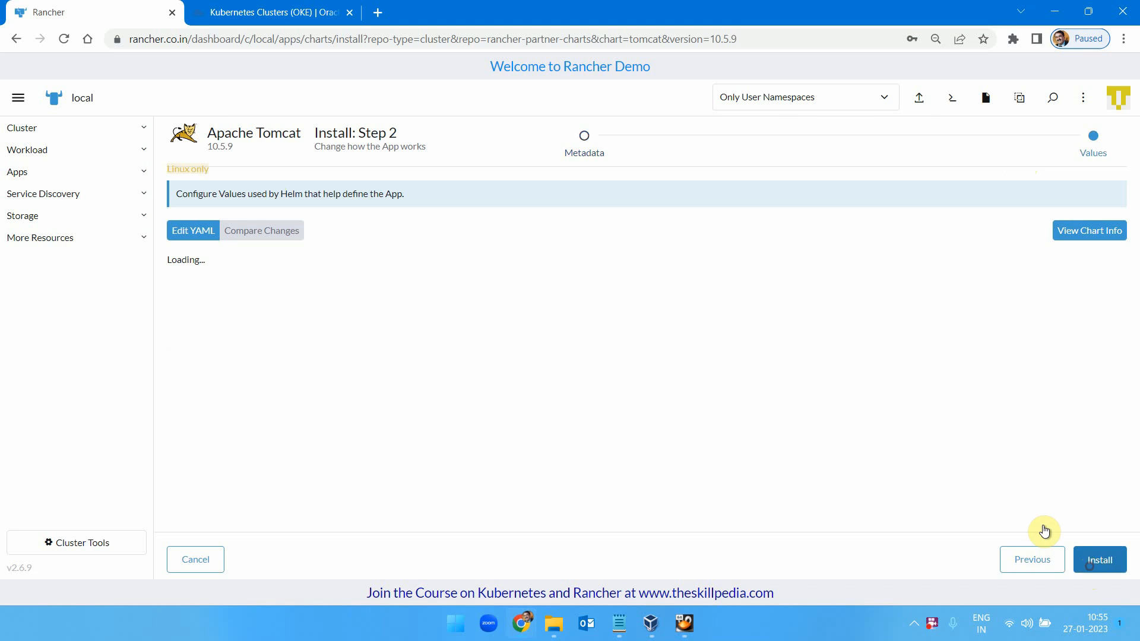
scroll(1131, 545, down, 10)
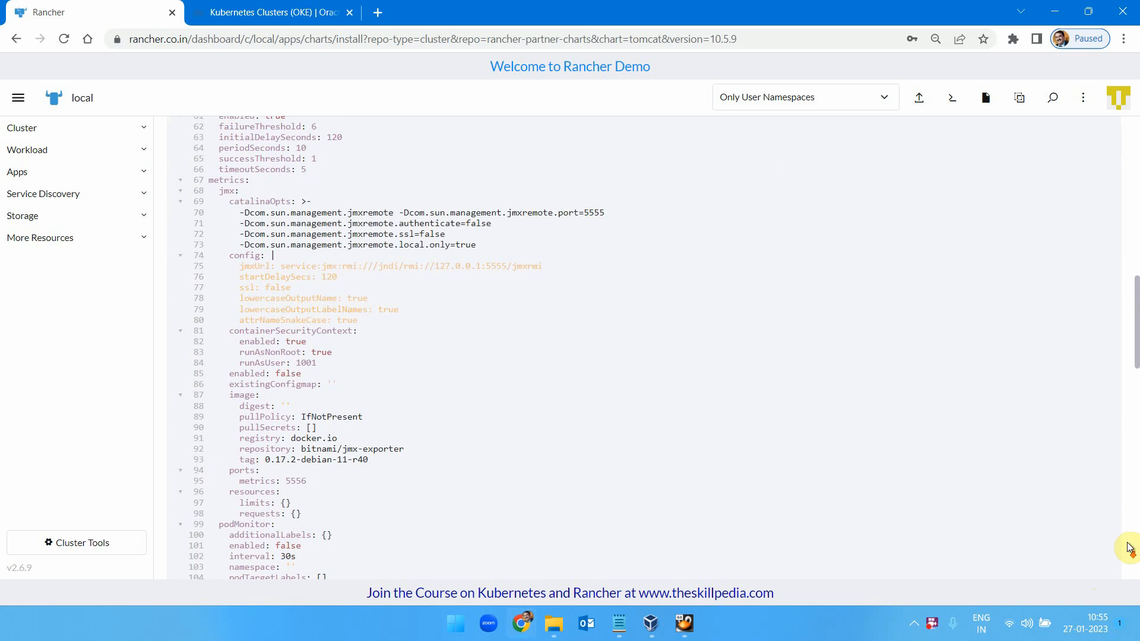
drag(1136, 338, 1134, 535)
click(1089, 559)
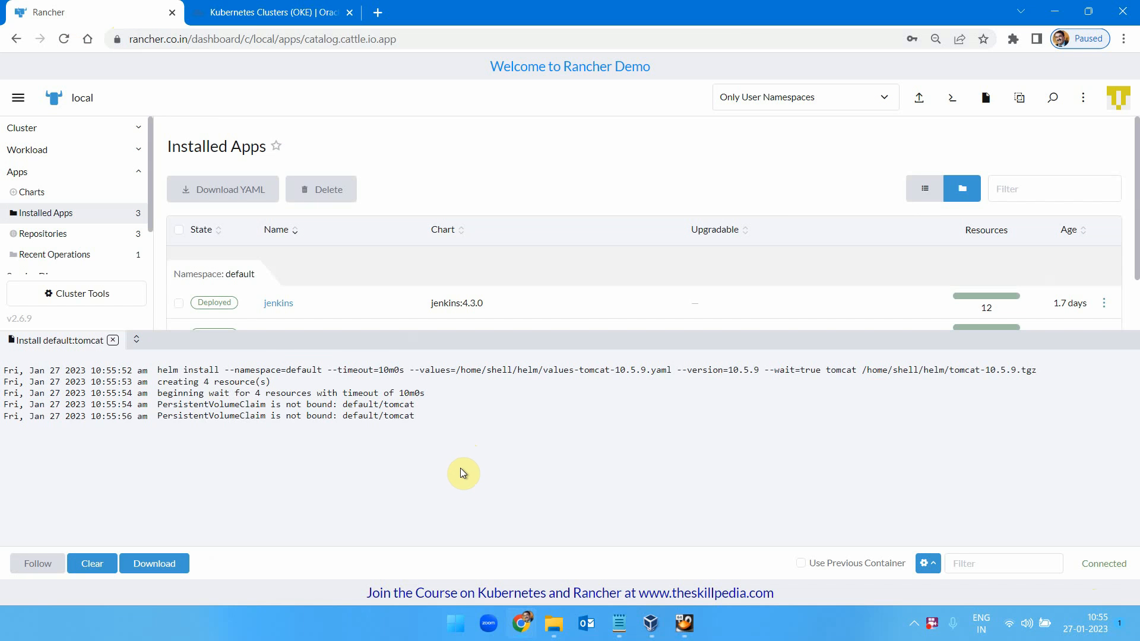
Switch to Oracle Cloud, recheck the node pool's nodes and list the compute instances in the oke compartment.
click(249, 13)
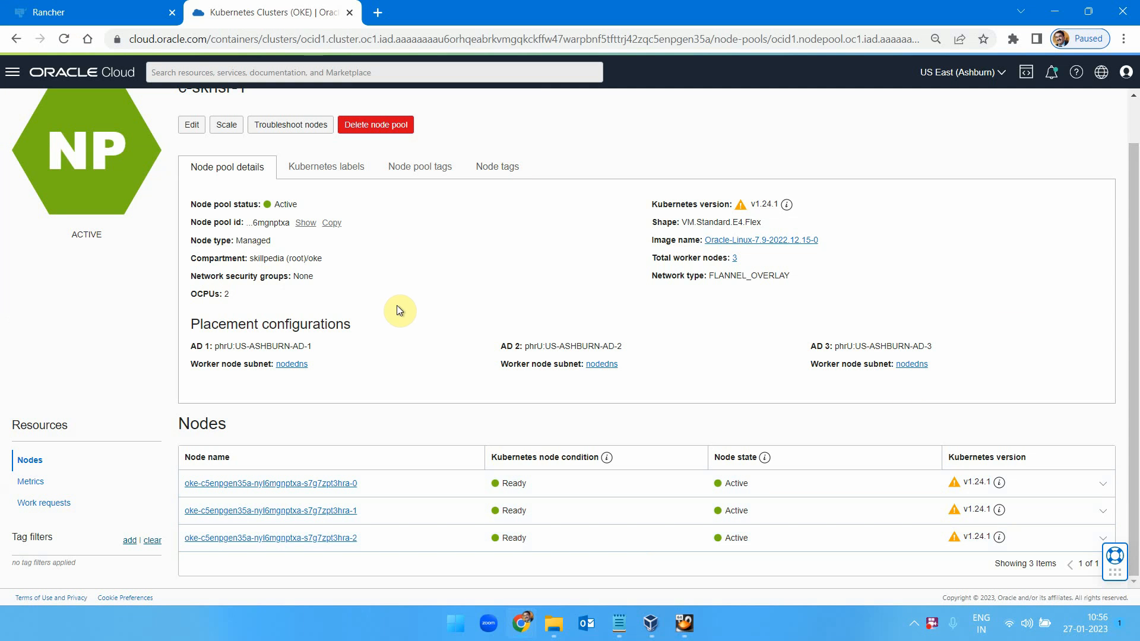
scroll(9, 249, up, 2)
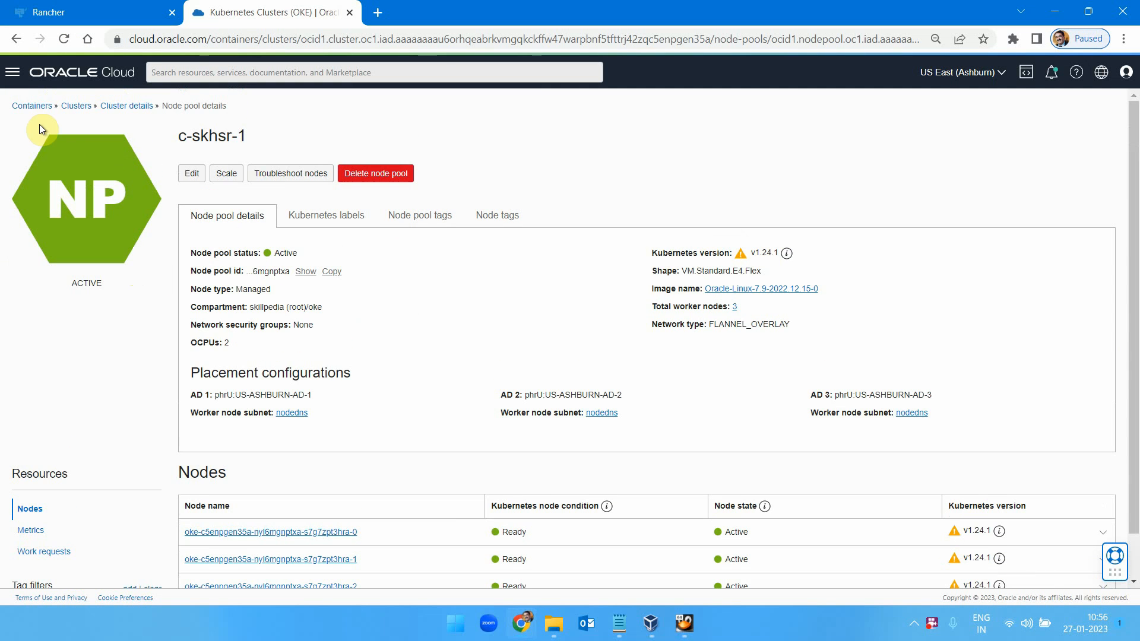
click(18, 83)
click(54, 166)
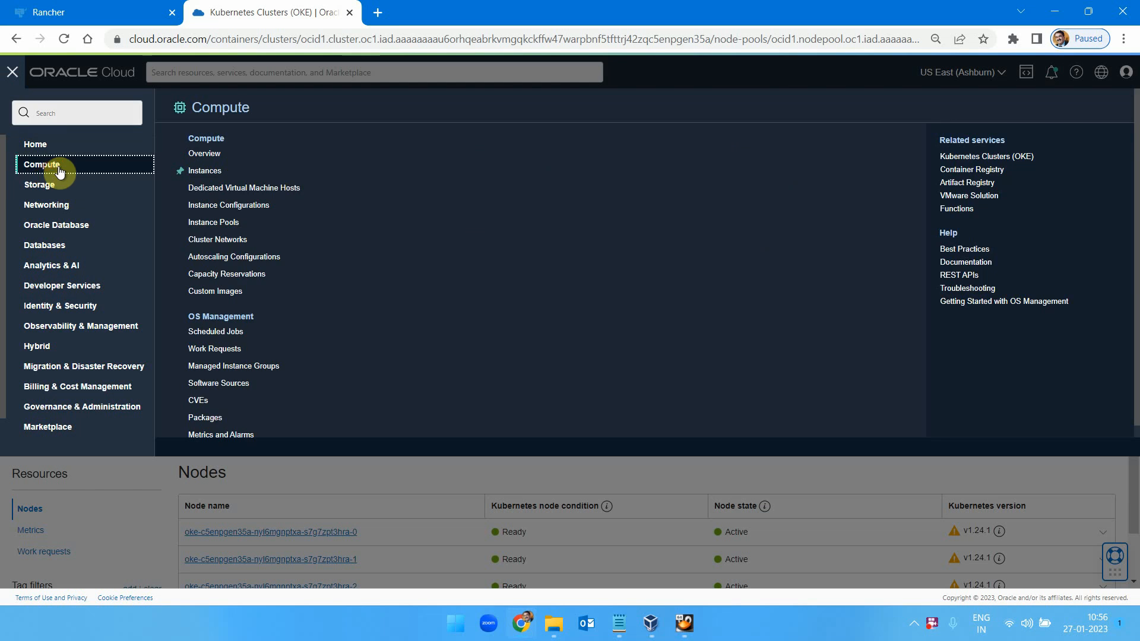
click(203, 175)
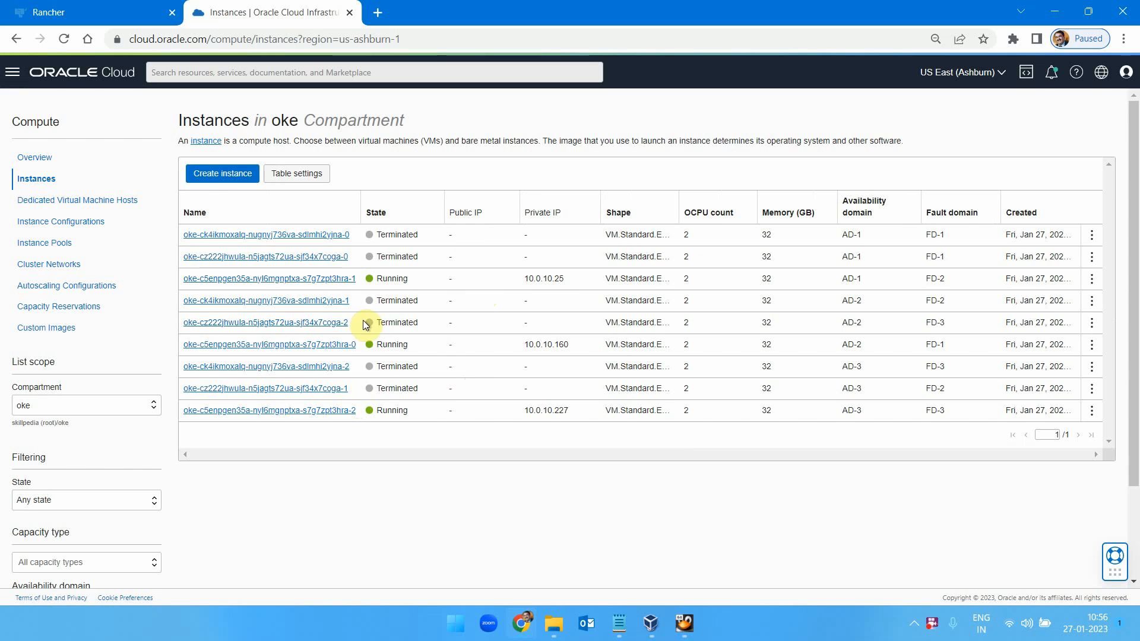
Open the running instance oke-c5enpgen35a-nyl6mgnptxa-s7g7zpt3hra-1 and review its details, shape configuration and metrics.
click(325, 280)
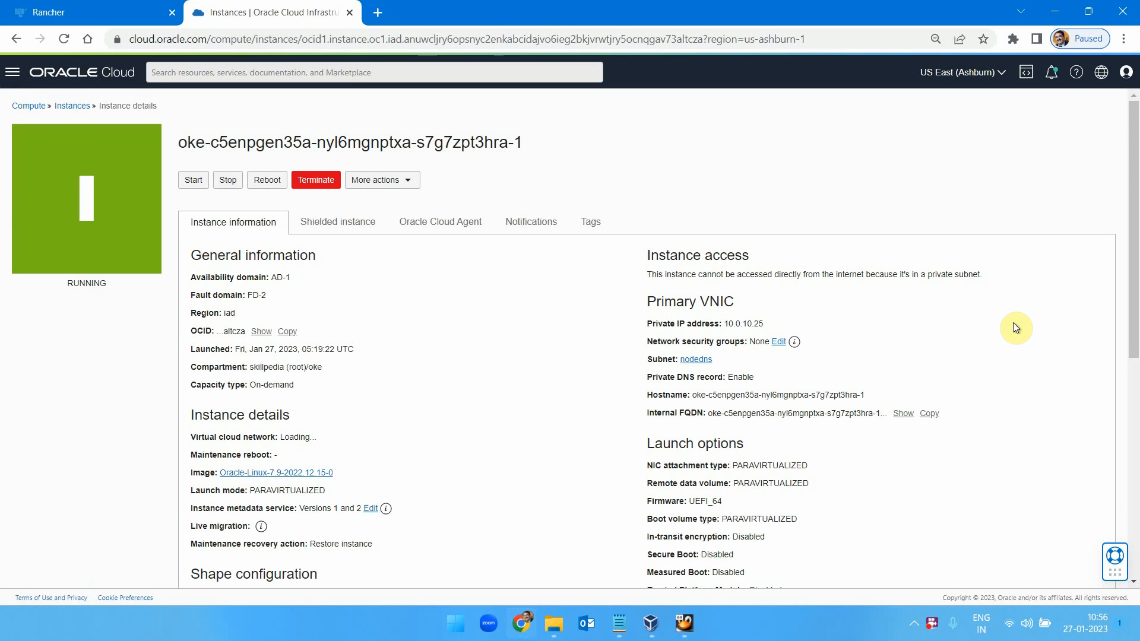
scroll(1034, 329, down, 3)
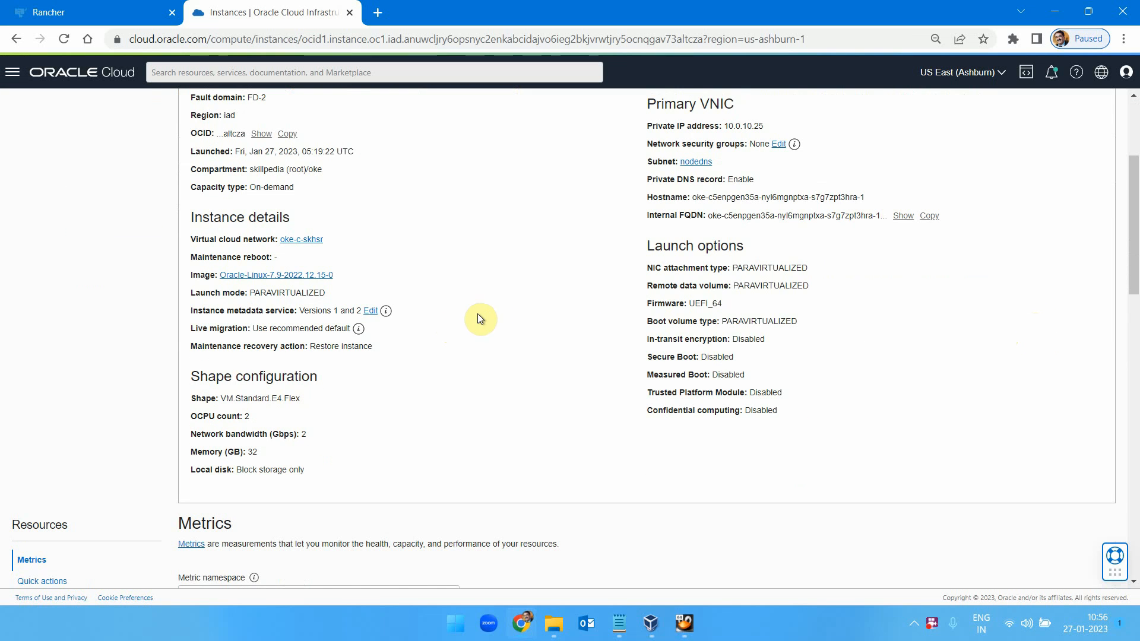
scroll(522, 304, down, 2)
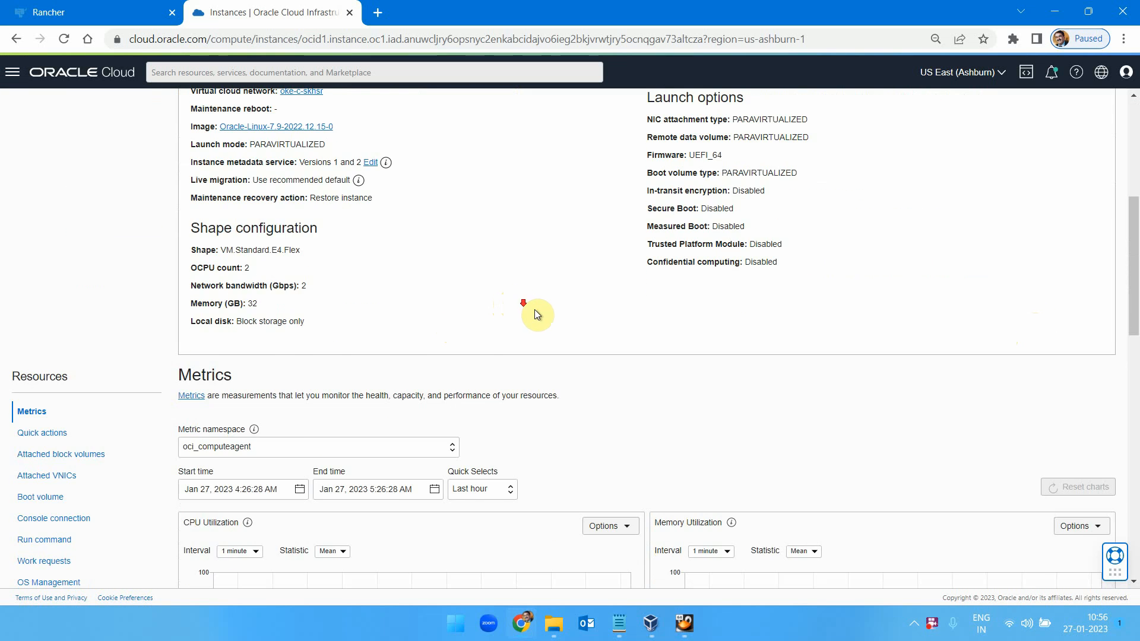
scroll(593, 294, down, 1)
scroll(629, 284, down, 2)
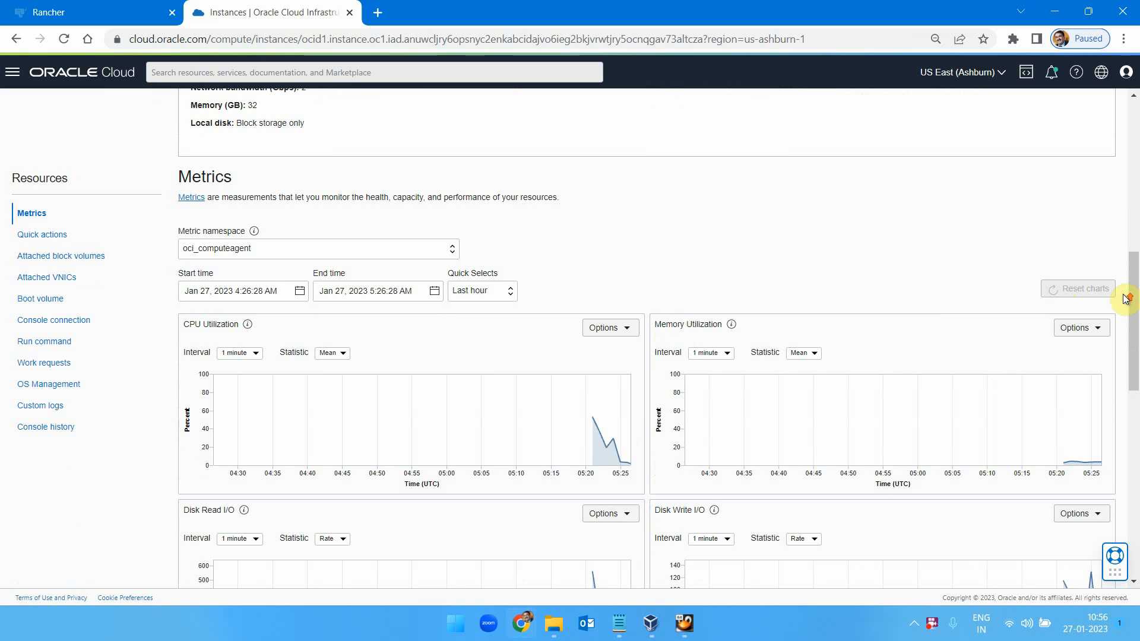
scroll(1131, 302, up, 6)
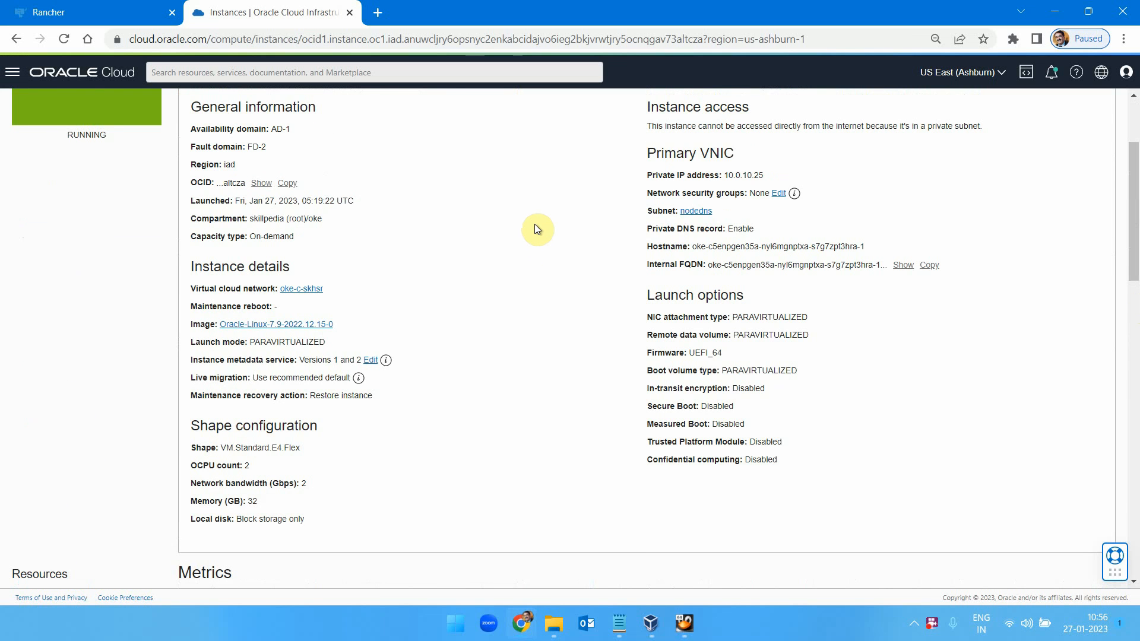
scroll(534, 224, up, 3)
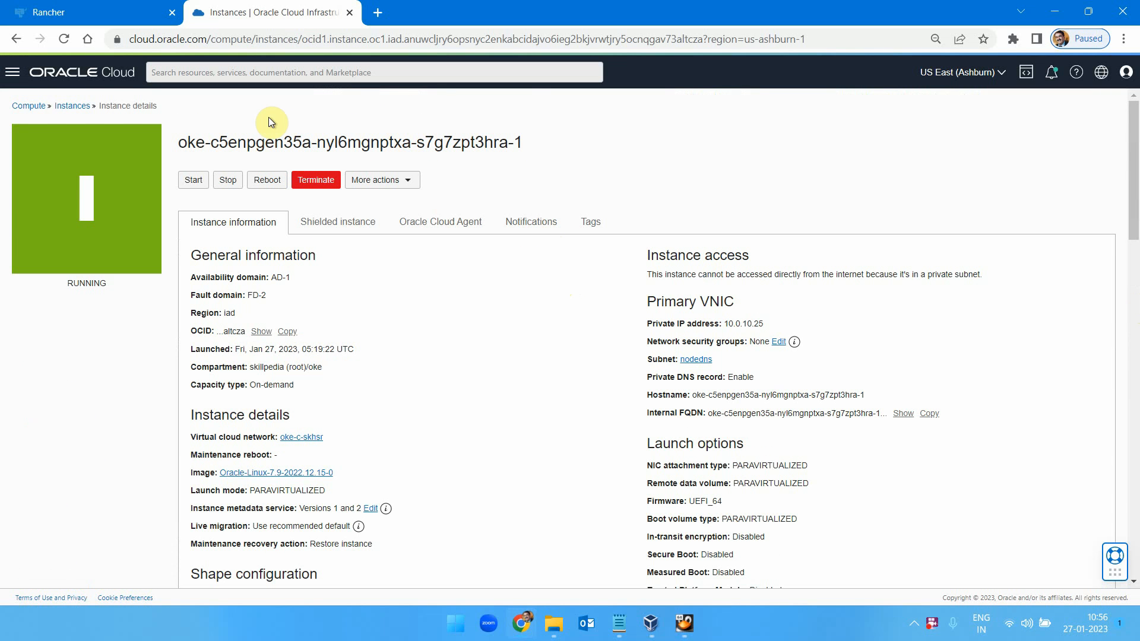
Open the OKE cluster in the oke compartment from the Kubernetes Clusters list and view the nodes of node pool c-skhsr-1.
click(52, 104)
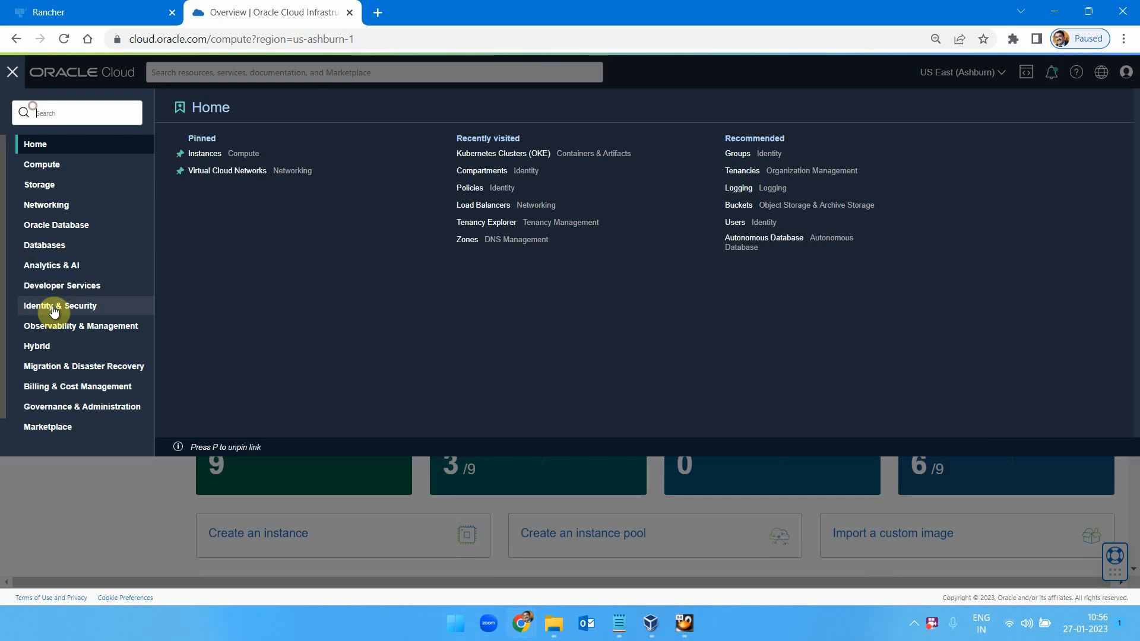
mouse_move(49, 286)
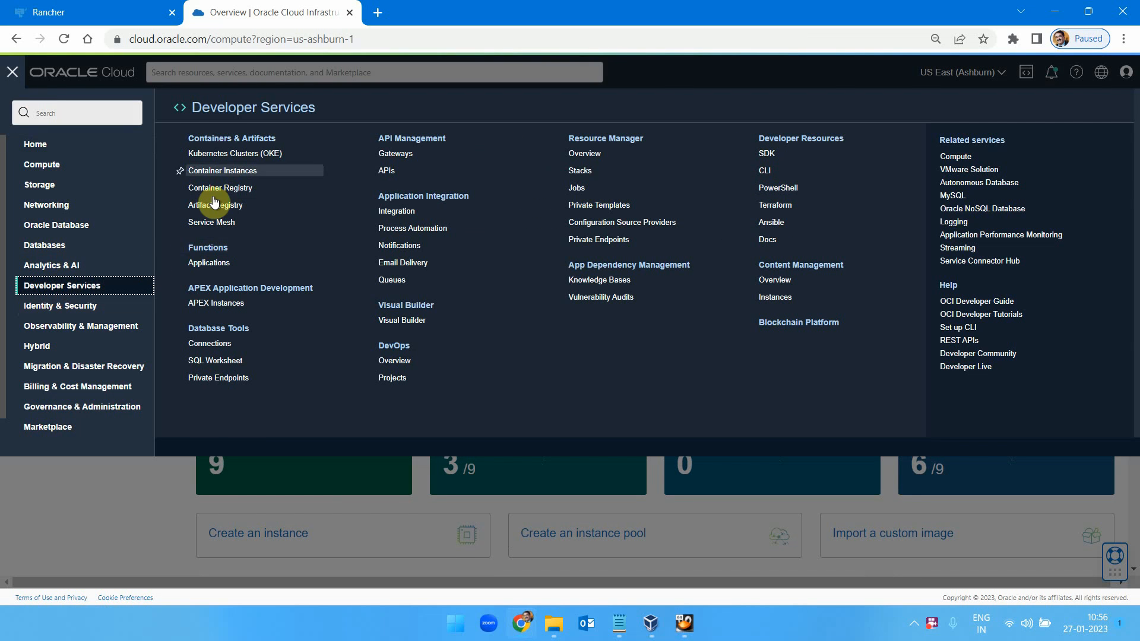
click(232, 154)
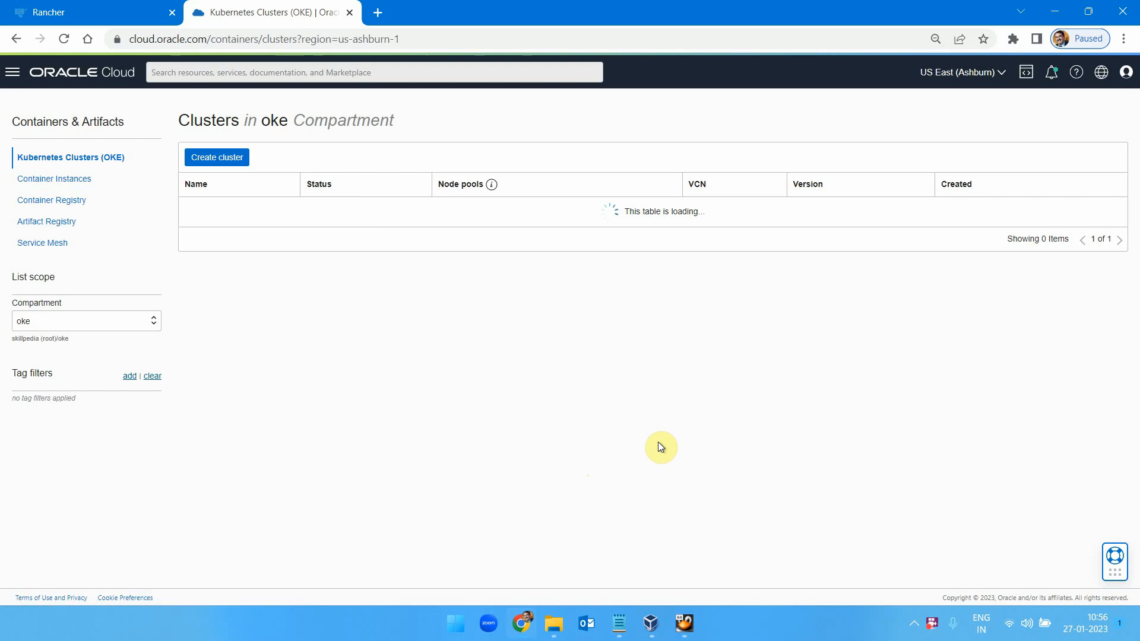
click(199, 212)
scroll(245, 255, down, 4)
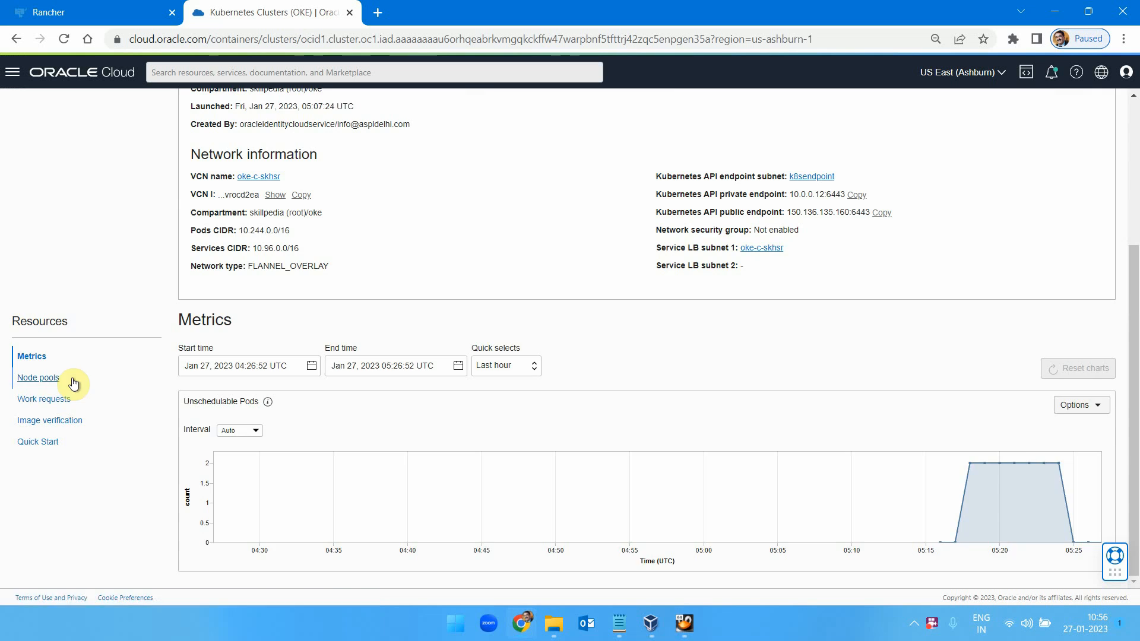
click(41, 379)
click(202, 408)
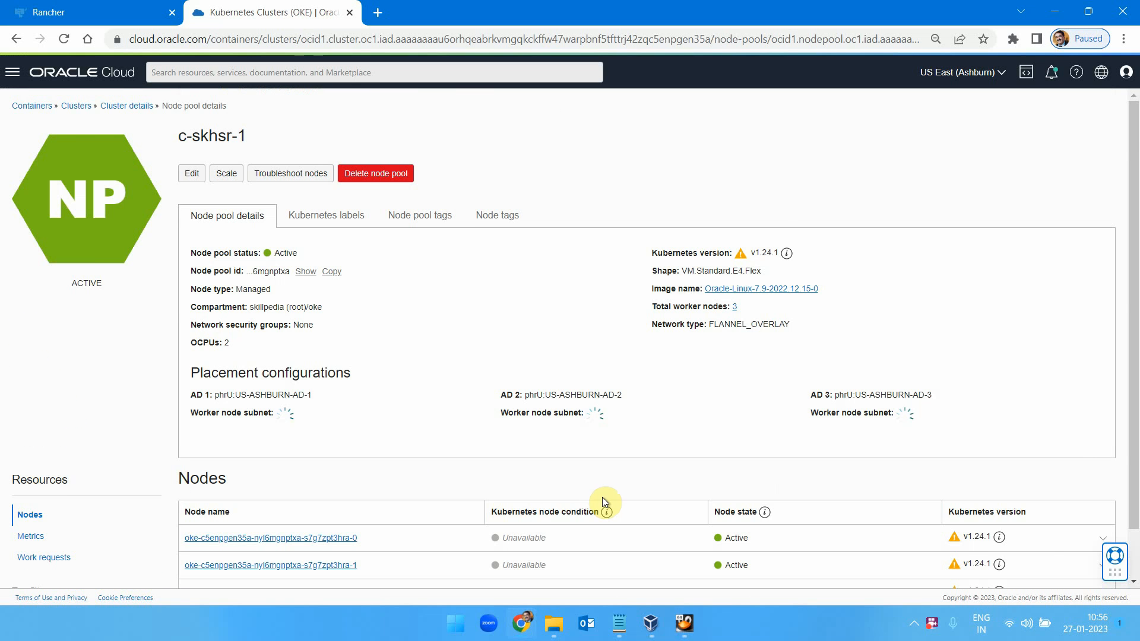
scroll(600, 495, down, 1)
Open rancher.co.in in a new browser tab and list the clusters in Cluster Management.
click(35, 11)
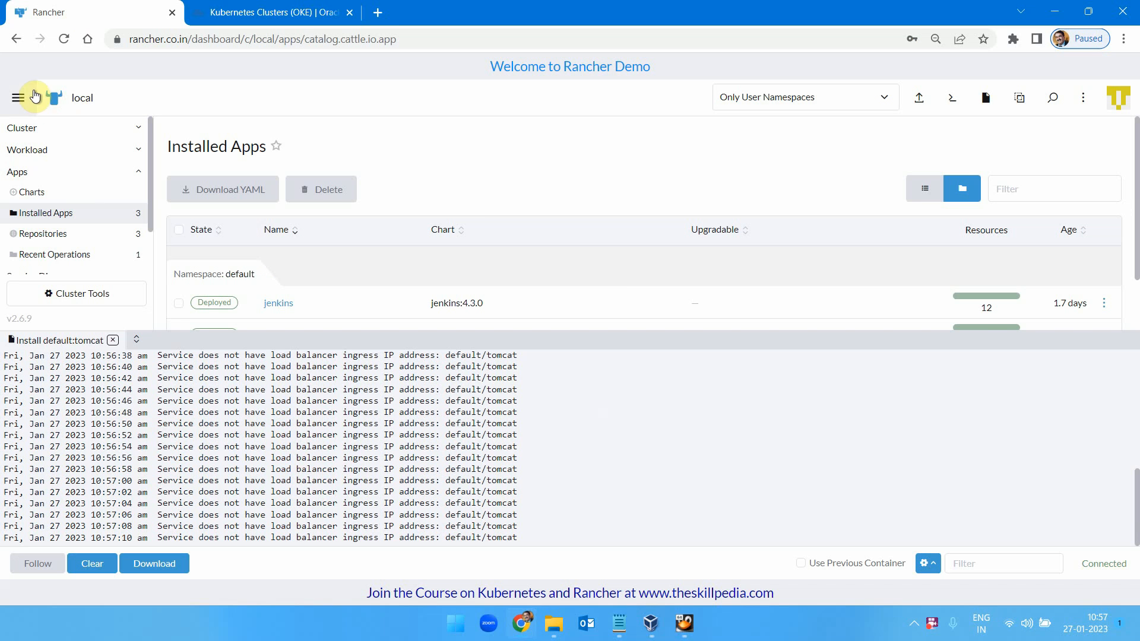
click(375, 12)
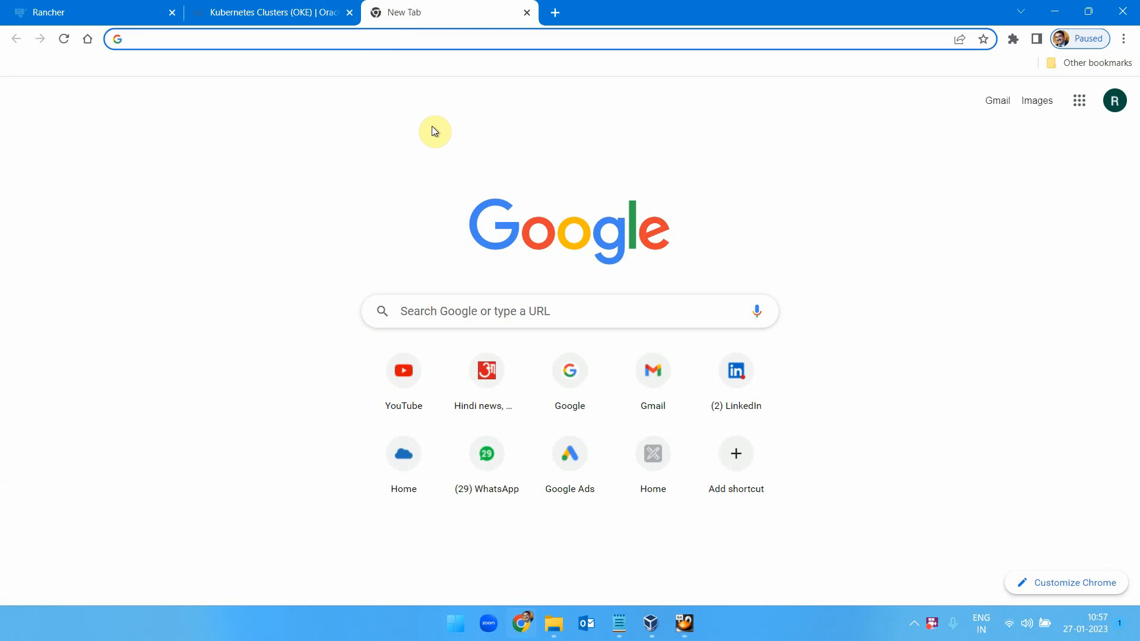
text(rancher.co.in)
key(Return)
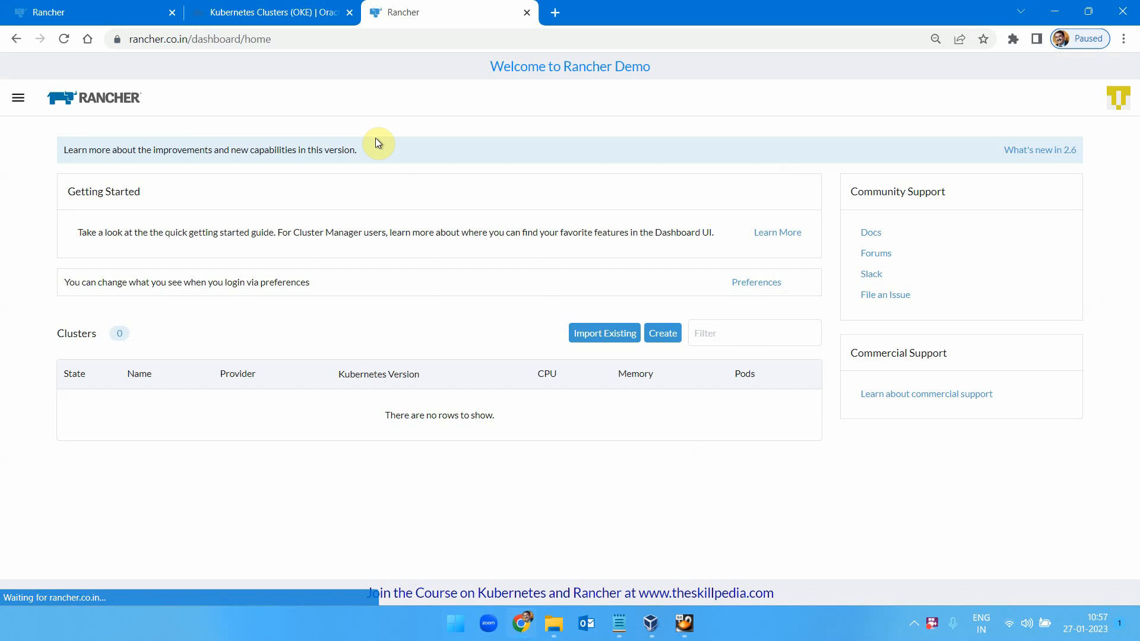
click(18, 97)
click(37, 283)
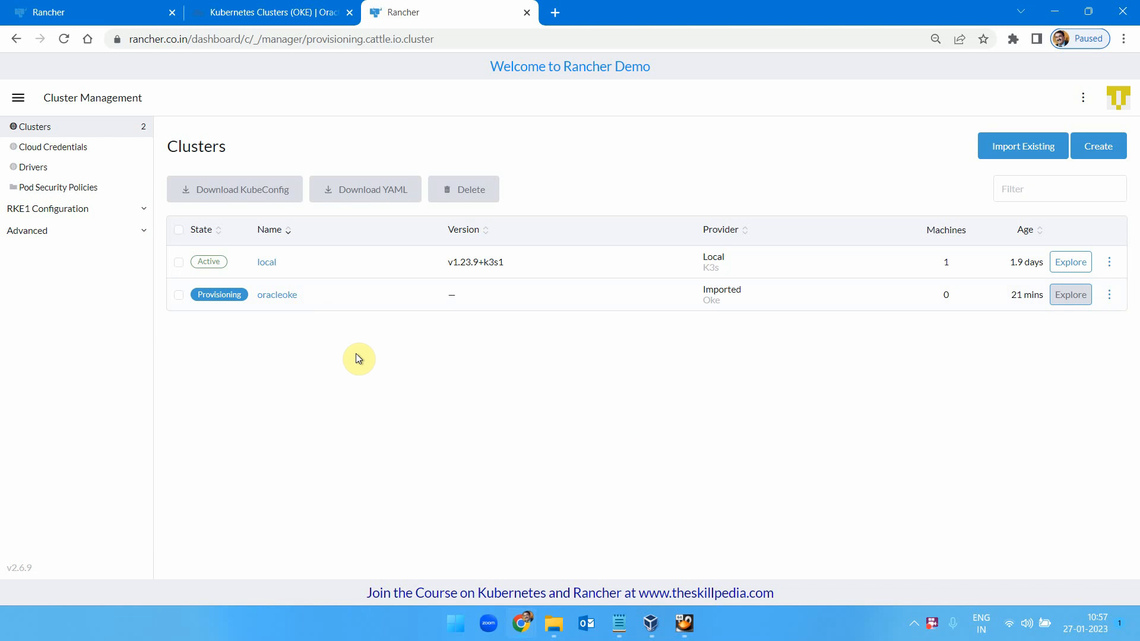
Review the conditions of the oracleoke cluster, including its Reconciling message, and return to the cluster list.
click(277, 295)
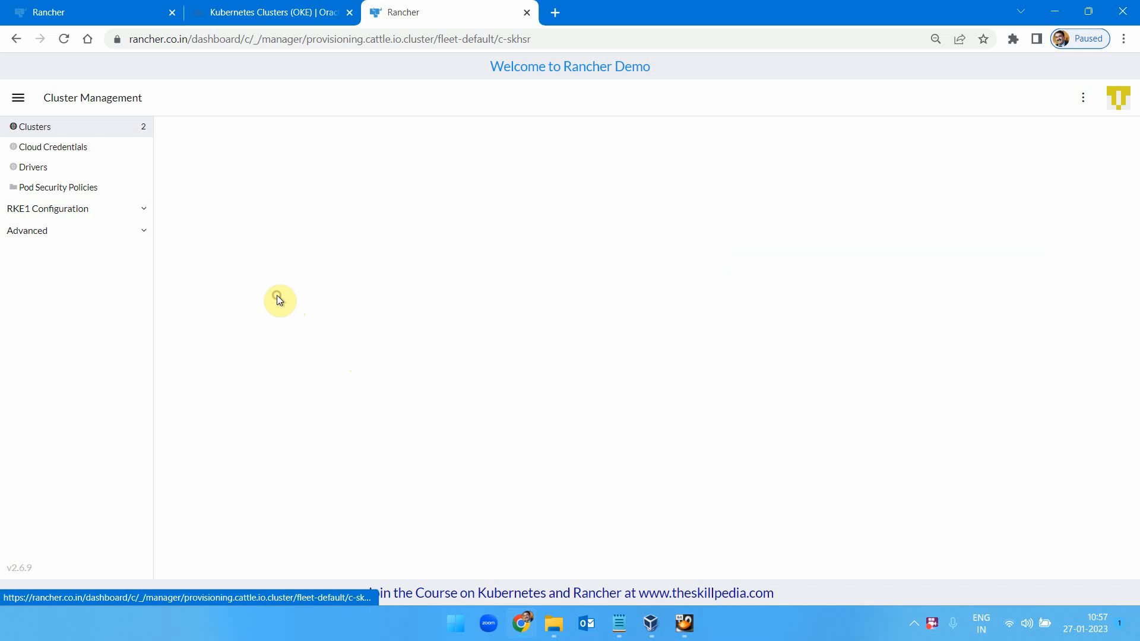
click(297, 251)
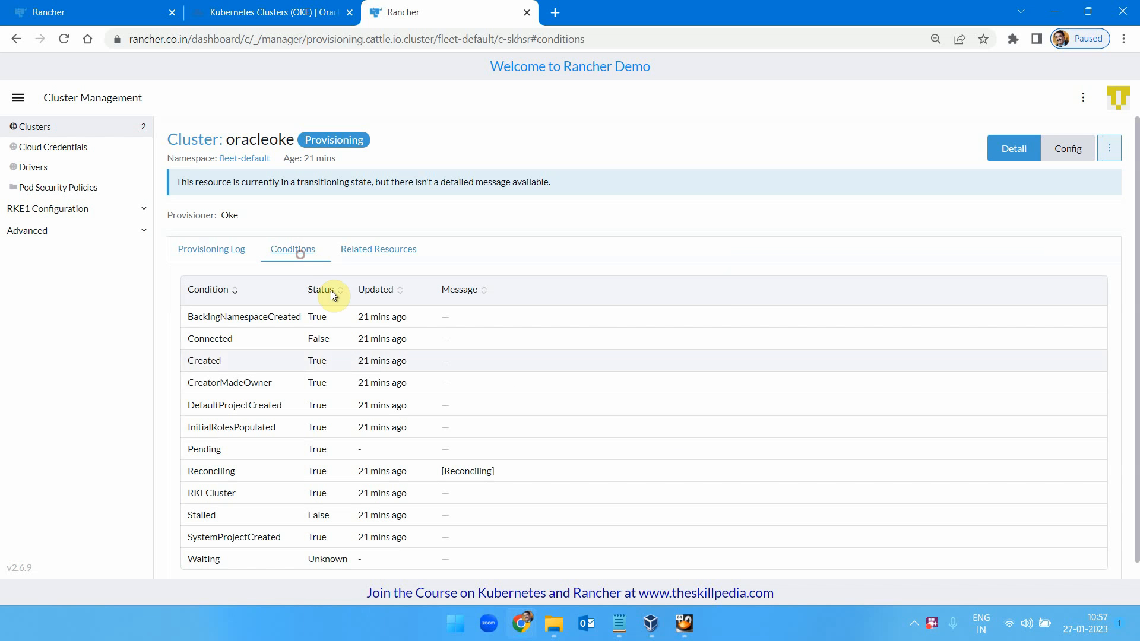
scroll(600, 388, down, 1)
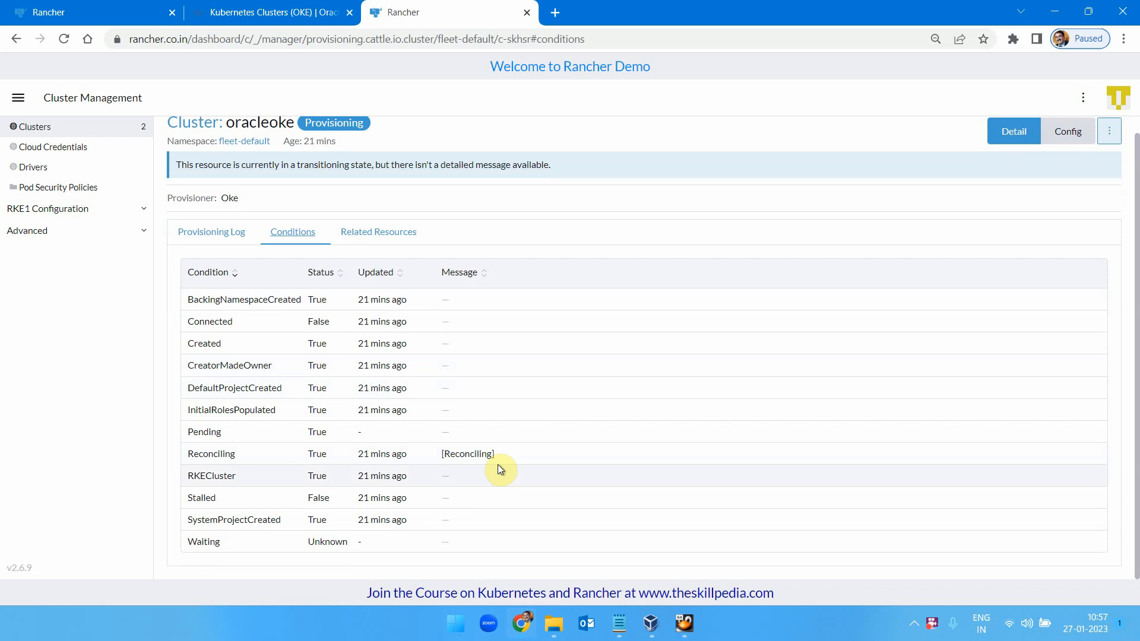
drag(492, 454, 482, 458)
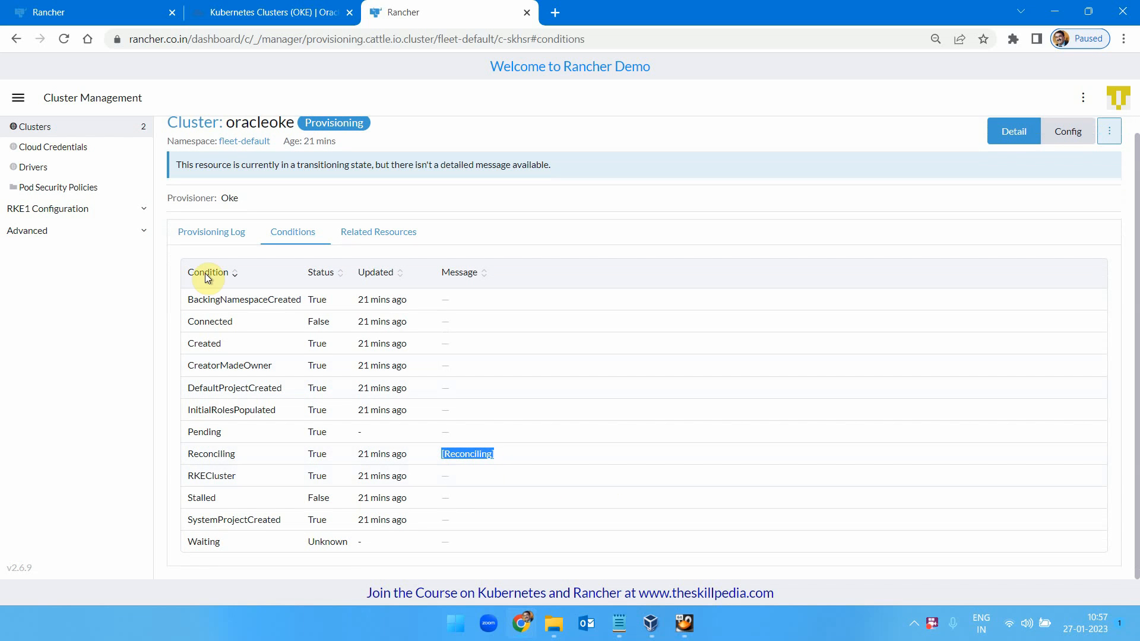
click(189, 125)
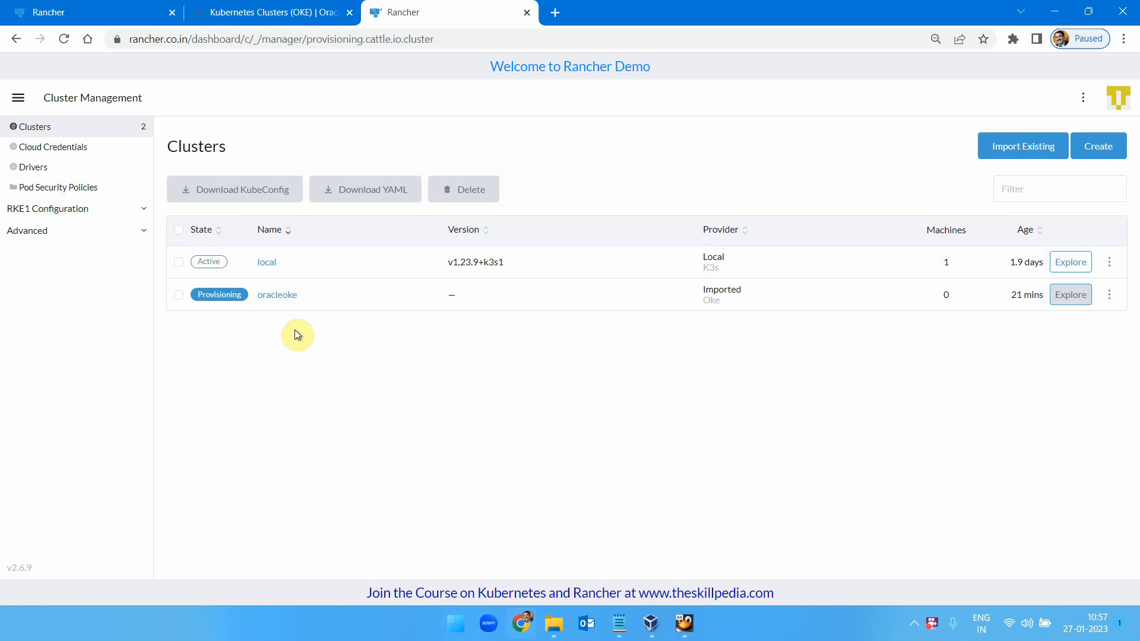
Recheck the node pool's nodes in Oracle Cloud, and check the oracleoke cluster's state and machine count in Rancher.
click(190, 11)
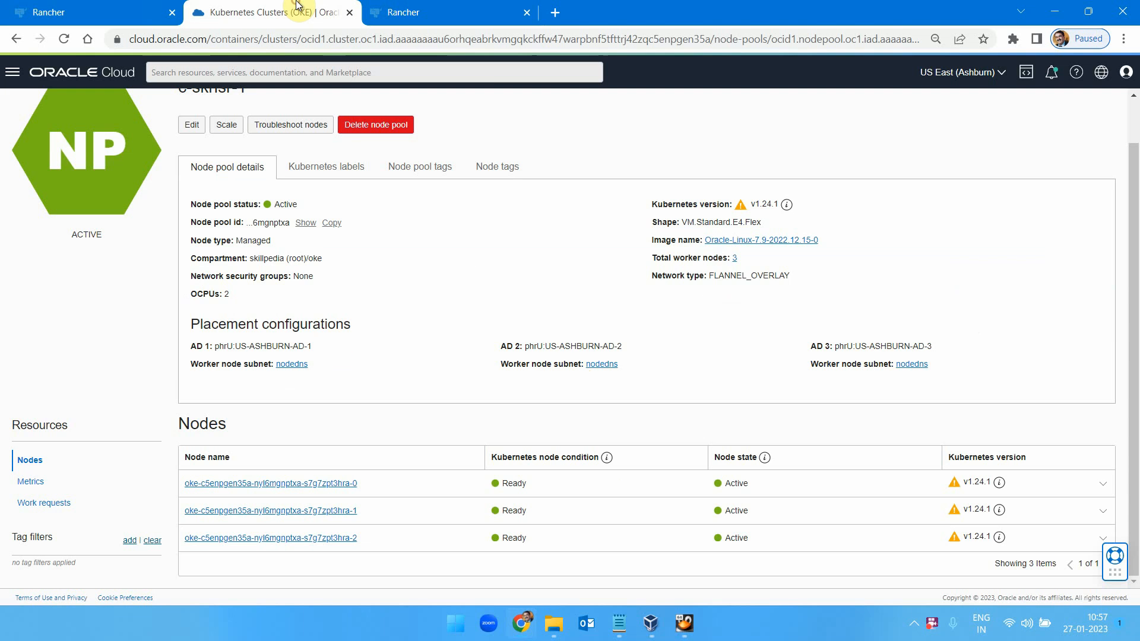
click(33, 12)
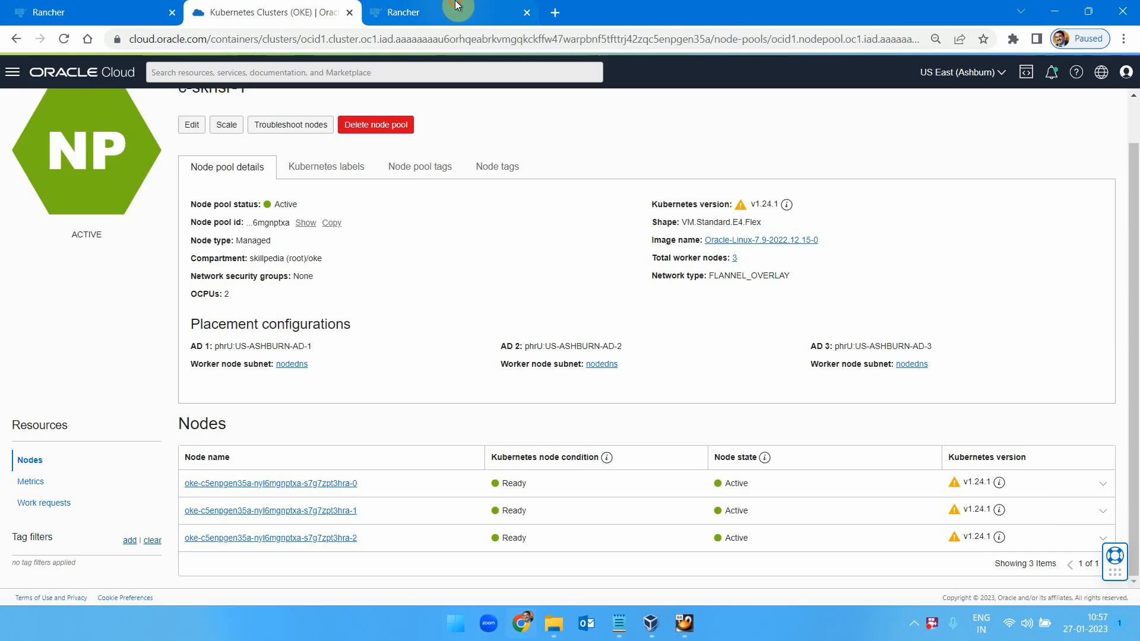
click(451, 11)
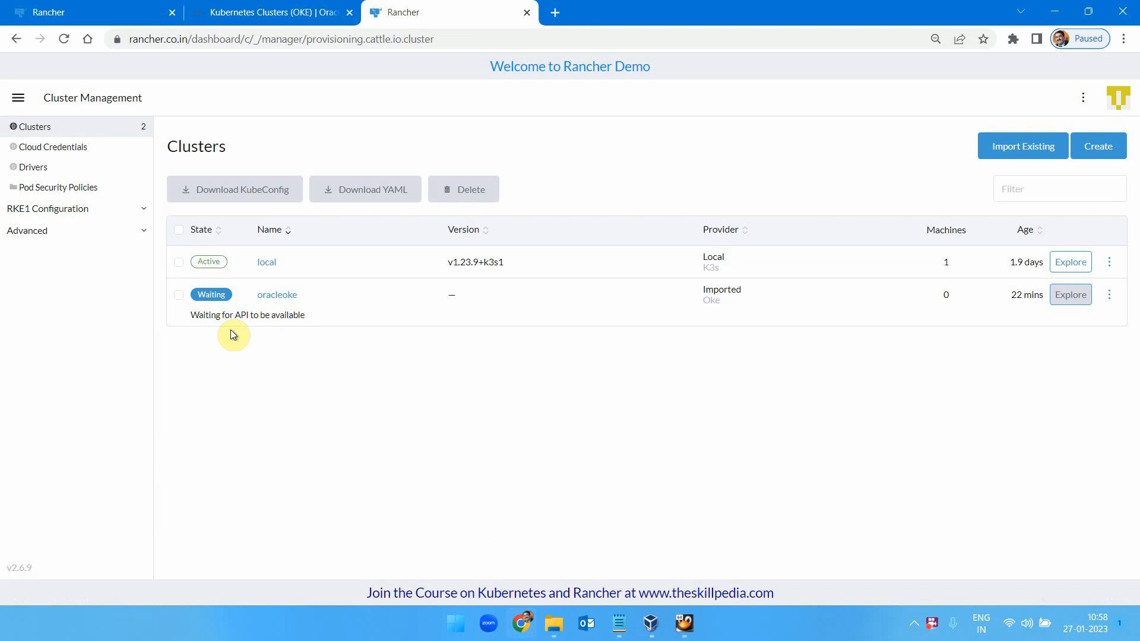
drag(188, 312, 314, 325)
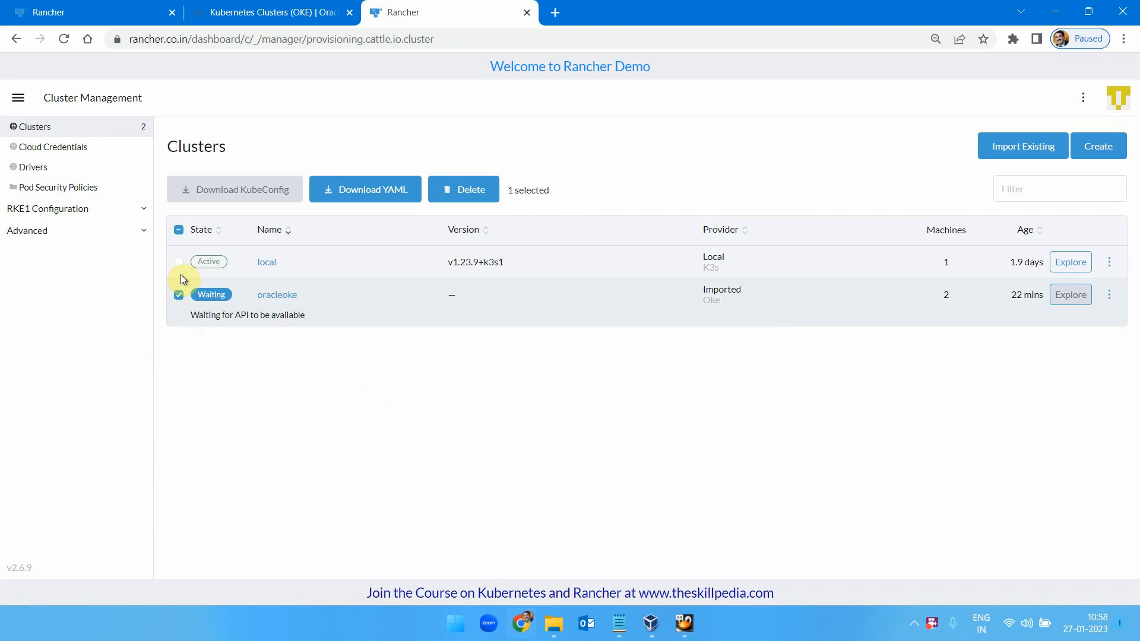
click(179, 294)
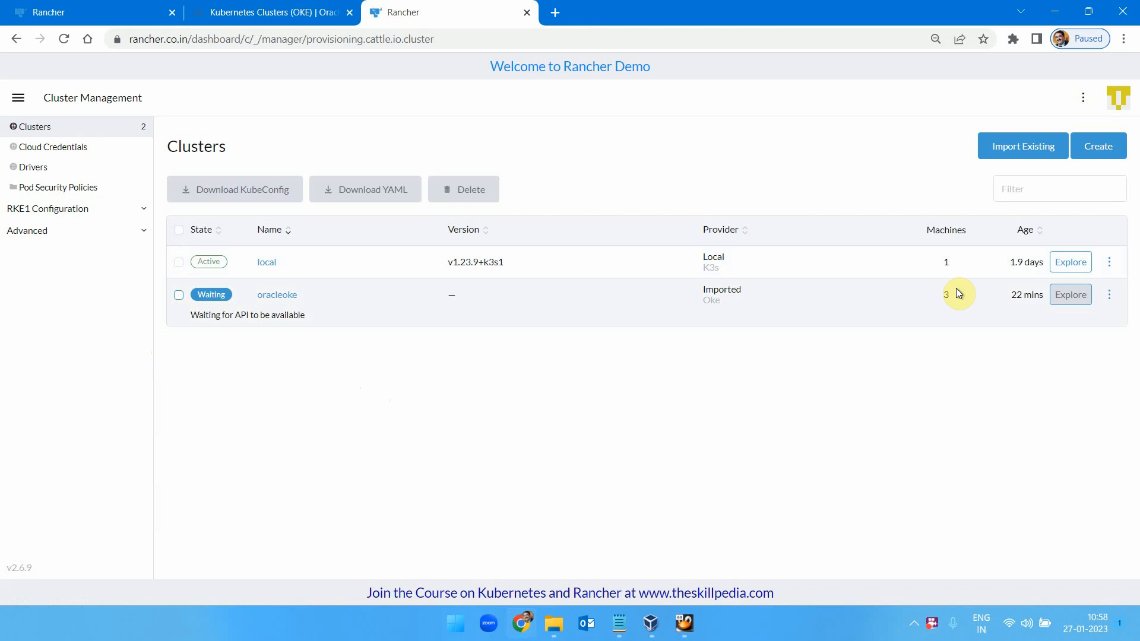
drag(936, 302, 949, 295)
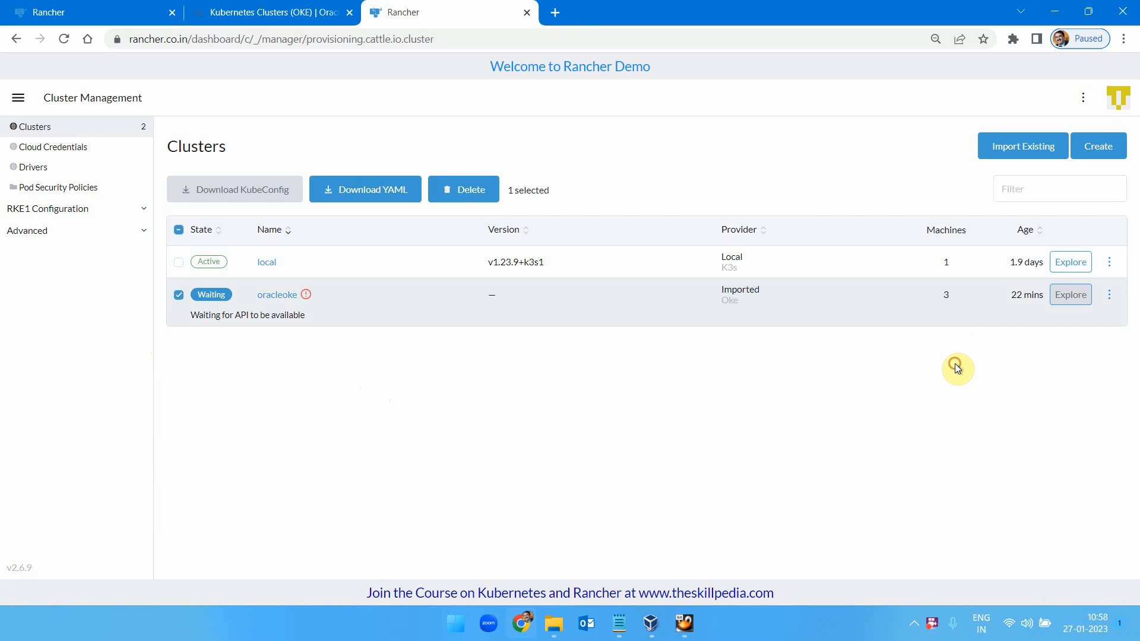
click(179, 295)
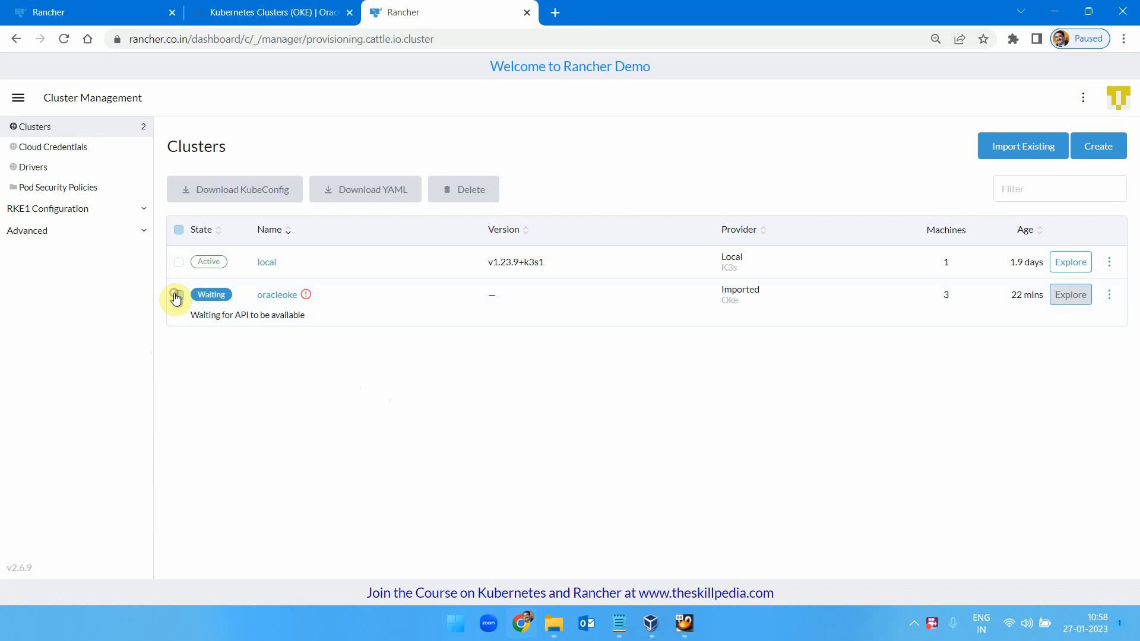
mouse_move(307, 295)
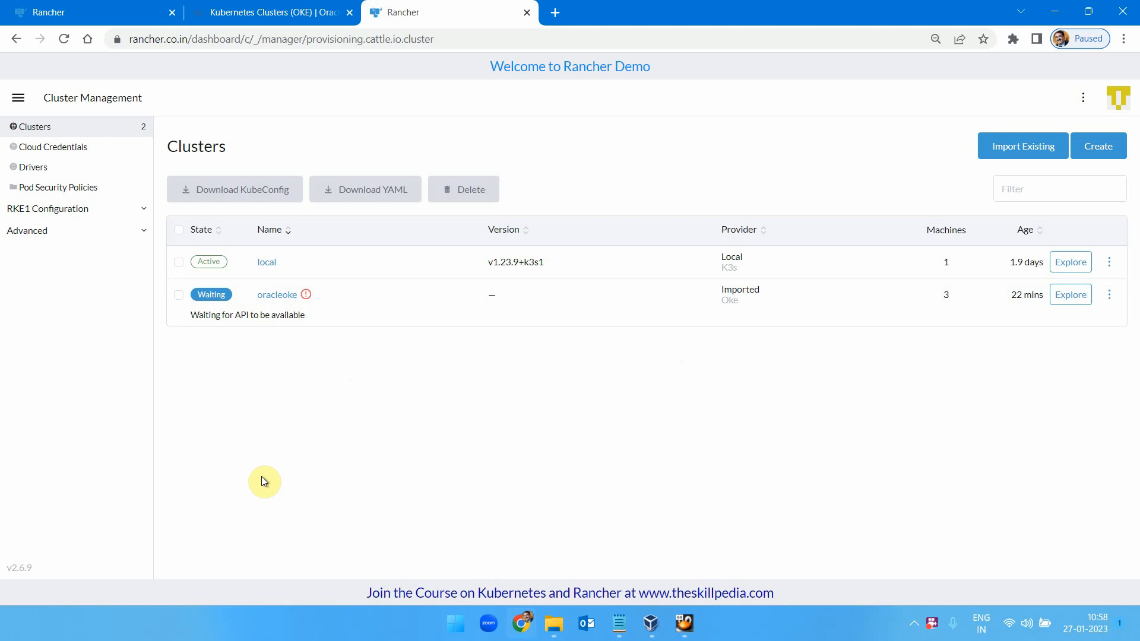
Close the Tomcat install log and delete the installed app tomcat from the local cluster.
click(81, 7)
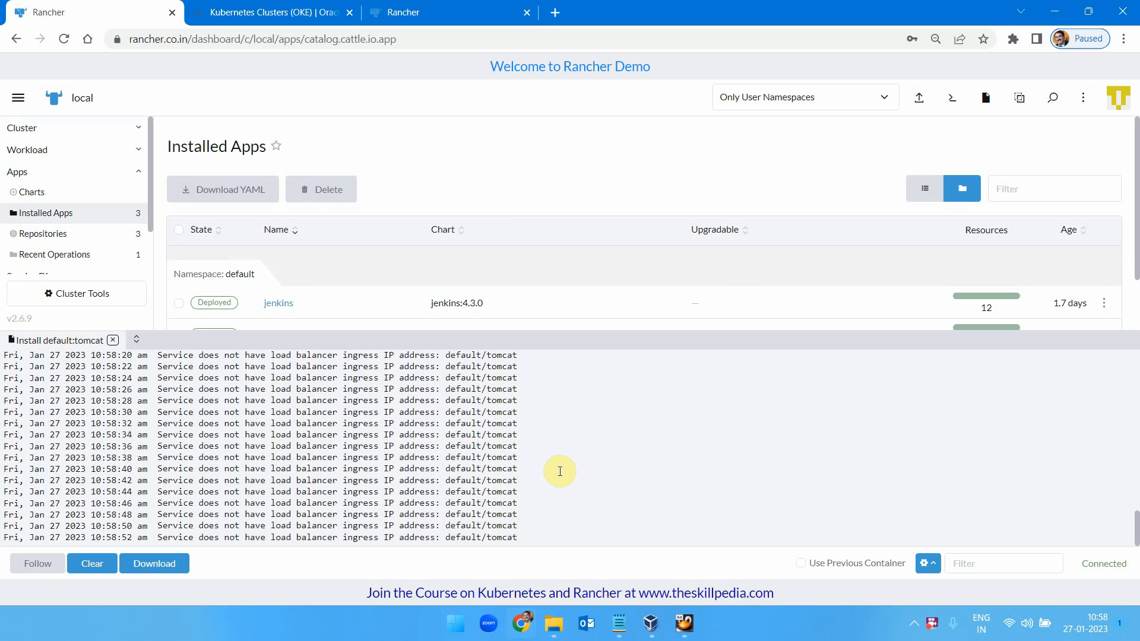
click(113, 340)
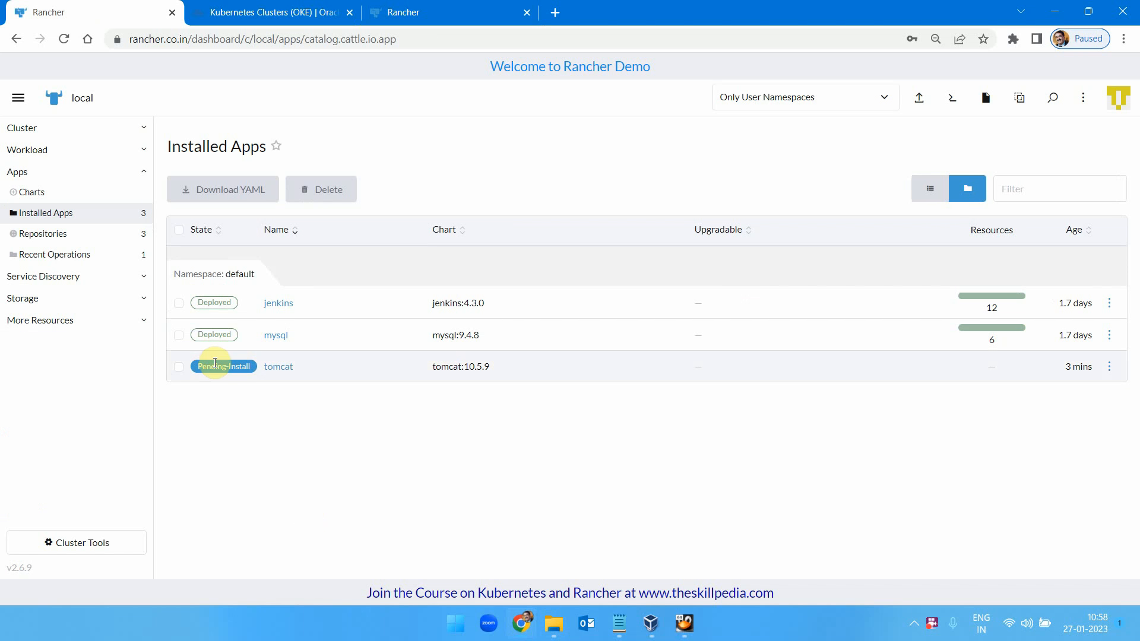
click(1109, 366)
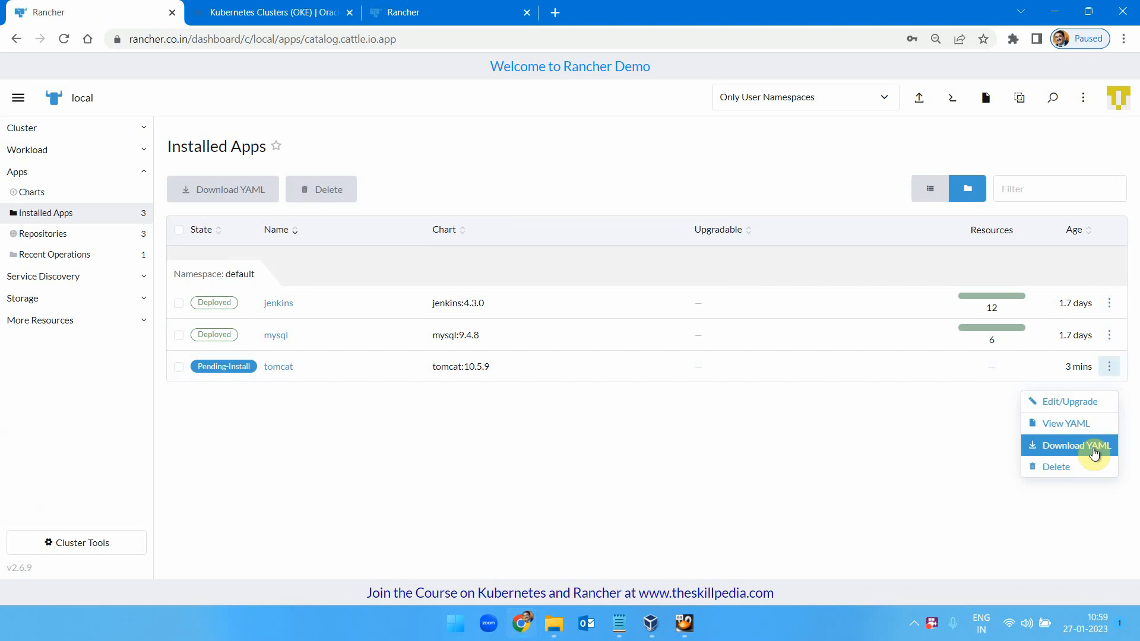
click(1087, 467)
click(658, 374)
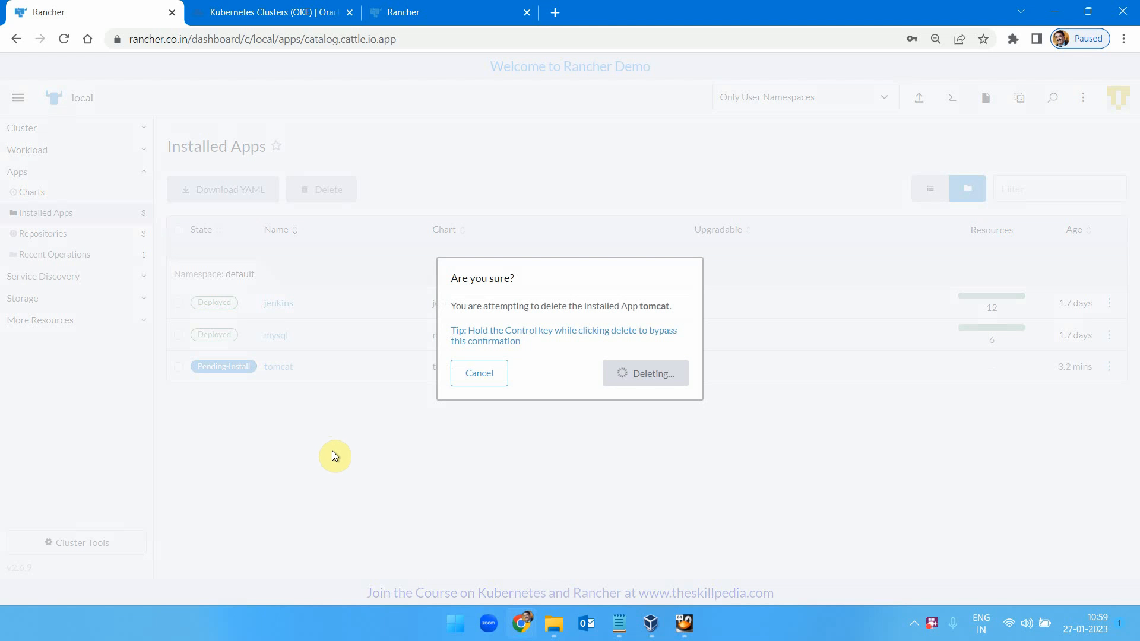
Close the local cluster's Rancher tab and the Oracle Cloud tab, leaving only Rancher's cluster list open.
click(261, 12)
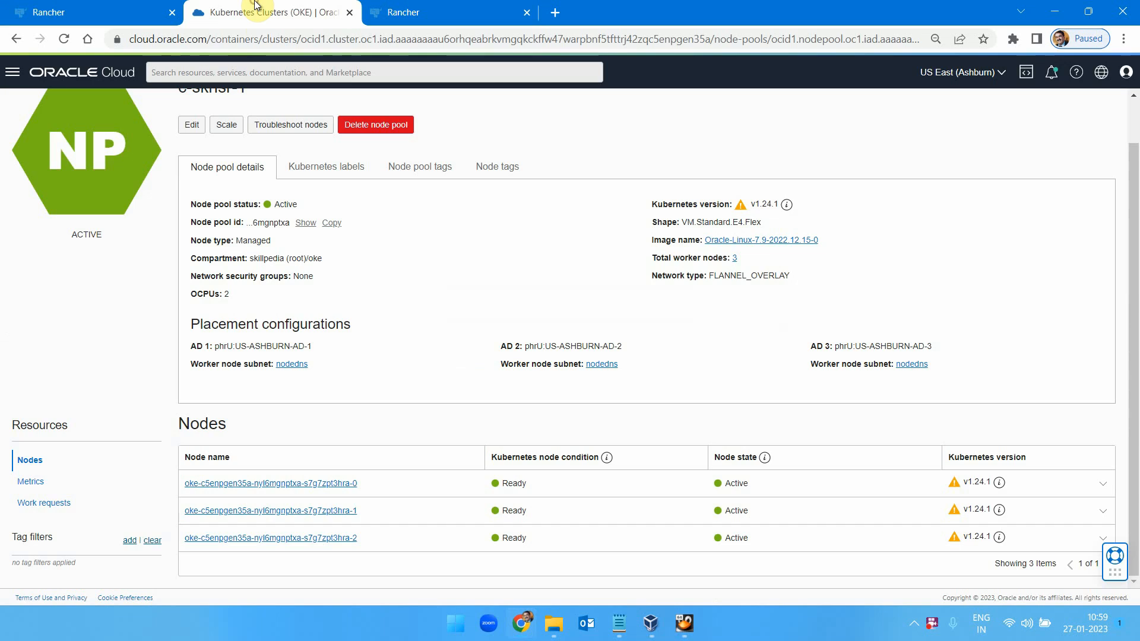
click(416, 12)
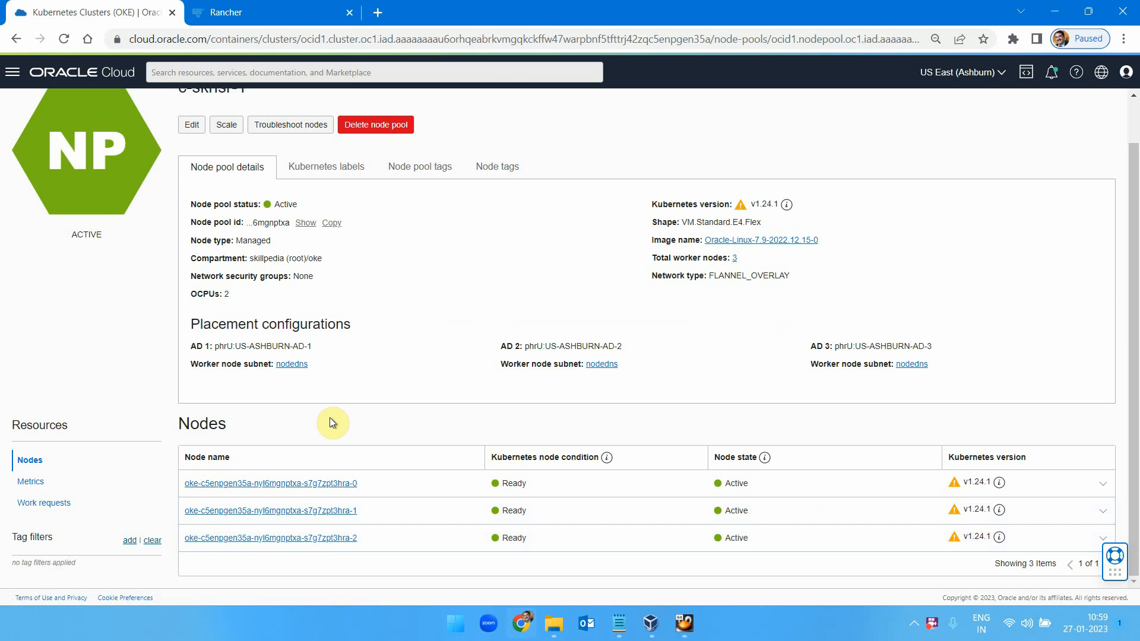
click(254, 12)
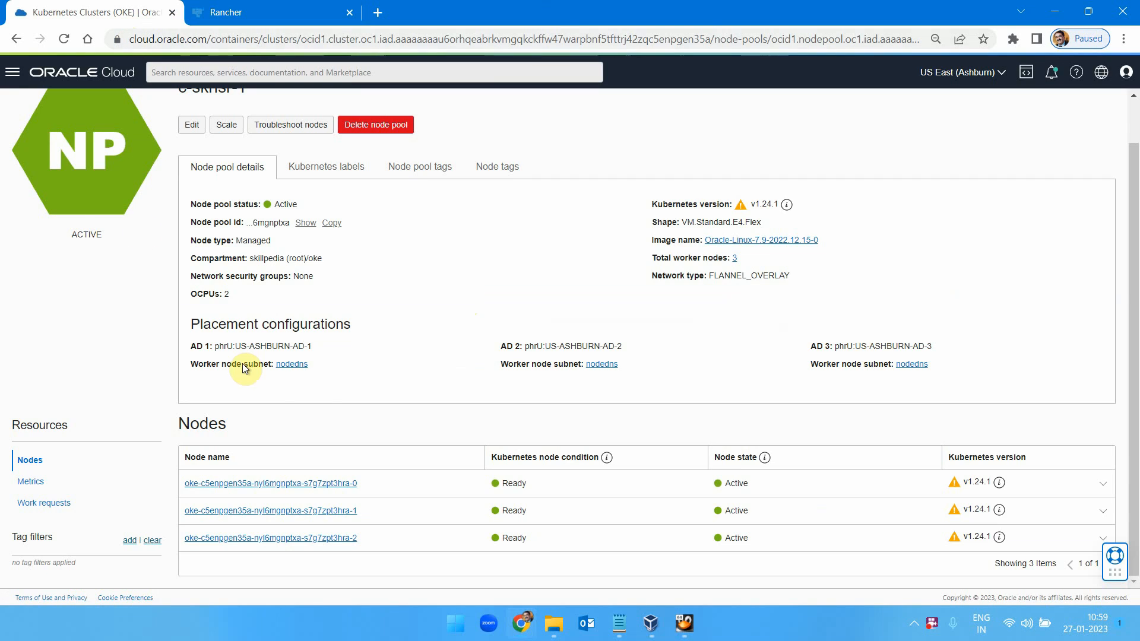
click(172, 12)
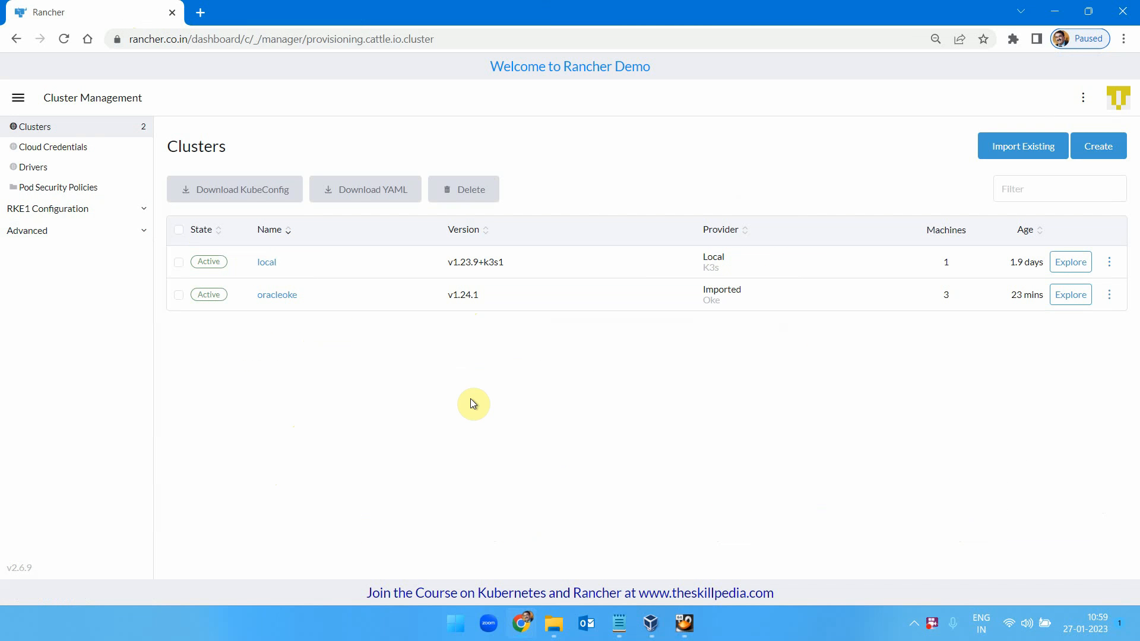
View the oracleoke cluster's details and open its Cluster Dashboard.
click(462, 299)
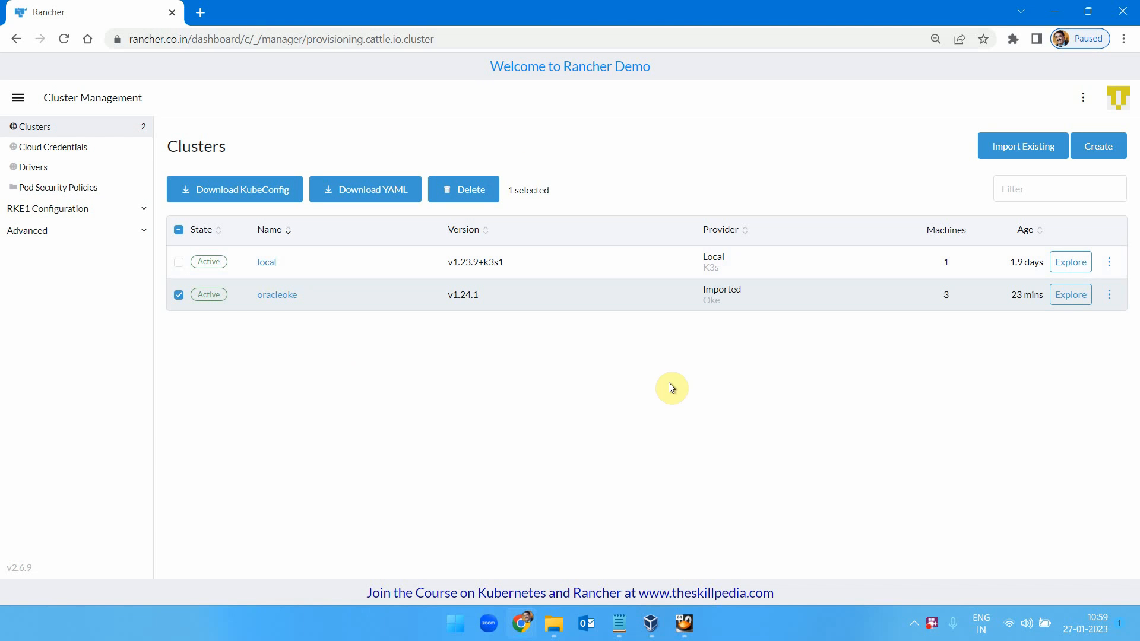
click(178, 294)
click(267, 295)
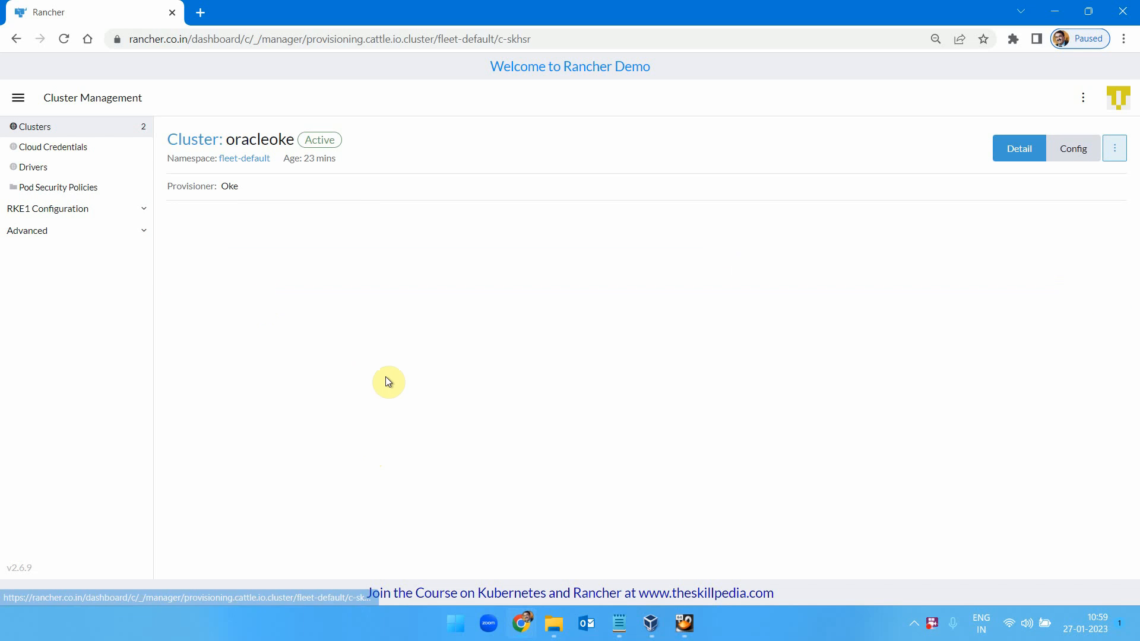
click(19, 97)
click(56, 214)
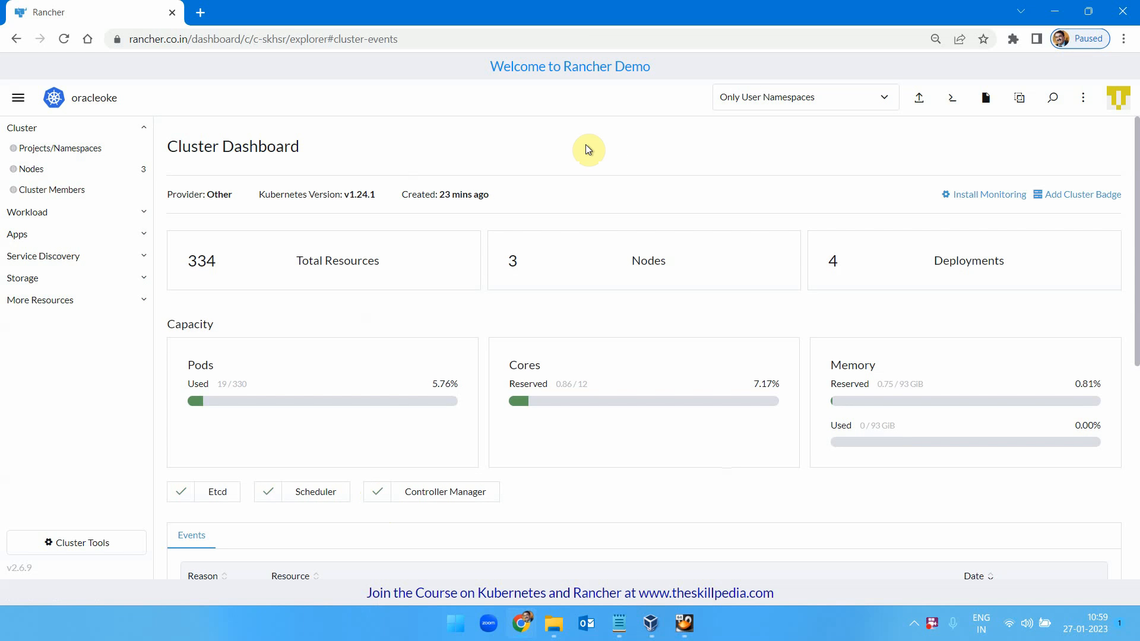
Browse the oracleoke cluster's app charts and open the Monitoring (100.1.3+up19.0.3) chart.
click(24, 234)
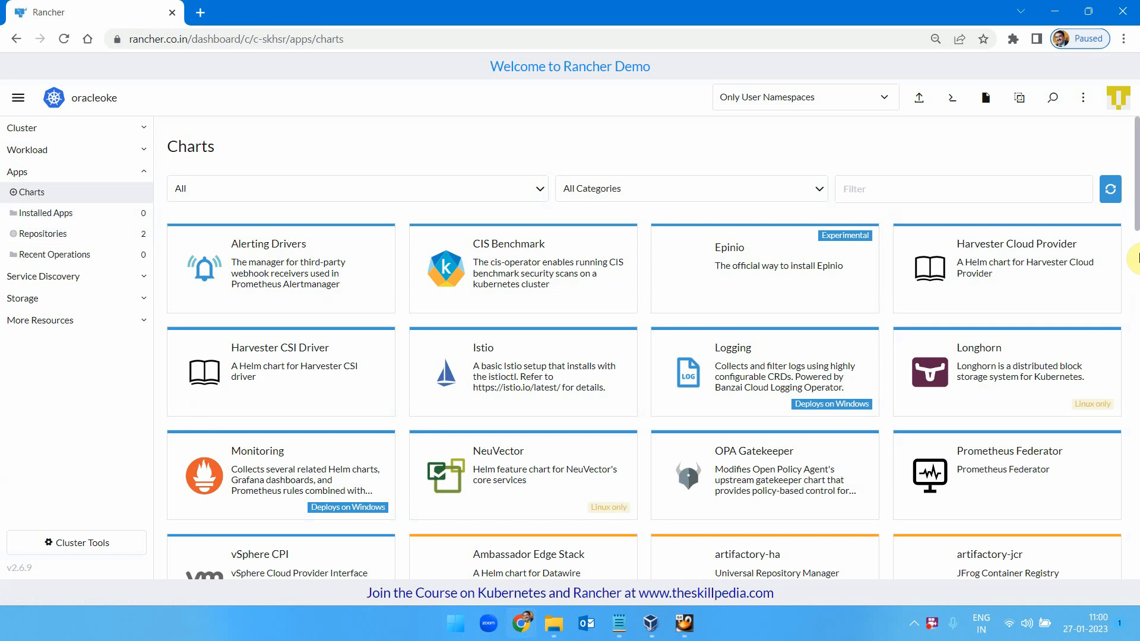
mouse_move(1137, 191)
mouse_down()
mouse_move(1136, 314)
mouse_move(1137, 182)
mouse_up()
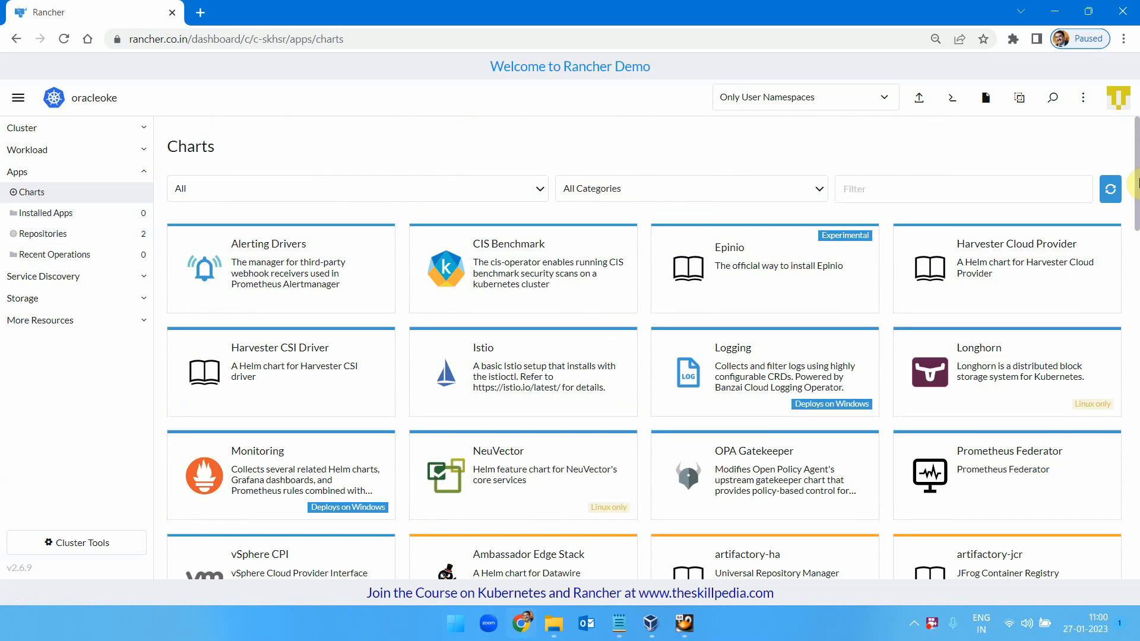
scroll(527, 364, down, 2)
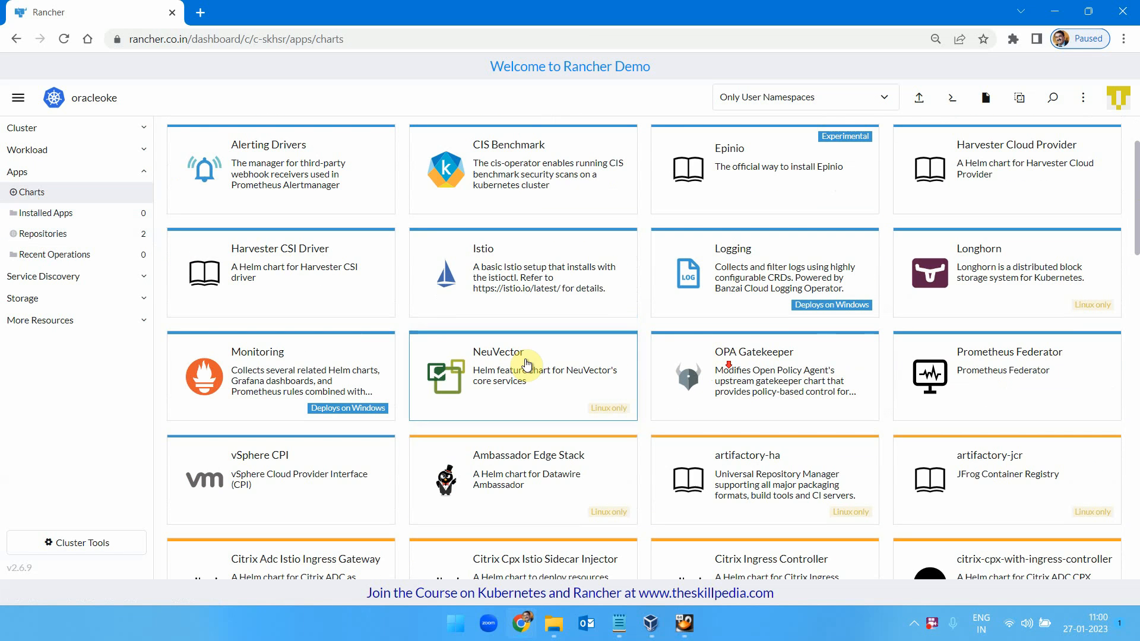
click(284, 363)
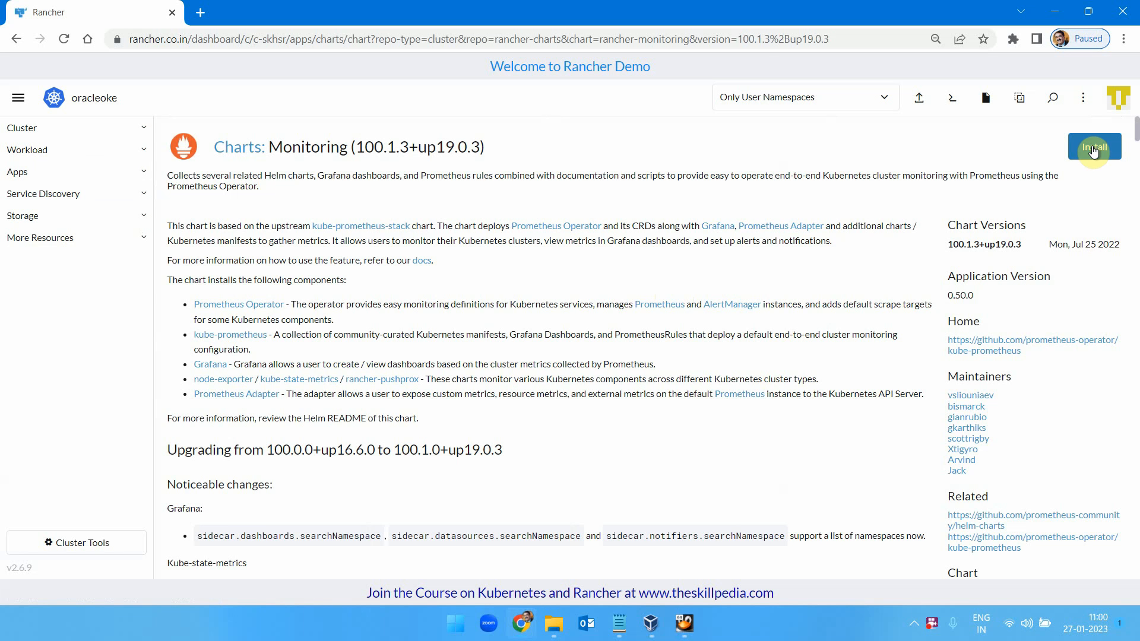
Install the Monitoring chart into a chosen project, keeping cluster type Other and both default role options enabled.
click(1093, 148)
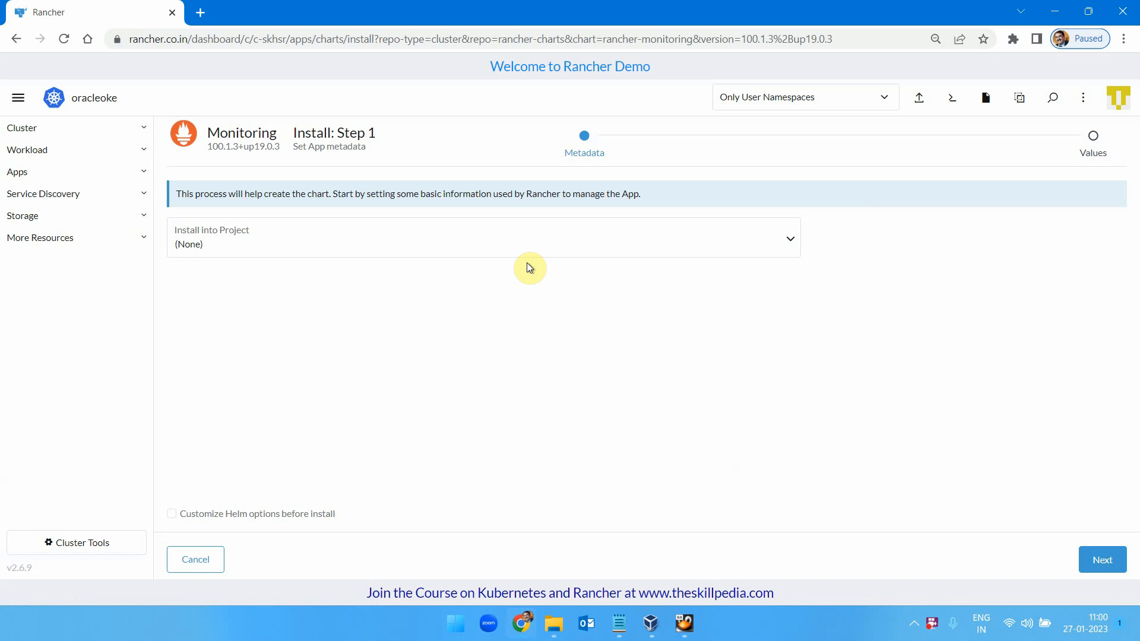
click(457, 255)
click(381, 282)
click(1100, 559)
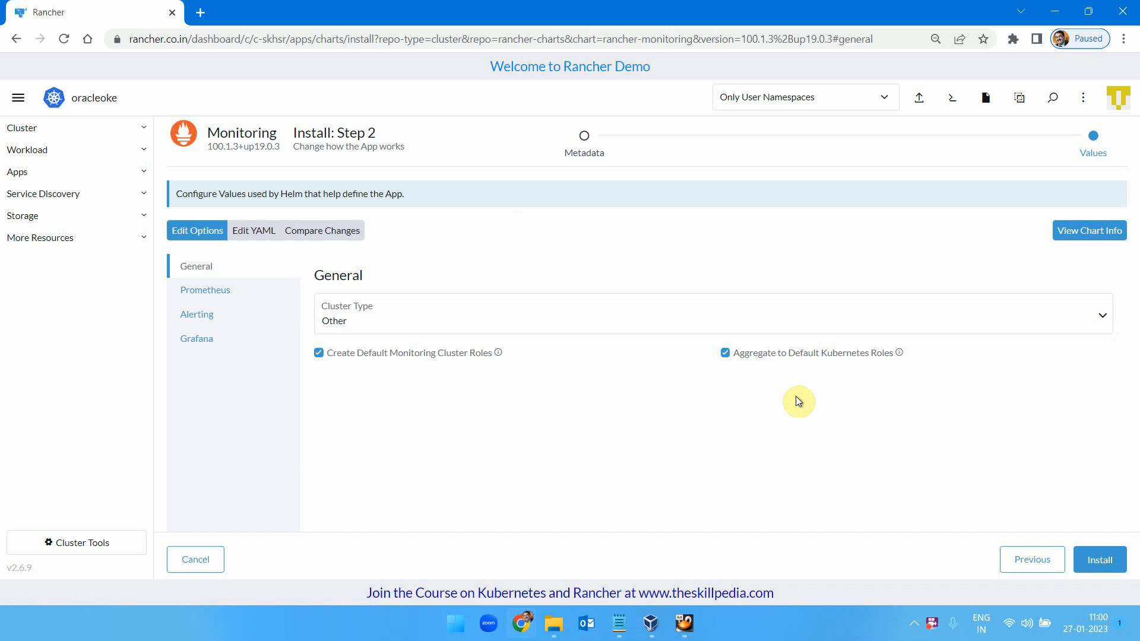
click(1105, 558)
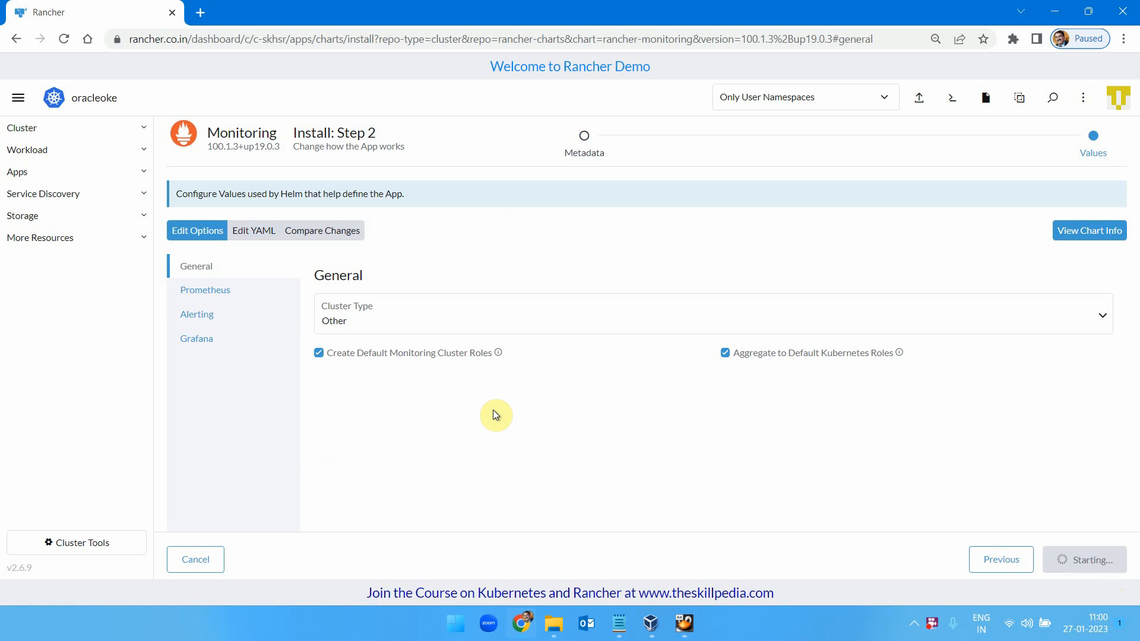
click(532, 315)
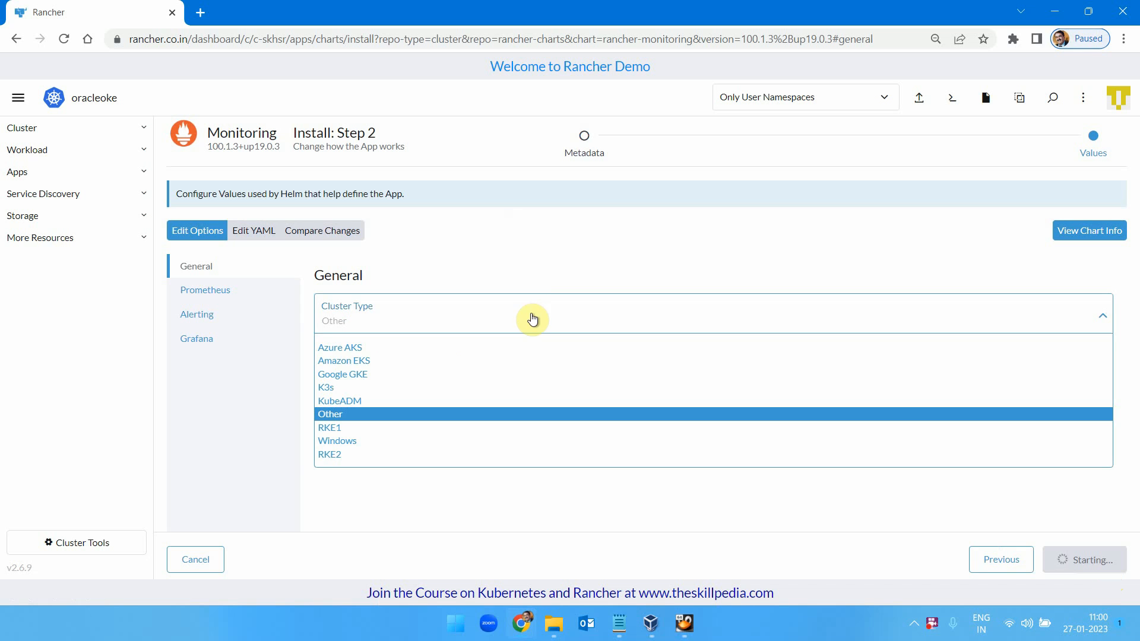
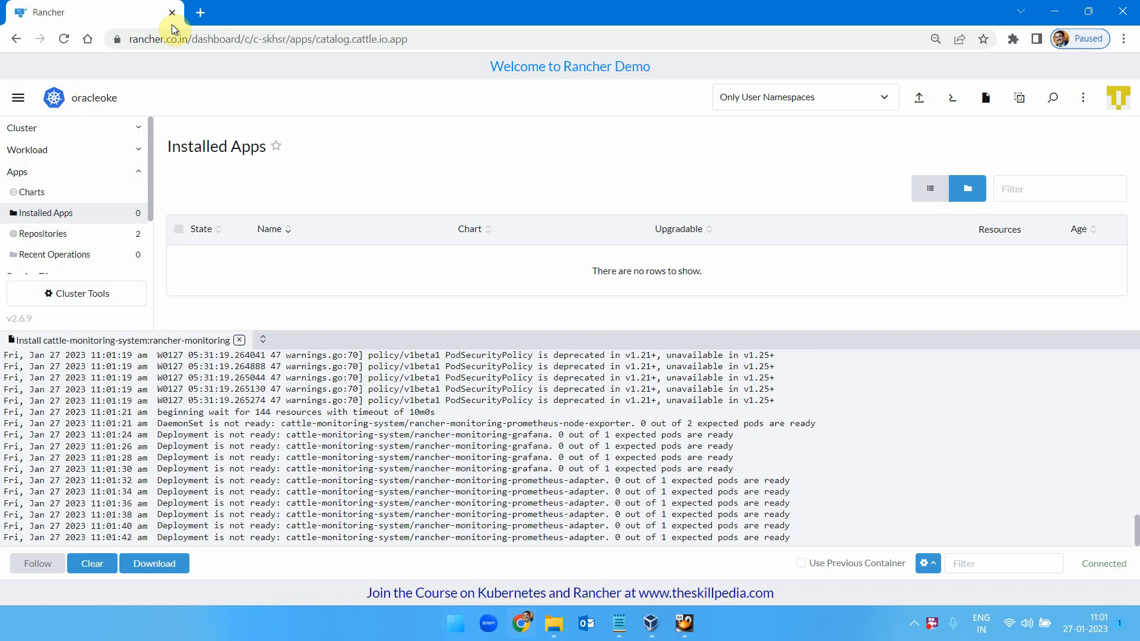
Open Rancher in a second browser tab, enter the oracleoke cluster and view its Service Monitors.
click(208, 20)
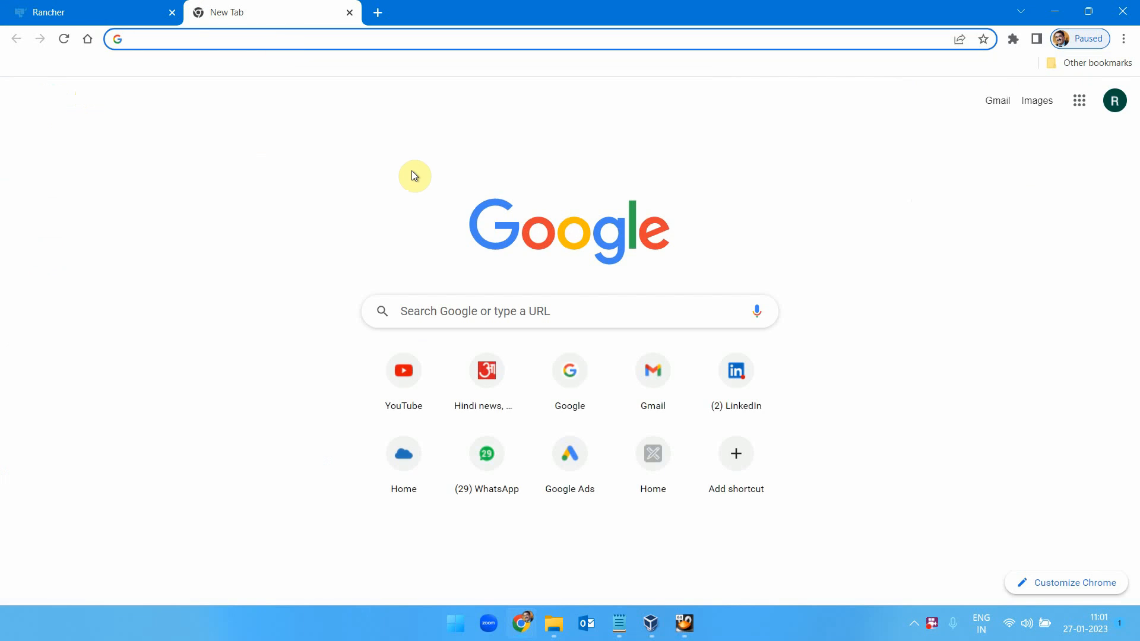
text(ra)
key(Return)
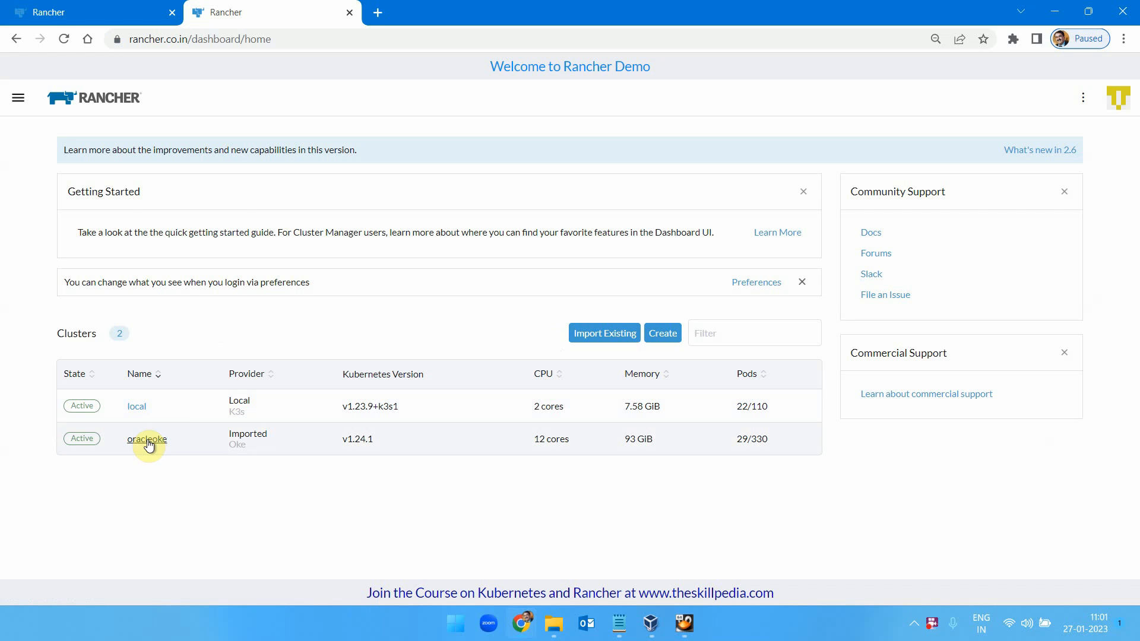
click(18, 98)
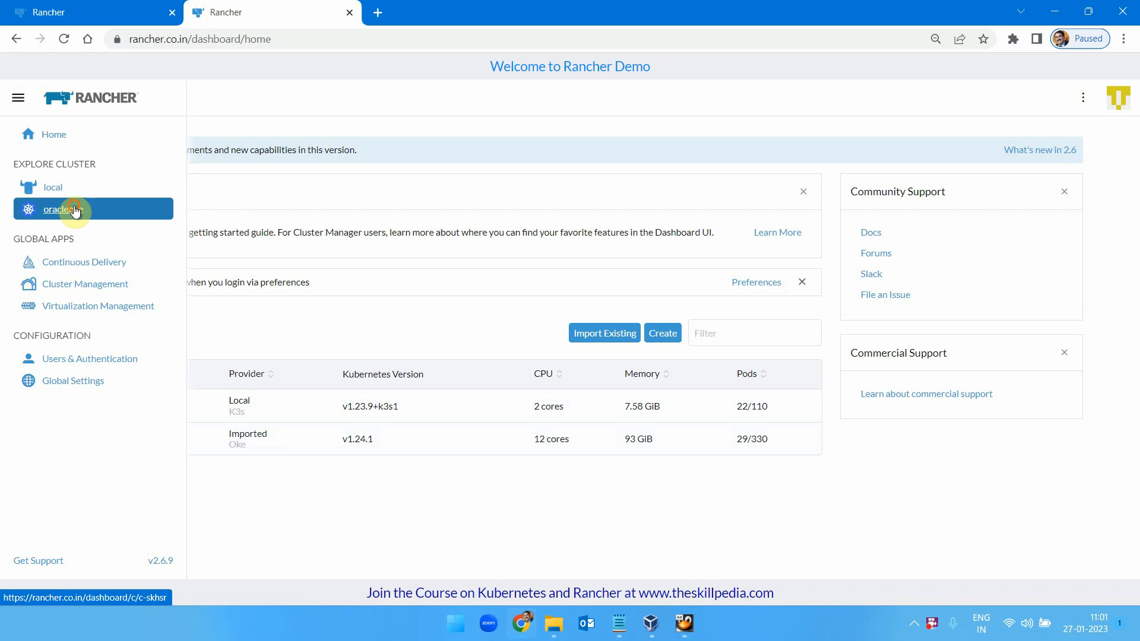
click(75, 210)
mouse_move(547, 607)
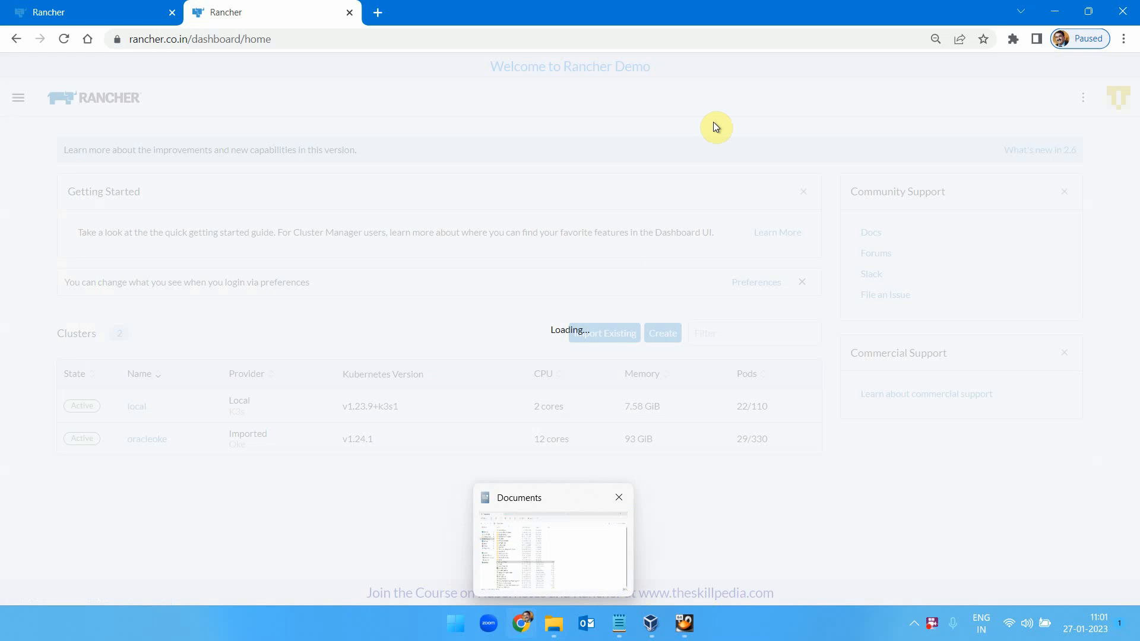
click(53, 323)
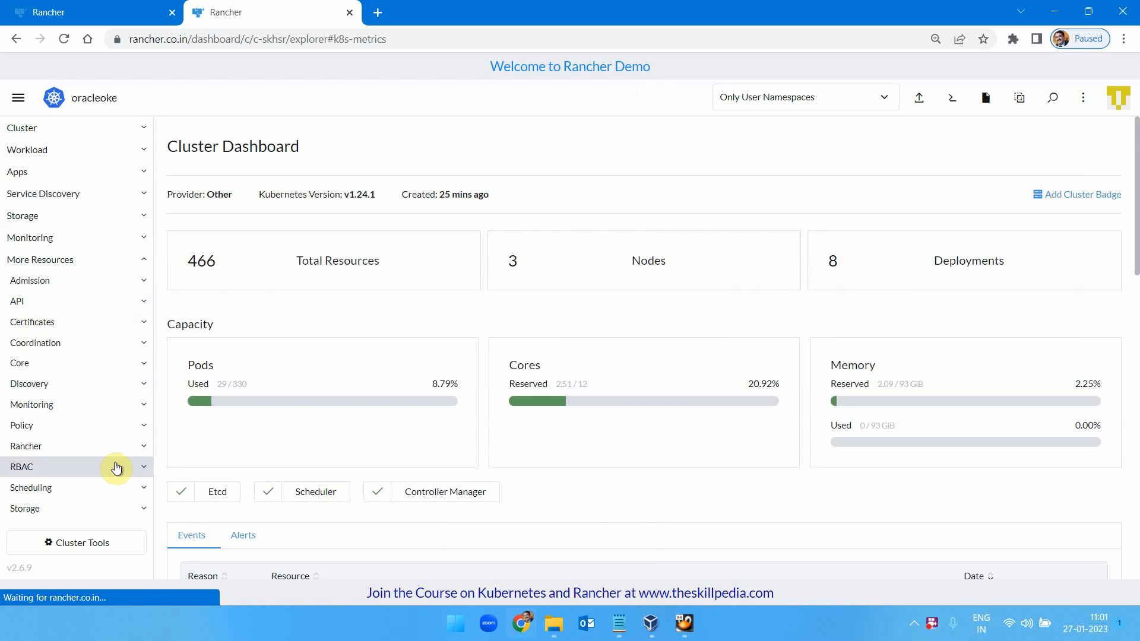
click(81, 404)
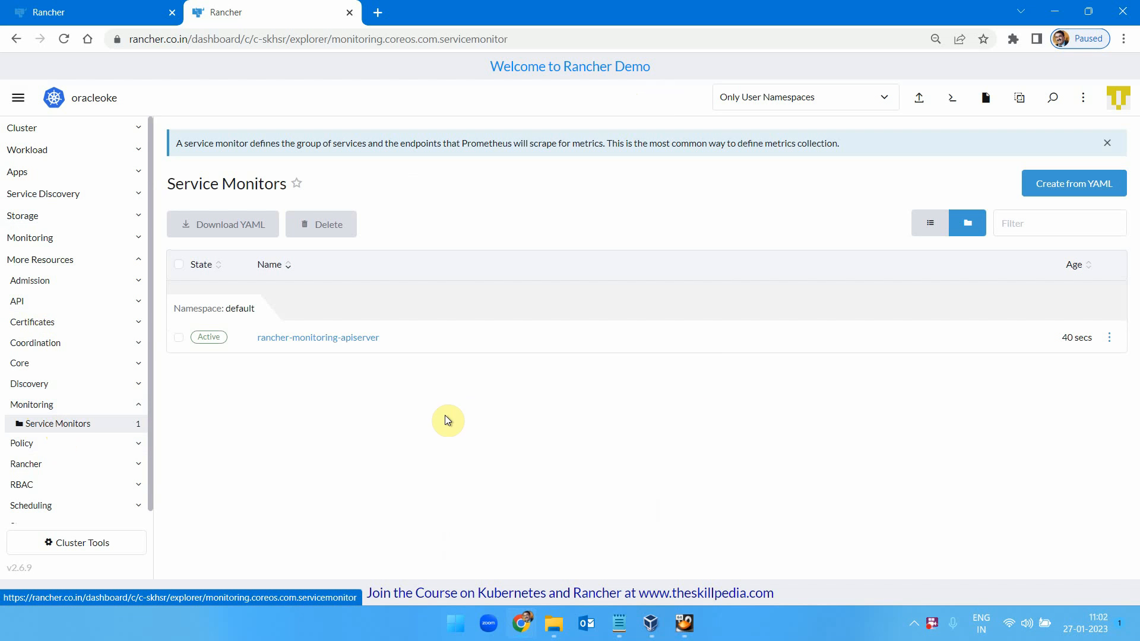
Return to the oracleoke cluster and open its Monitoring dashboard.
click(18, 98)
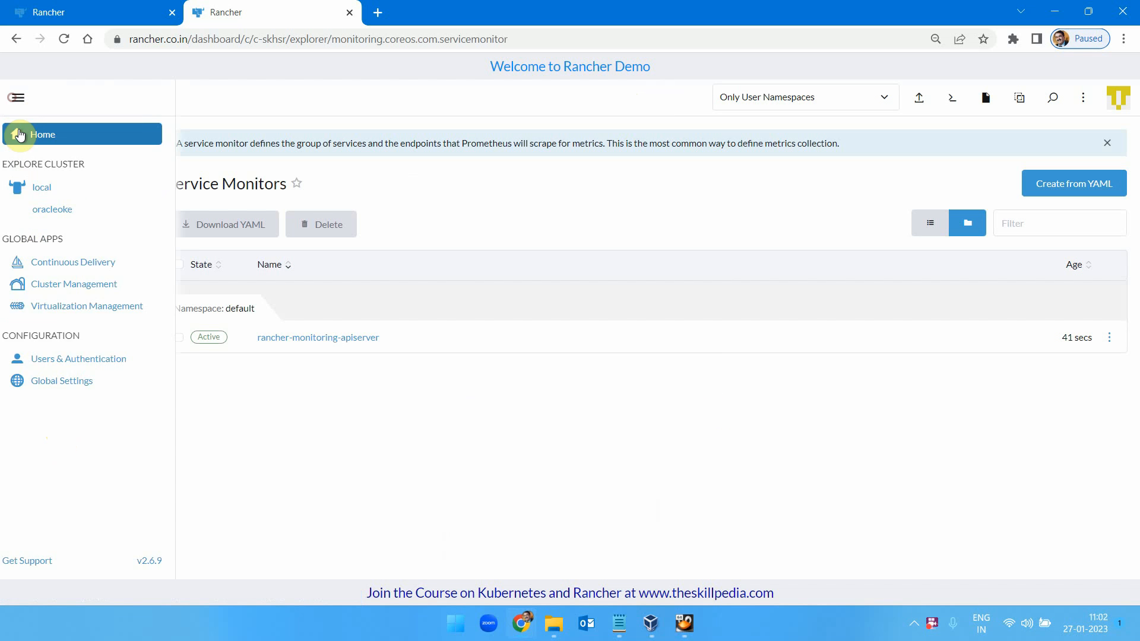
click(49, 211)
click(44, 302)
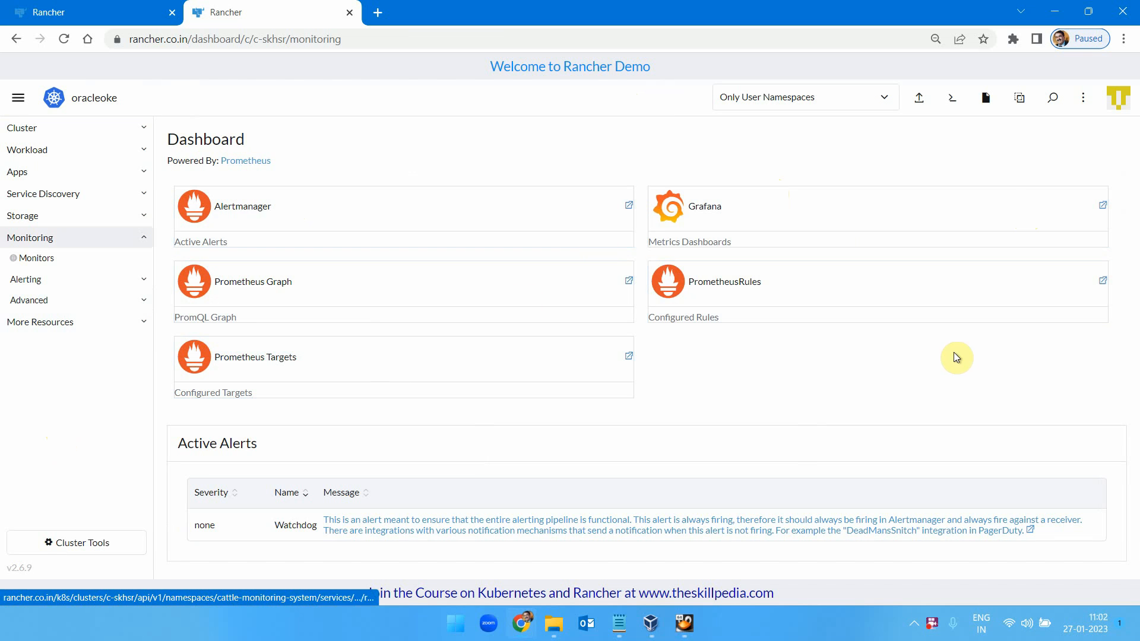
Check the final SUCCESS entry of the rancher-monitoring install log in the first Rancher tab and return to the Monitoring dashboard.
click(77, 11)
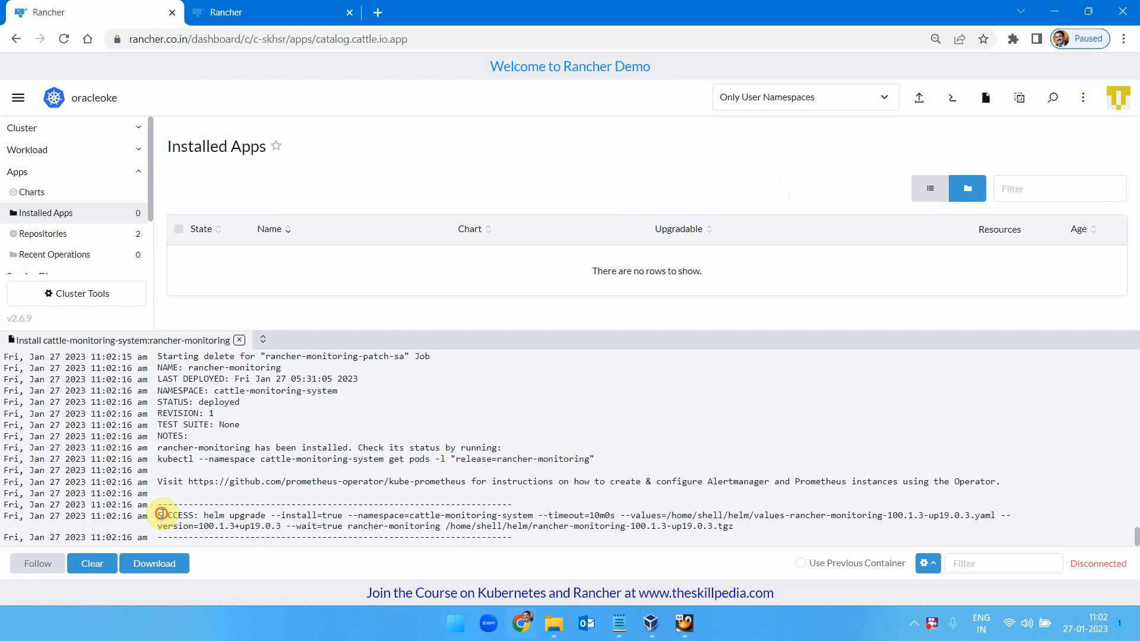
drag(162, 514, 742, 526)
click(273, 12)
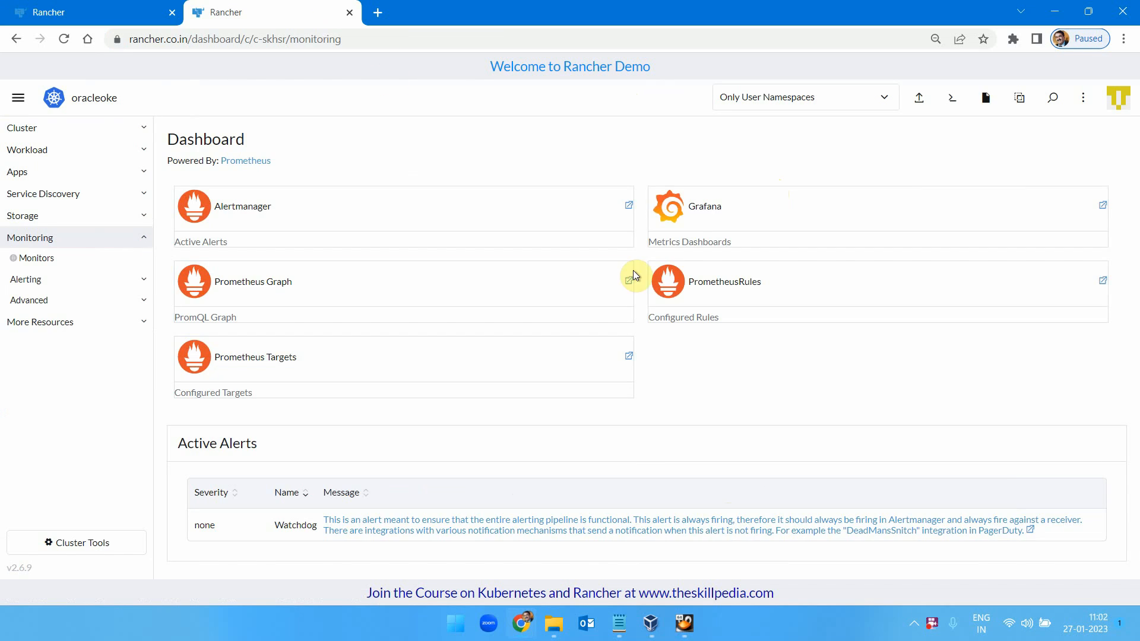
Open Grafana from the Monitoring dashboard and view its Rancher / Kubernetes Components (Nodes) dashboard.
click(701, 208)
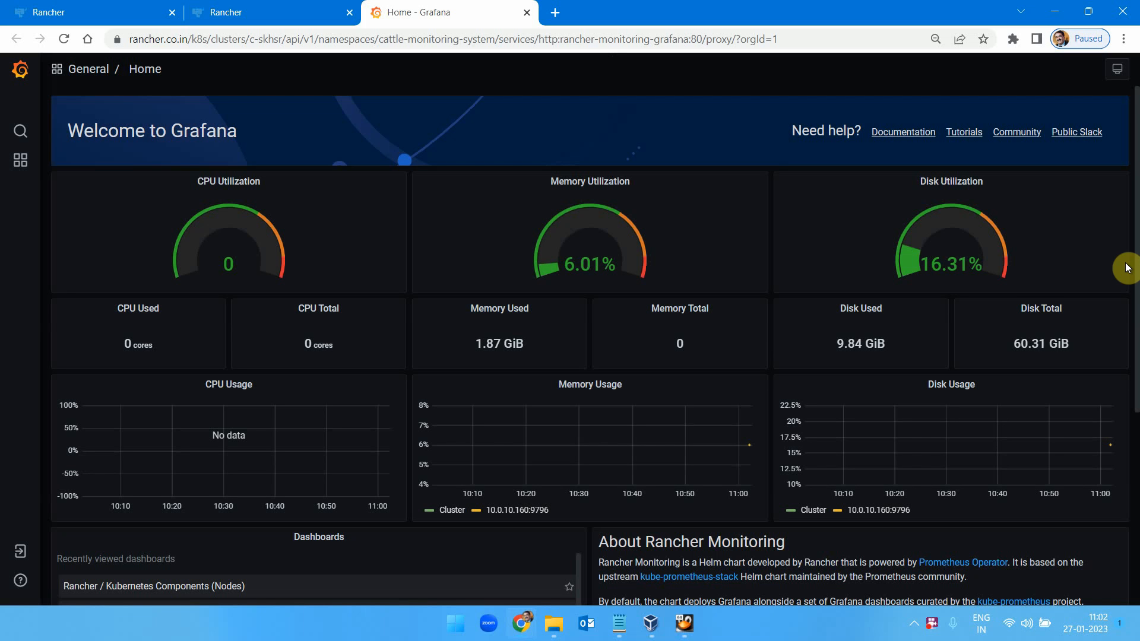
scroll(1128, 267, down, 1)
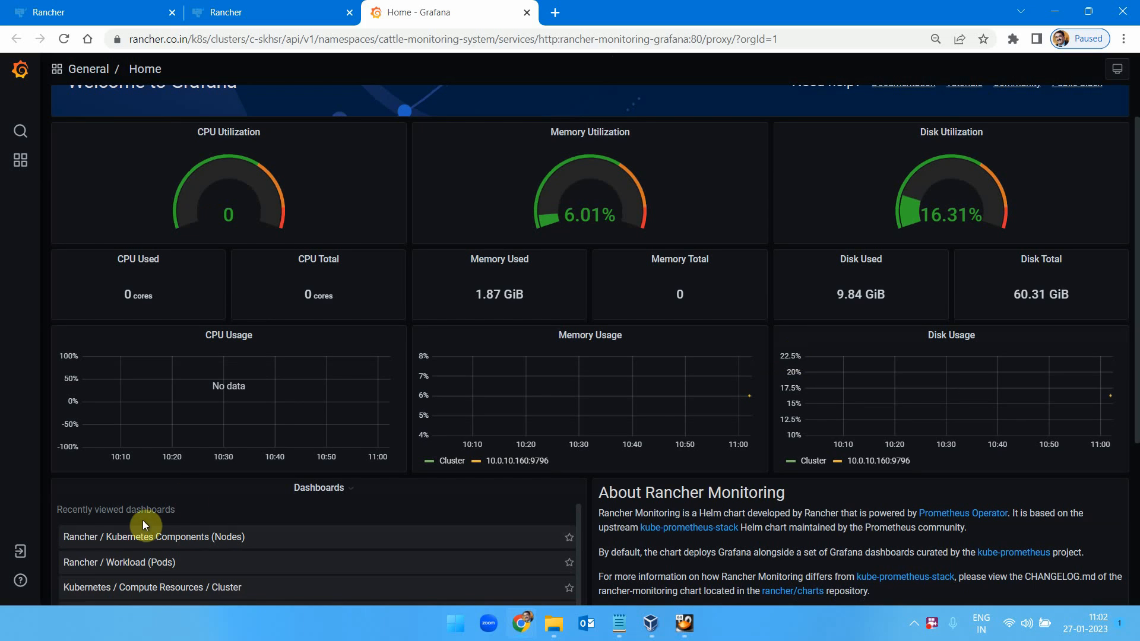
click(155, 537)
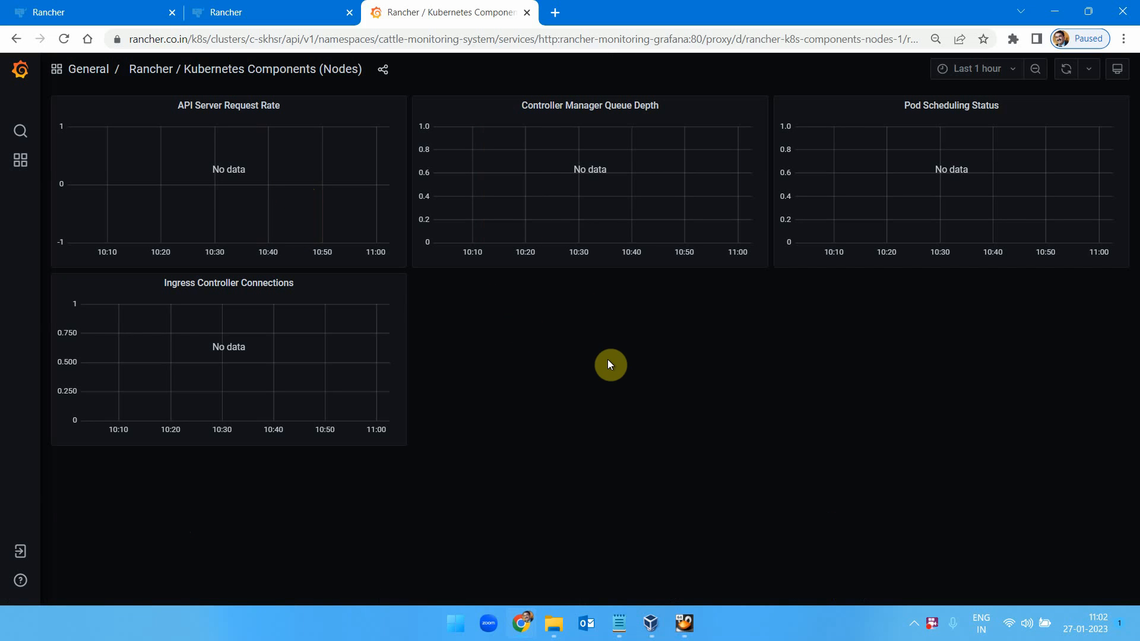
View the Kubernetes / Persistent Volumes dashboard in Grafana and return to Rancher / Kubernetes Components (Nodes).
click(148, 72)
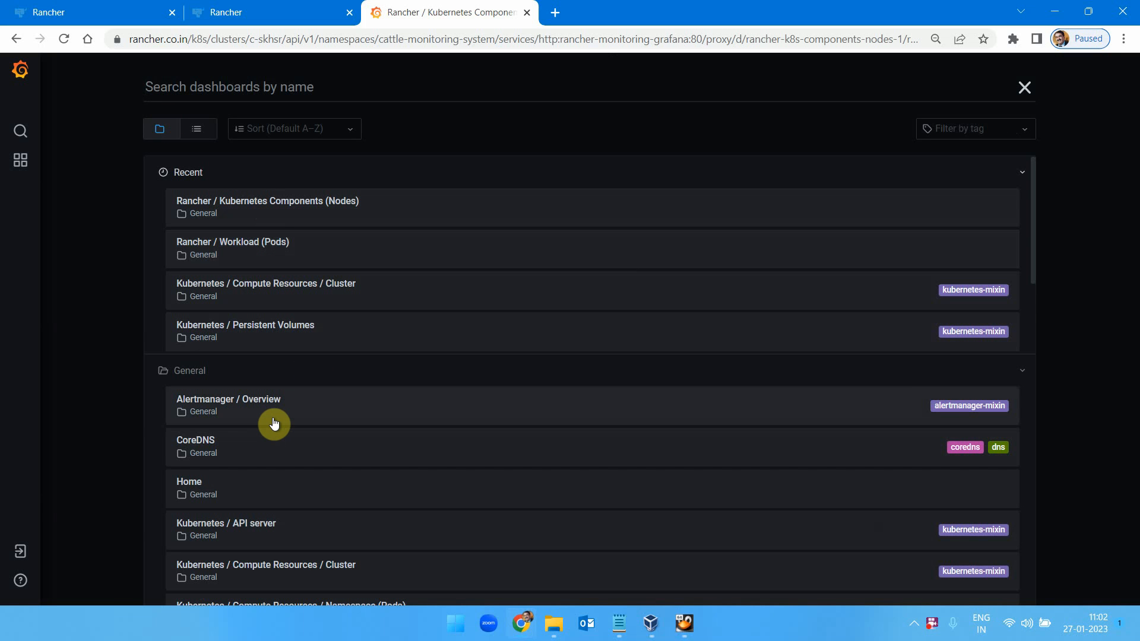
click(283, 329)
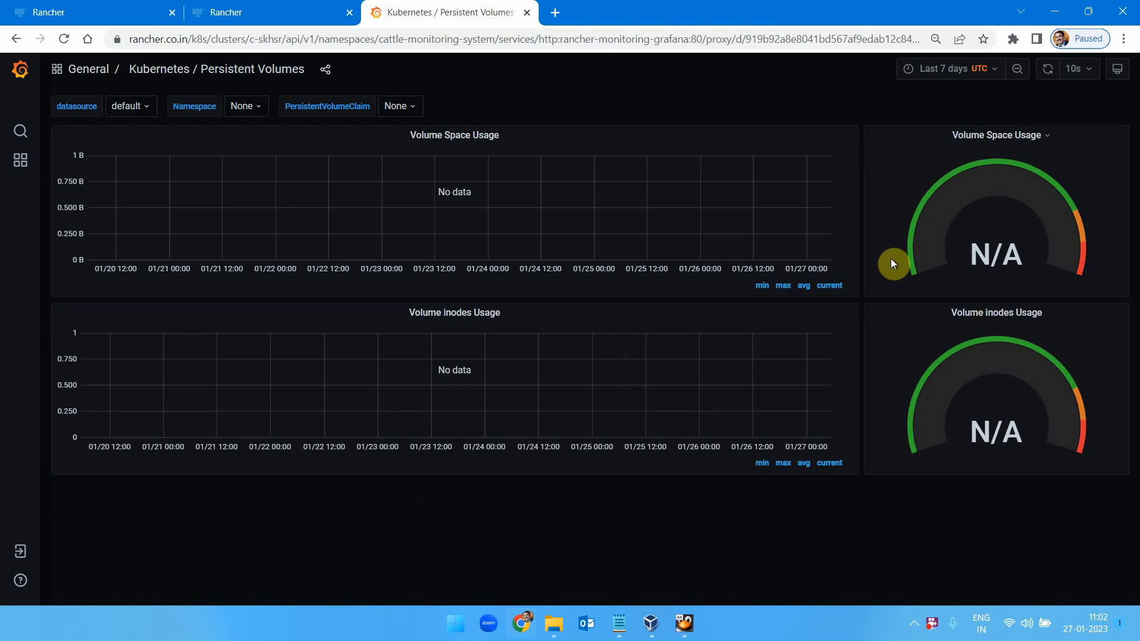
click(73, 69)
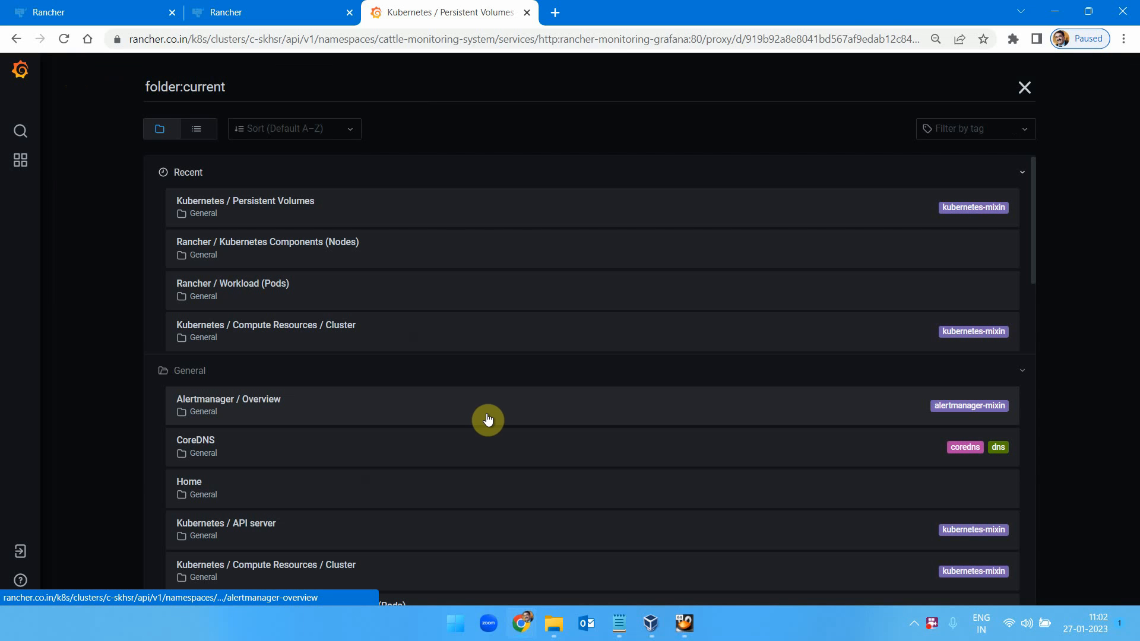
click(313, 248)
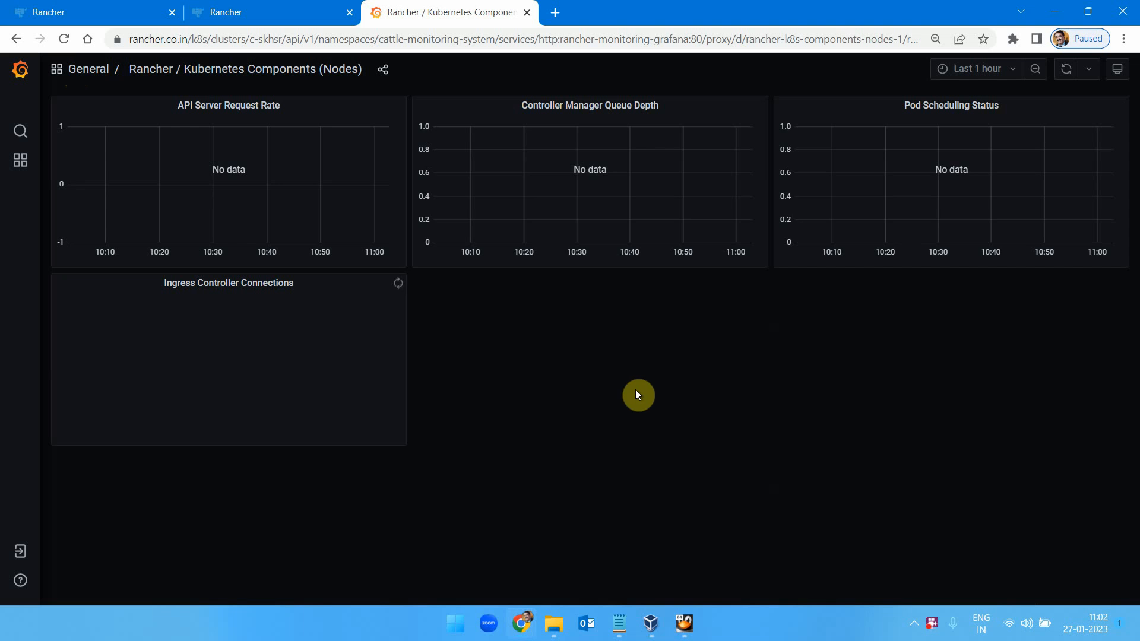
Browse Grafana's General folder of dashboards and open Rancher / Pod (Containers).
click(79, 70)
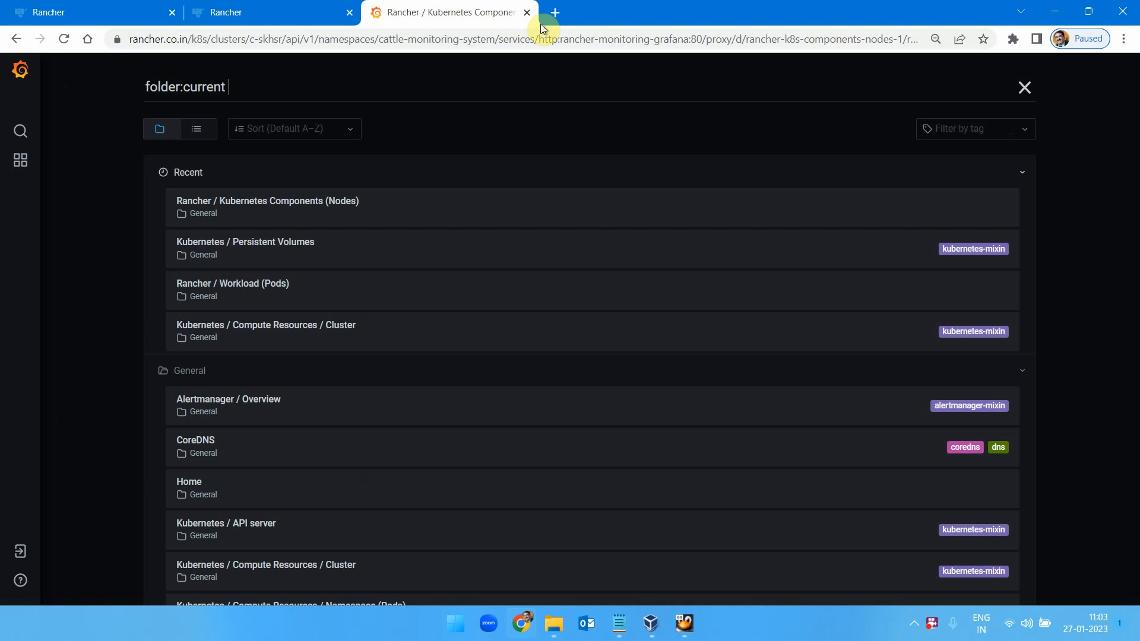
scroll(549, 399, down, 3)
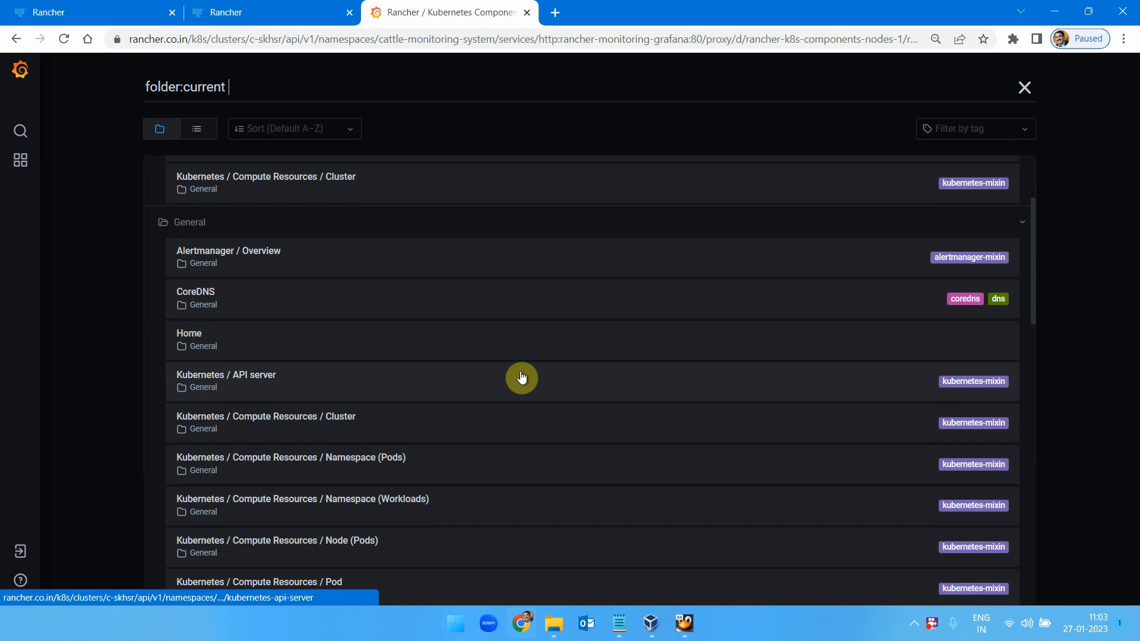
scroll(339, 394, down, 7)
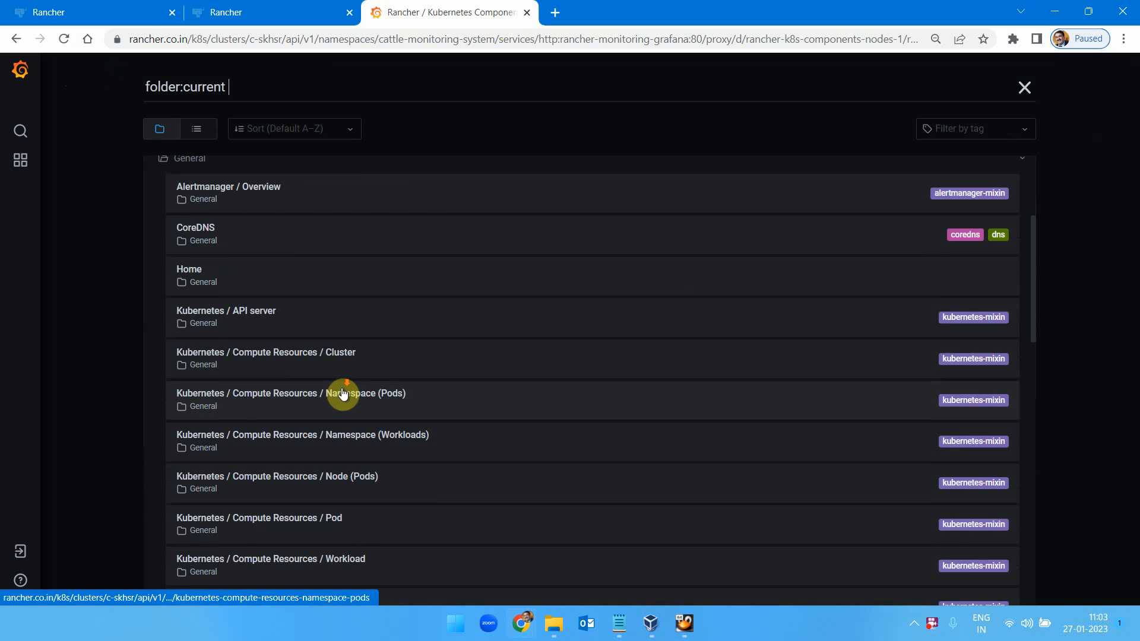
scroll(466, 417, down, 10)
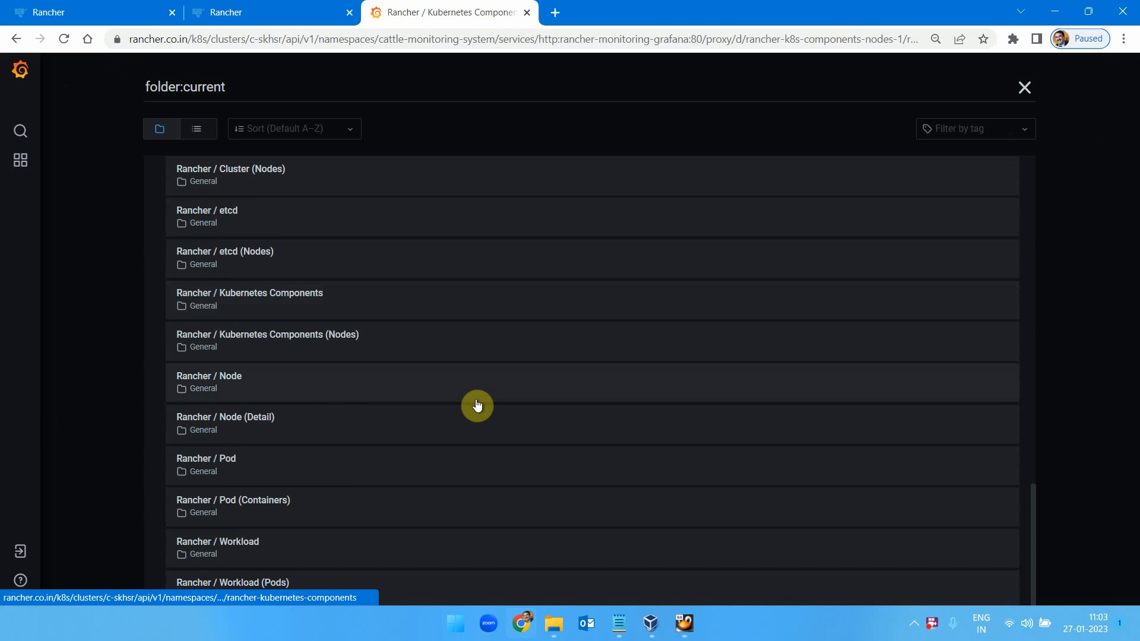
click(335, 511)
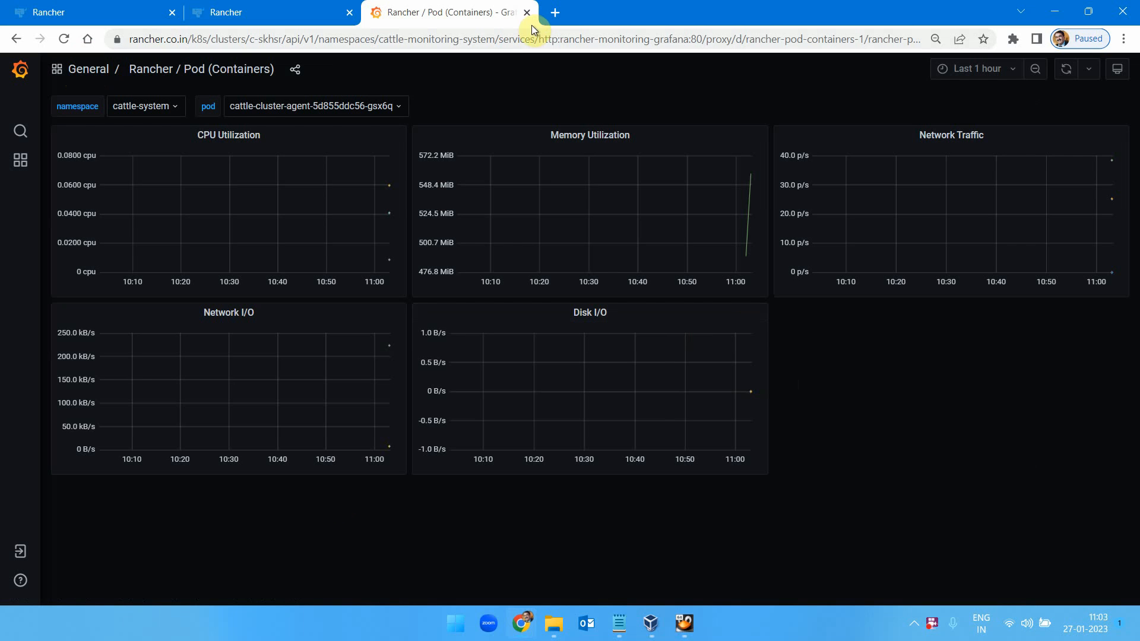
View the container metrics for pod helm-operation-dw5tg and for pod cattle-cluster-agent-5d855ddc56-flqxf.
click(379, 106)
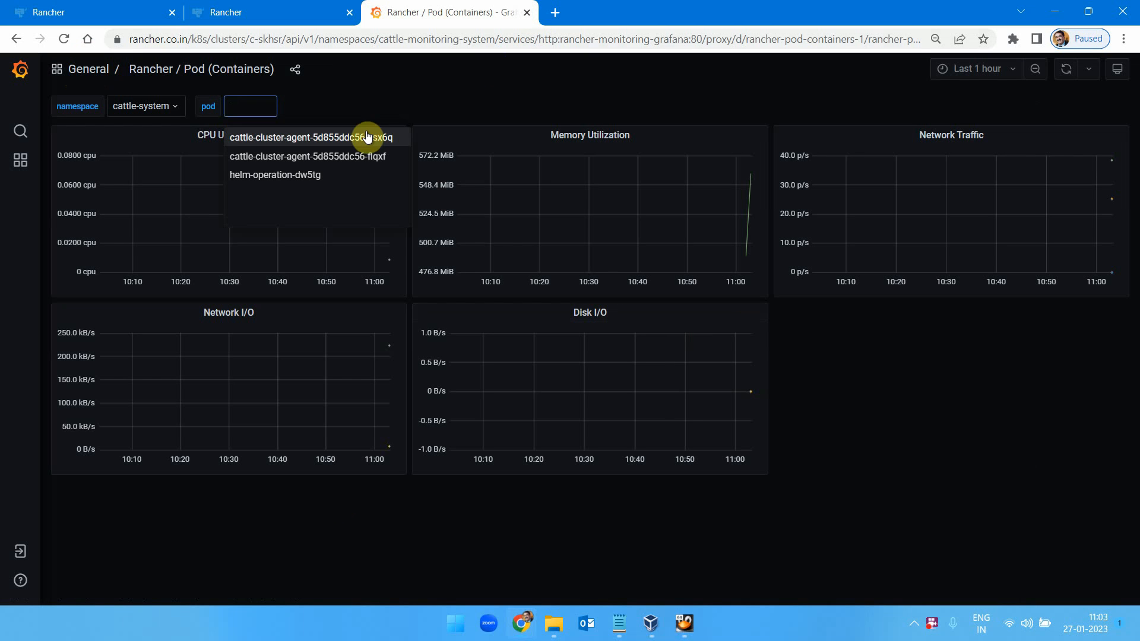
click(346, 174)
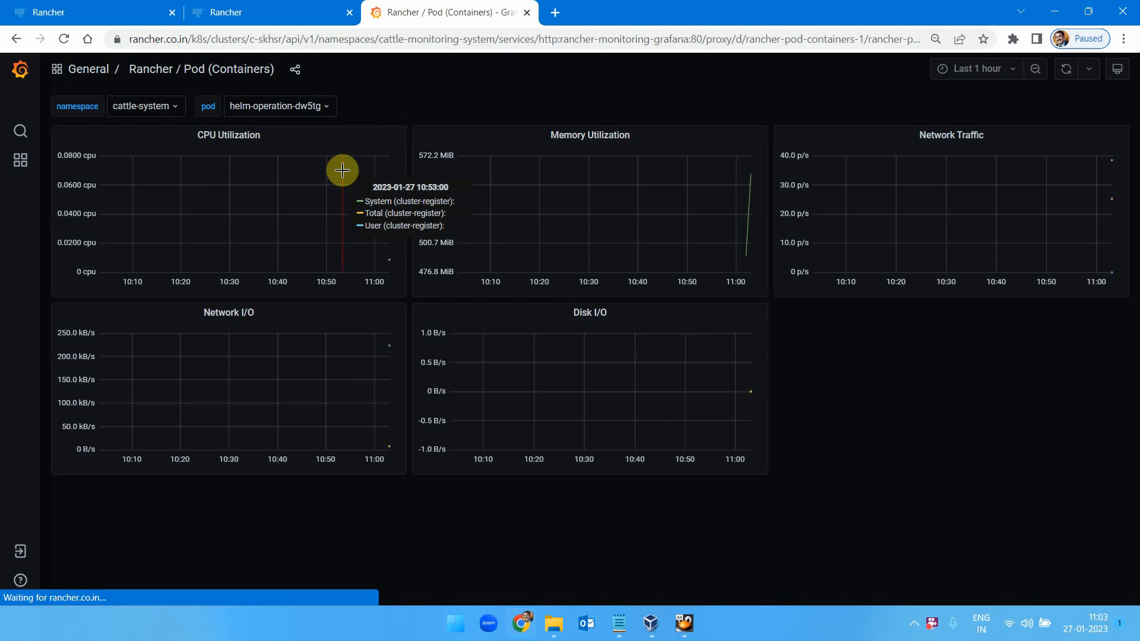
click(327, 107)
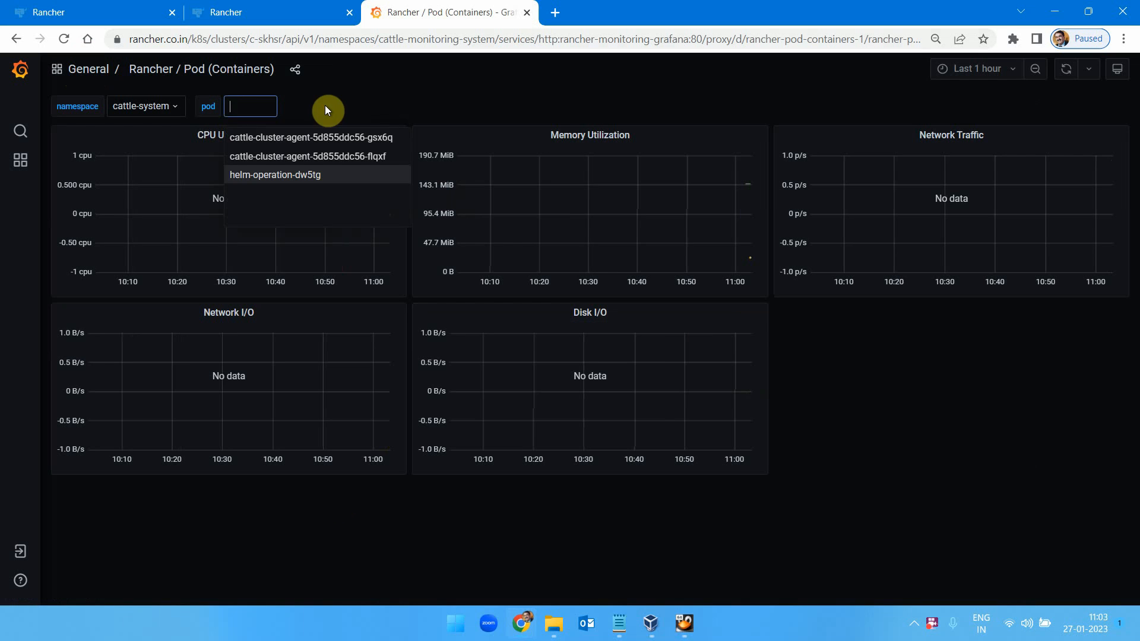
click(341, 155)
Switch the Pod (Containers) dashboard to the kube-system namespace, review its metrics and close Grafana.
click(163, 106)
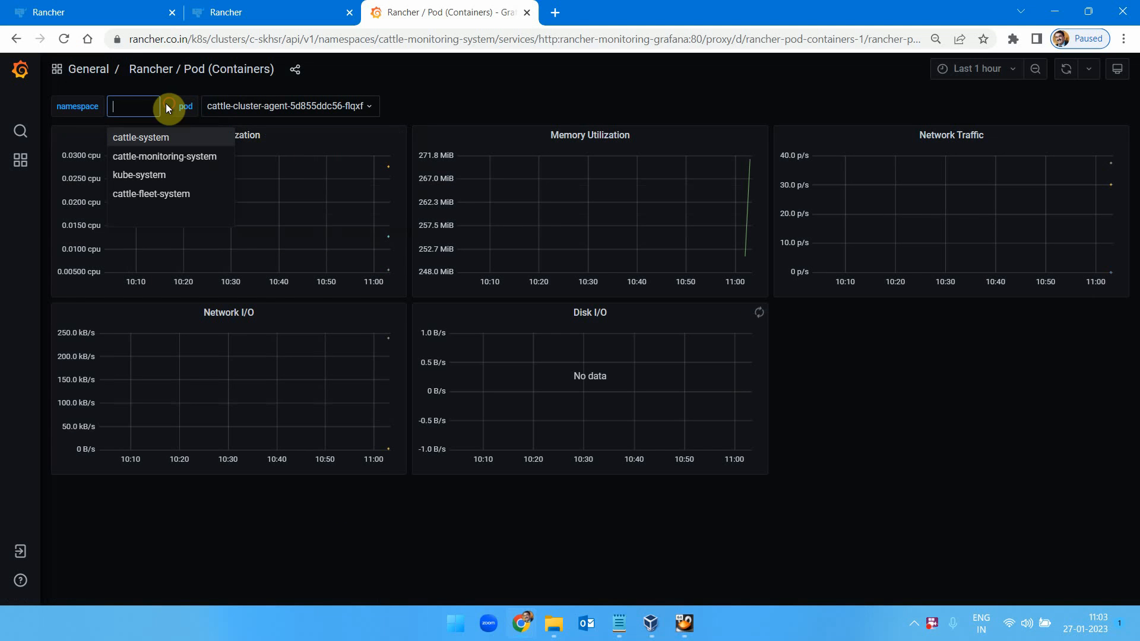
click(173, 174)
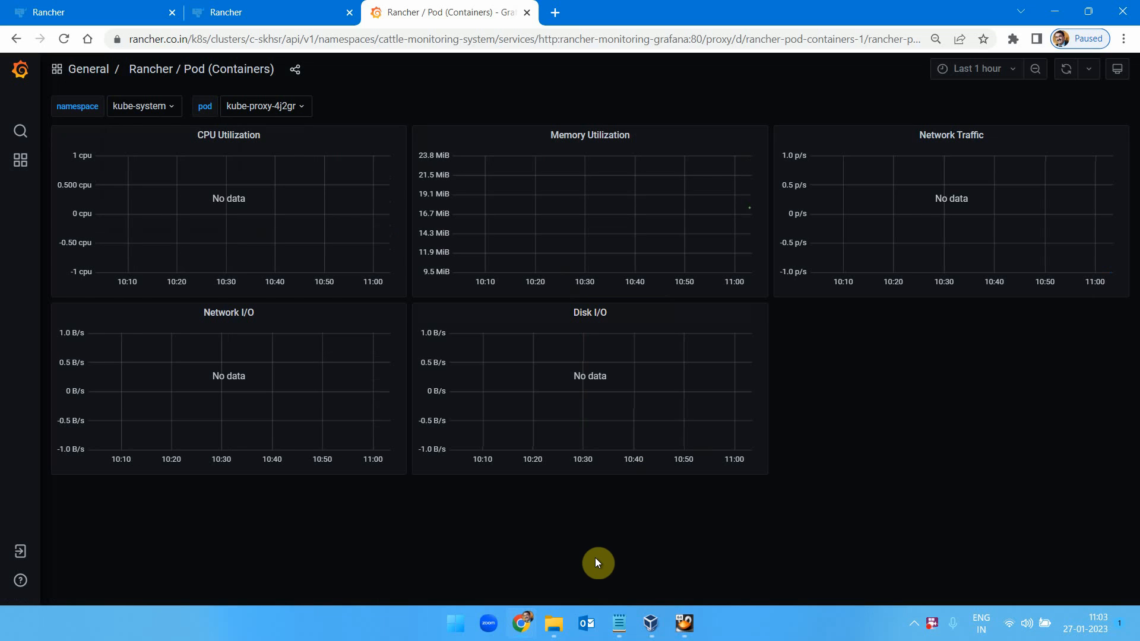
click(526, 12)
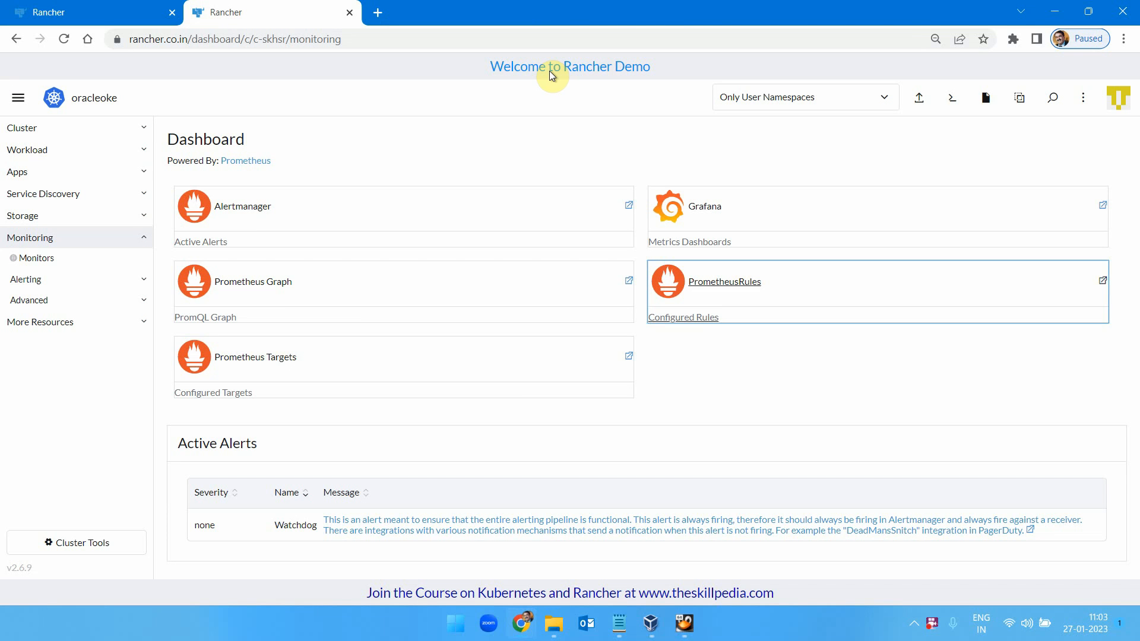
Open Prometheus Graph from the Monitoring dashboard to view its query page, and close it.
click(261, 289)
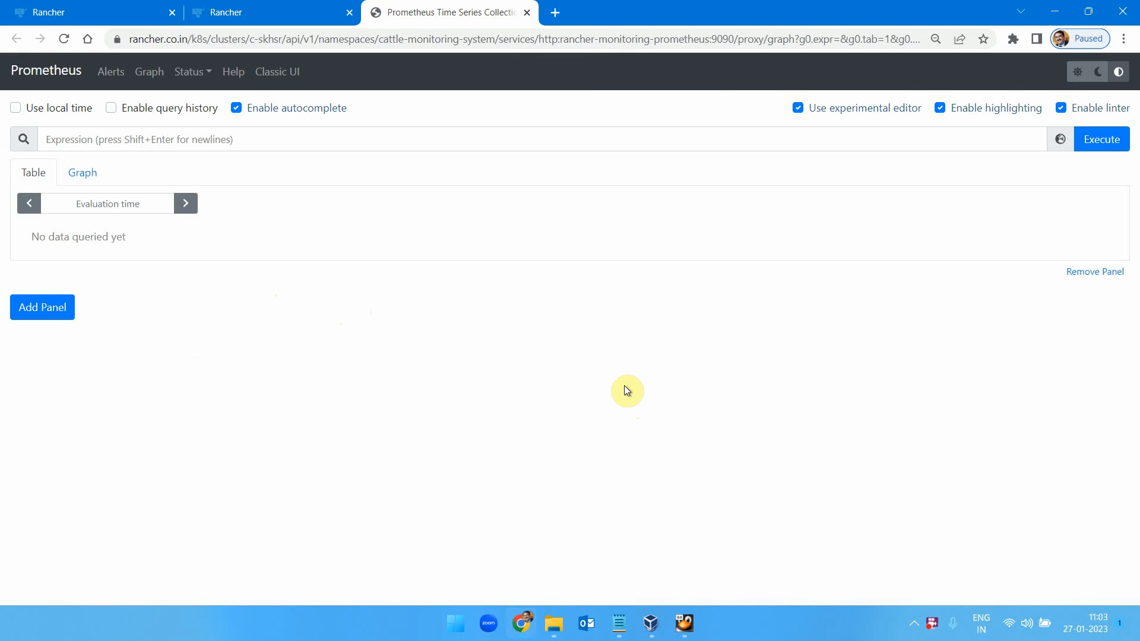
click(526, 12)
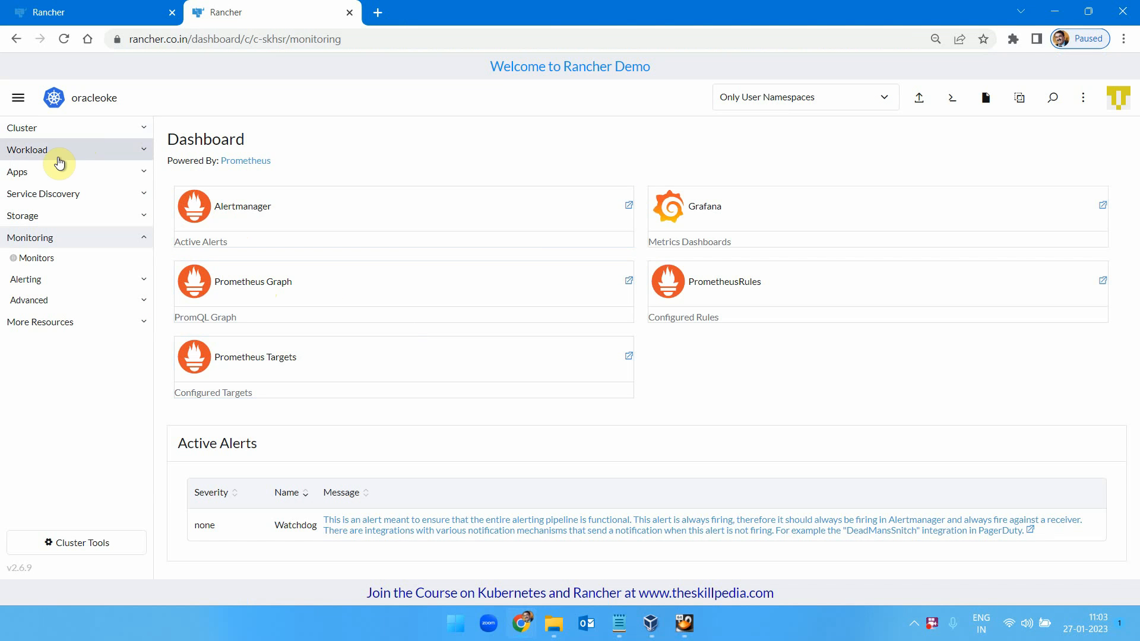
Close the rancher-monitoring install log in the first Rancher tab and reopen the oracleoke cluster there.
click(68, 13)
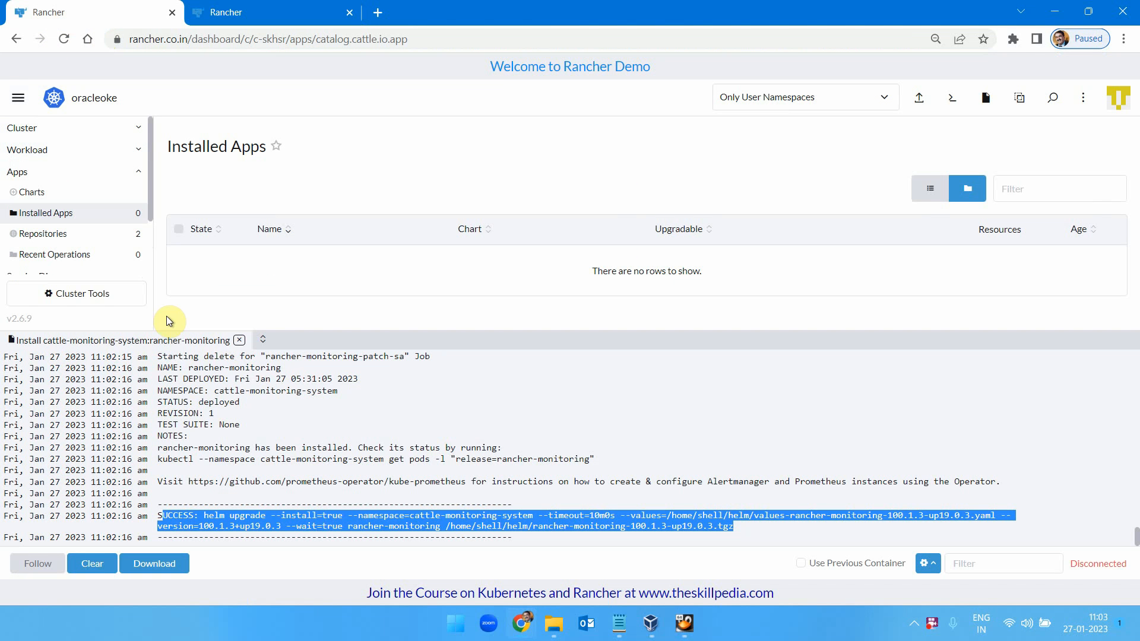
click(238, 341)
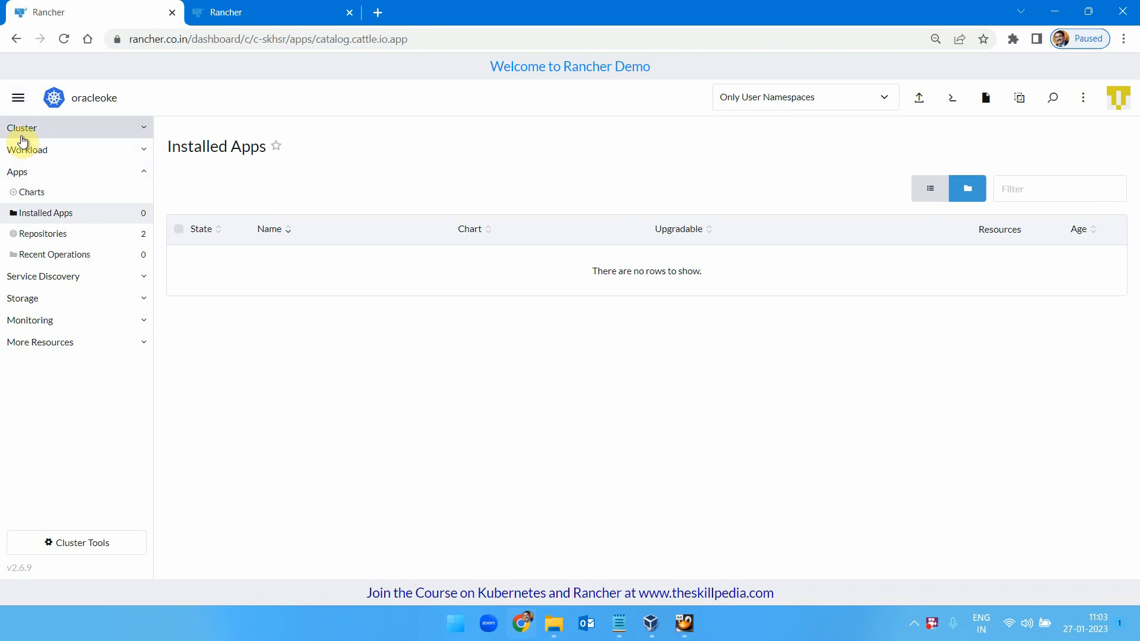
click(18, 97)
click(62, 213)
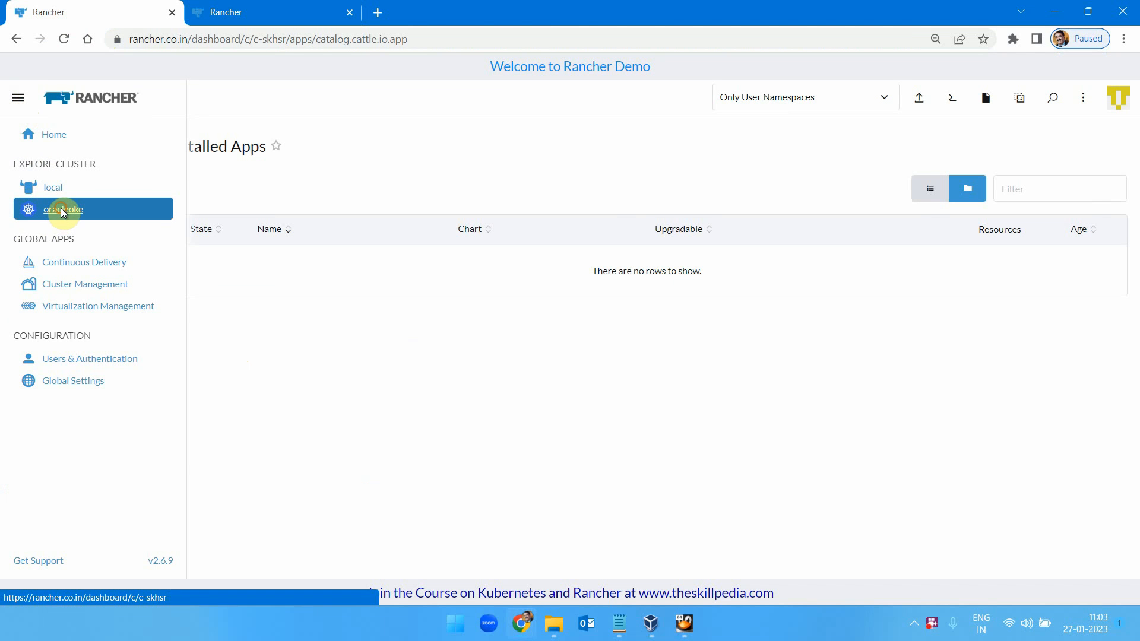
Close the spare Monitoring dashboard tab and open the chart catalogue of the oracleoke cluster.
click(296, 7)
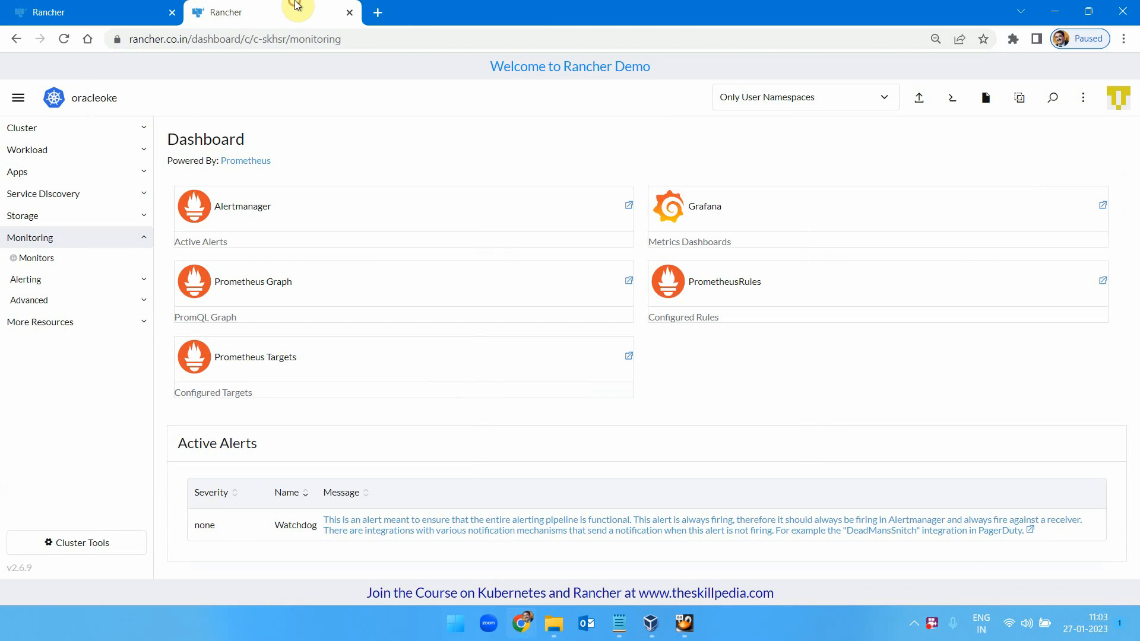
click(350, 12)
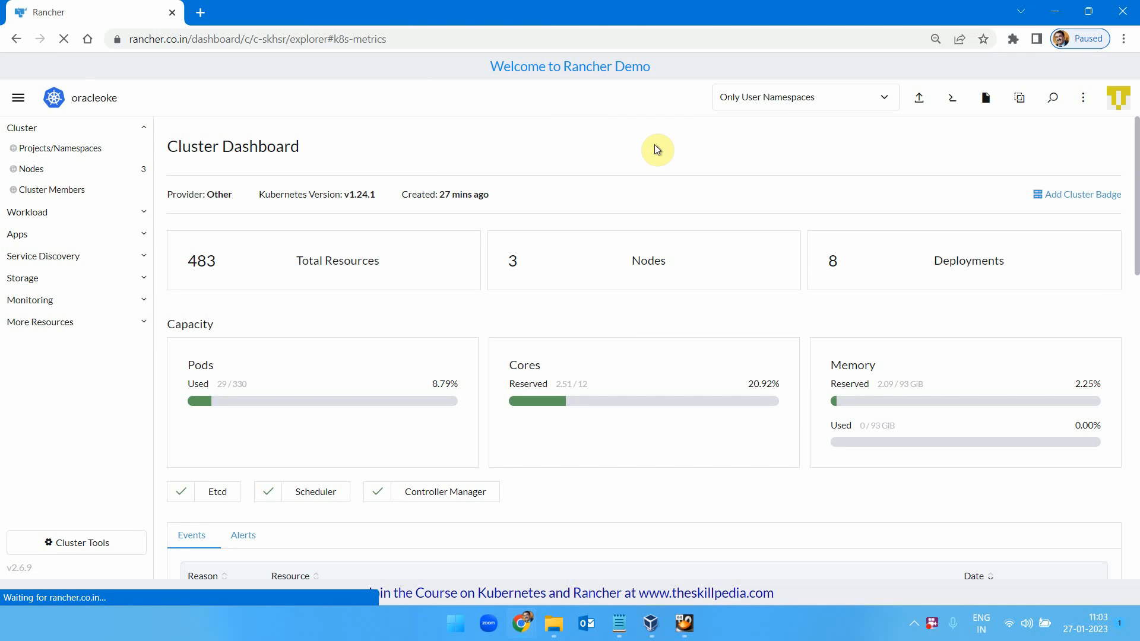
click(51, 235)
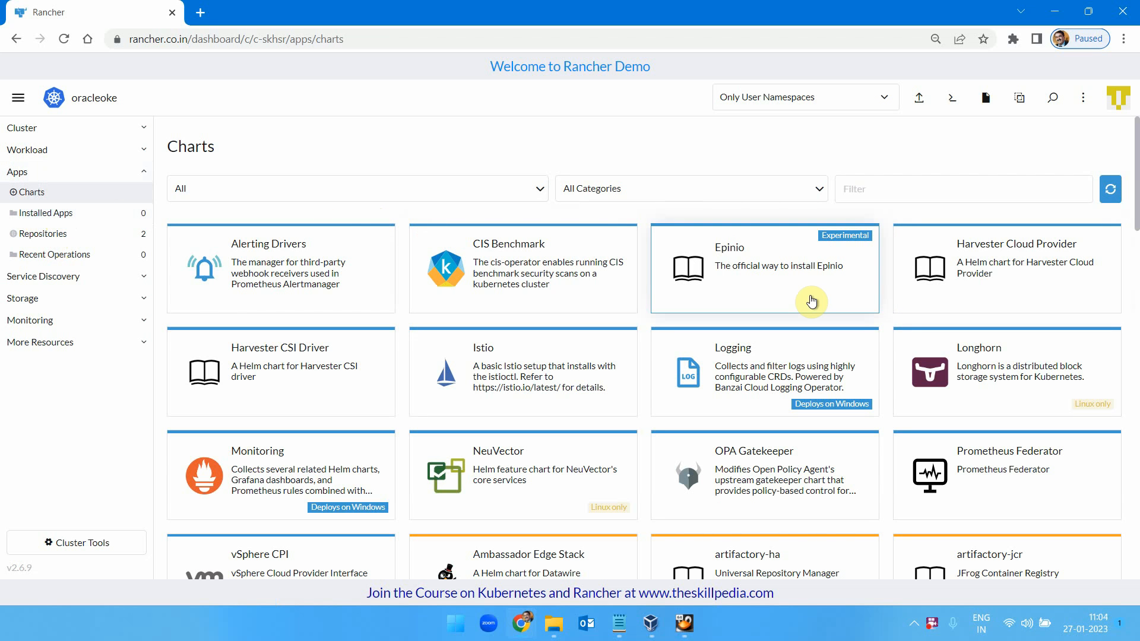
Look through the Rancher and partner charts in the catalogue for an ingress controller.
scroll(1039, 296, down, 2)
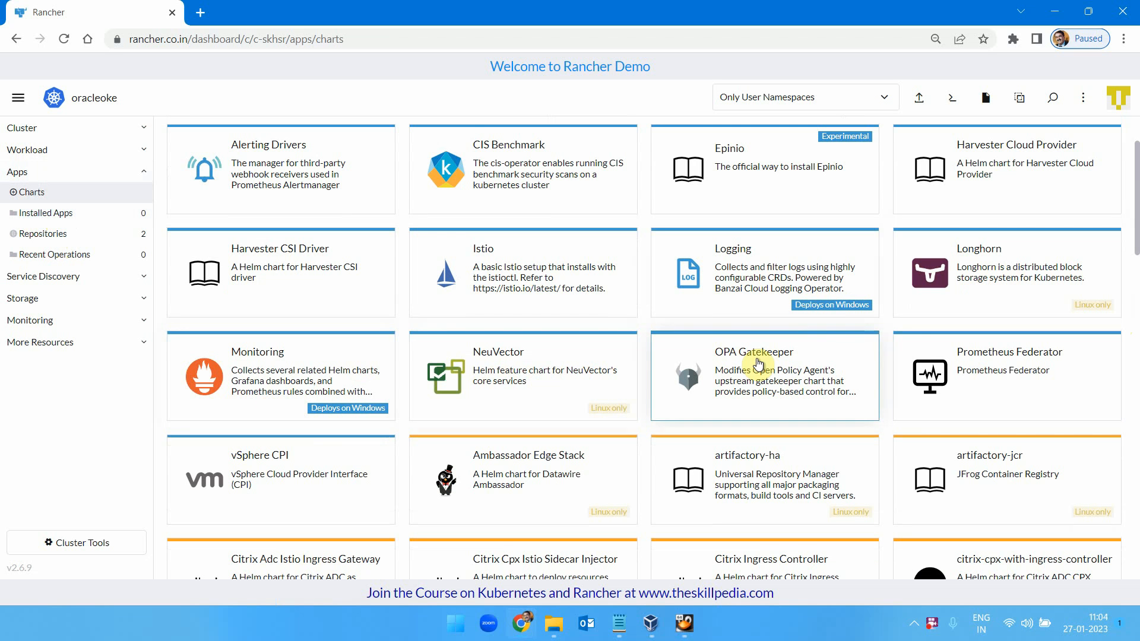
scroll(285, 368, down, 12)
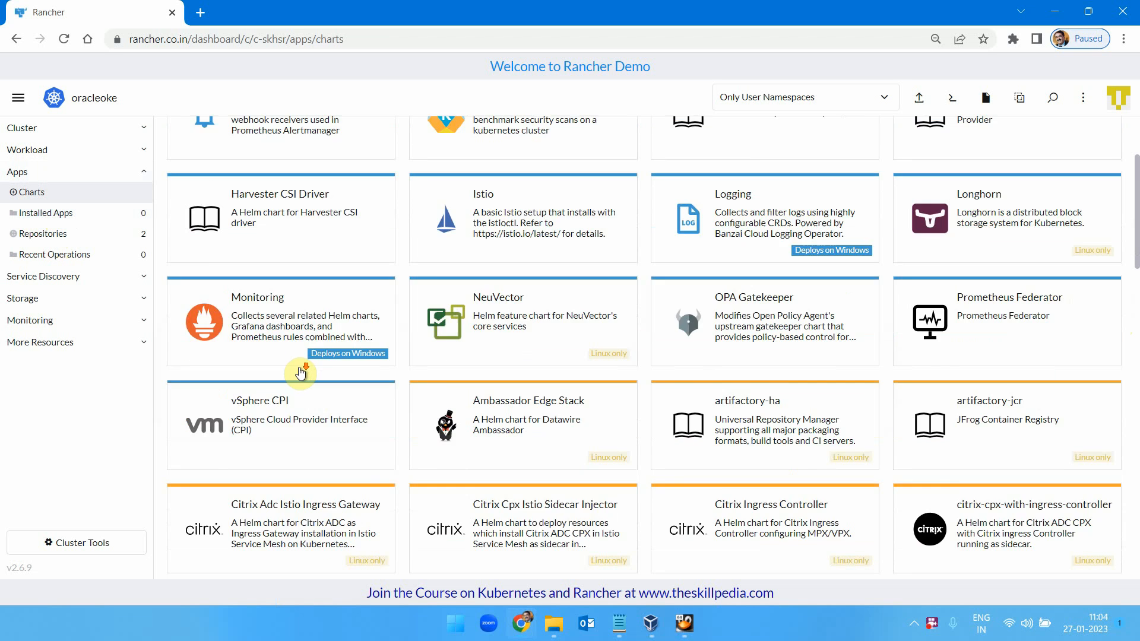
scroll(1122, 402, down, 4)
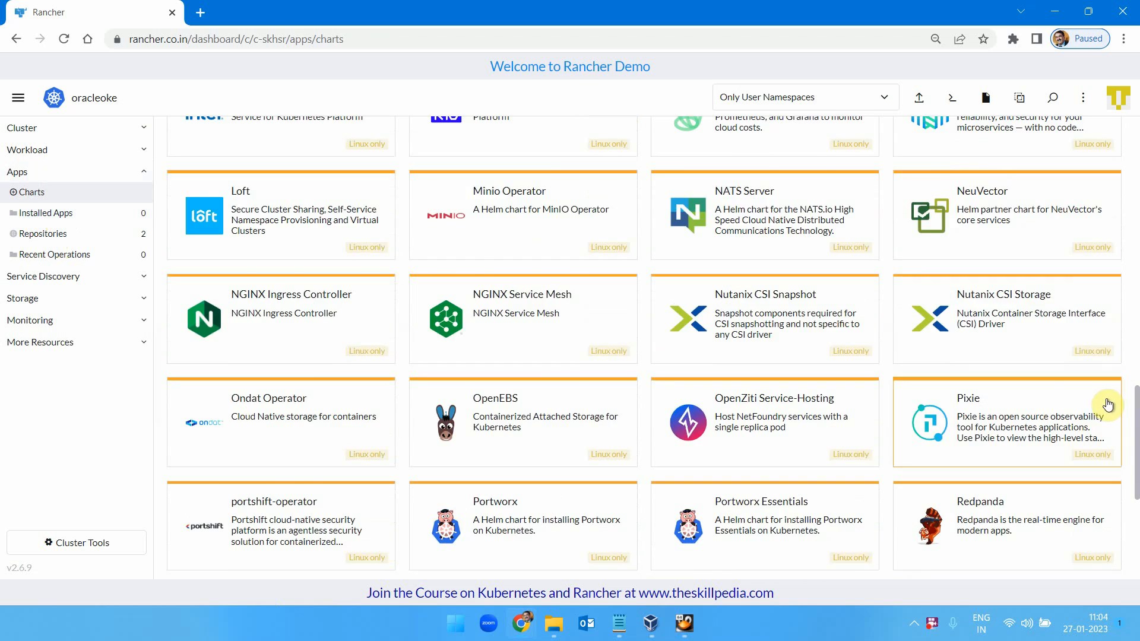
scroll(501, 376, up, 4)
scroll(1048, 396, up, 10)
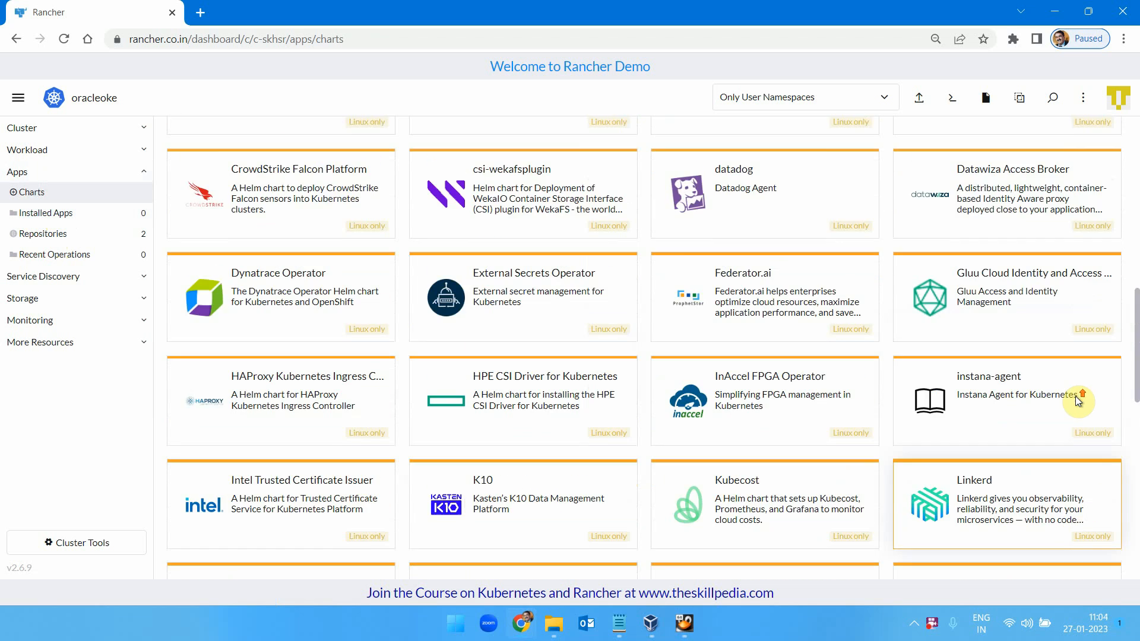
scroll(1071, 389, down, 8)
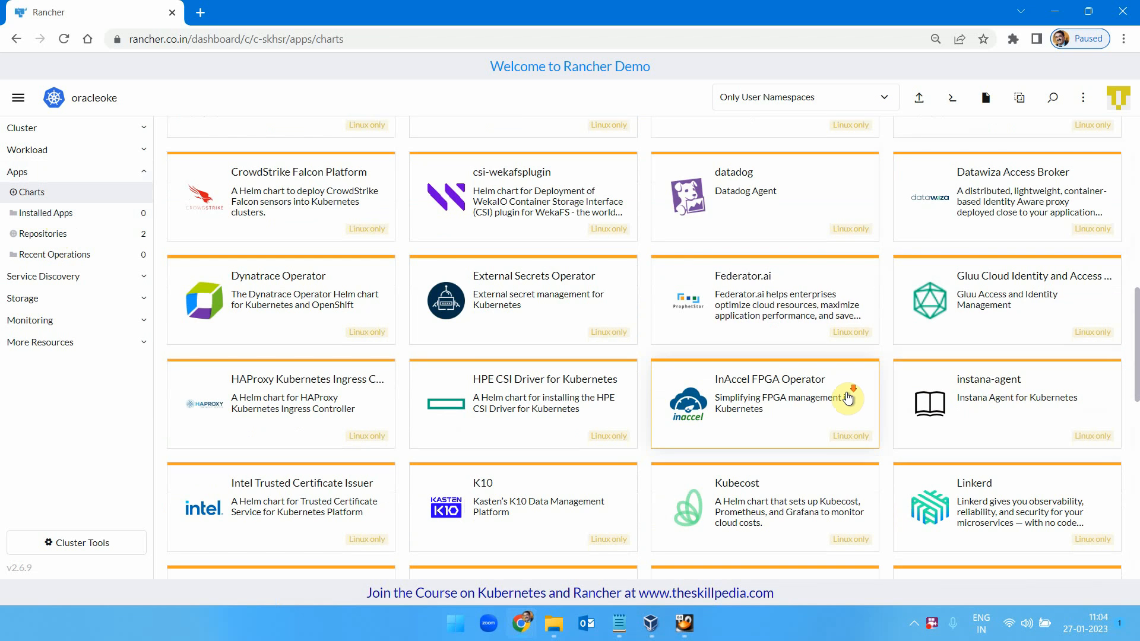
scroll(848, 397, down, 3)
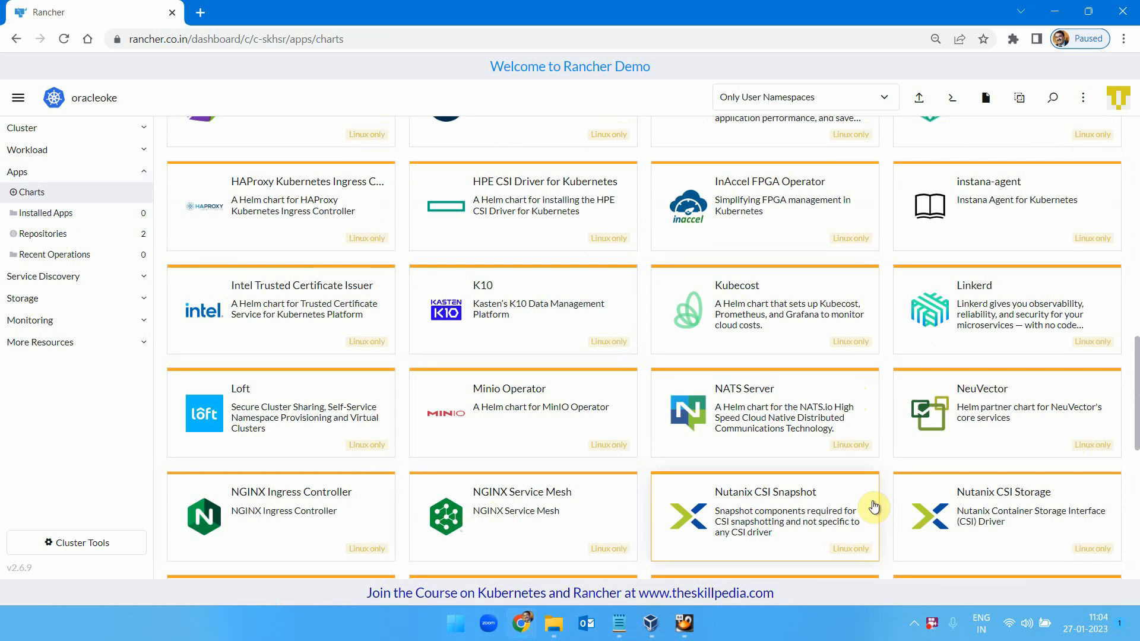
scroll(573, 287, up, 2)
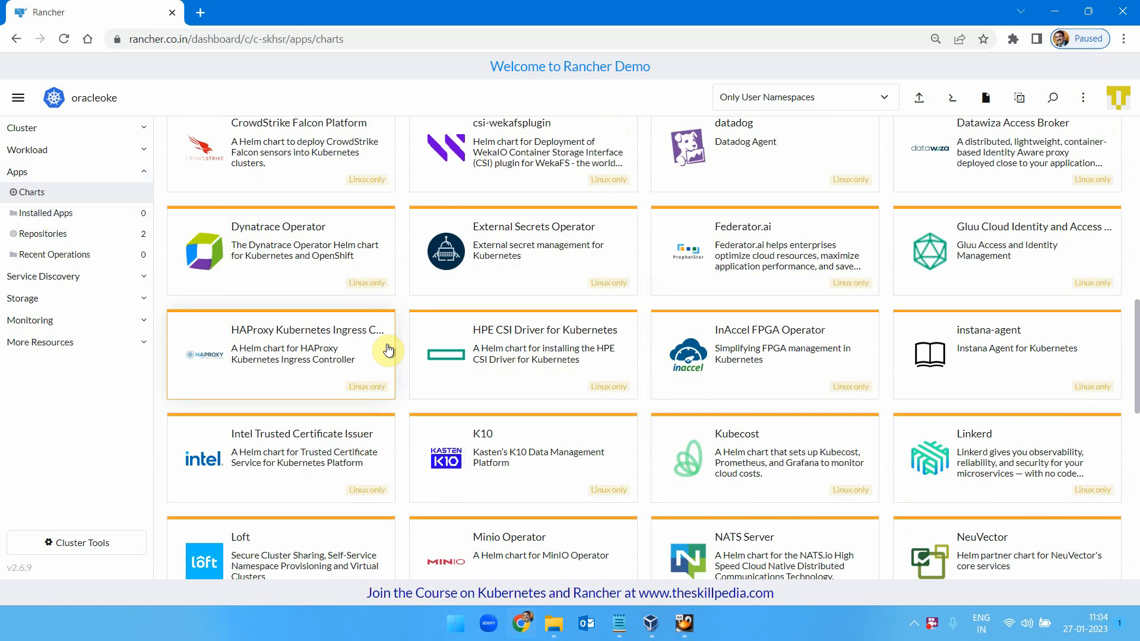
scroll(388, 350, down, 5)
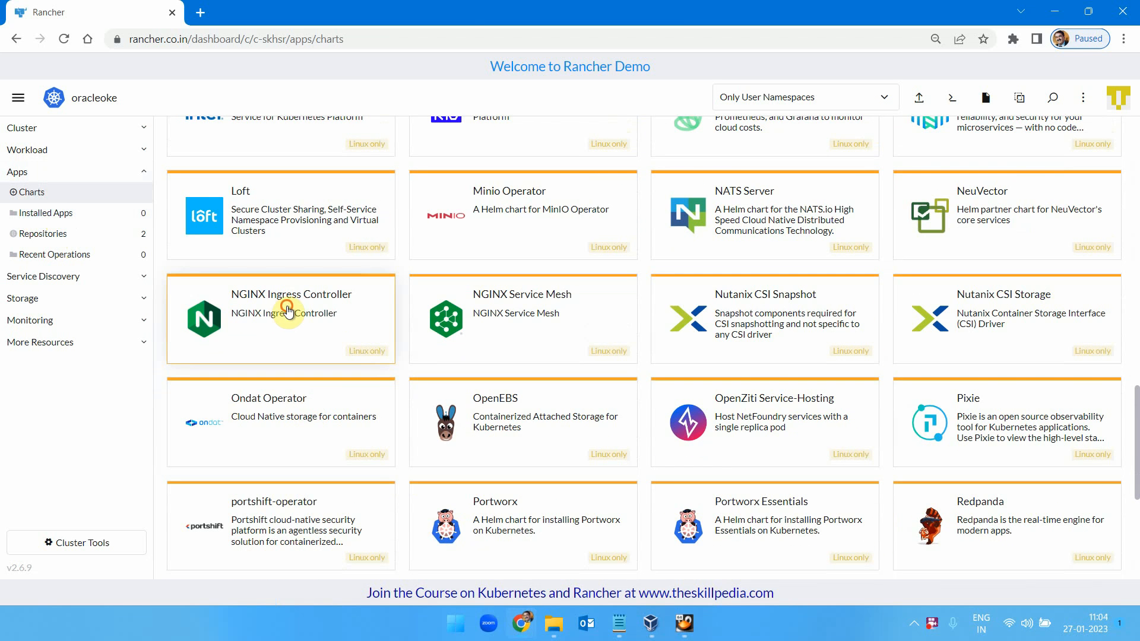
Install the NGINX Ingress Controller chart 0.15.0 in the default namespace with its default settings.
click(287, 311)
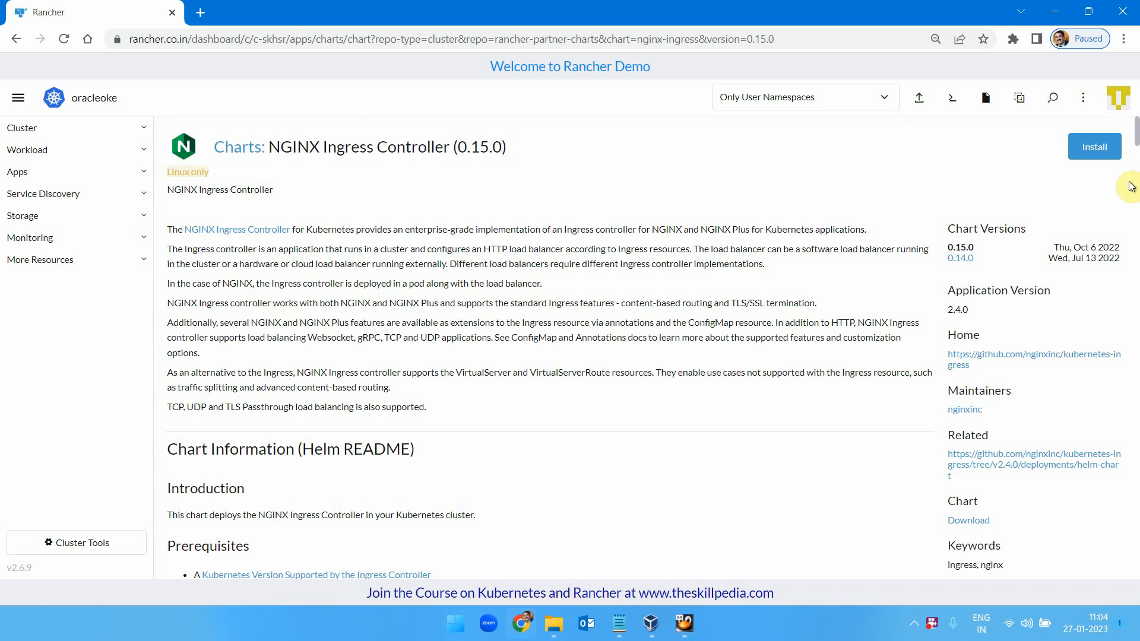
click(1094, 147)
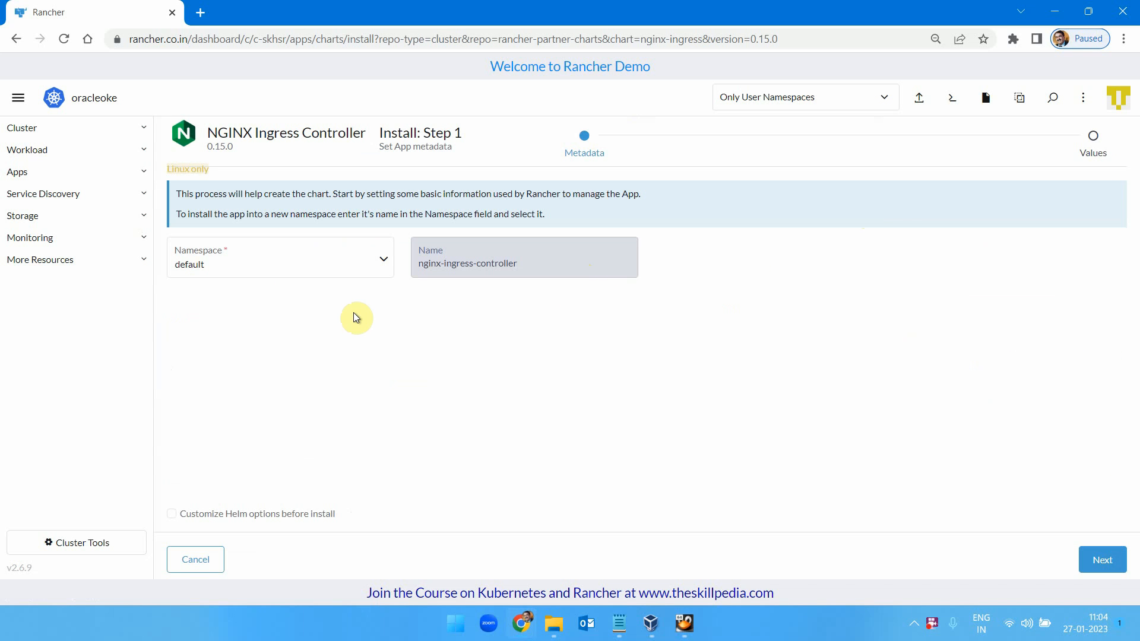
click(1103, 561)
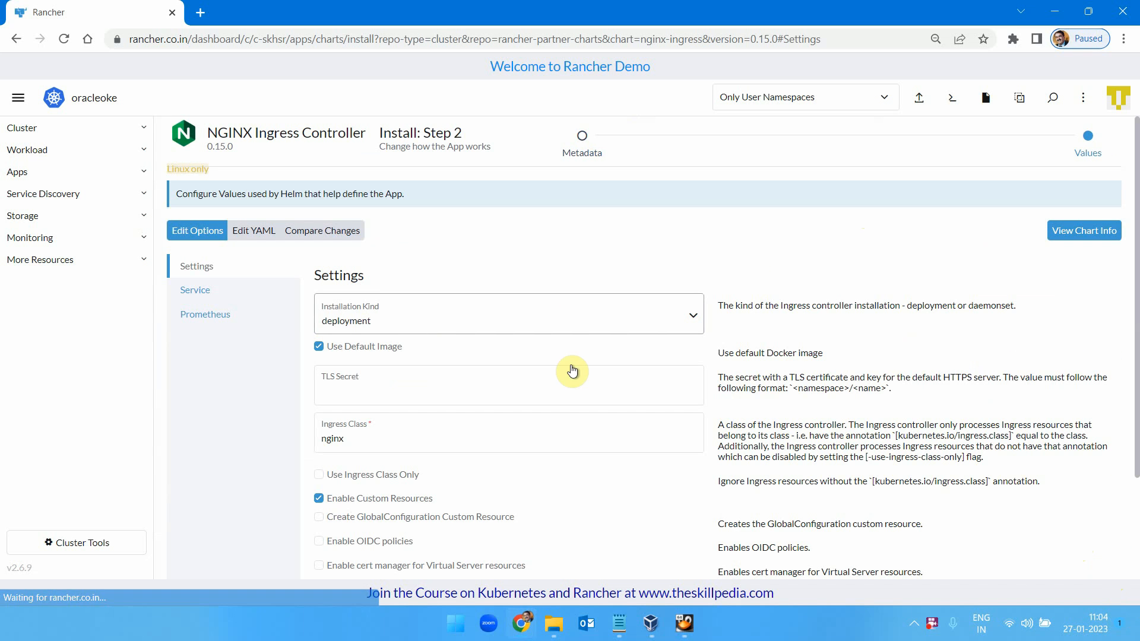
scroll(1096, 388, down, 2)
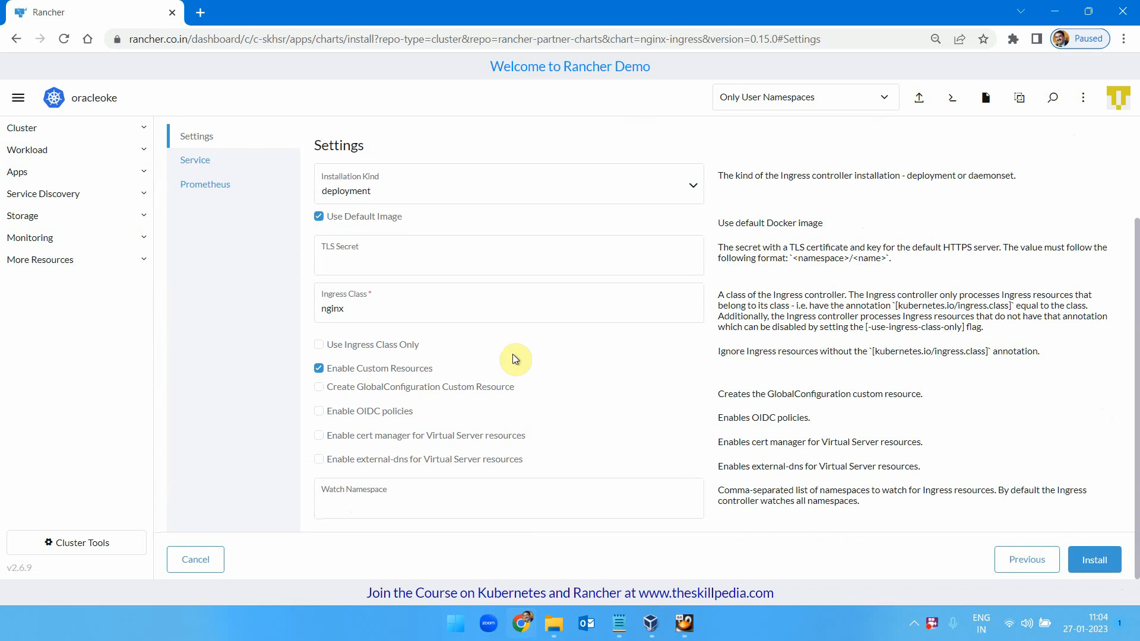
click(1097, 567)
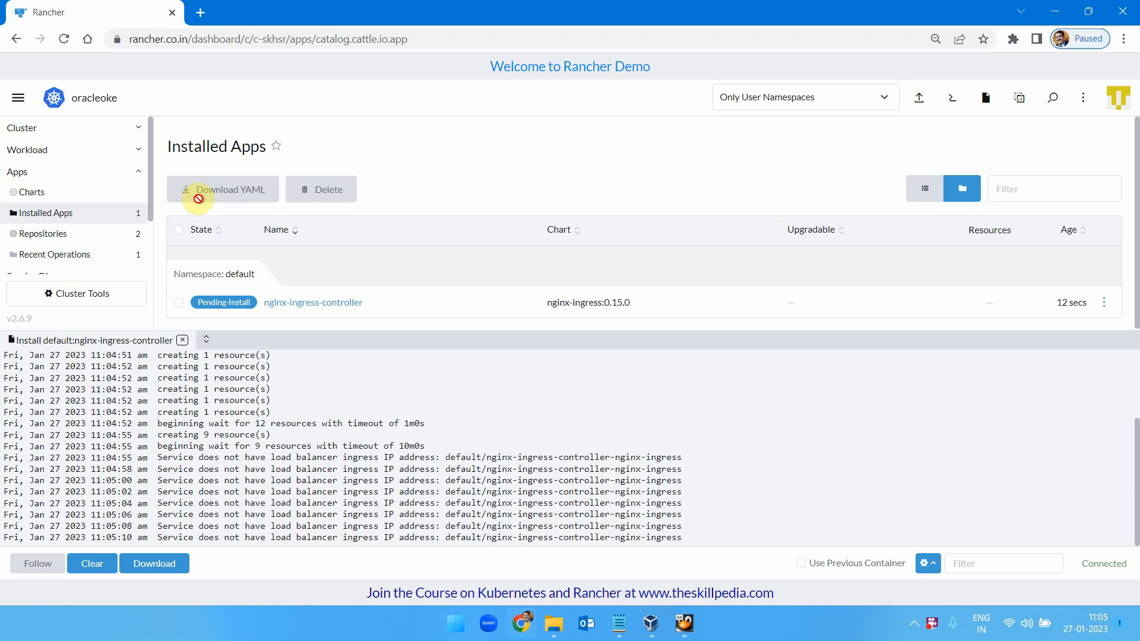
Open rancher.co.in in a new browser tab while the ingress controller install runs.
click(18, 97)
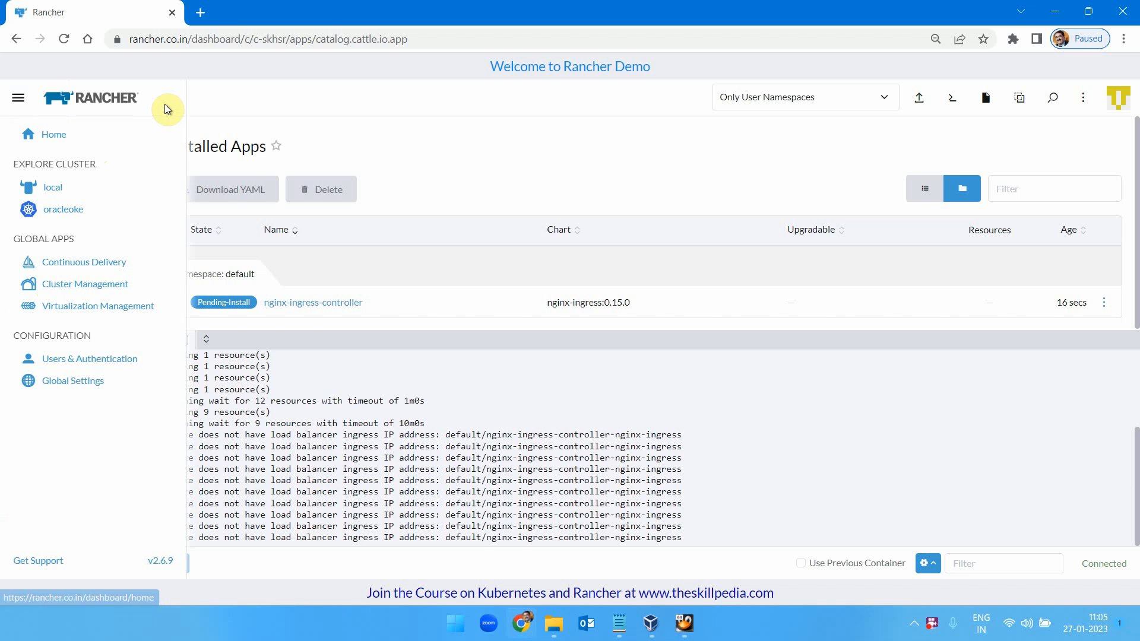
click(200, 12)
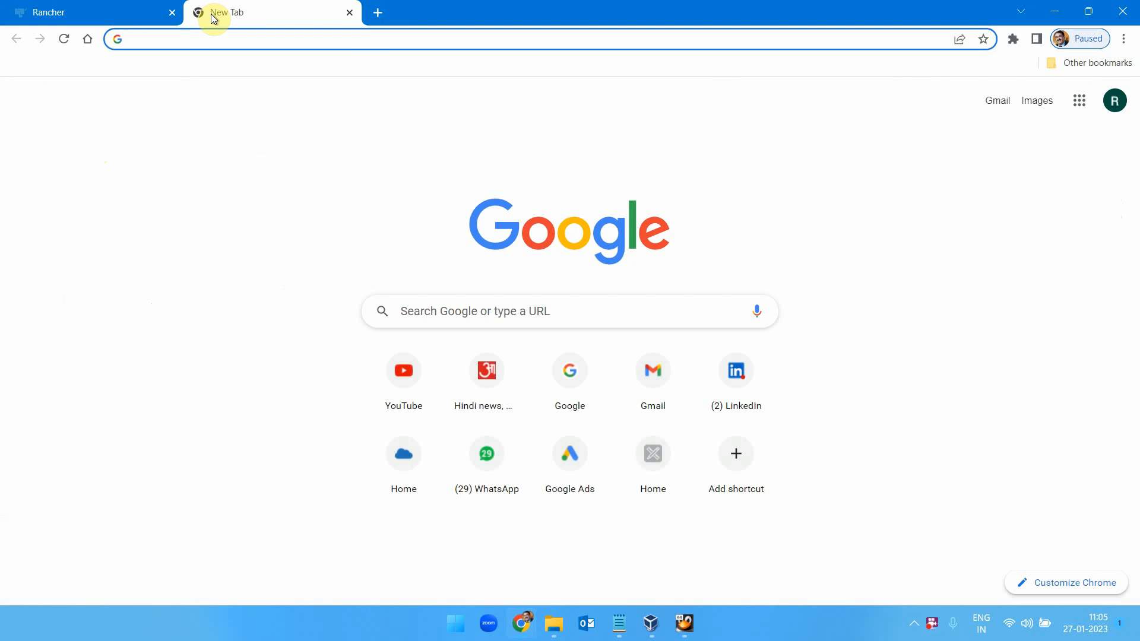
text(rancher.co.in)
key(Return)
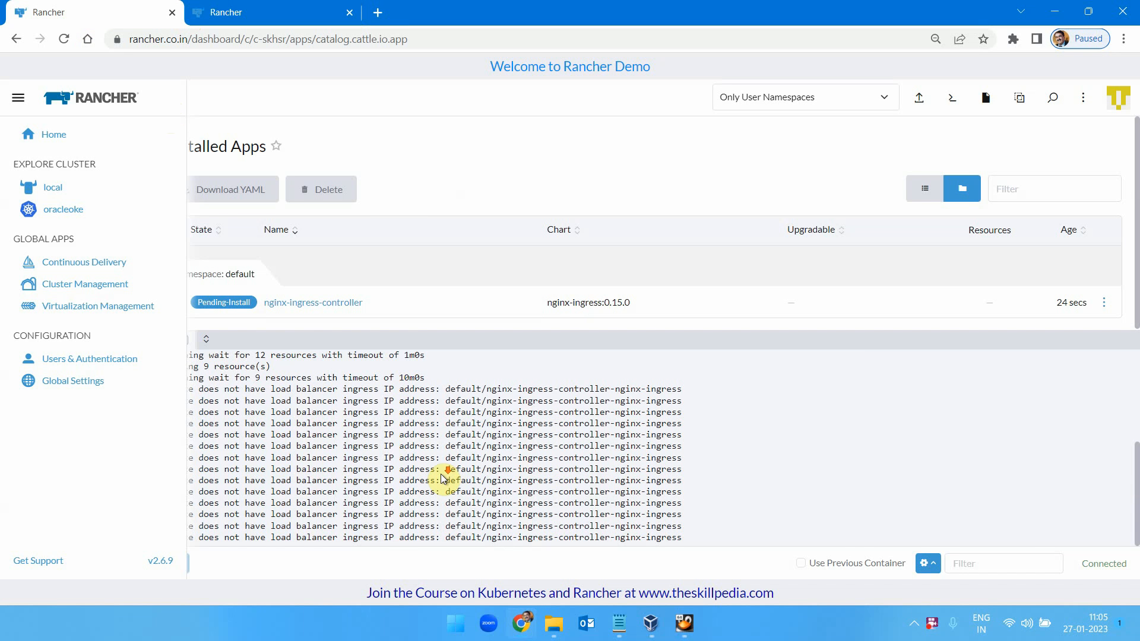
click(255, 7)
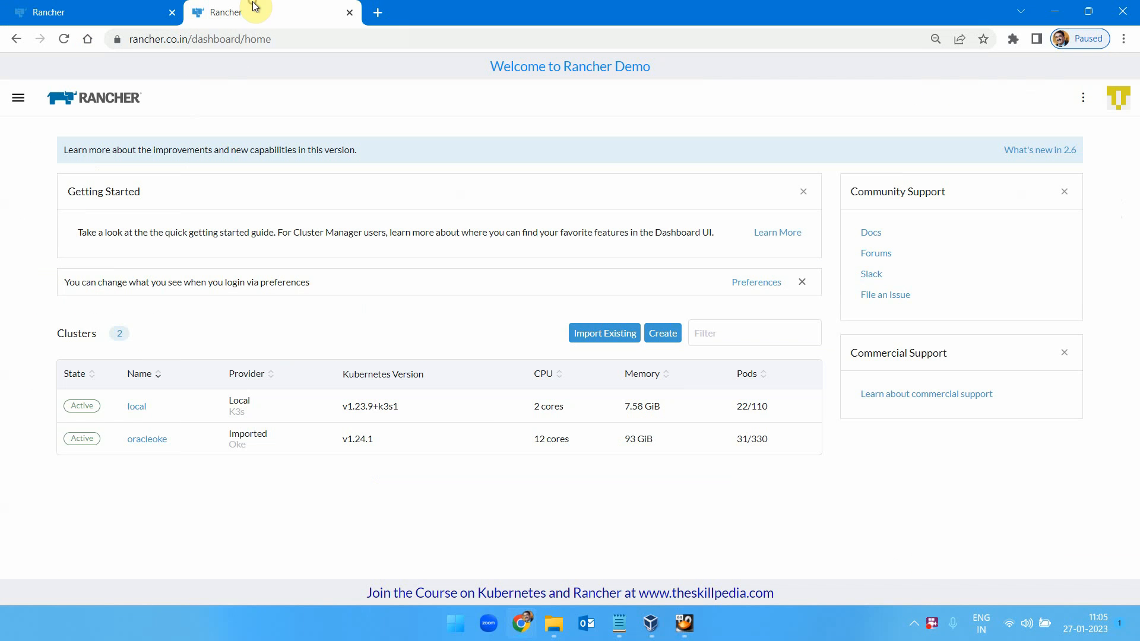
Open Cluster Management and view the actions available for the oracleoke cluster.
click(18, 98)
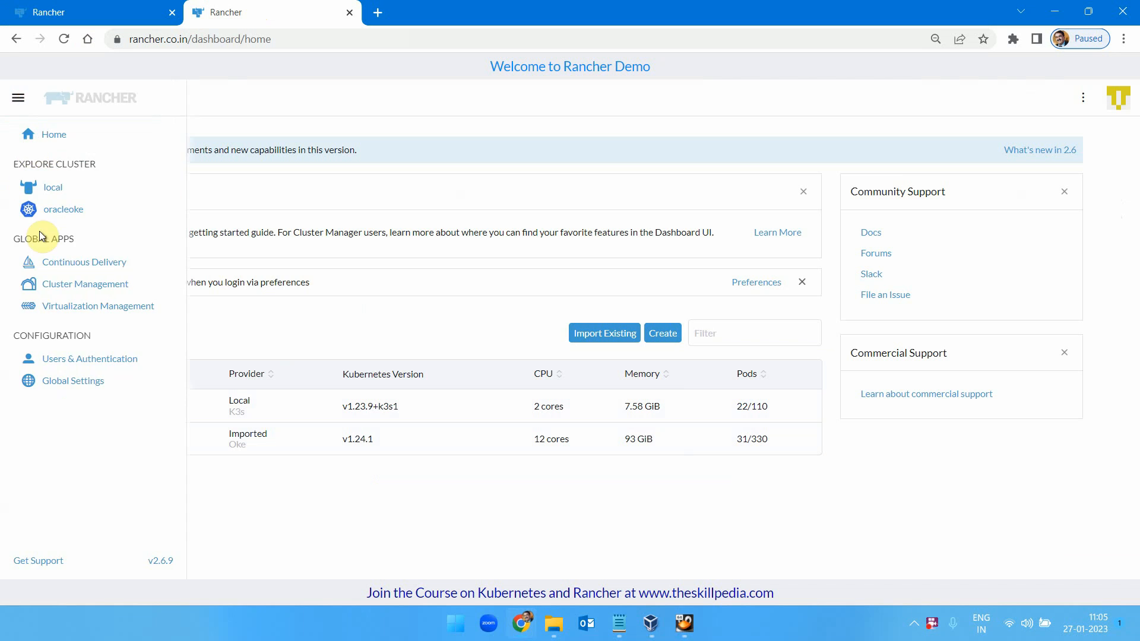
click(85, 284)
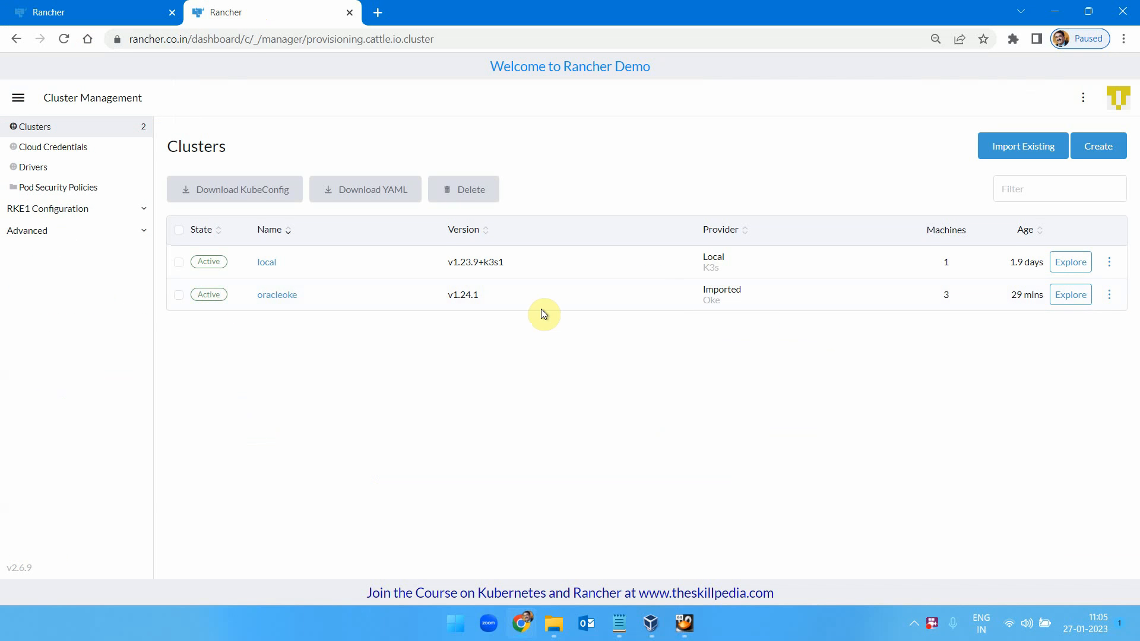
click(1112, 296)
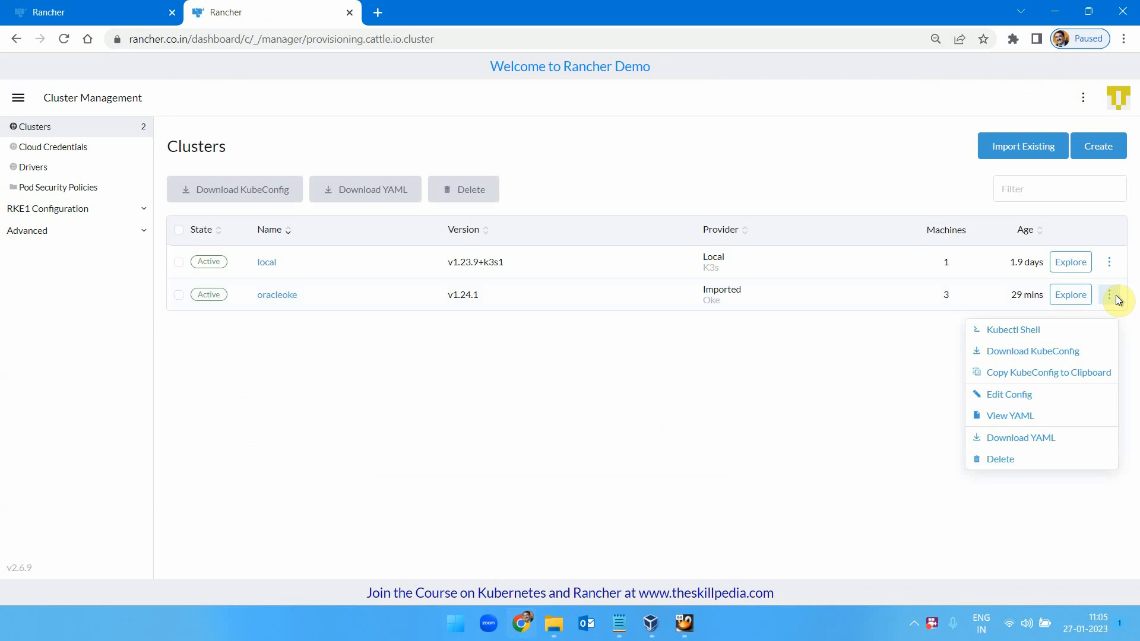
click(629, 461)
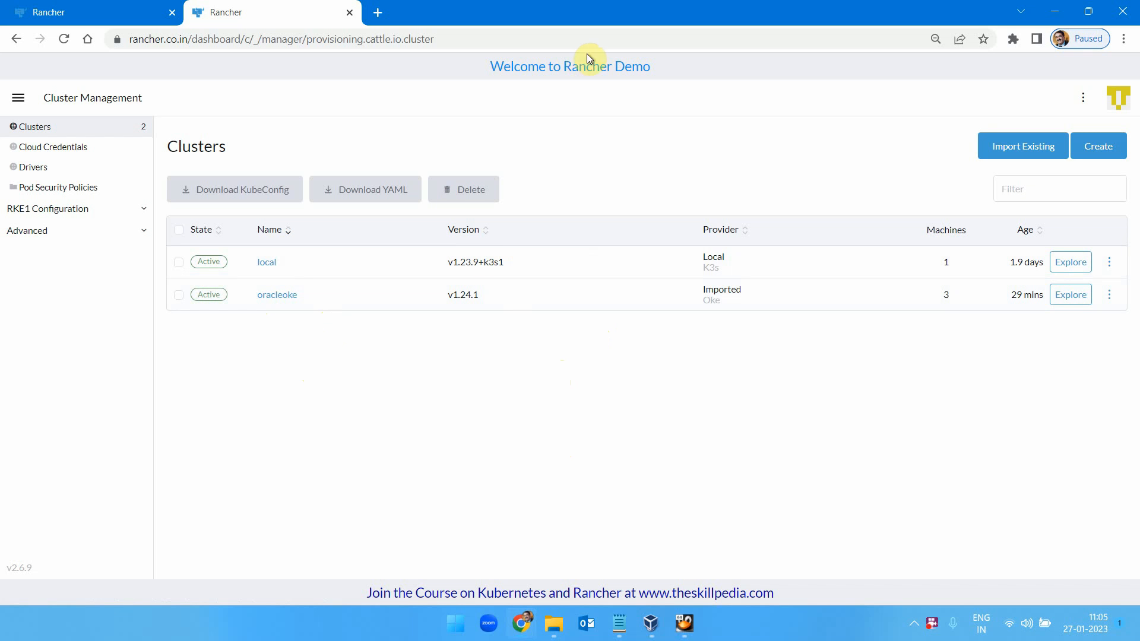
drag(547, 65, 507, 39)
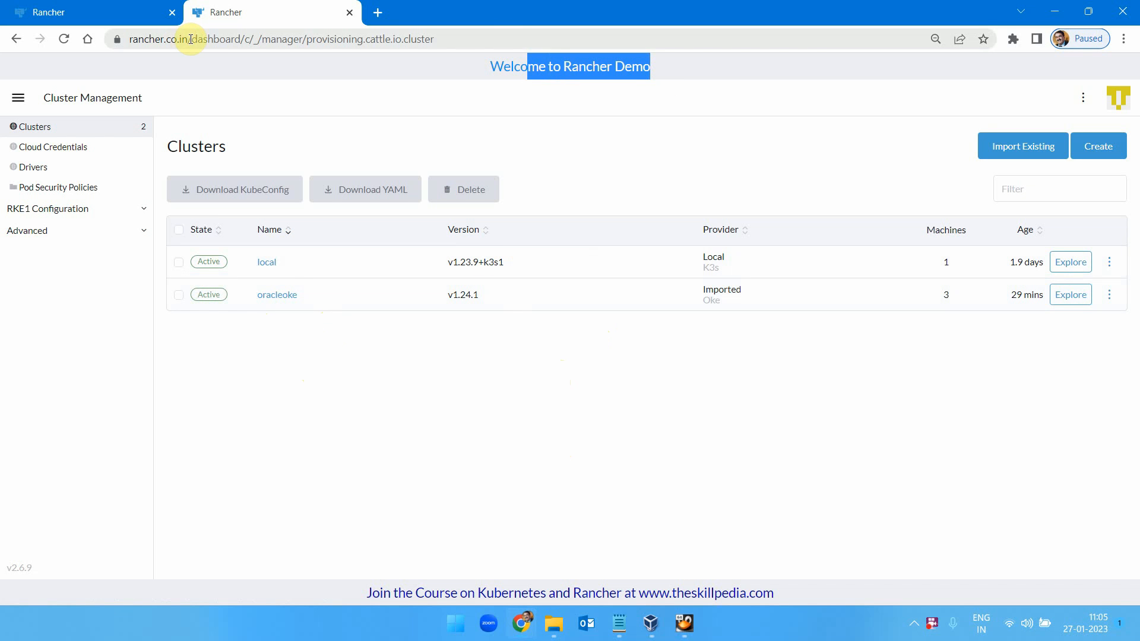
drag(191, 40, 90, 32)
click(504, 455)
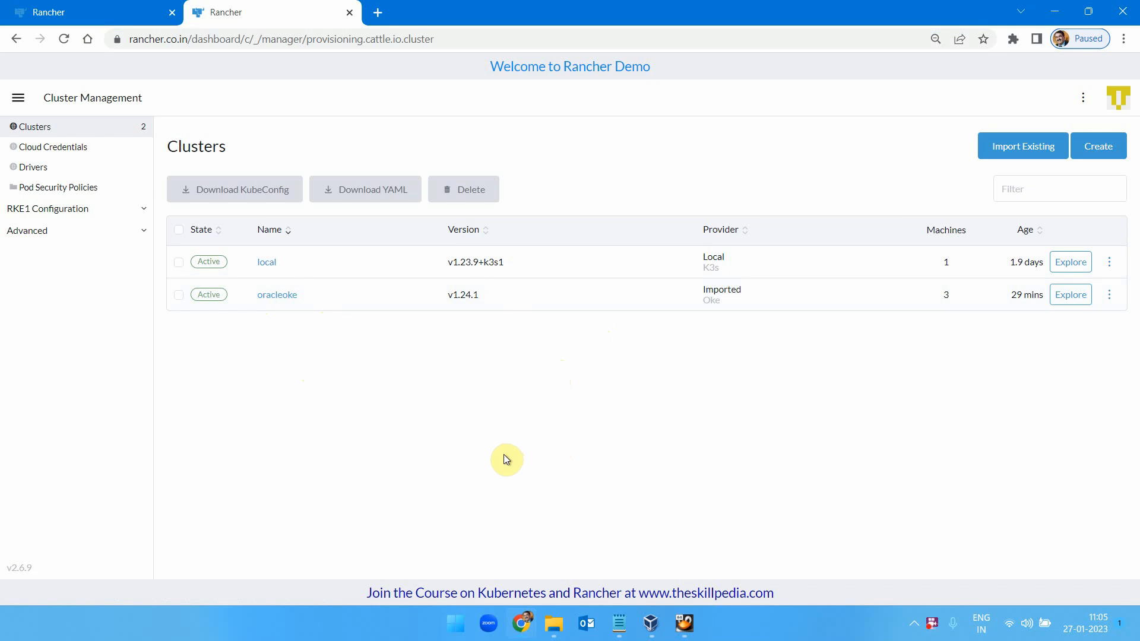
drag(639, 595, 778, 594)
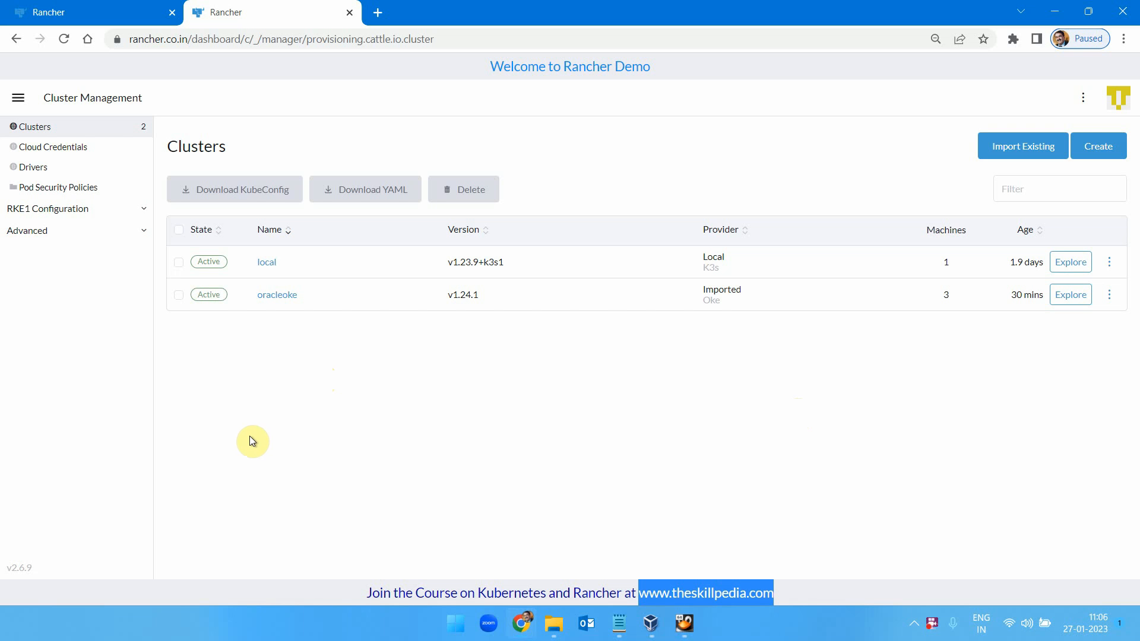
Return to the first Rancher tab, check the nginx-ingress-controller install log and close it.
click(89, 8)
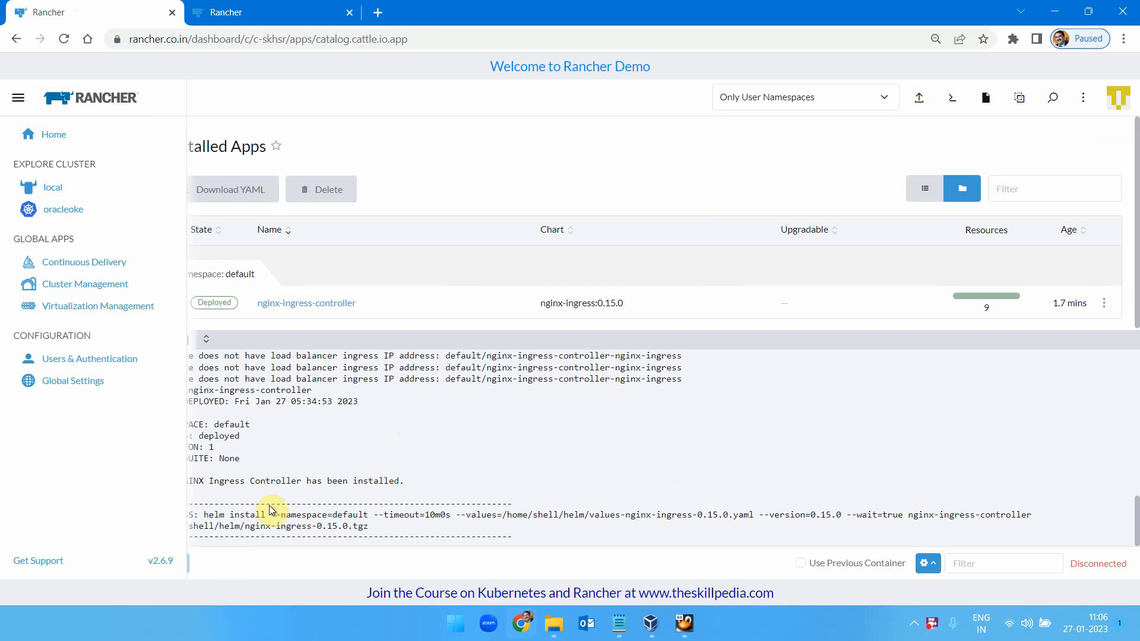
click(328, 434)
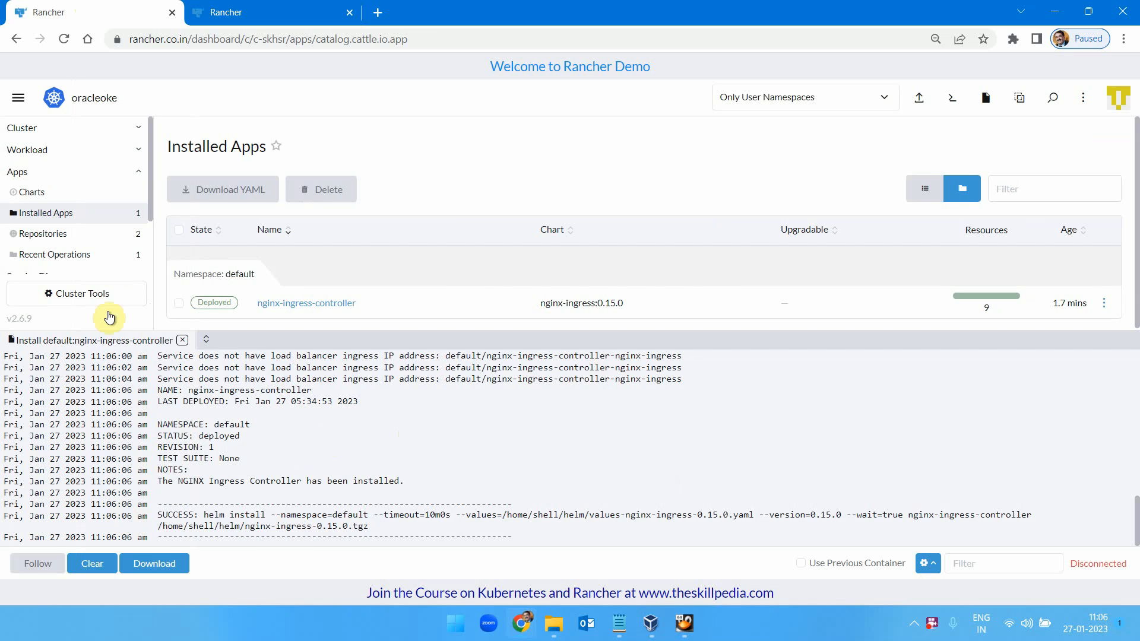
click(182, 340)
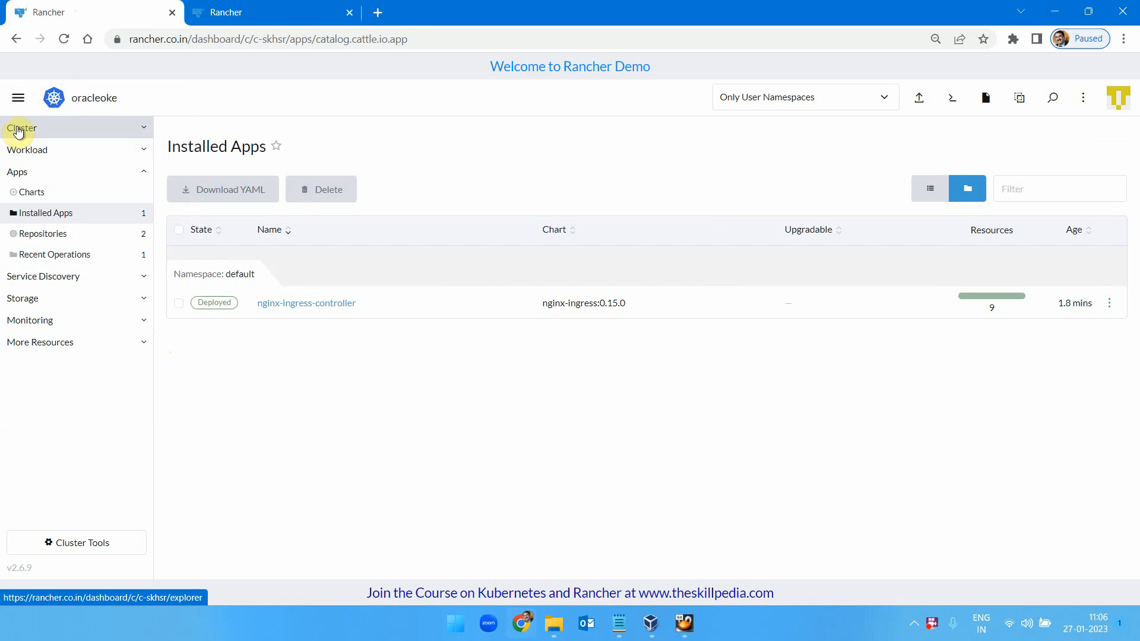
Reopen the oracleoke cluster dashboard and close the spare Cluster Management browser tab.
click(21, 102)
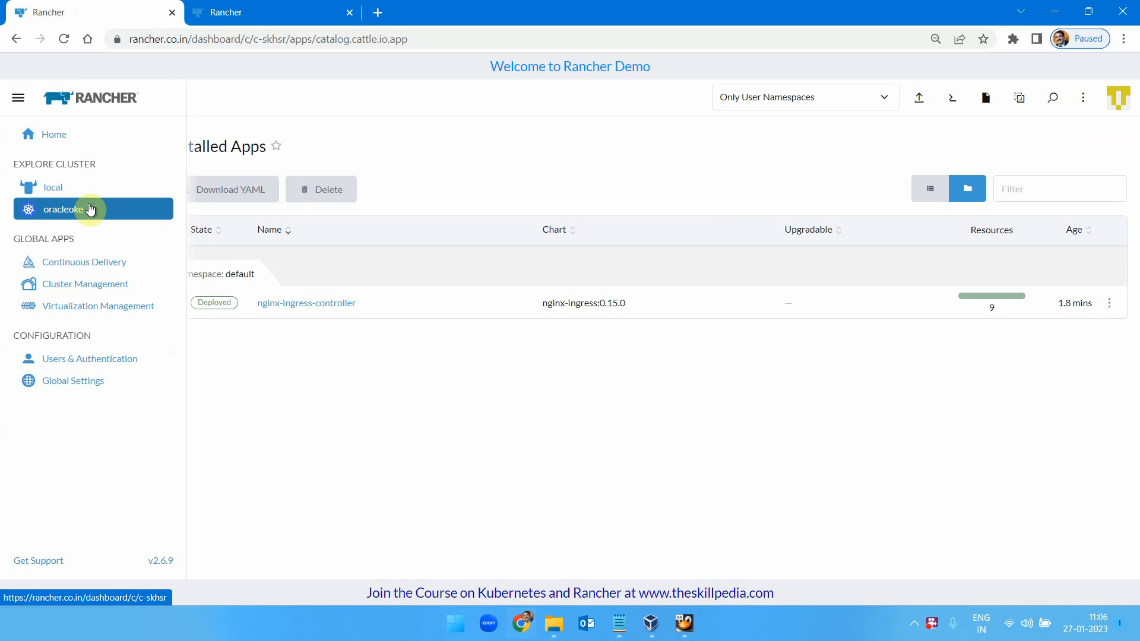
click(52, 209)
click(291, 12)
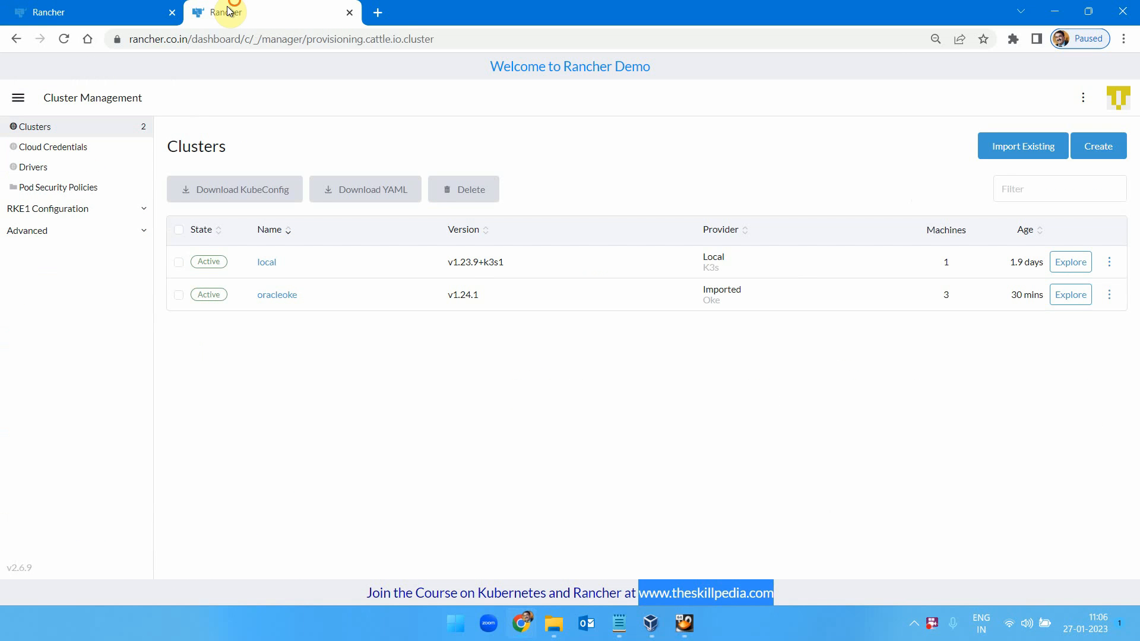
click(350, 13)
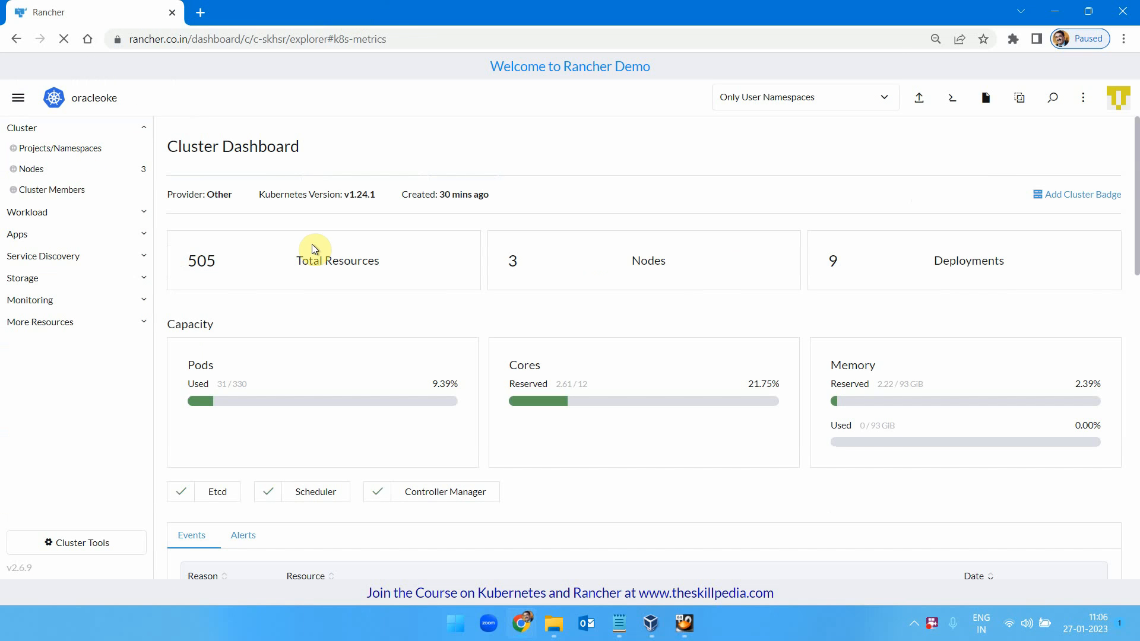
Open the oracleoke cluster's chart catalogue and look through the available charts down to Vals-Operator.
click(15, 233)
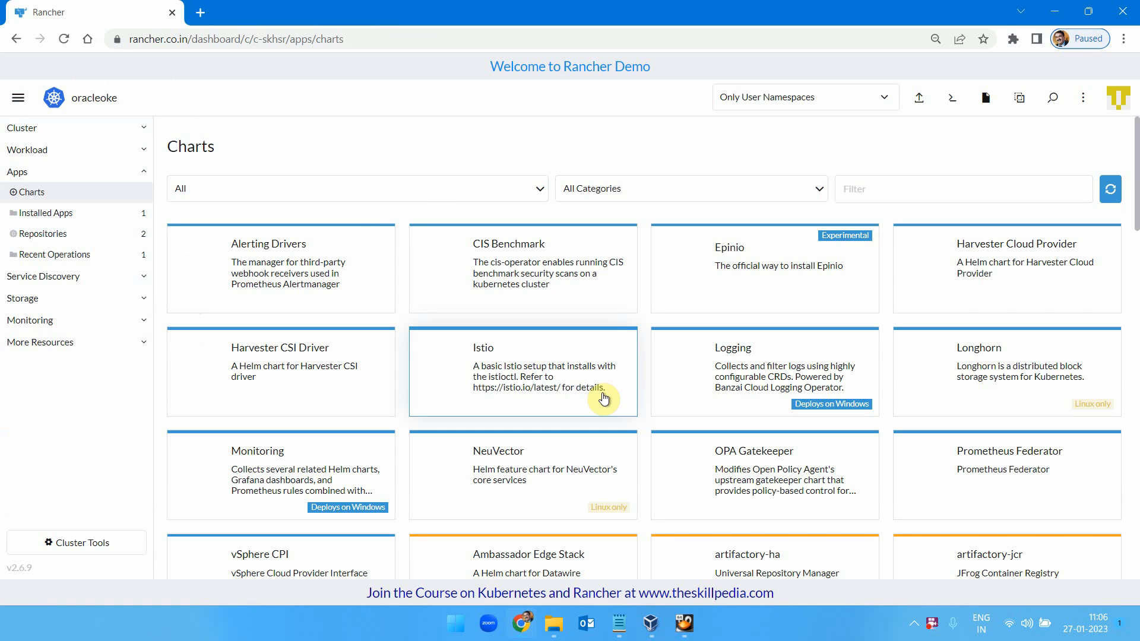
scroll(1009, 386, down, 3)
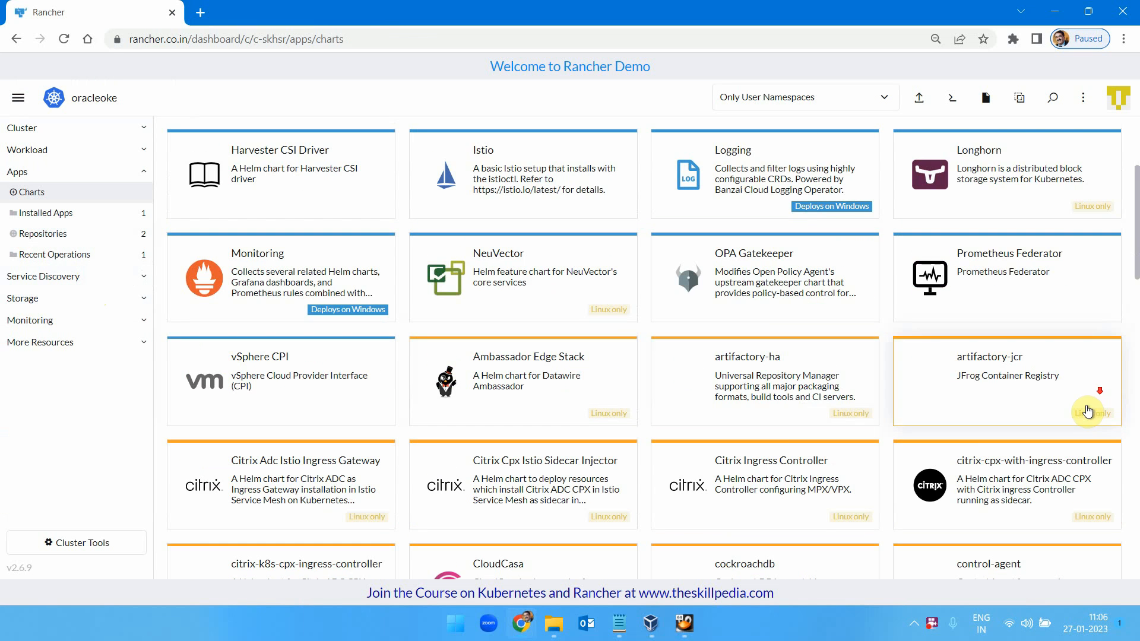
scroll(746, 428, down, 2)
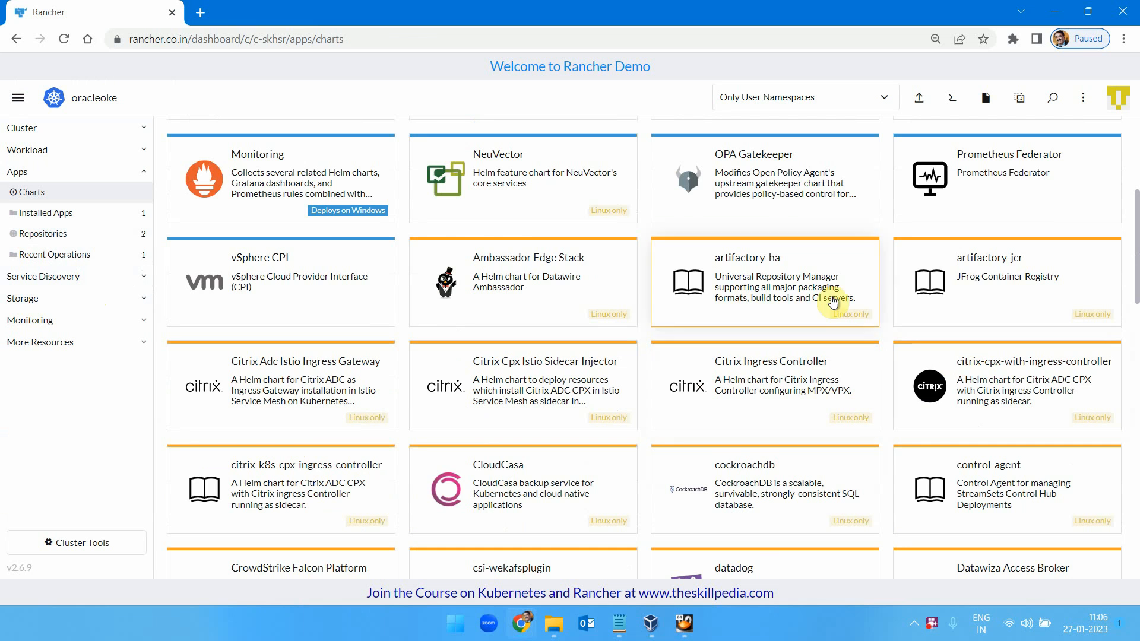
scroll(742, 374, down, 5)
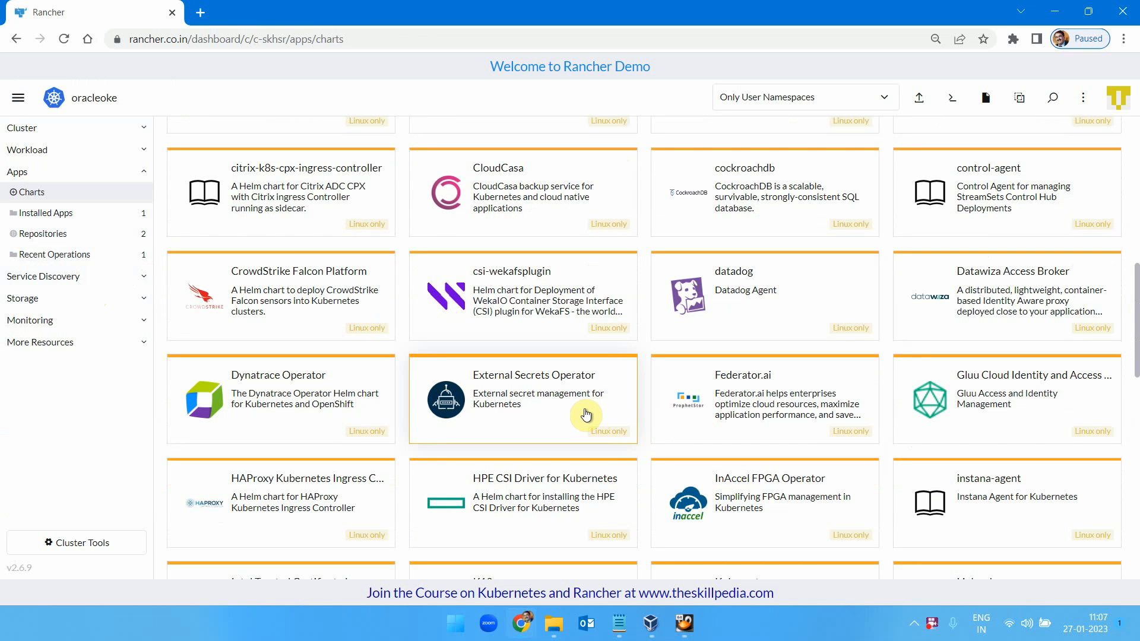
scroll(565, 415, down, 9)
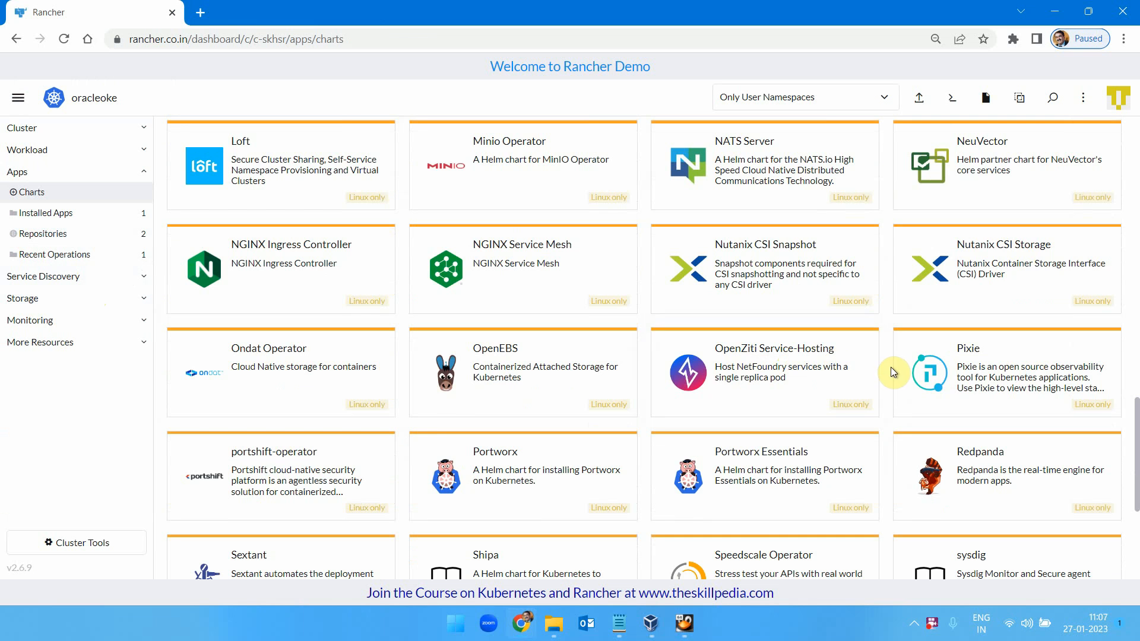
scroll(572, 381, down, 2)
scroll(544, 432, down, 3)
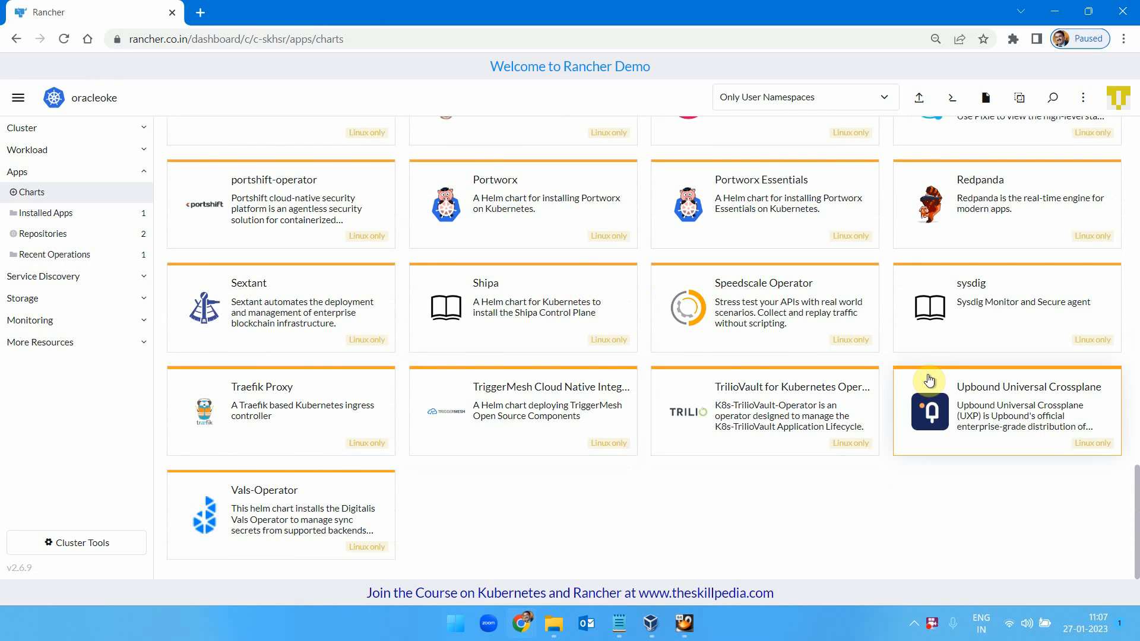
Review the catalogue in reverse, from the partner charts back to the Rancher charts such as Istio, Logging and Longhorn.
scroll(923, 403, up, 3)
scroll(737, 383, up, 3)
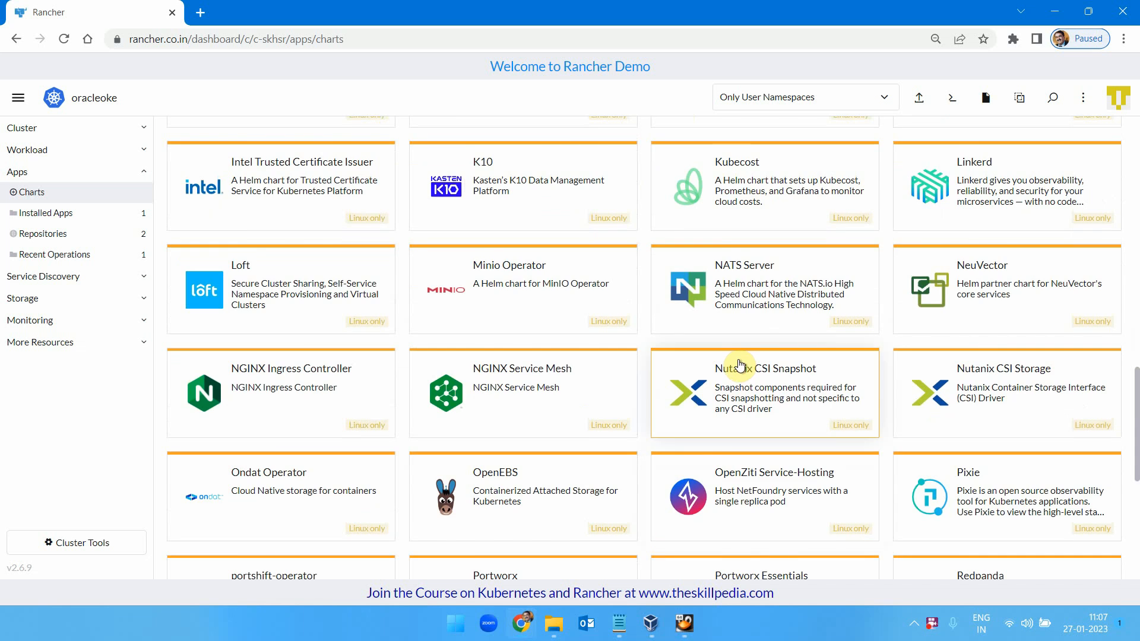
scroll(737, 383, up, 5)
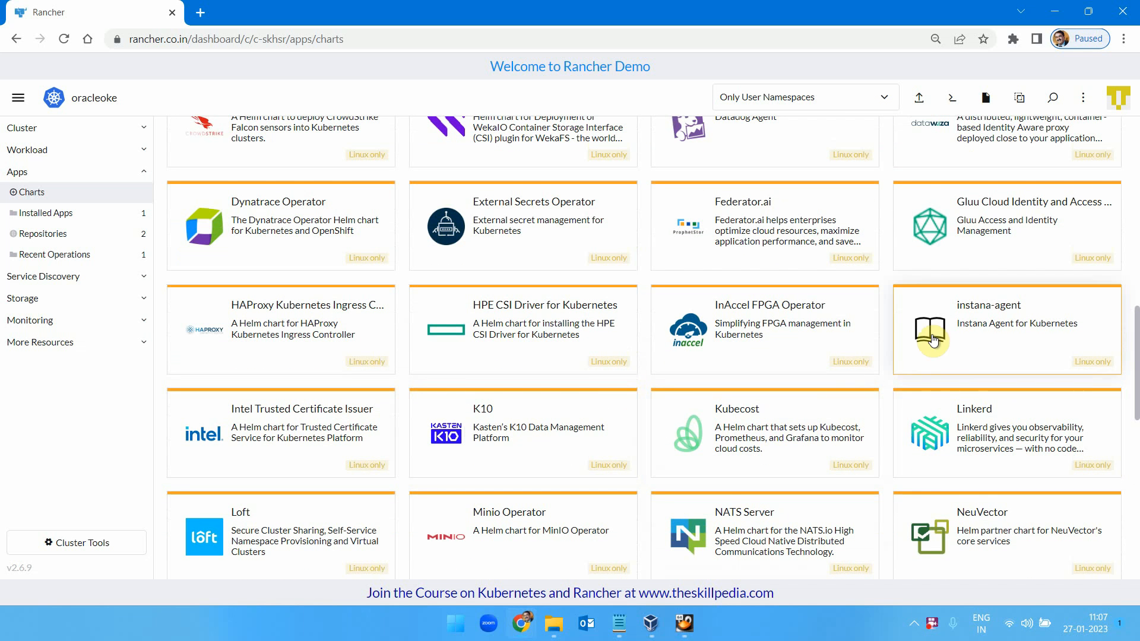
scroll(677, 324, up, 2)
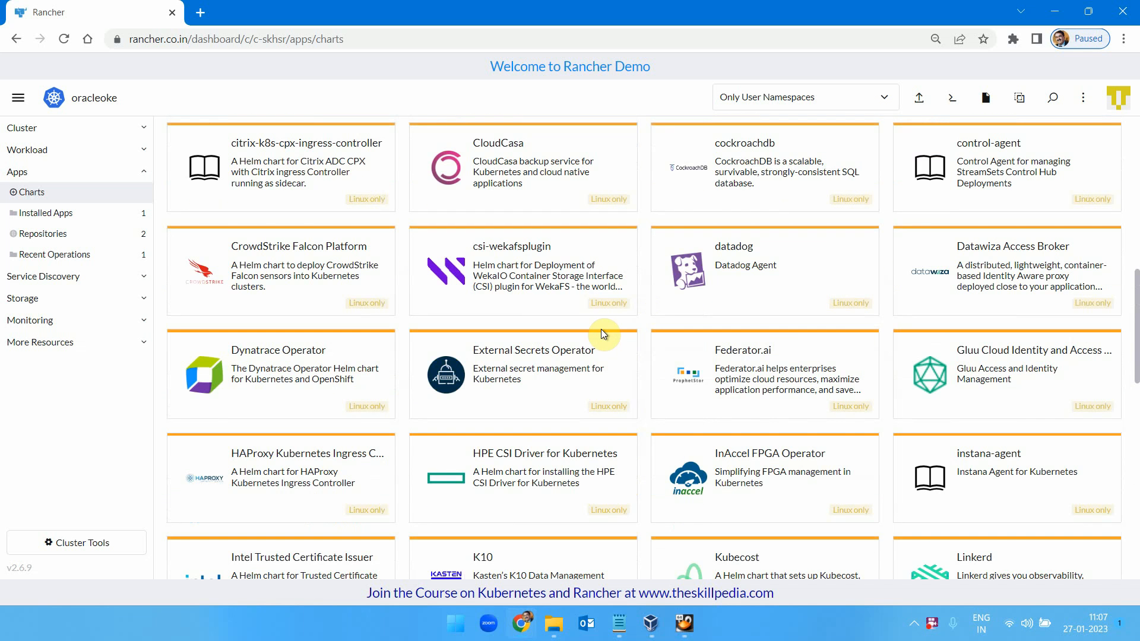
scroll(920, 309, up, 1)
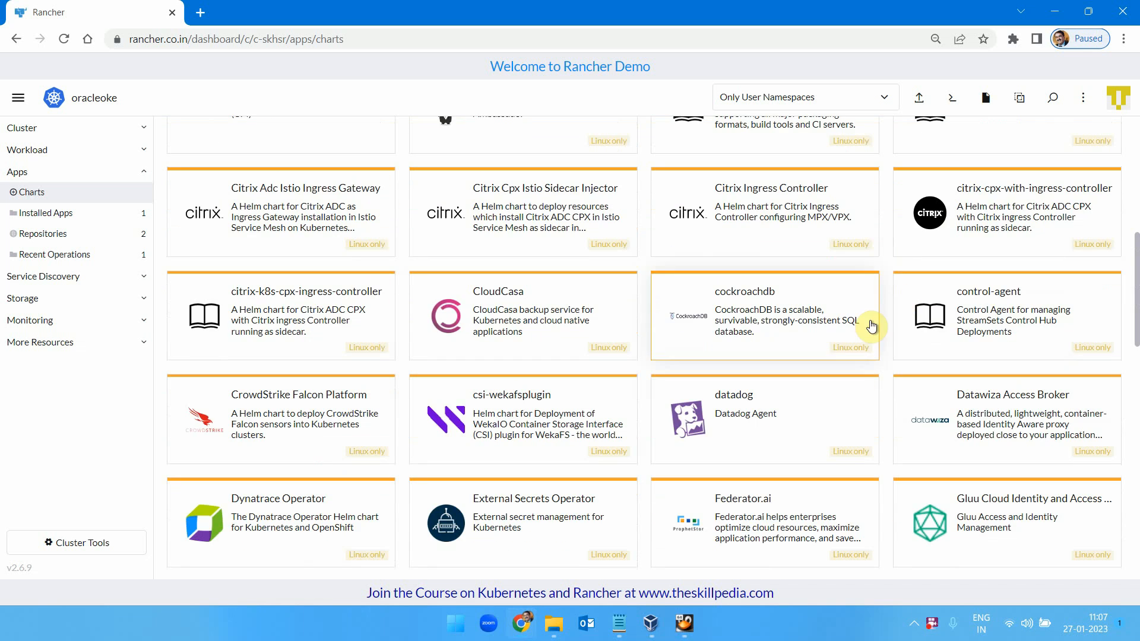
scroll(780, 328, up, 2)
scroll(780, 328, up, 1)
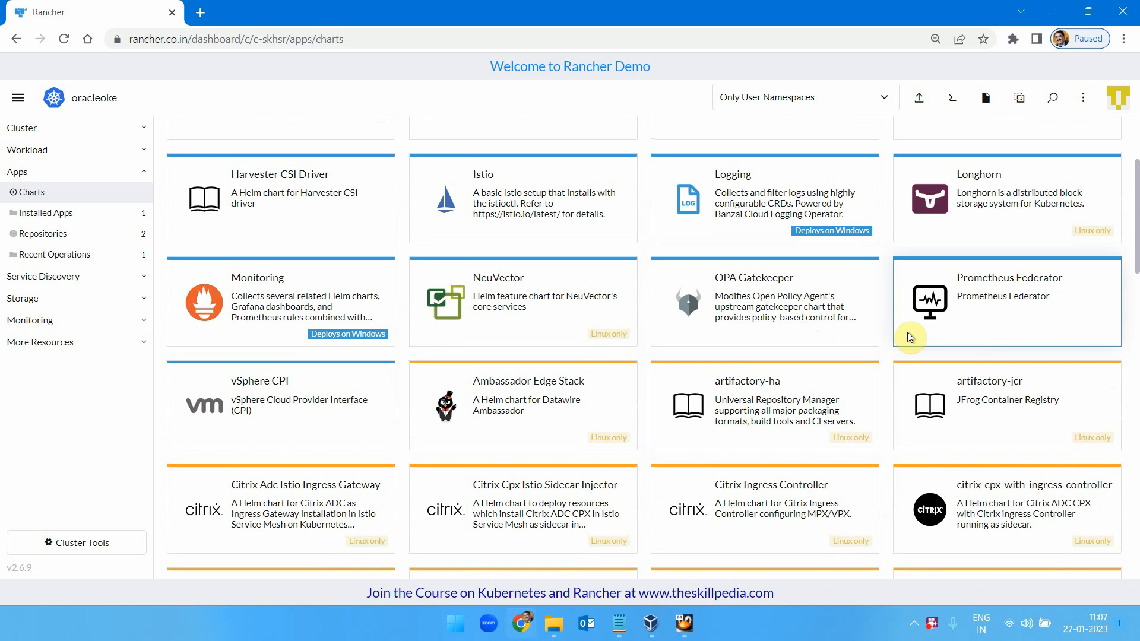
scroll(509, 330, up, 2)
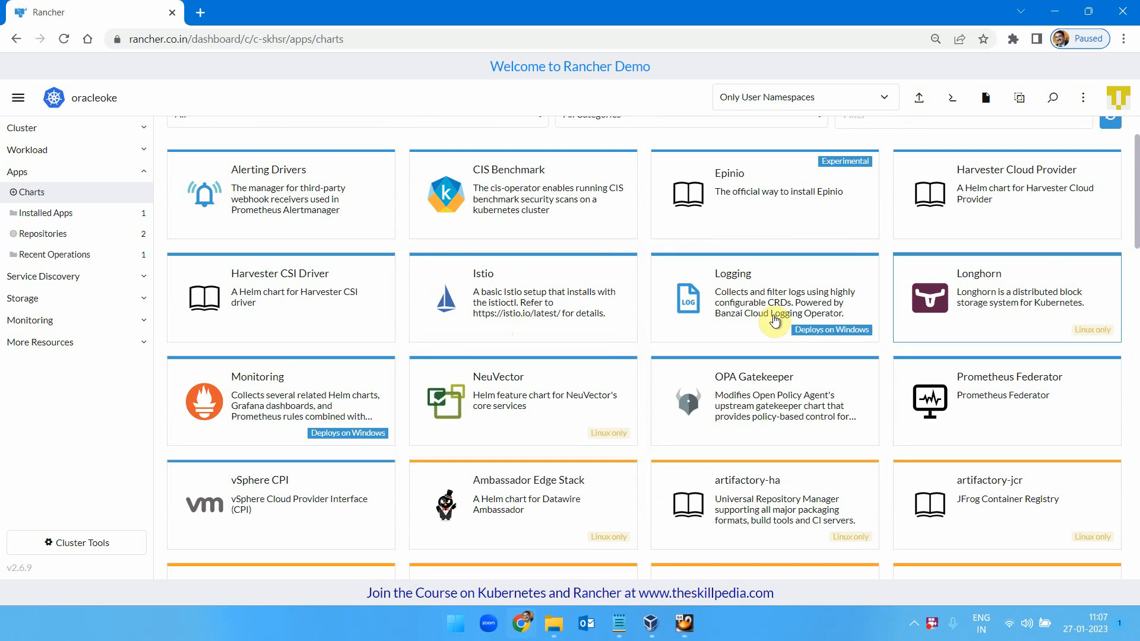
scroll(1023, 300, up, 1)
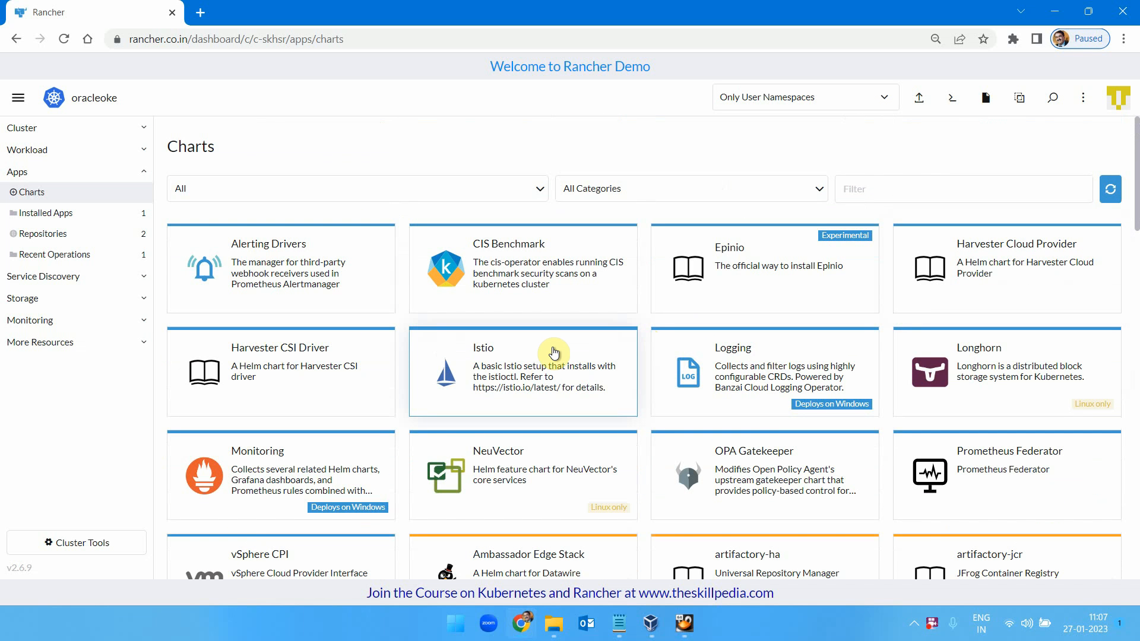
Examine the Rancher and partner charts one row at a time, from Alerting Drivers through to the end of the catalogue.
scroll(554, 353, down, 1)
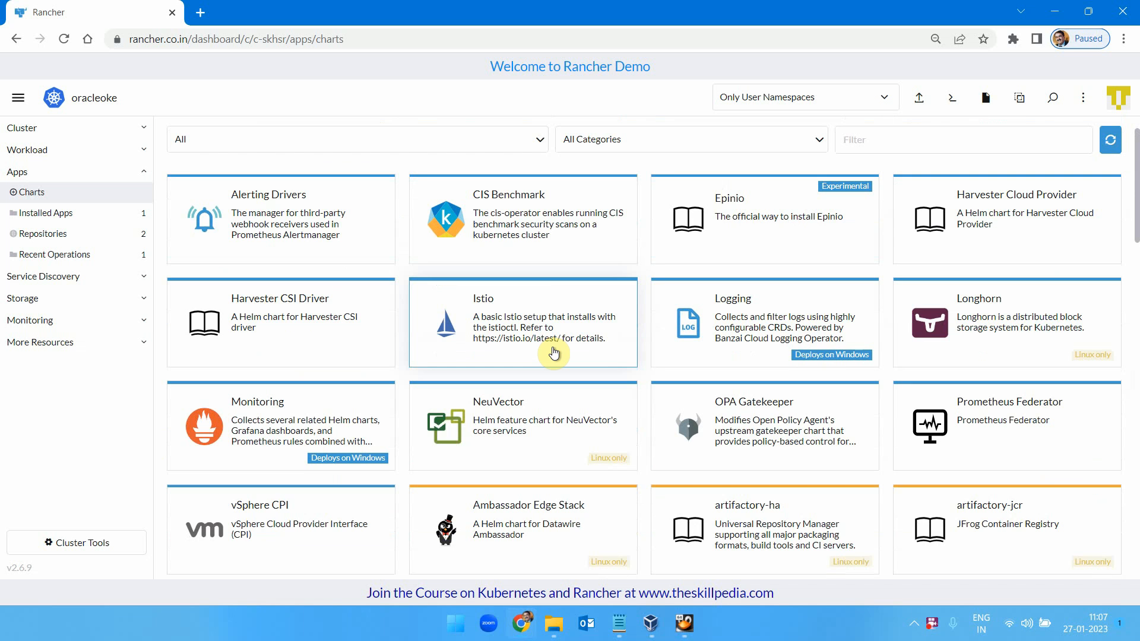
scroll(553, 353, down, 2)
scroll(558, 354, down, 3)
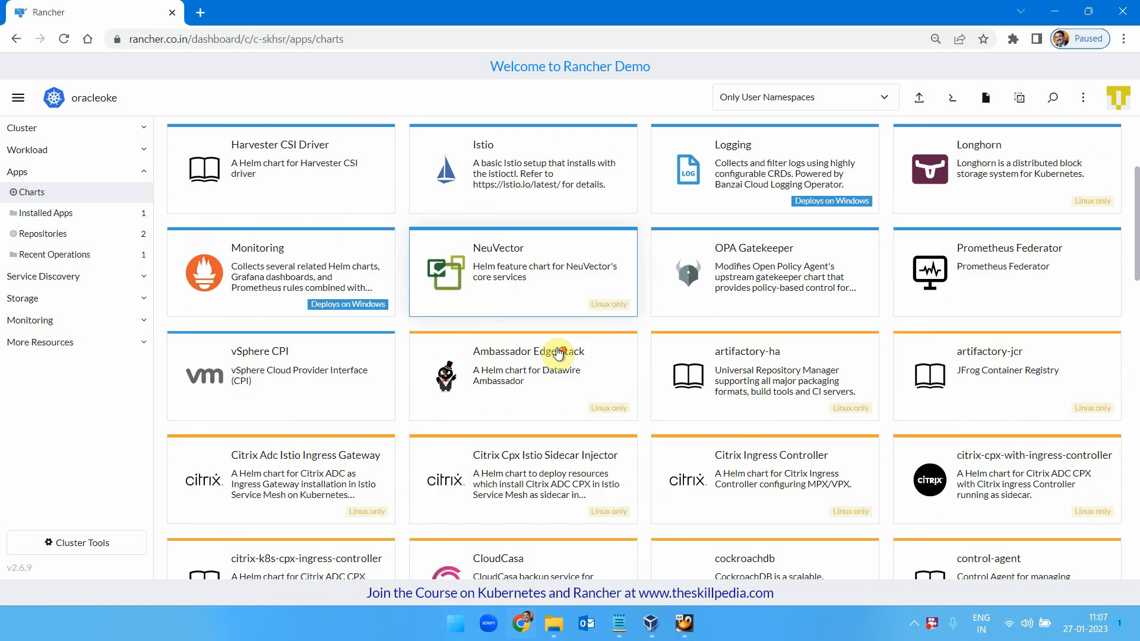
scroll(678, 364, down, 2)
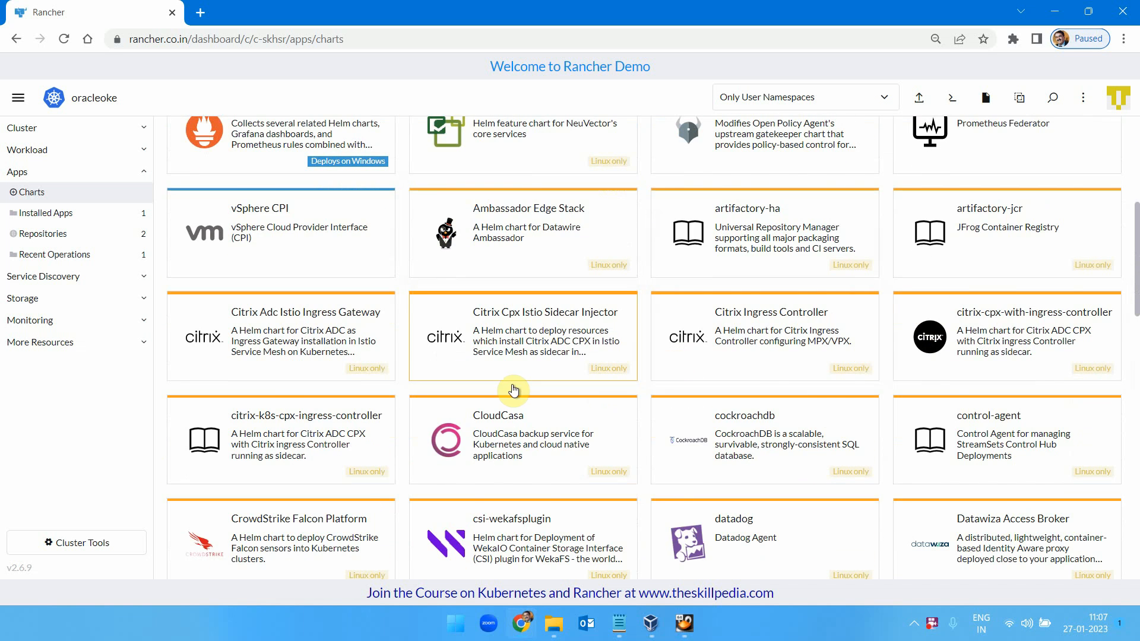
scroll(513, 374, down, 2)
scroll(661, 374, down, 2)
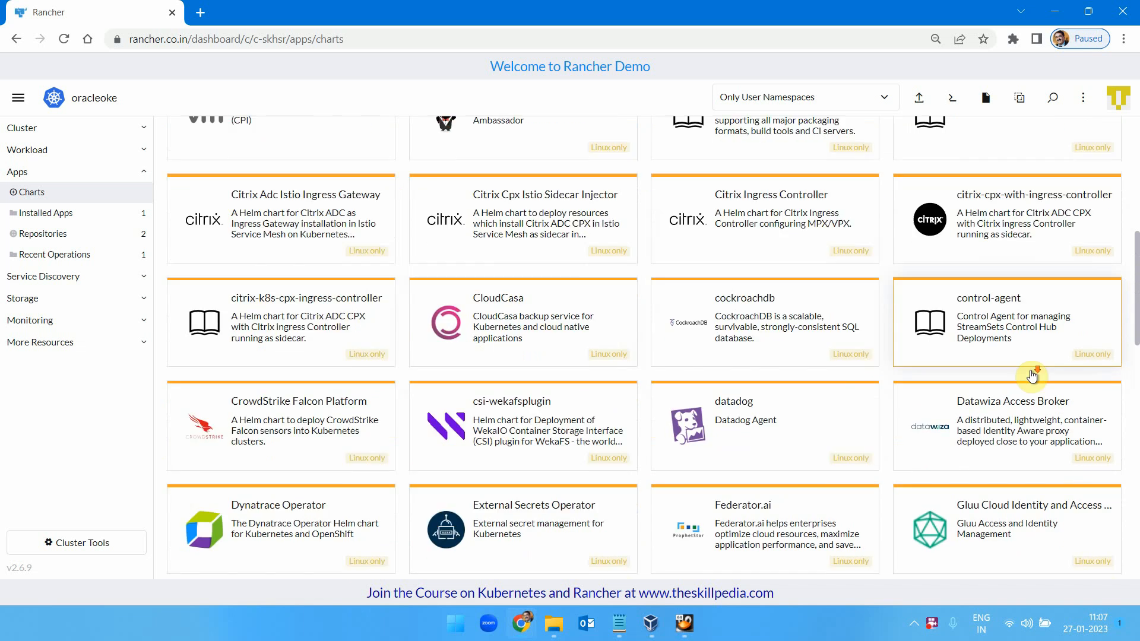
scroll(545, 403, down, 2)
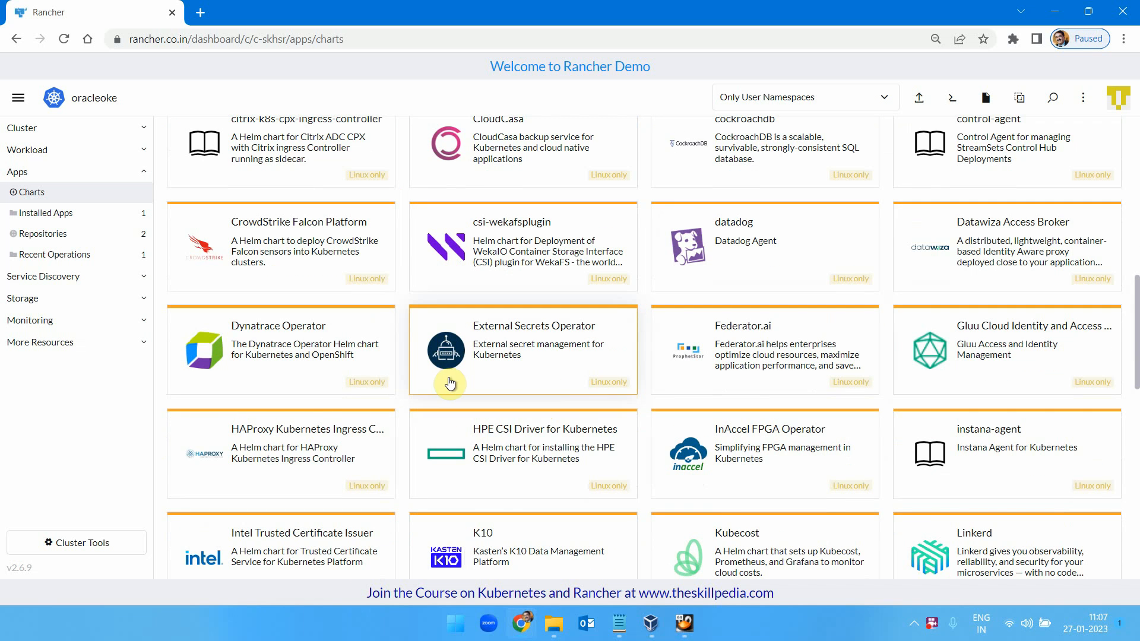
scroll(962, 356, down, 2)
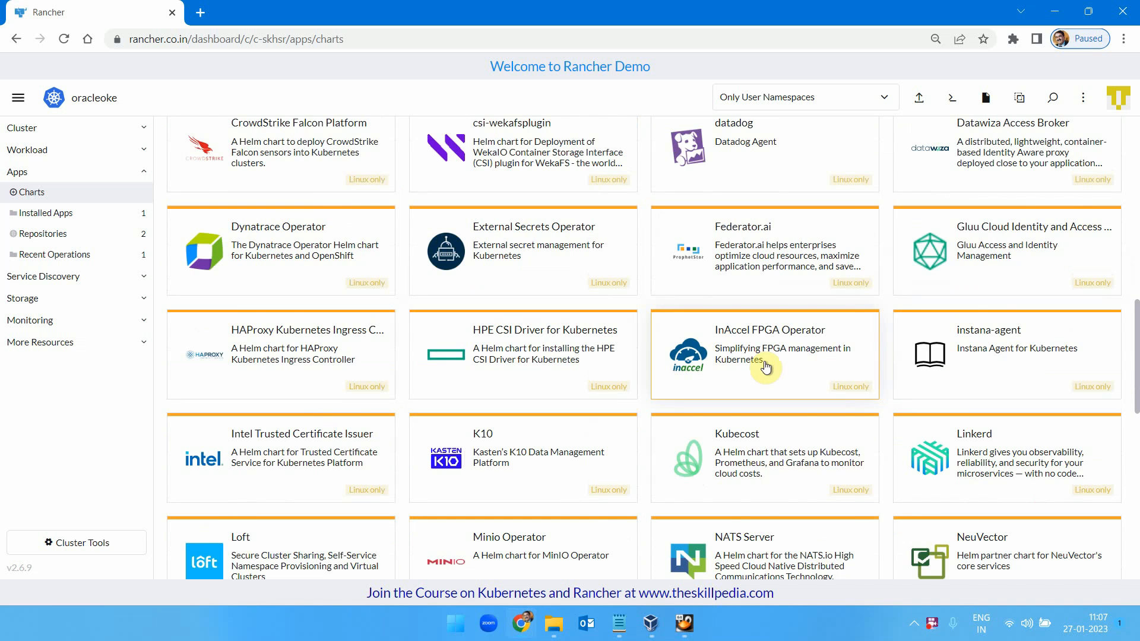
scroll(682, 365, down, 1)
scroll(460, 371, down, 2)
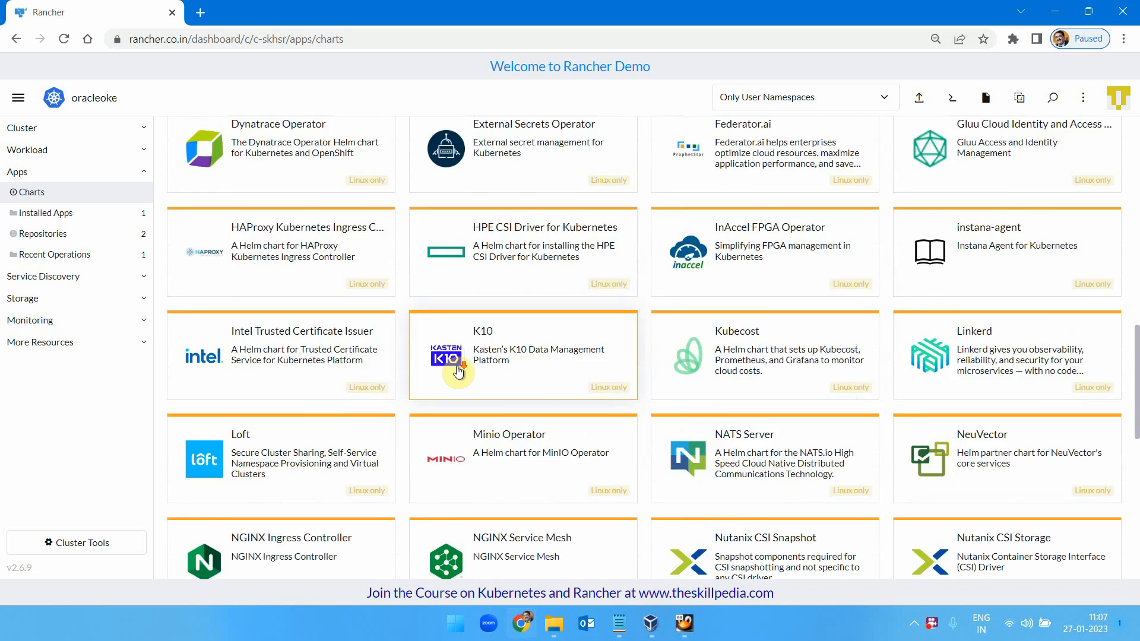
scroll(466, 366, down, 2)
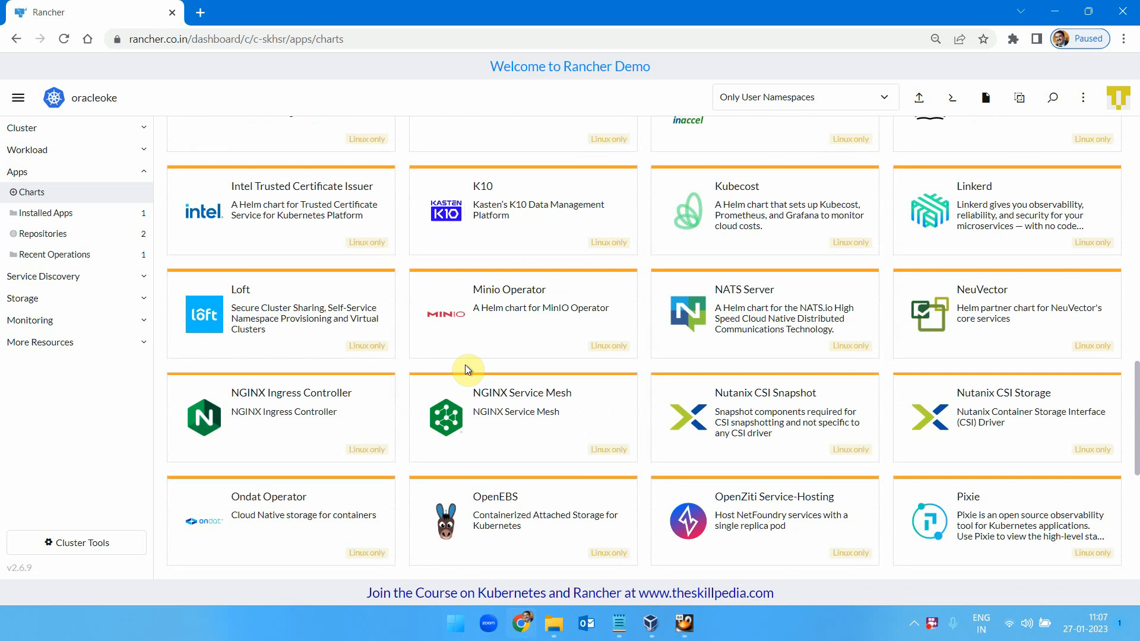
scroll(465, 364, down, 3)
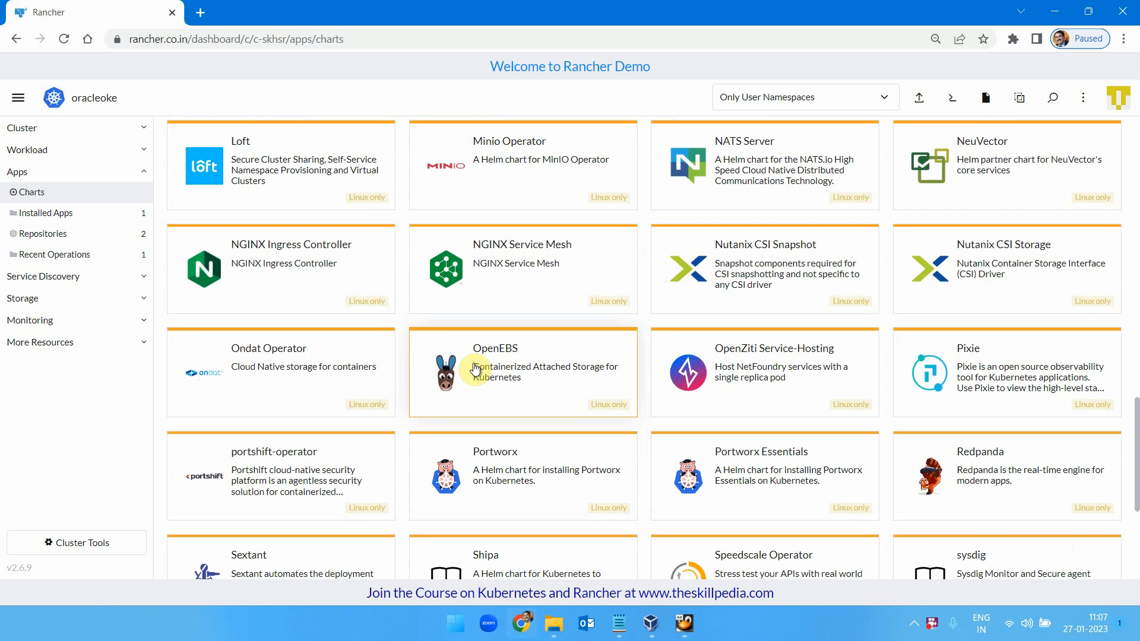
scroll(475, 369, down, 4)
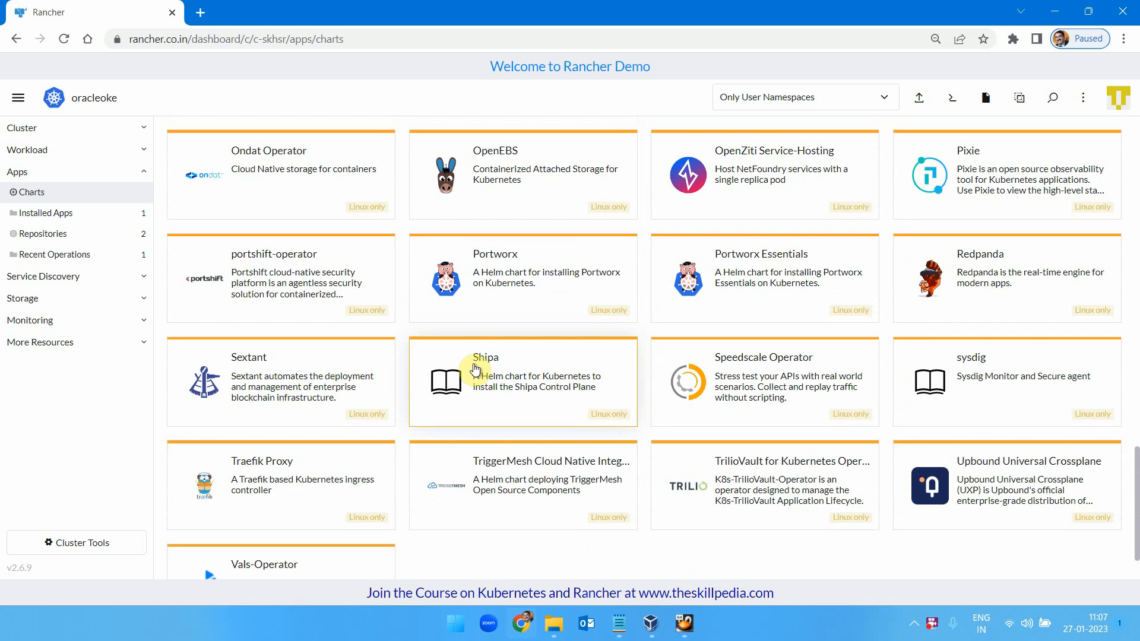
scroll(473, 368, down, 2)
scroll(474, 362, up, 5)
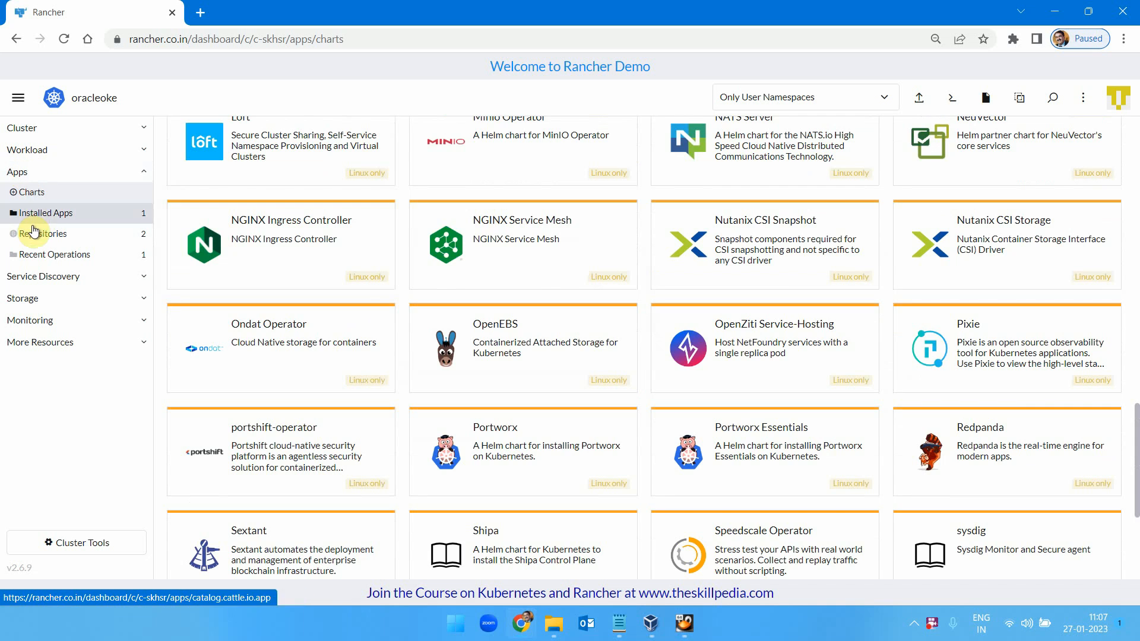
Open the installed apps list, return to the chart catalogue and browse its entries down to Traefik Proxy.
click(33, 214)
click(33, 196)
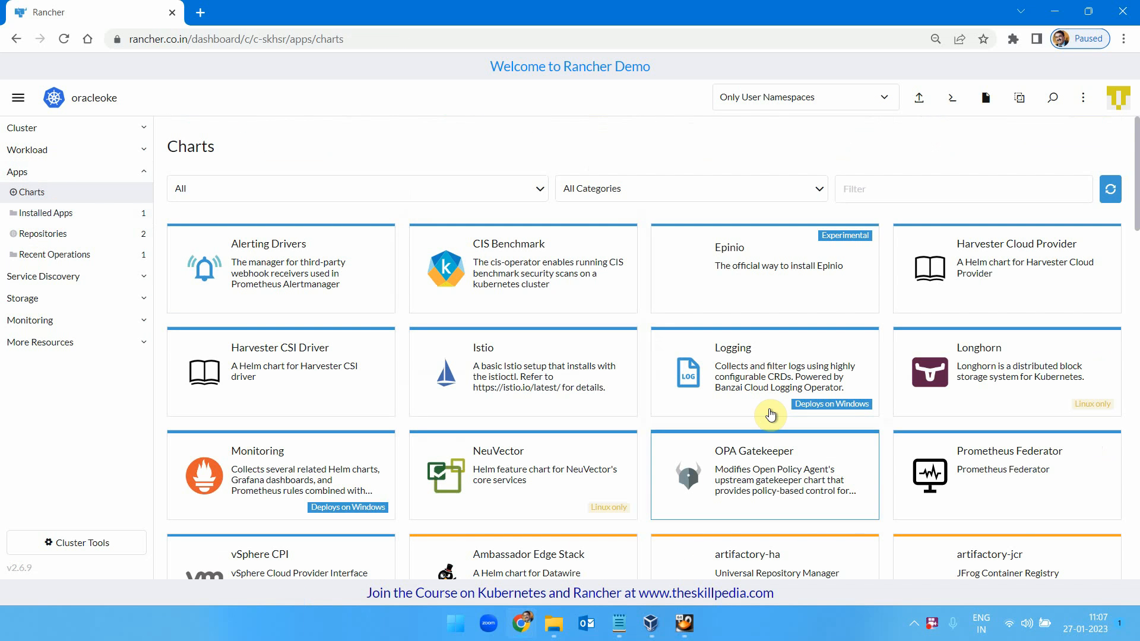
scroll(1039, 375, down, 2)
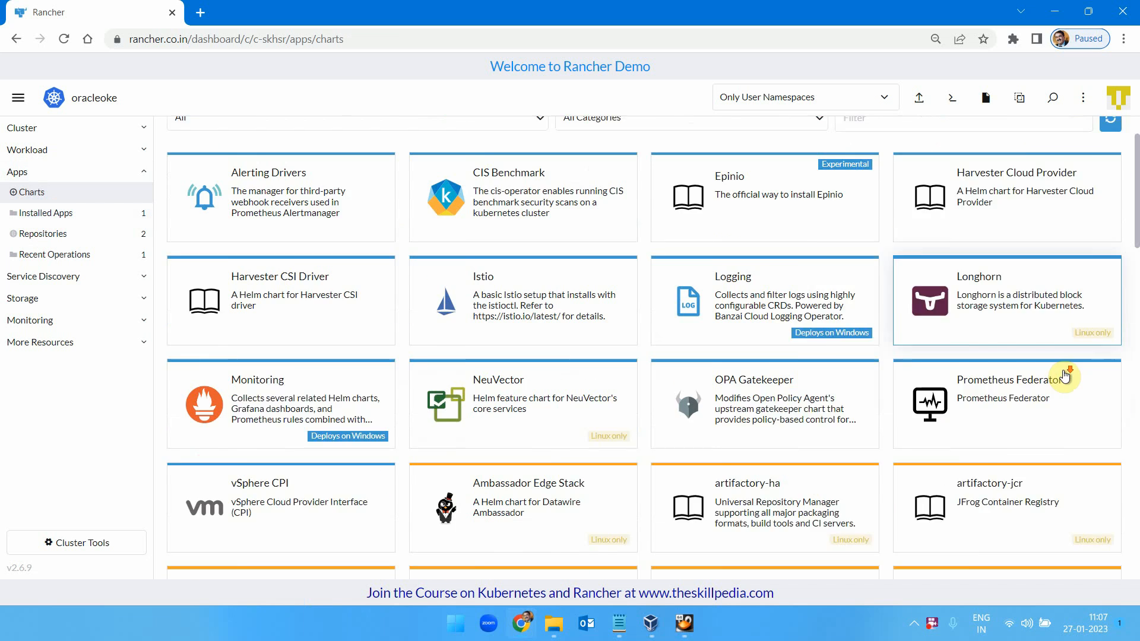
scroll(398, 469, down, 3)
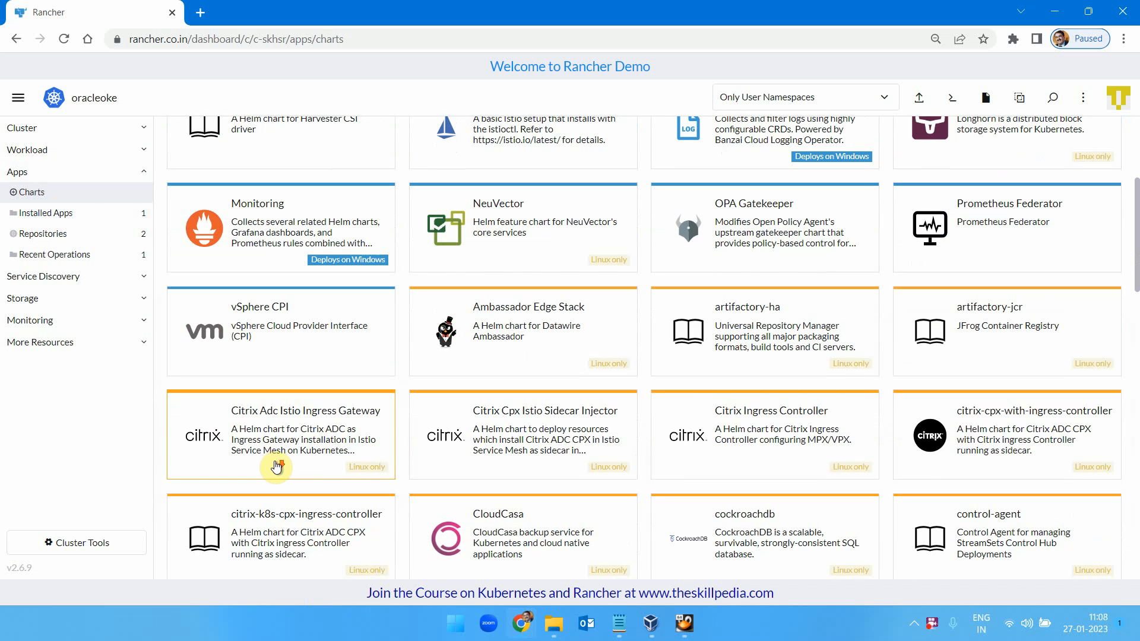
scroll(1081, 412, down, 3)
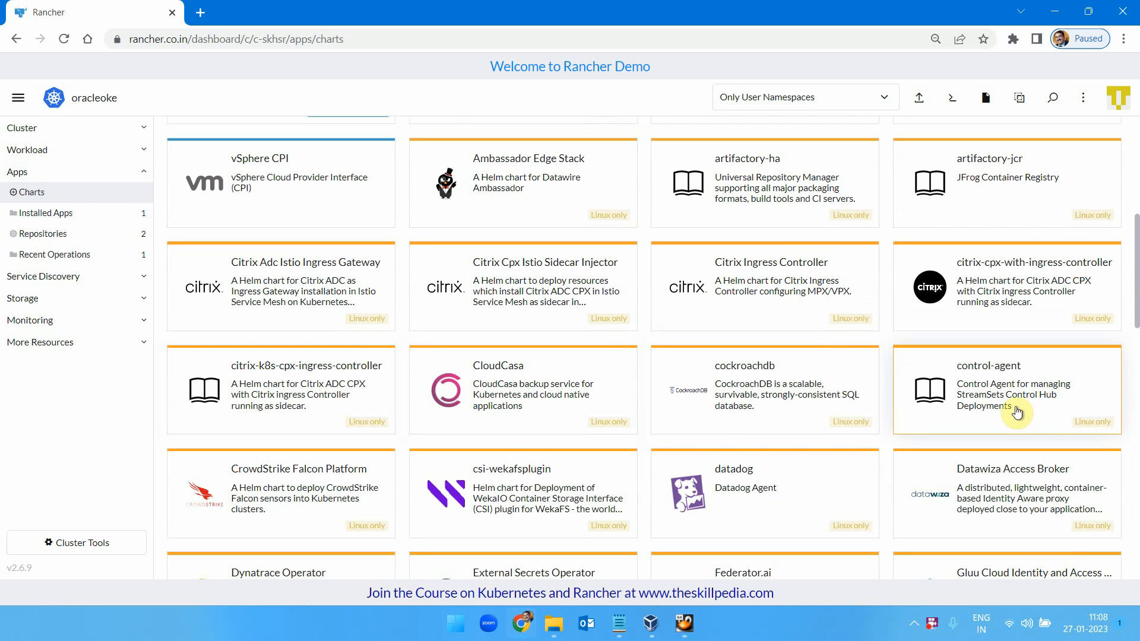
scroll(1073, 415, down, 2)
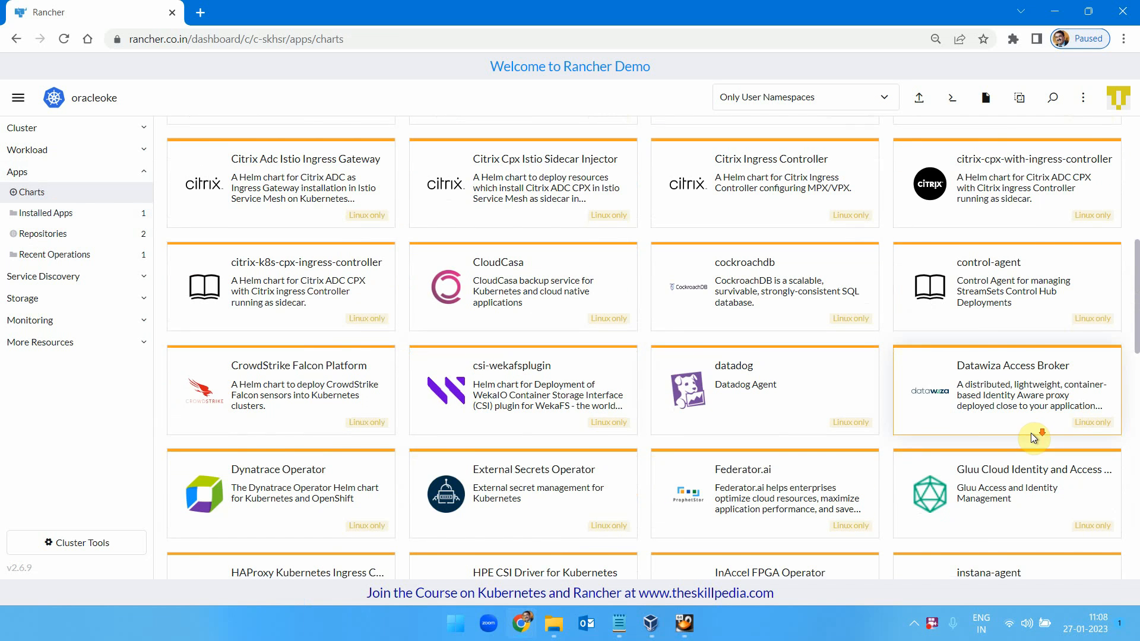
scroll(249, 418, down, 4)
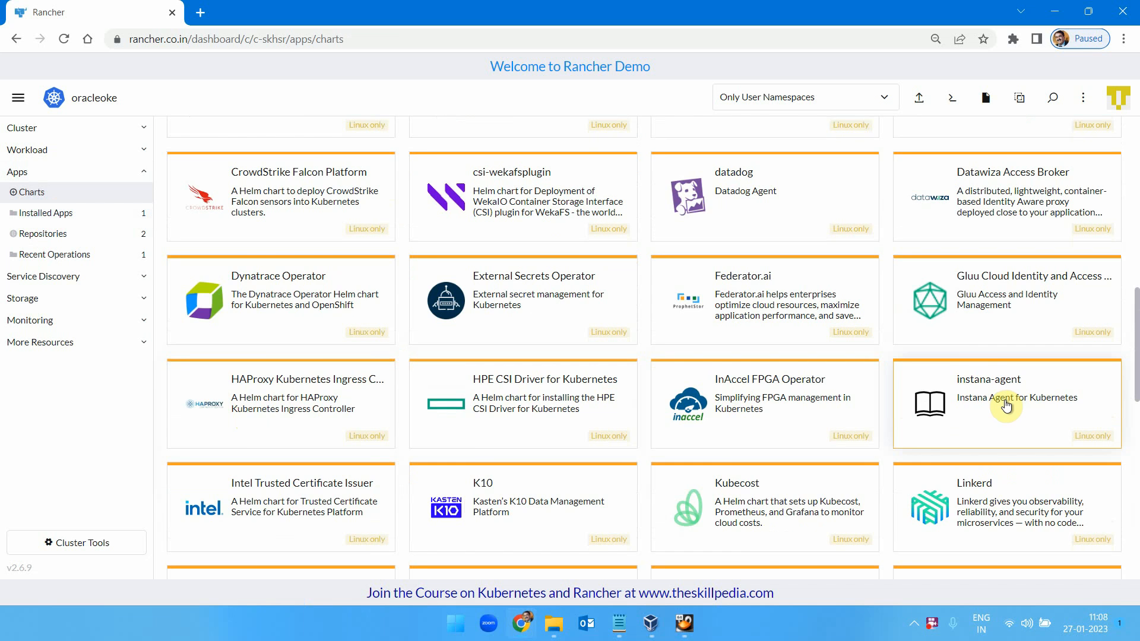
scroll(1006, 405, down, 2)
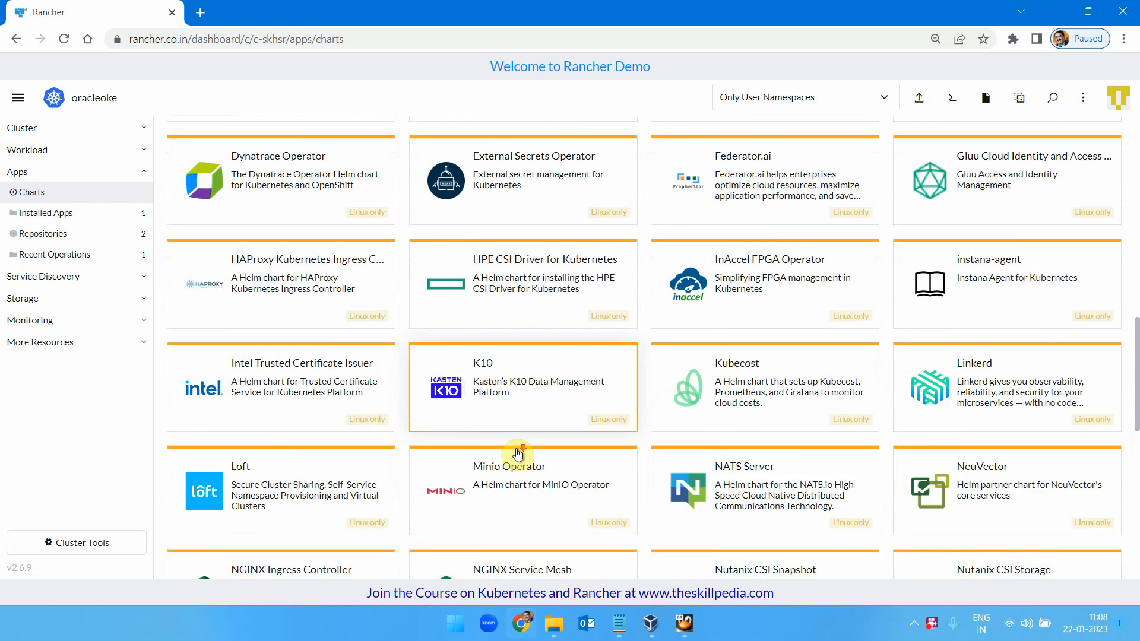
scroll(518, 454, down, 4)
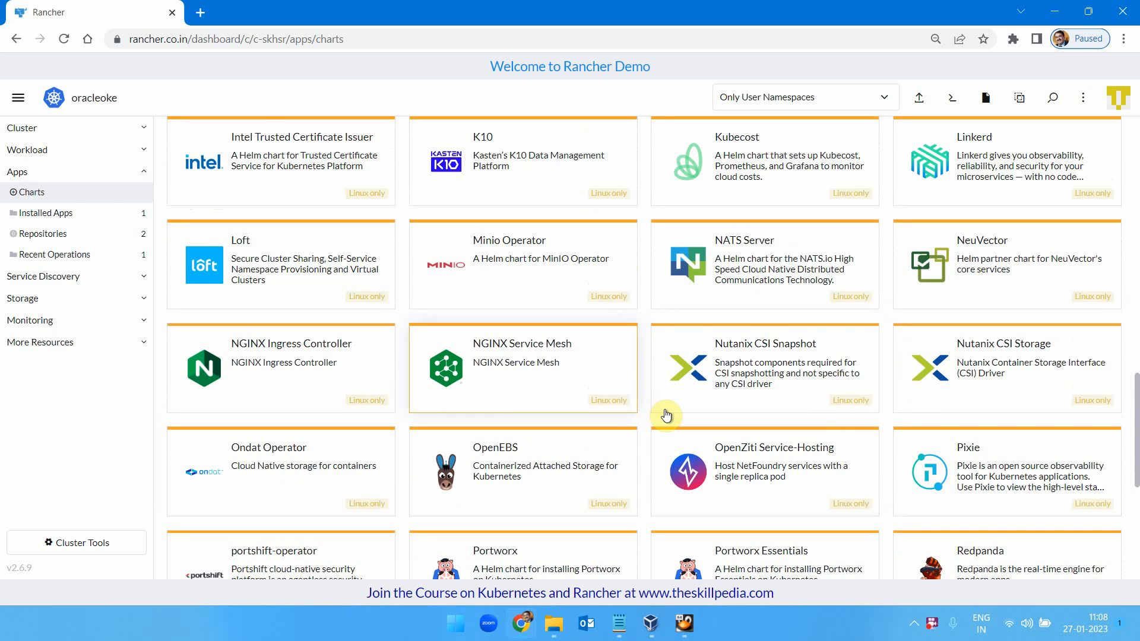
scroll(1065, 380, down, 1)
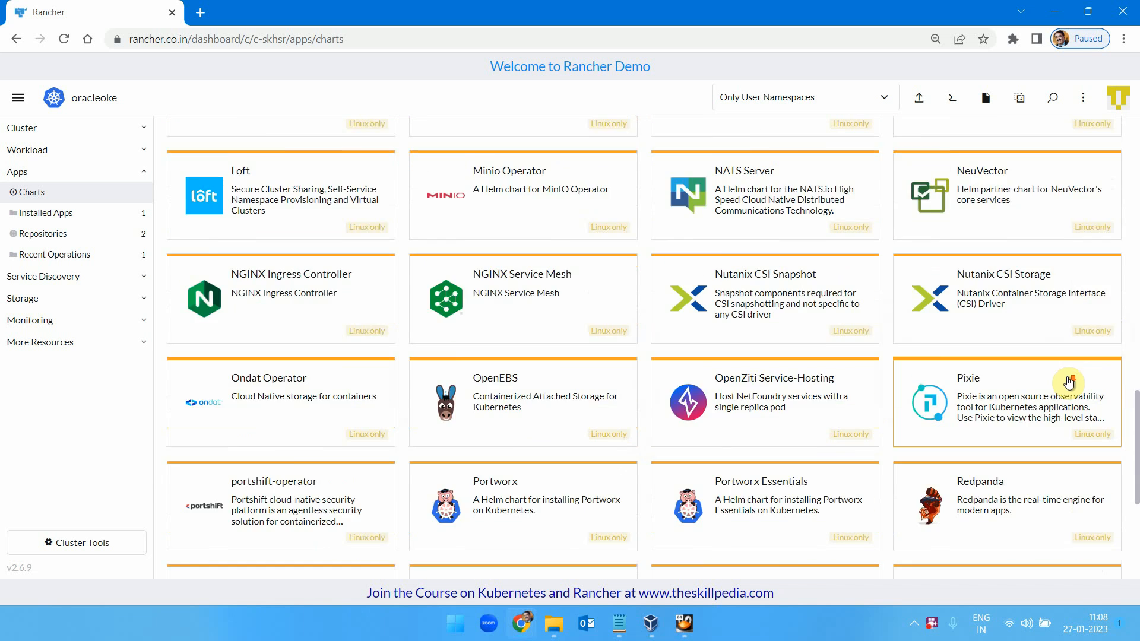
scroll(1069, 382, down, 1)
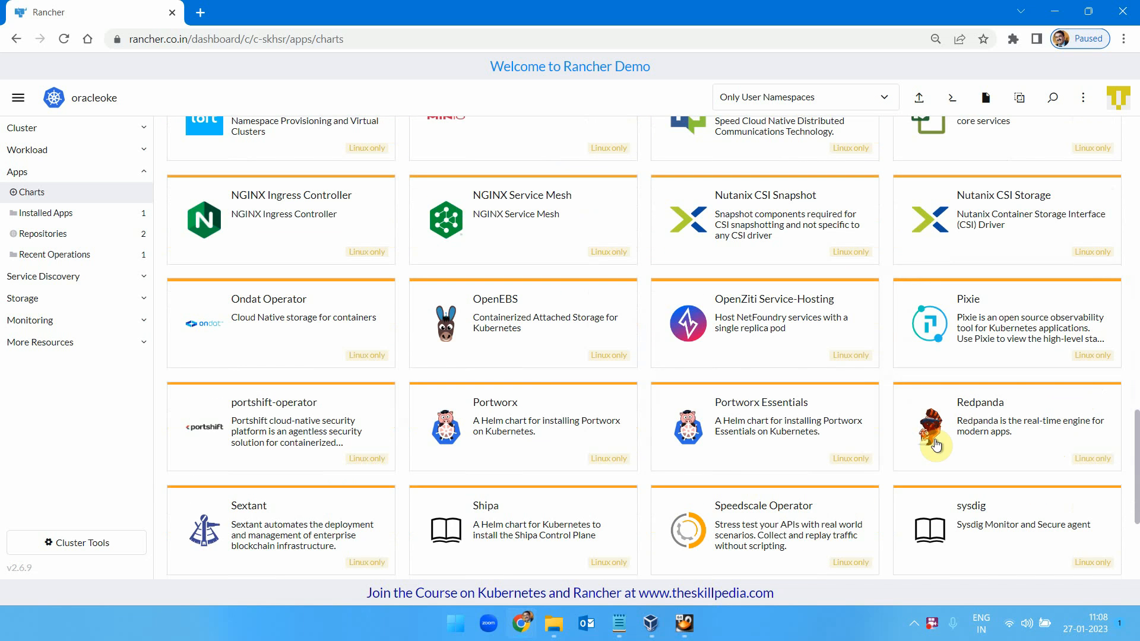
scroll(331, 497, down, 2)
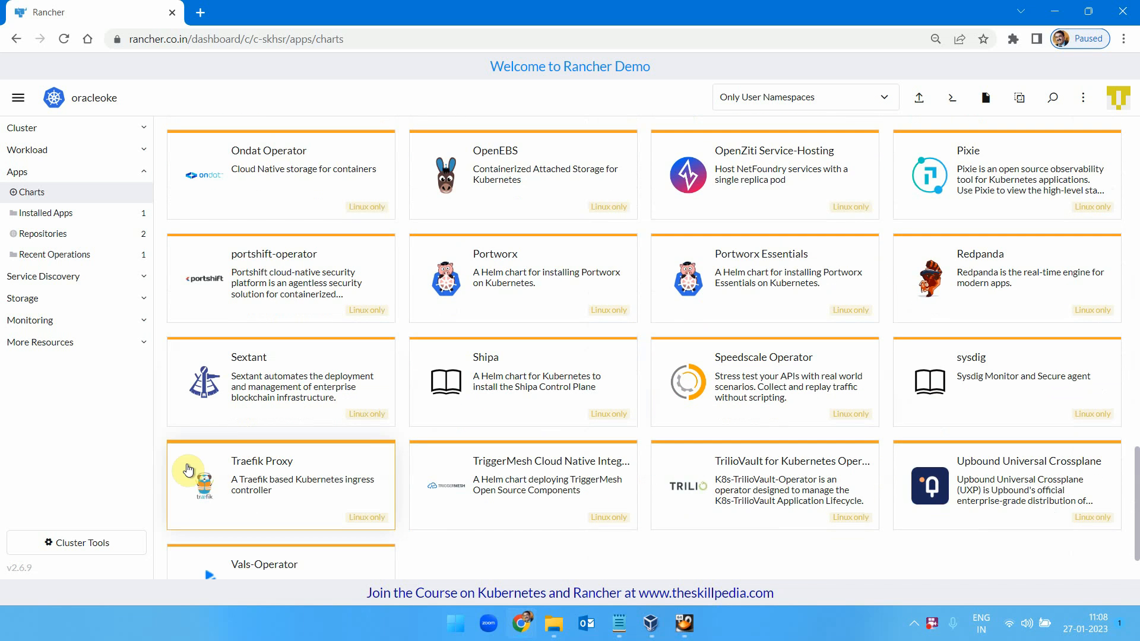
Look over the remaining catalogue charts through Vals-Operator and open the oracleoke cluster's overview dashboard.
scroll(1045, 473, down, 1)
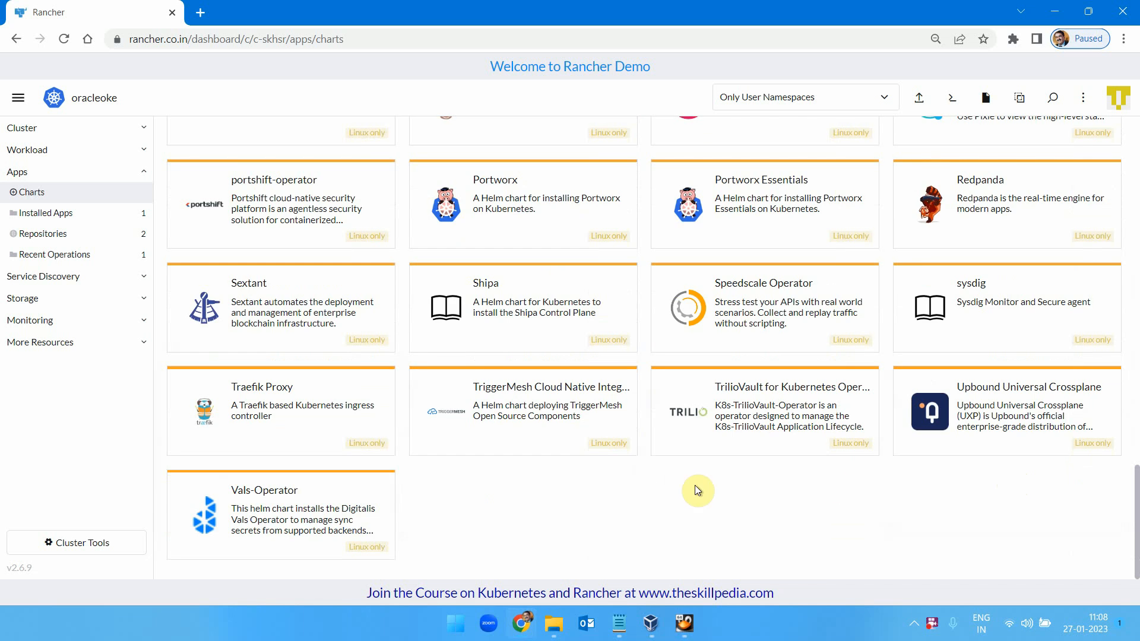
scroll(697, 490, up, 9)
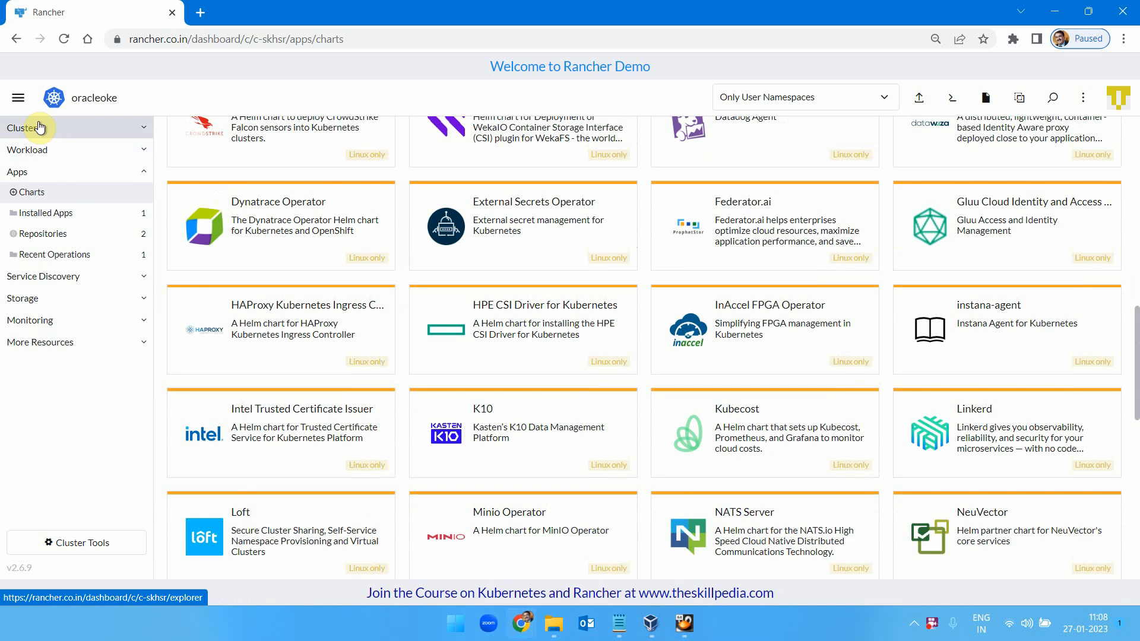
click(39, 127)
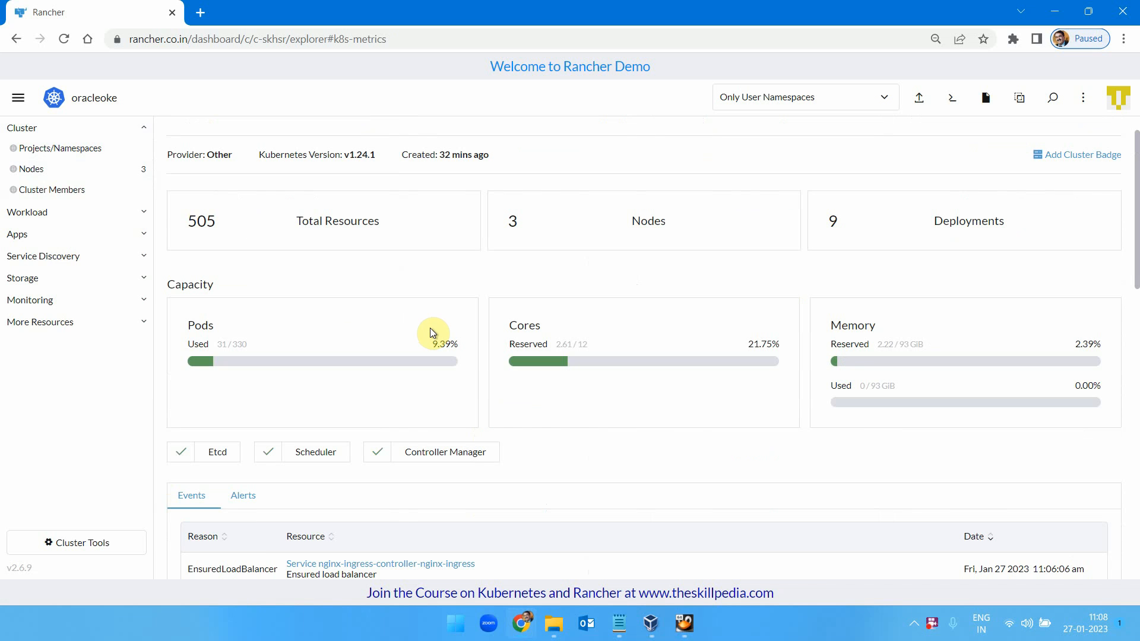
Delete the oracleoke cluster from the Cluster Management list, entering oracleoke as the confirmation name.
click(18, 97)
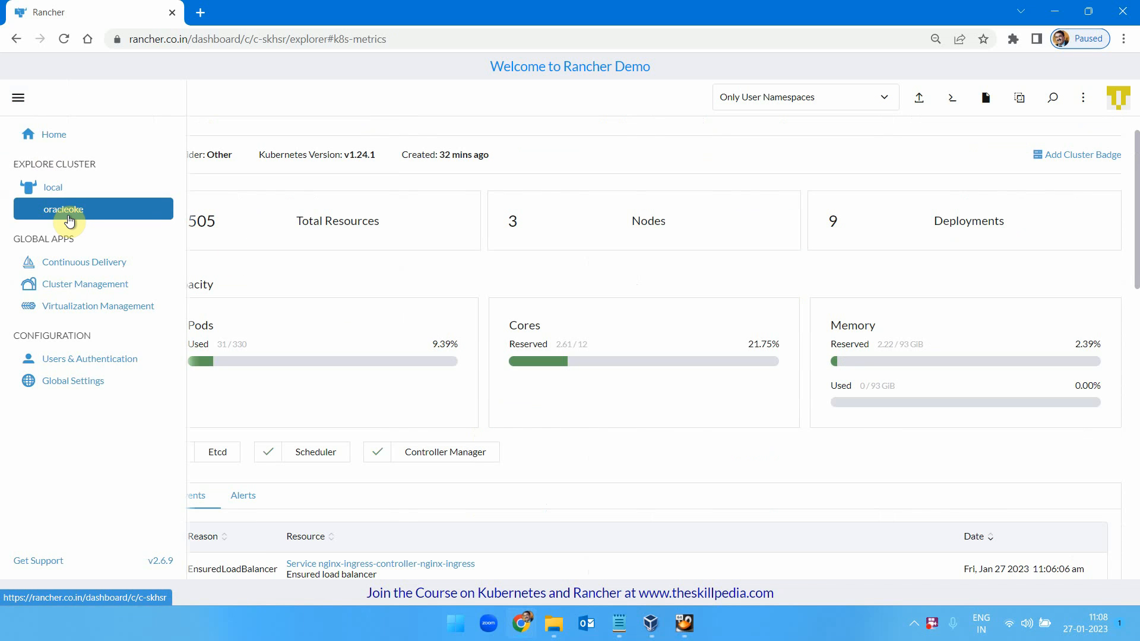
click(68, 288)
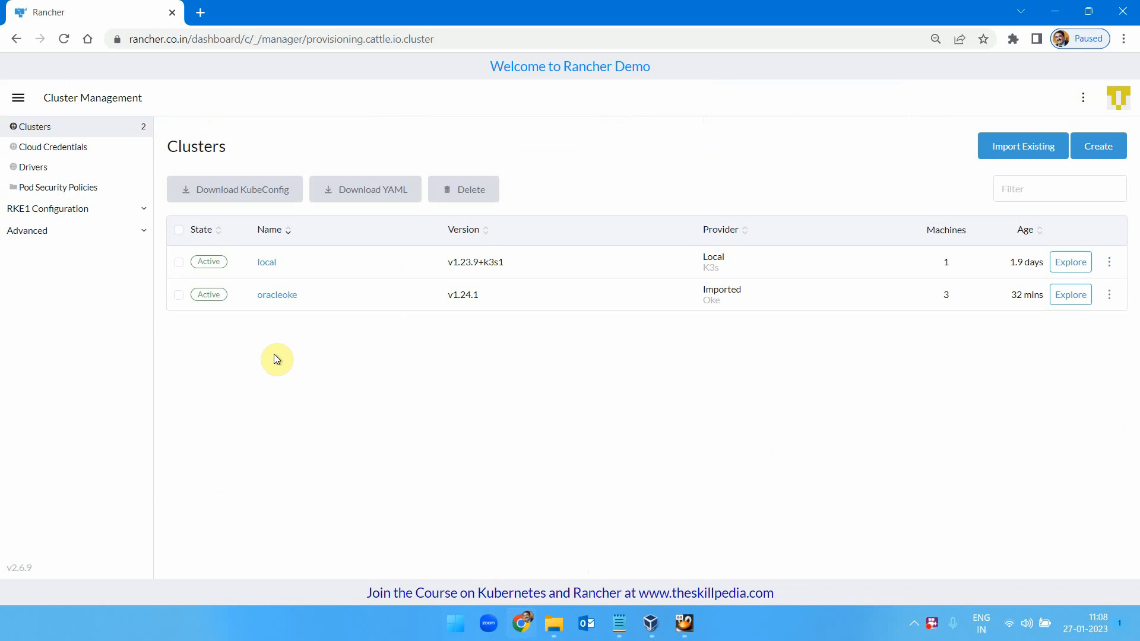
click(1109, 295)
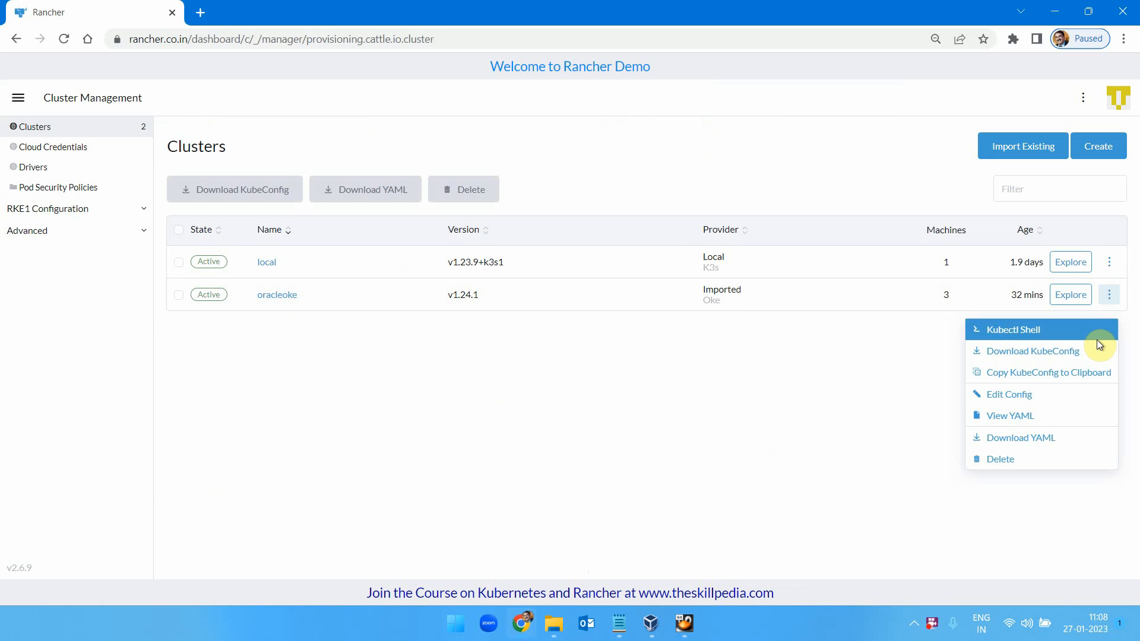
click(1001, 460)
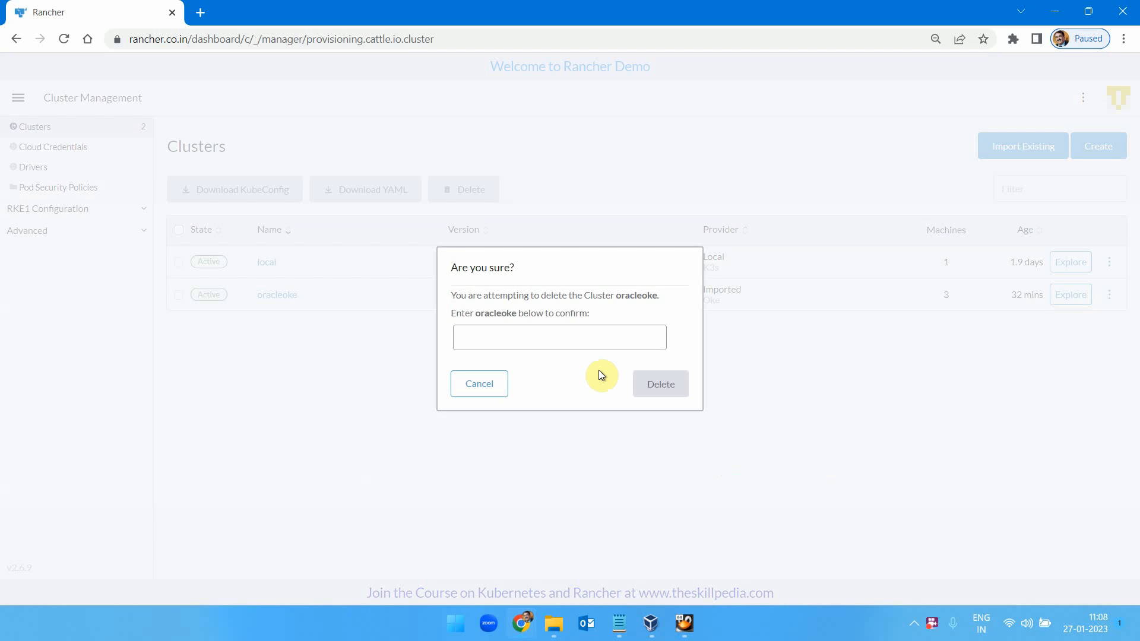
double_click(629, 295)
drag(614, 296, 604, 349)
click(673, 382)
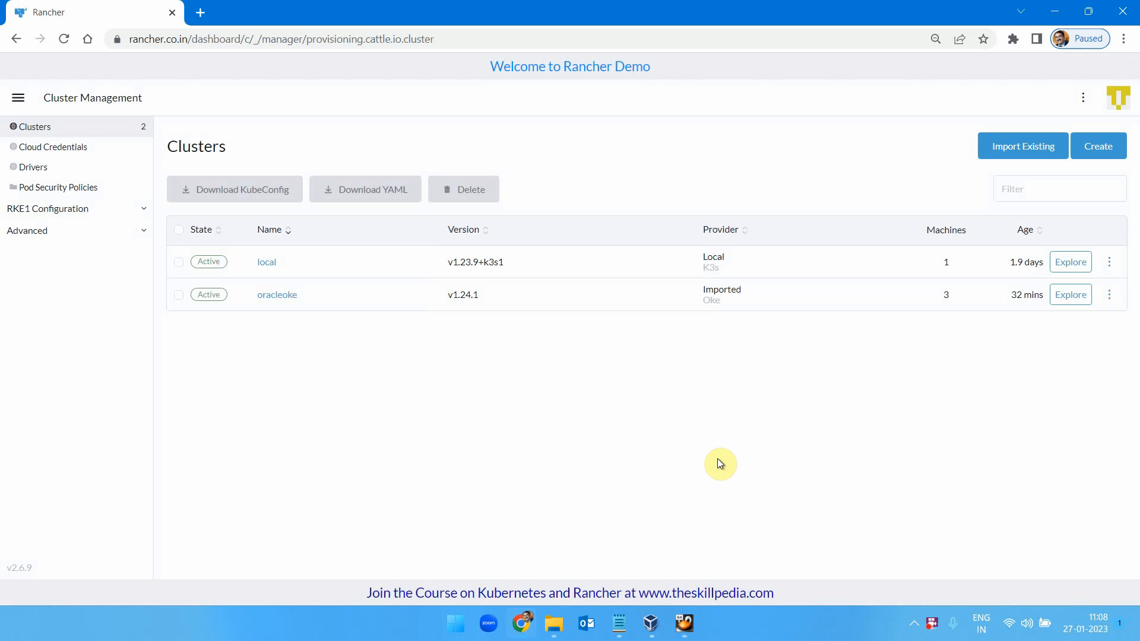